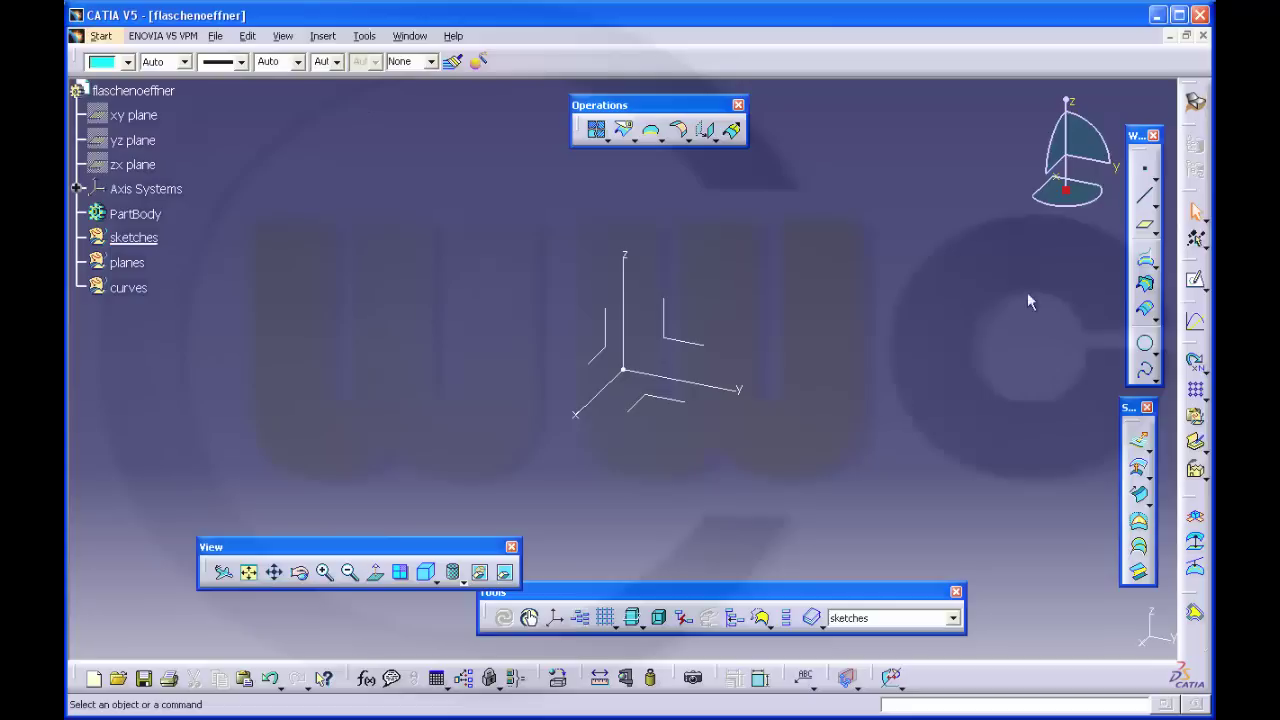
Start a sketch on the xy plane and hide the sketch's H and V axes
left_click(1195, 281)
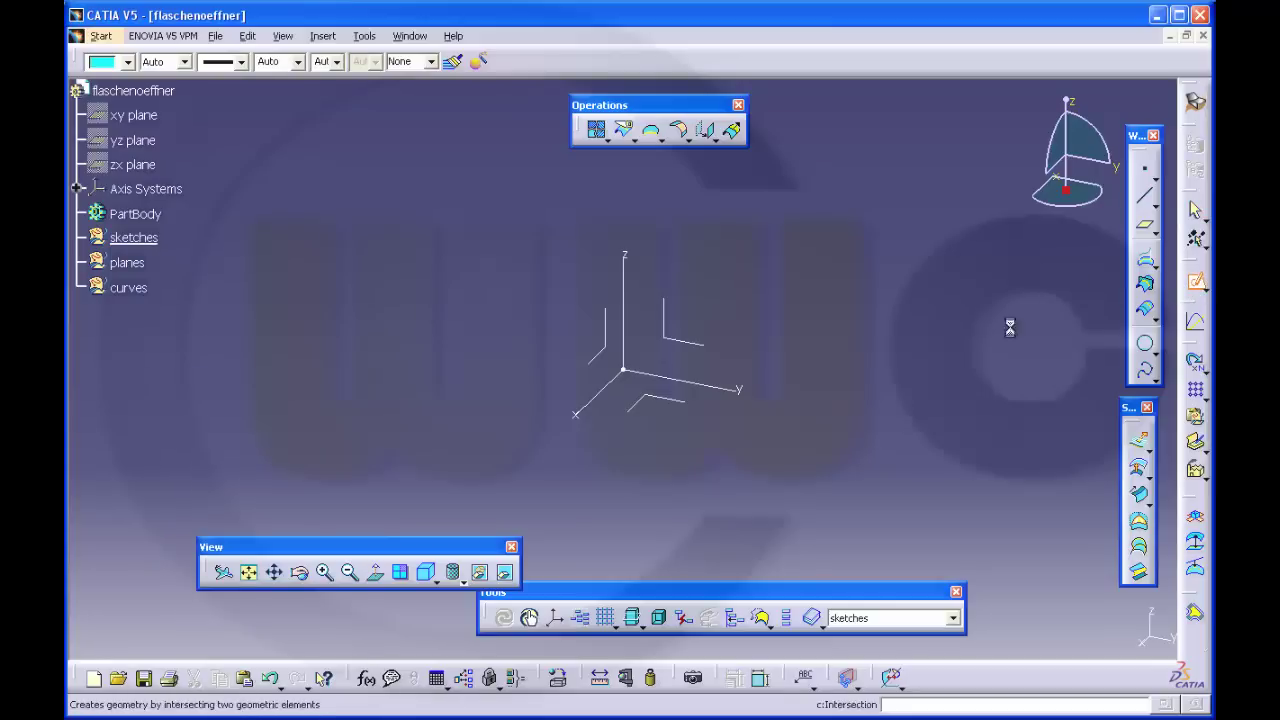
left_click(678, 401)
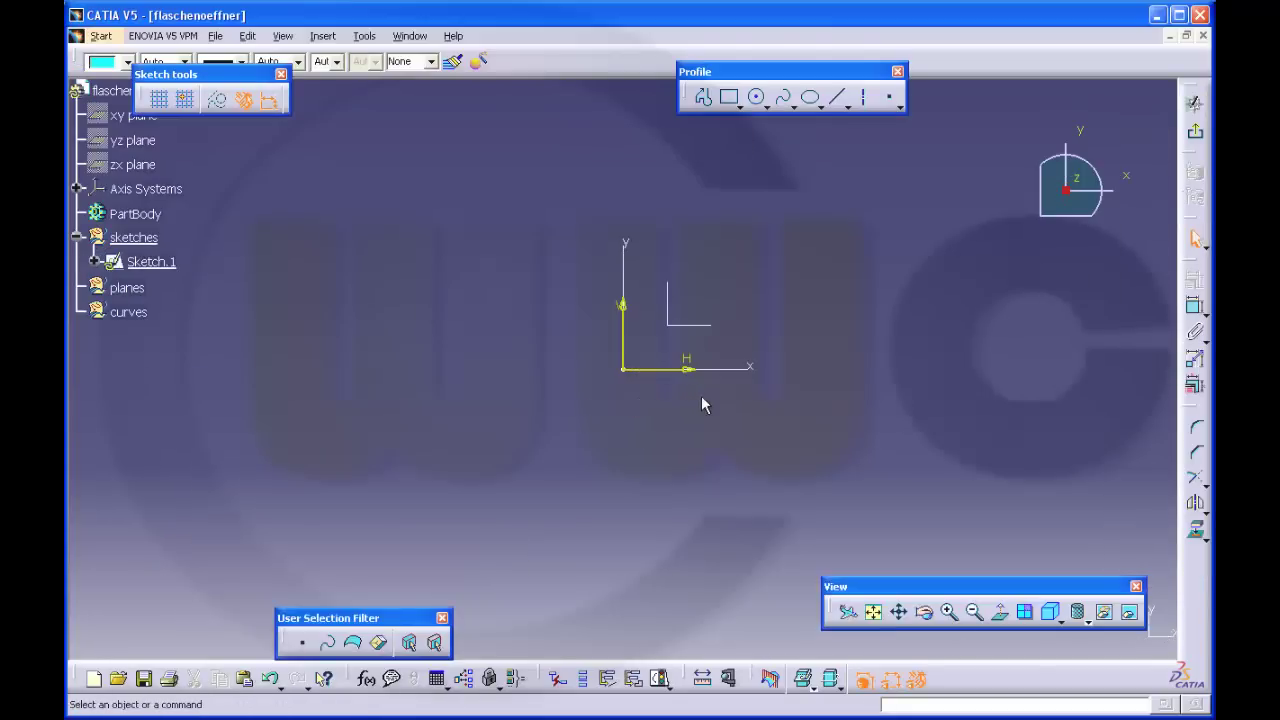
left_click_drag(670, 376, 590, 292)
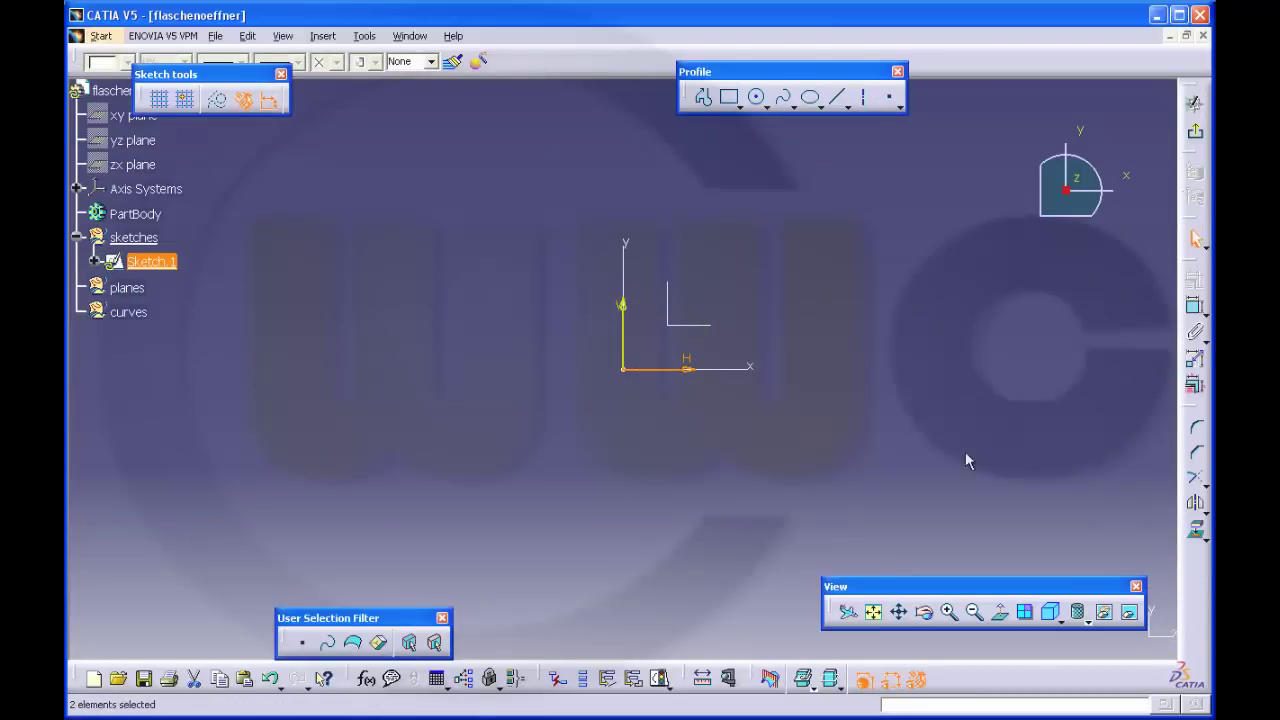
left_click_drag(710, 400, 594, 279)
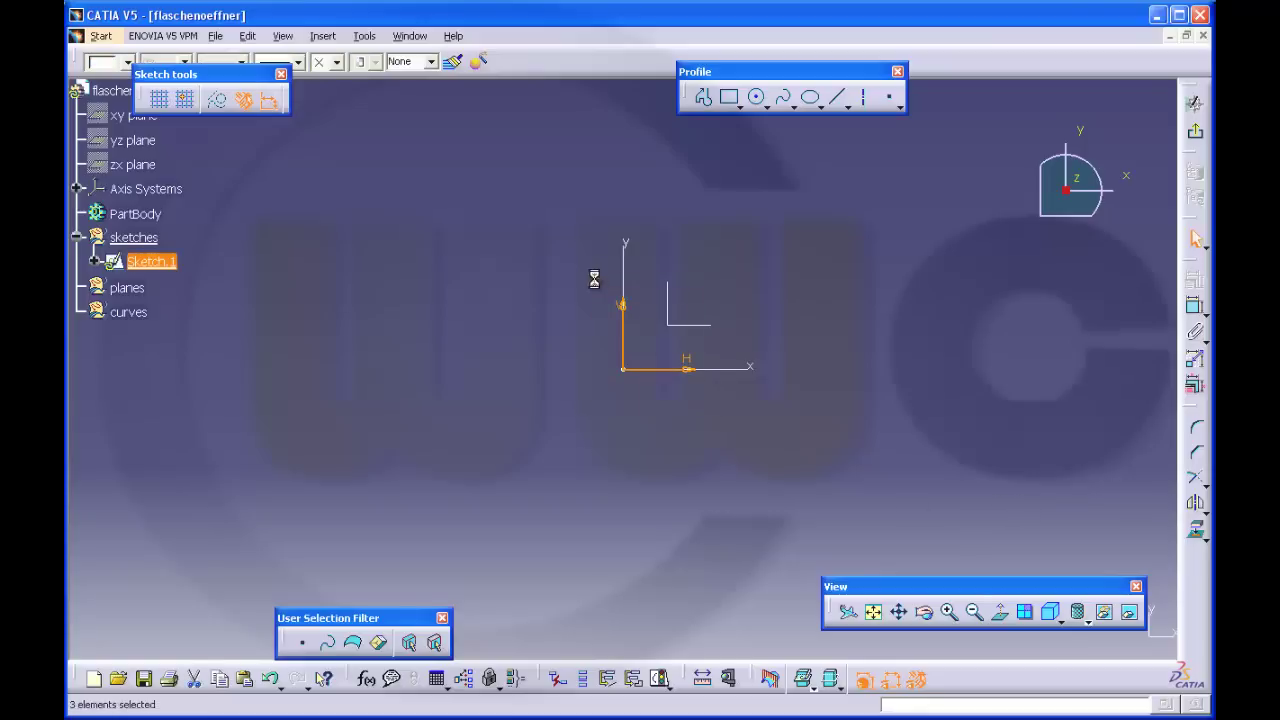
left_click(1104, 612)
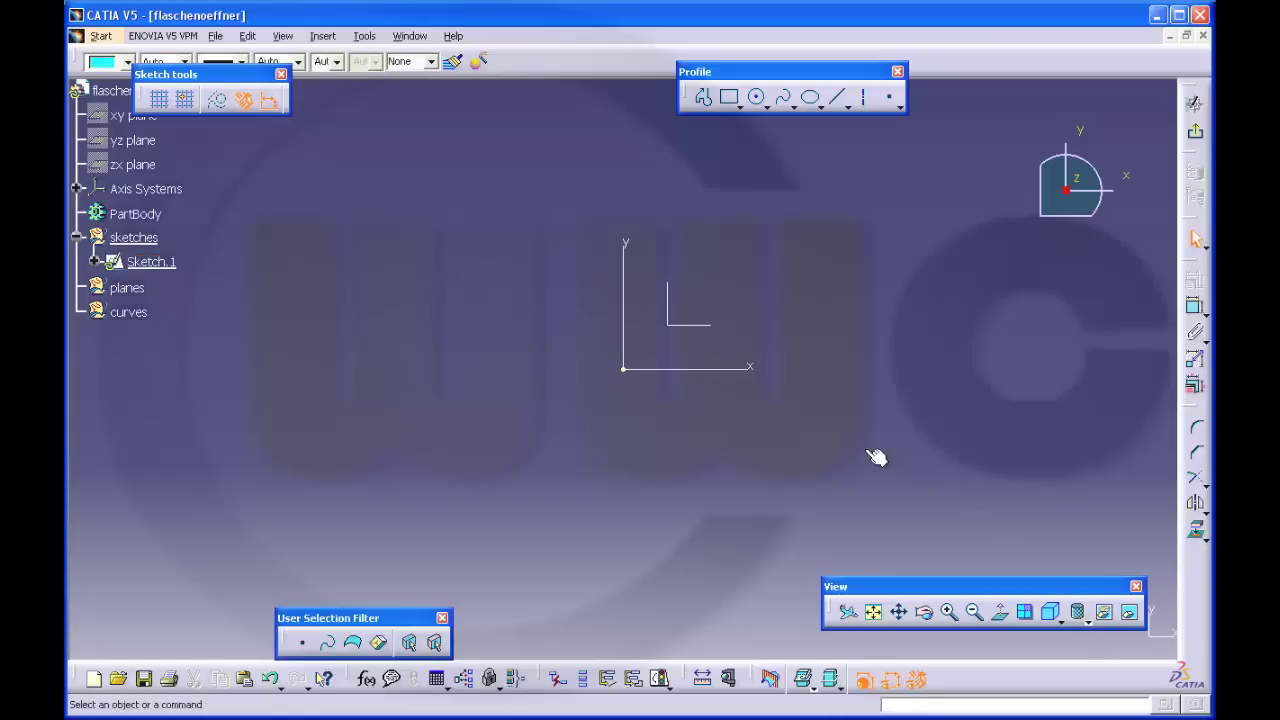
middle_click(829, 289)
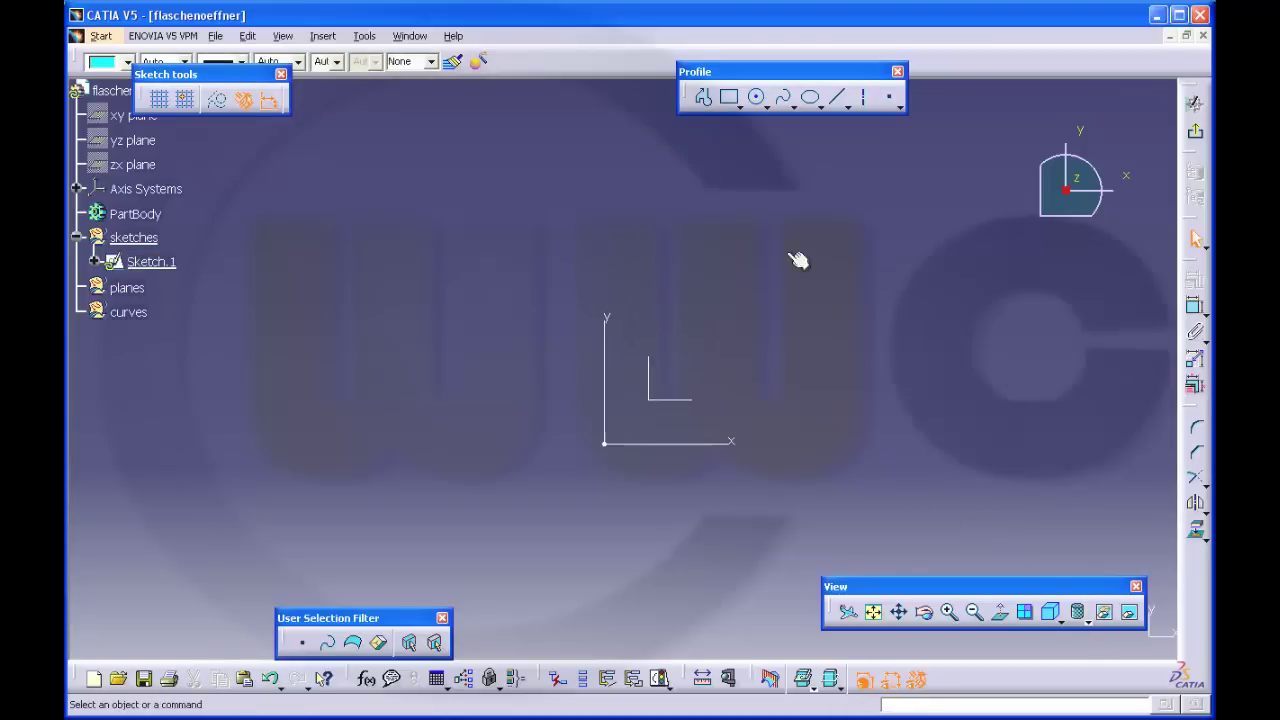
Sketch an open S-shaped profile about 67.5 mm high with the Profile tool, alternating three lines and three arcs from above the Y axis down to the X axis
left_click(703, 97)
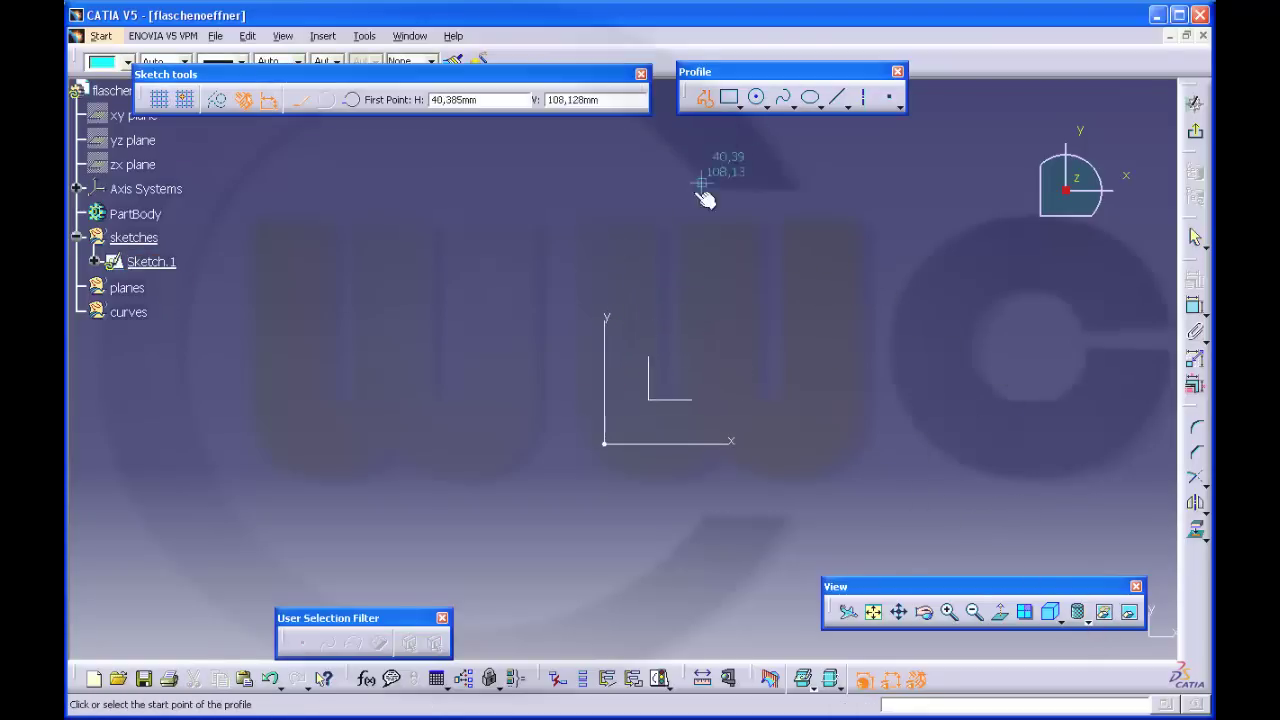
left_click(608, 273)
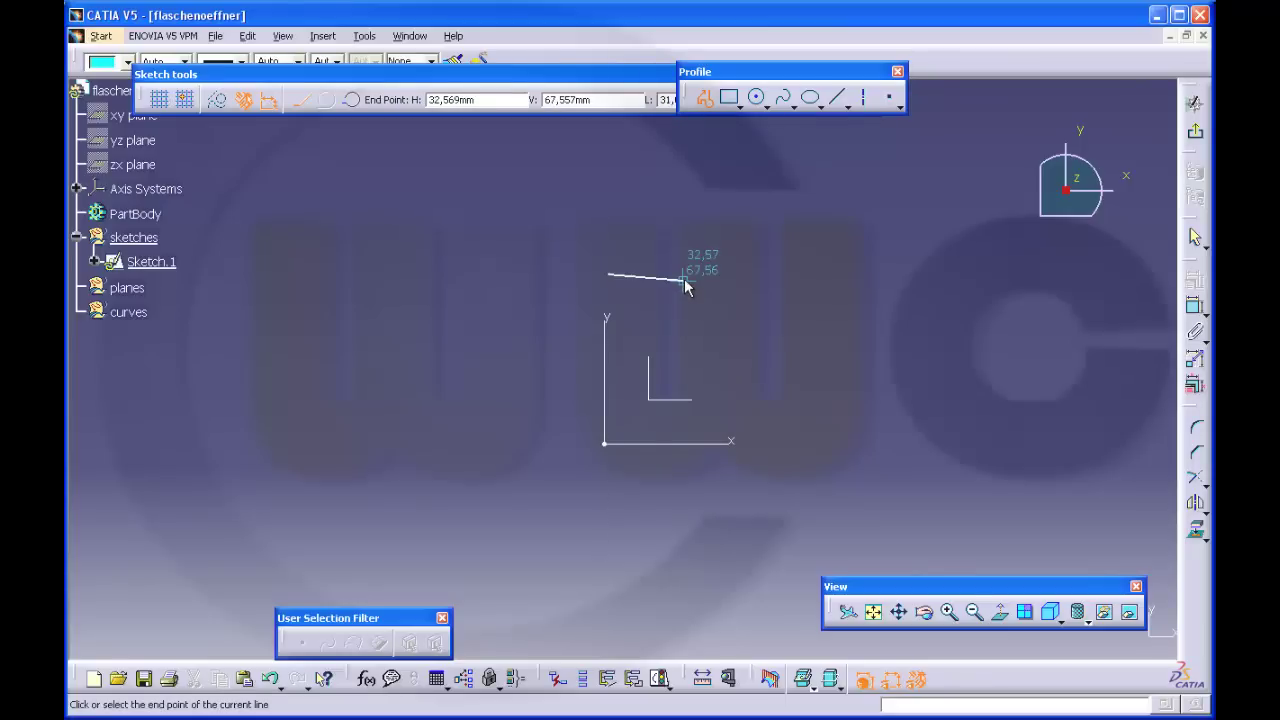
left_click(685, 282)
left_click_drag(686, 281, 700, 292)
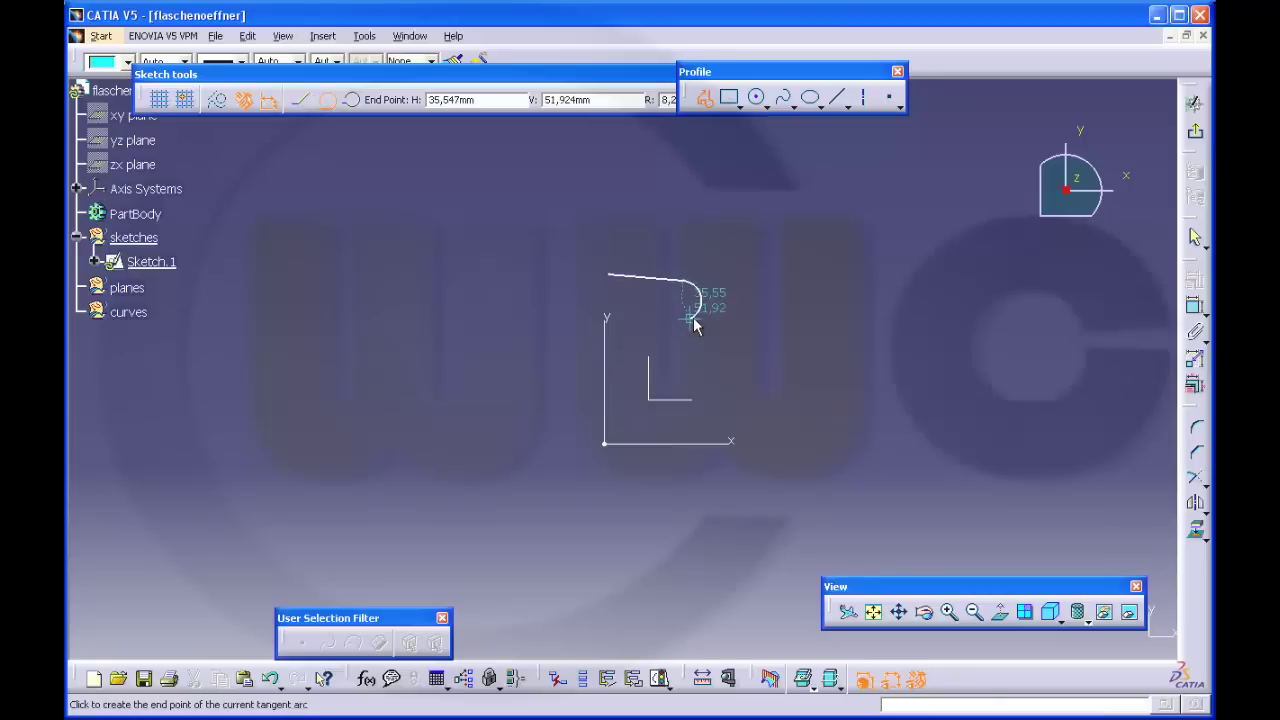
left_click(700, 308)
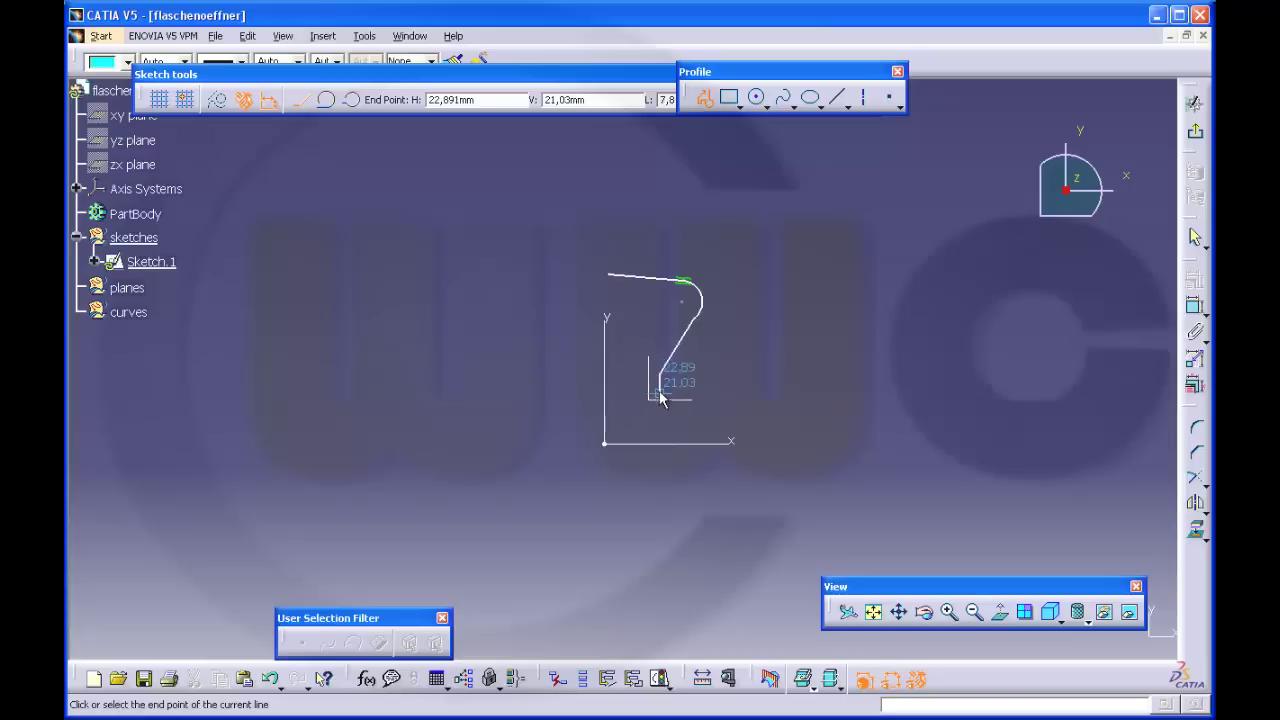
left_click(660, 374)
left_click(329, 102)
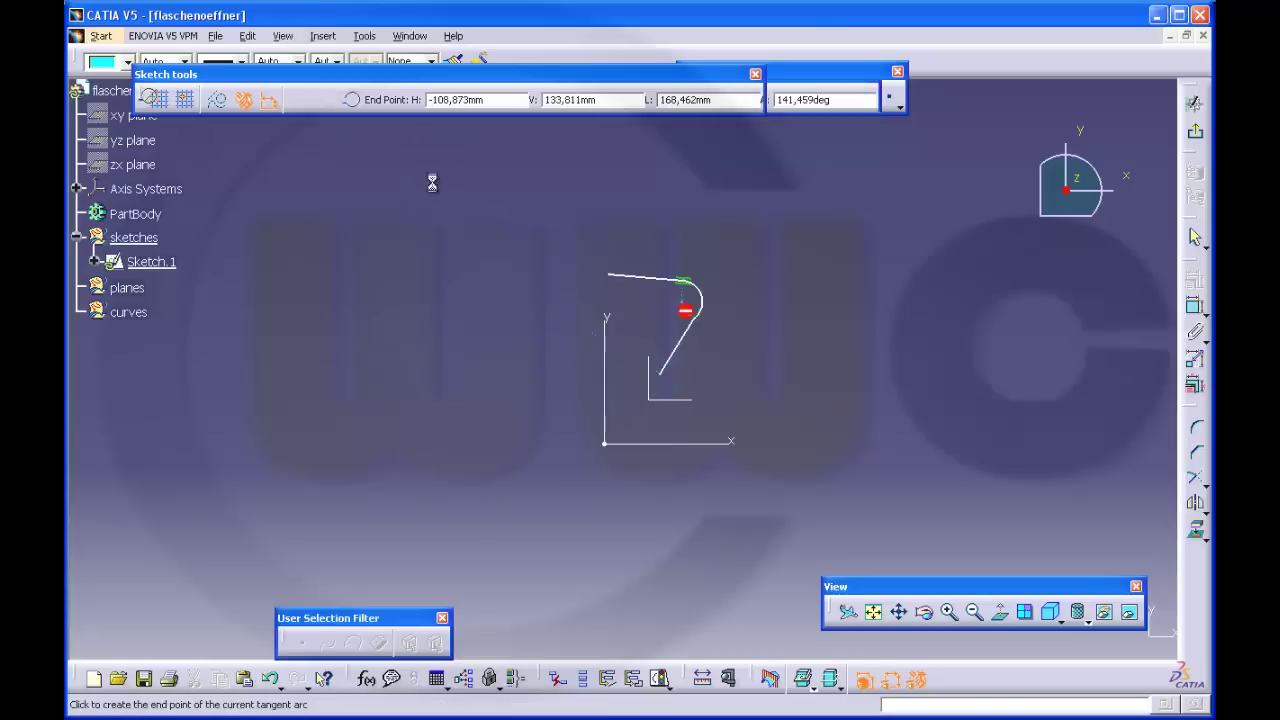
left_click(662, 406)
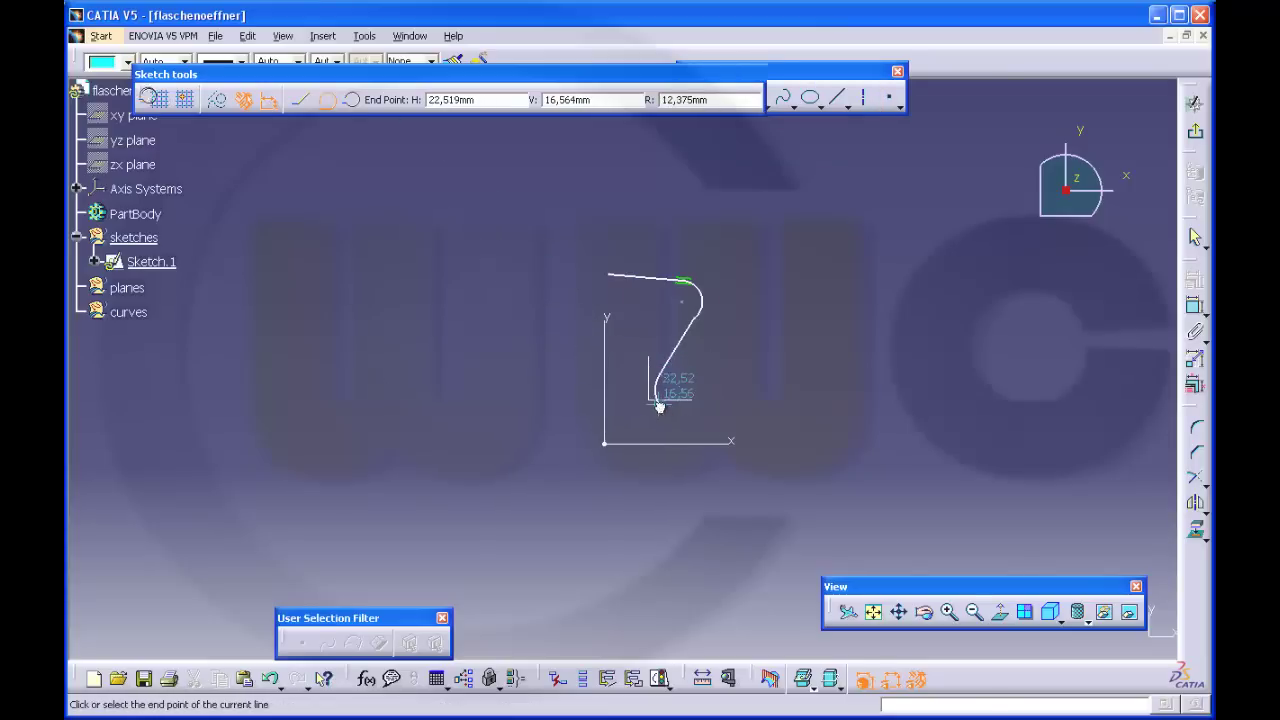
left_click(664, 424)
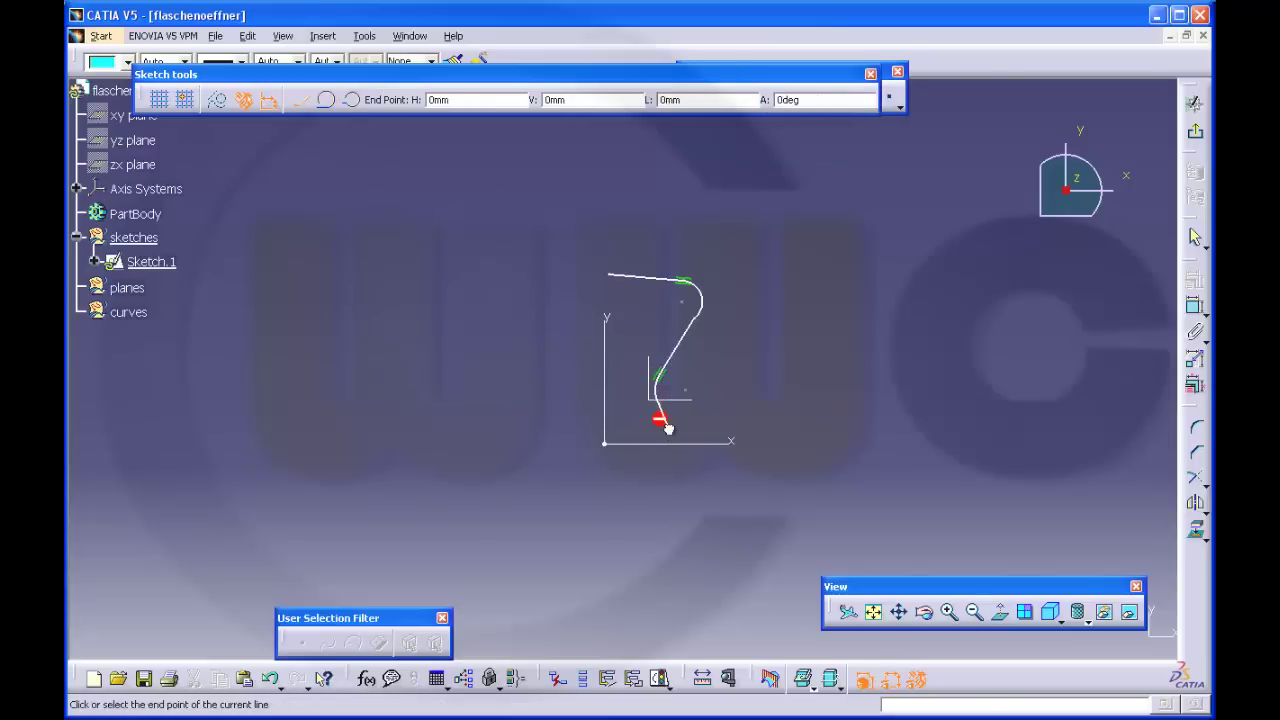
left_click(659, 453)
key("Escape")
Constrain the long slanted line tangent to the upper arc of the profile
mouse_move(728, 446)
middle_mouse_down()
mouse_move(774, 434)
mouse_move(783, 381)
mouse_move(857, 366)
mouse_move(800, 343)
mouse_move(846, 400)
middle_mouse_up()
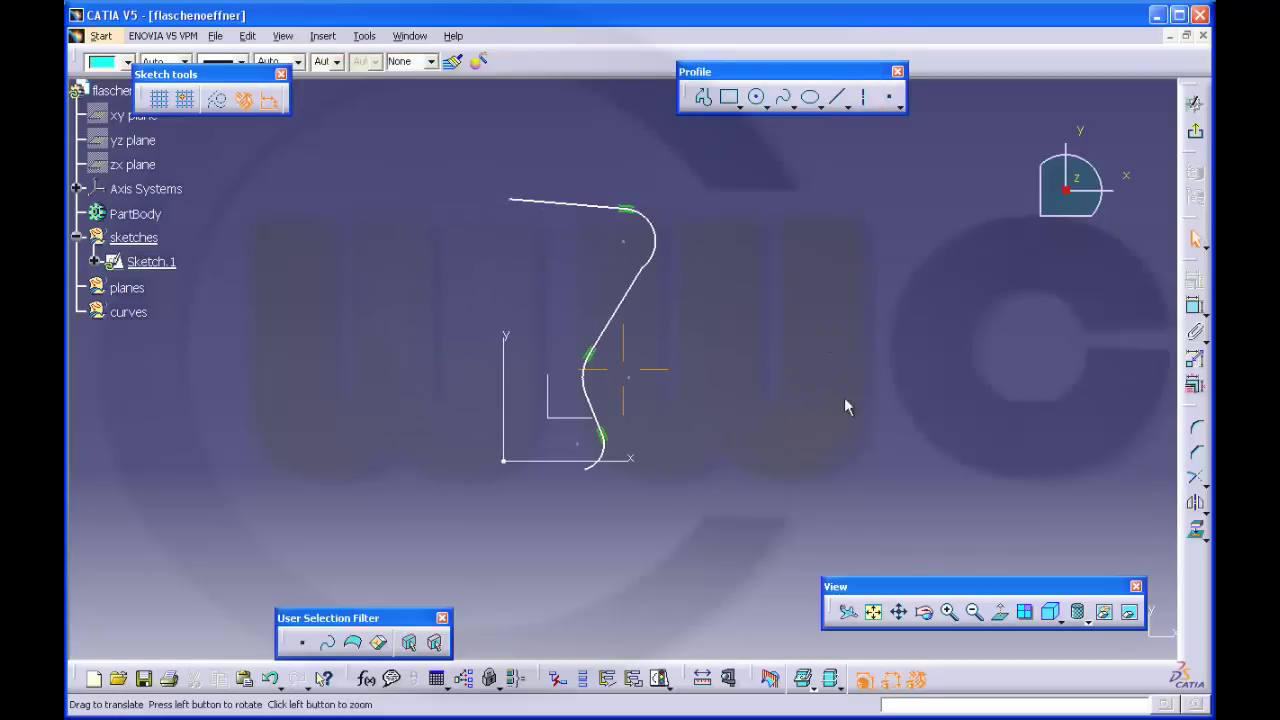
left_click(1194, 314)
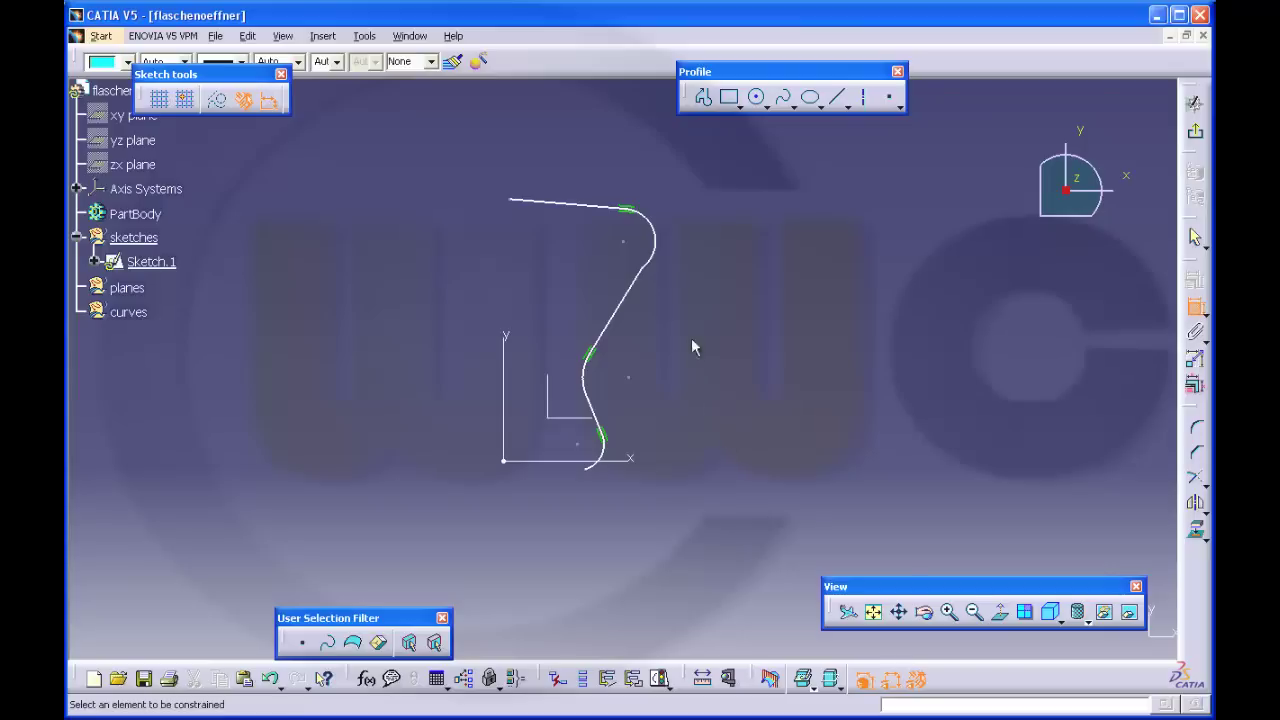
left_click(645, 281)
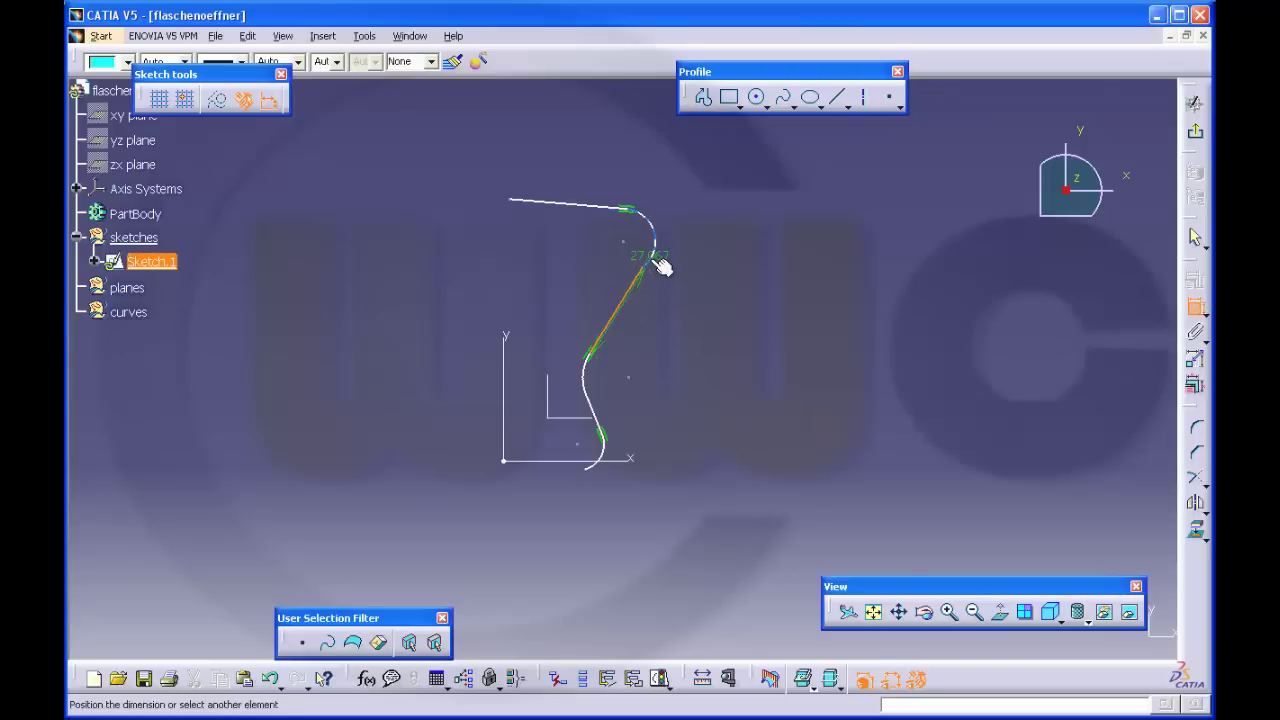
left_click(650, 262)
right_click(651, 266)
left_click(710, 427)
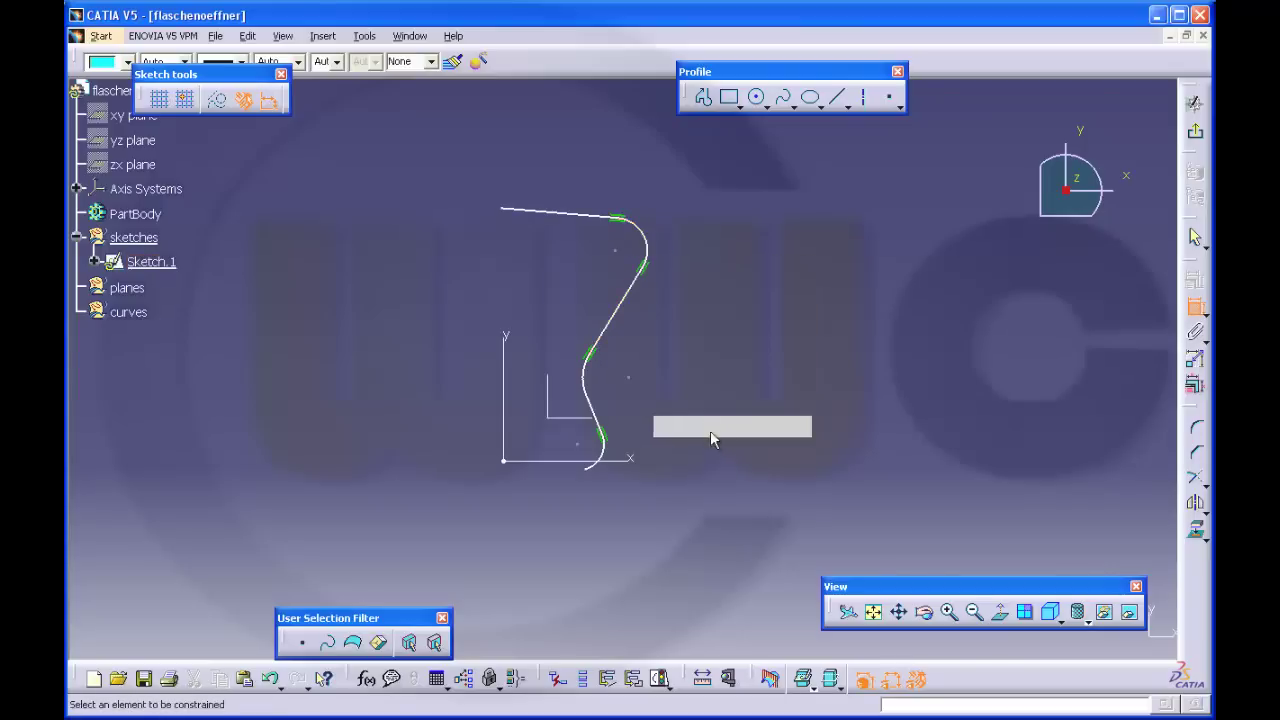
Make the lowest arc's free endpoint coincident with the X axis and the arc tangent to that axis
left_click(593, 469)
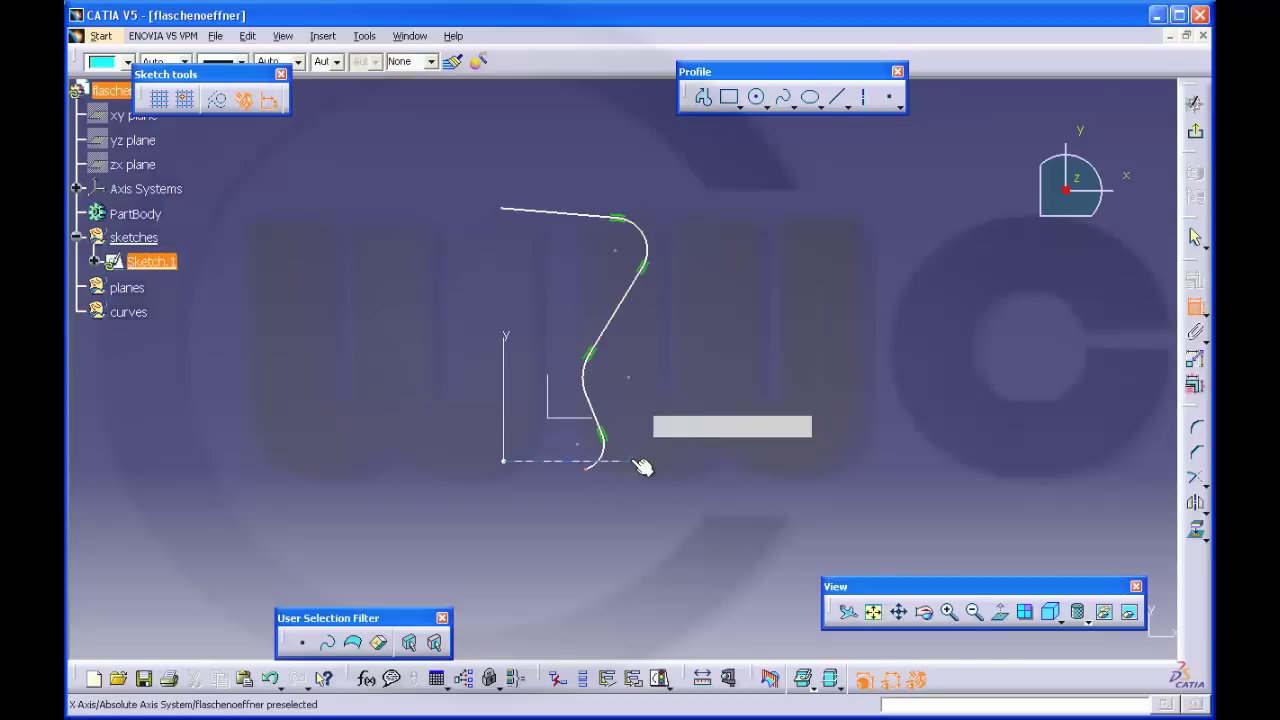
right_click(632, 462)
left_click(705, 624)
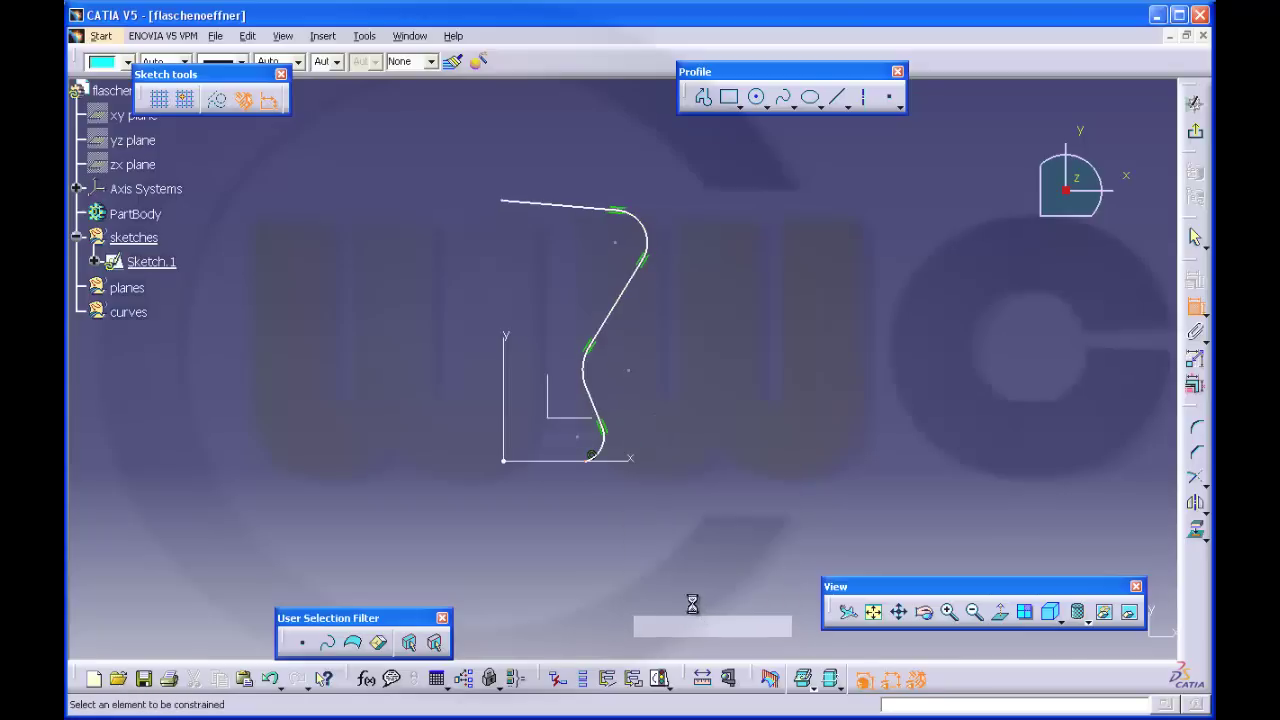
left_click(596, 452)
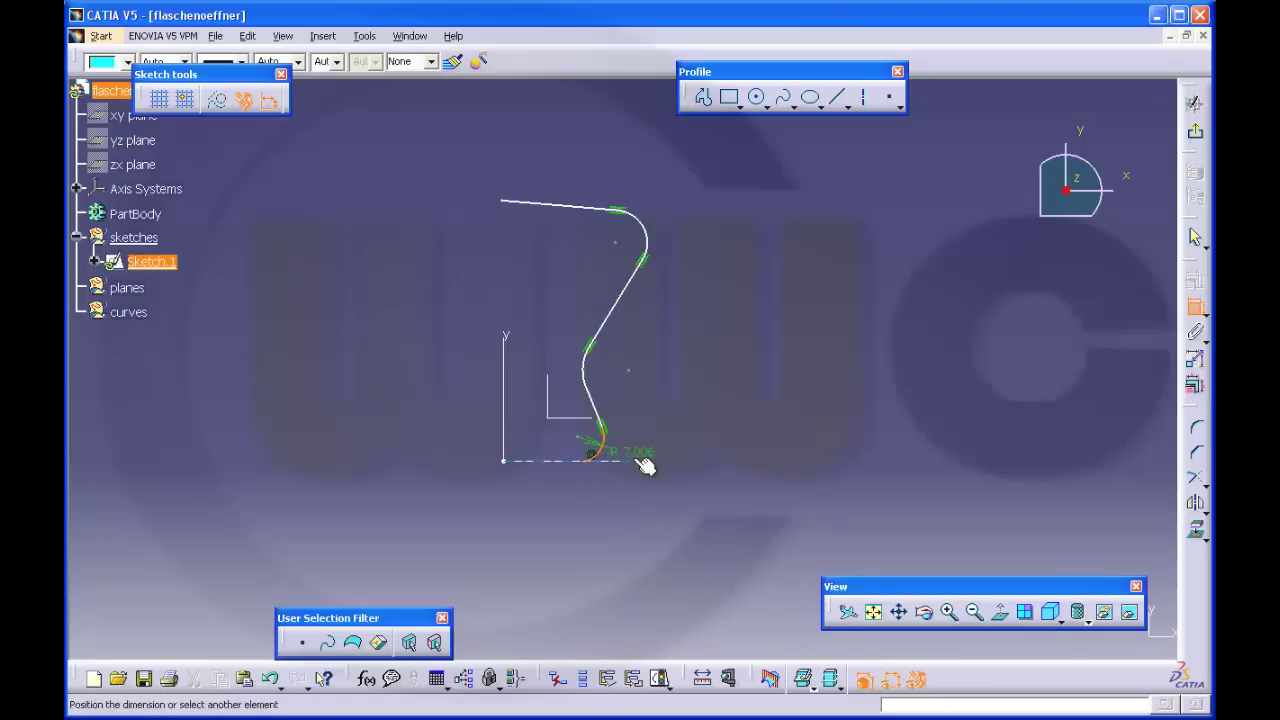
right_click(634, 462)
left_click(704, 620)
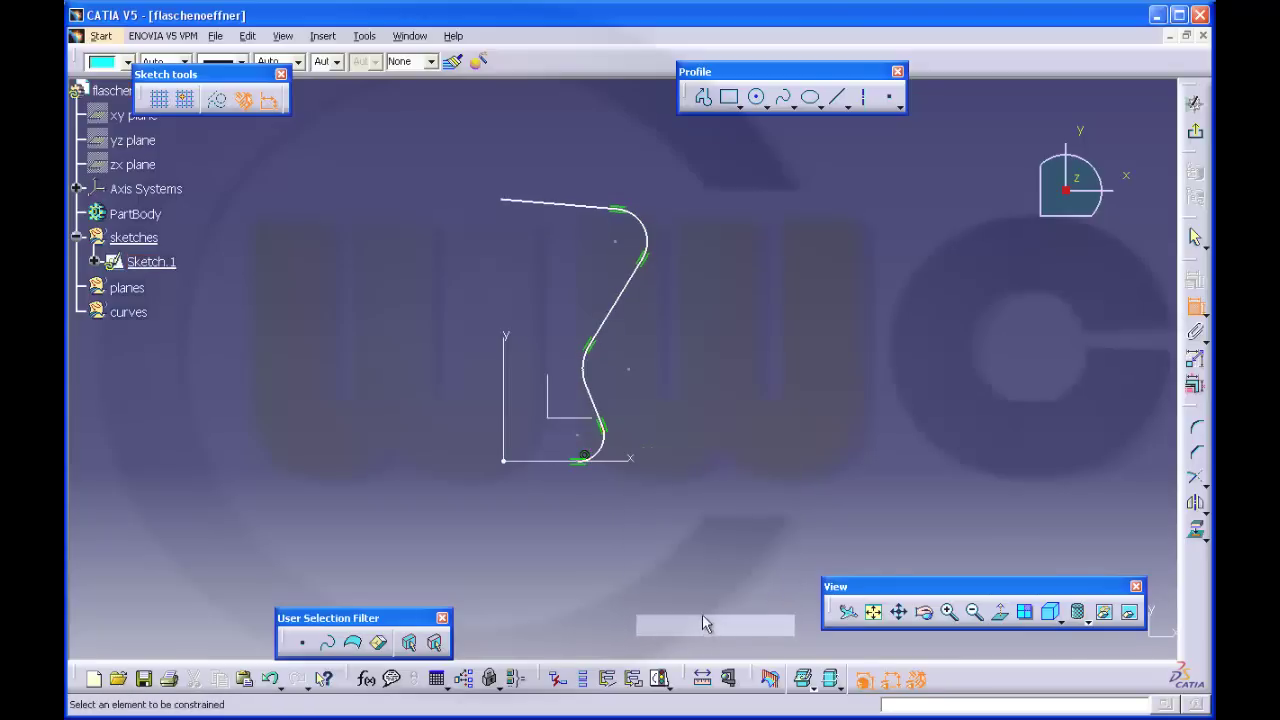
Dimension the distance between the profile's top line and the X axis, placing the dimension beside the profile near the Y axis
left_click(523, 202)
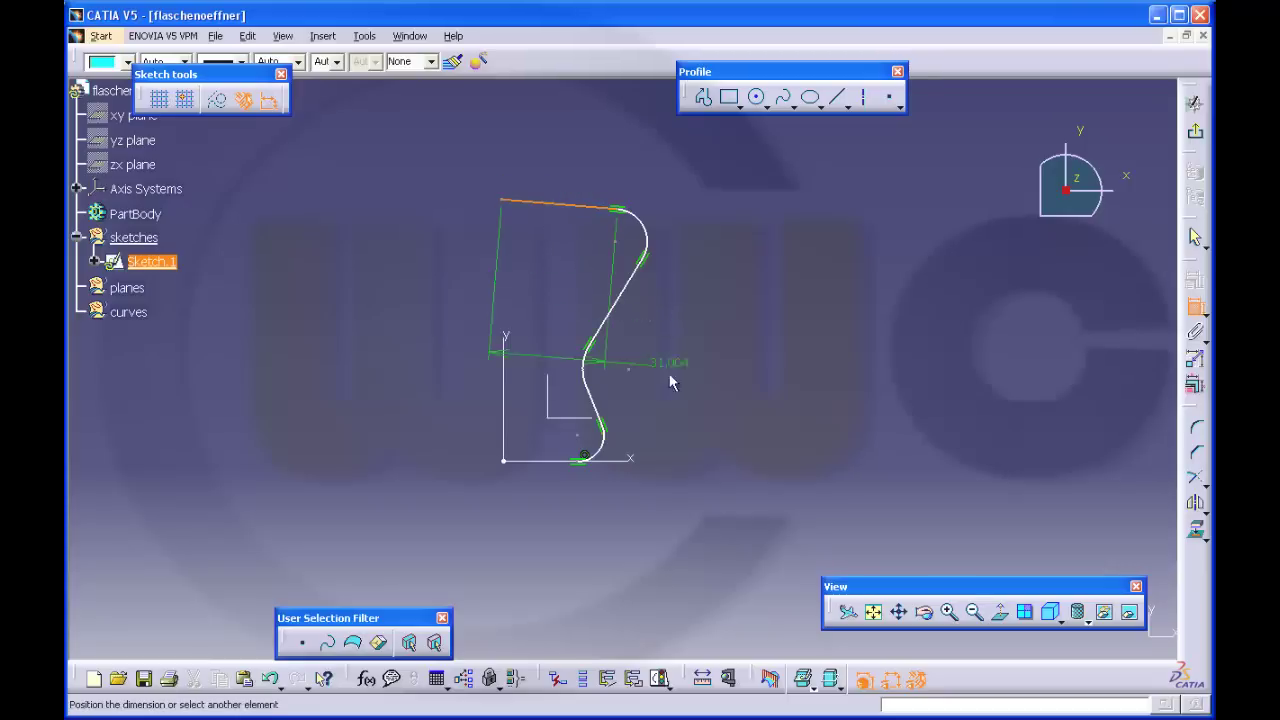
left_click(630, 461)
right_click(410, 375)
left_click(449, 418)
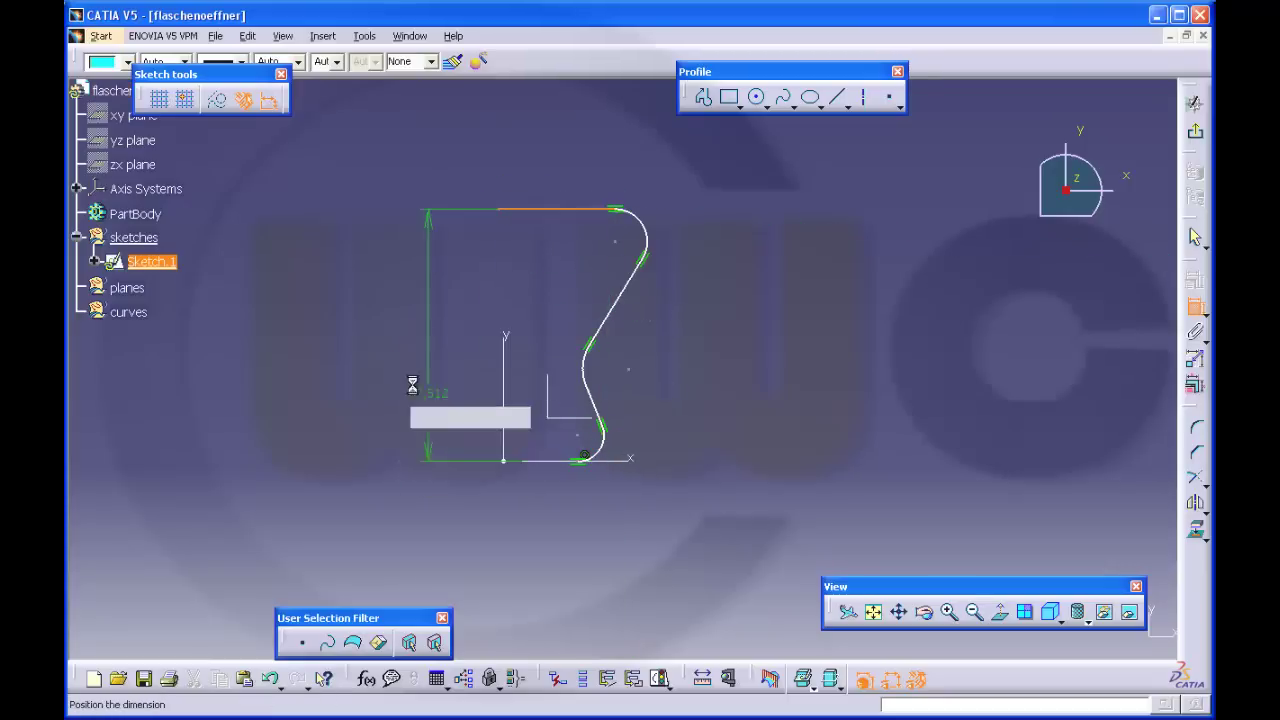
left_click(405, 375)
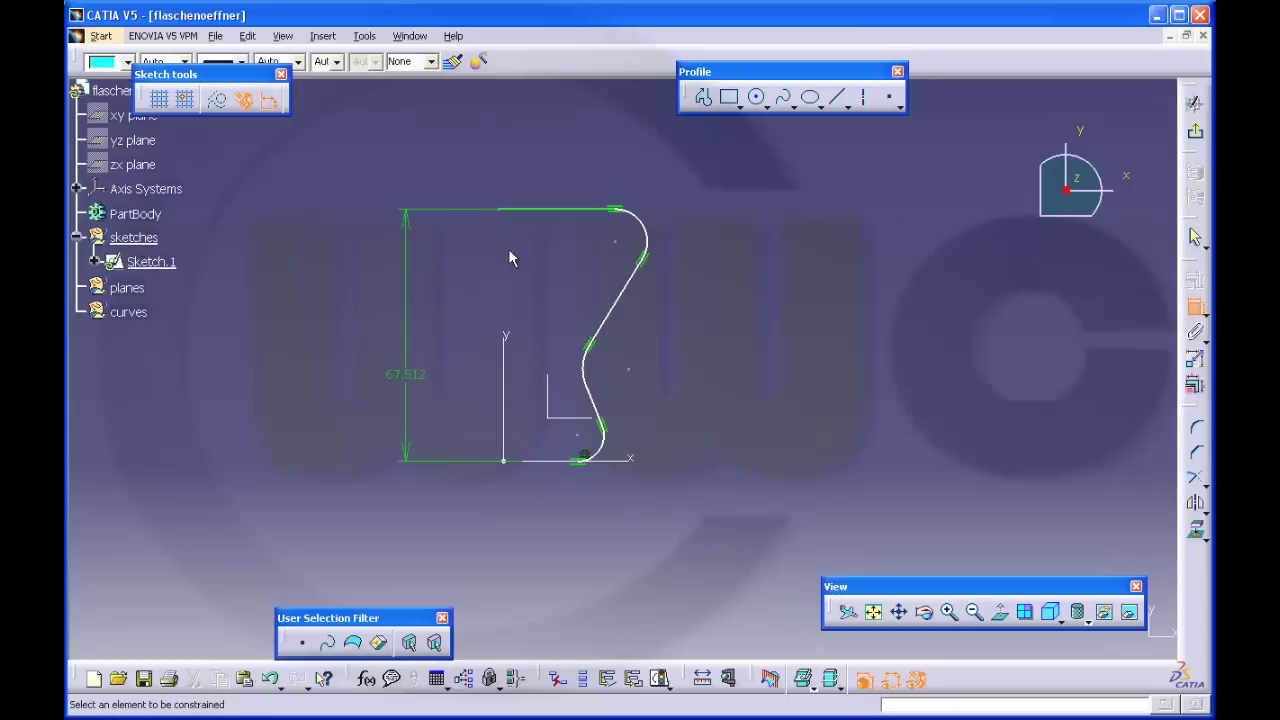
Make the top line's free endpoint and the lowest arc's free endpoint coincident with the Y axis
left_click(510, 336)
right_click(508, 336)
left_click(560, 500)
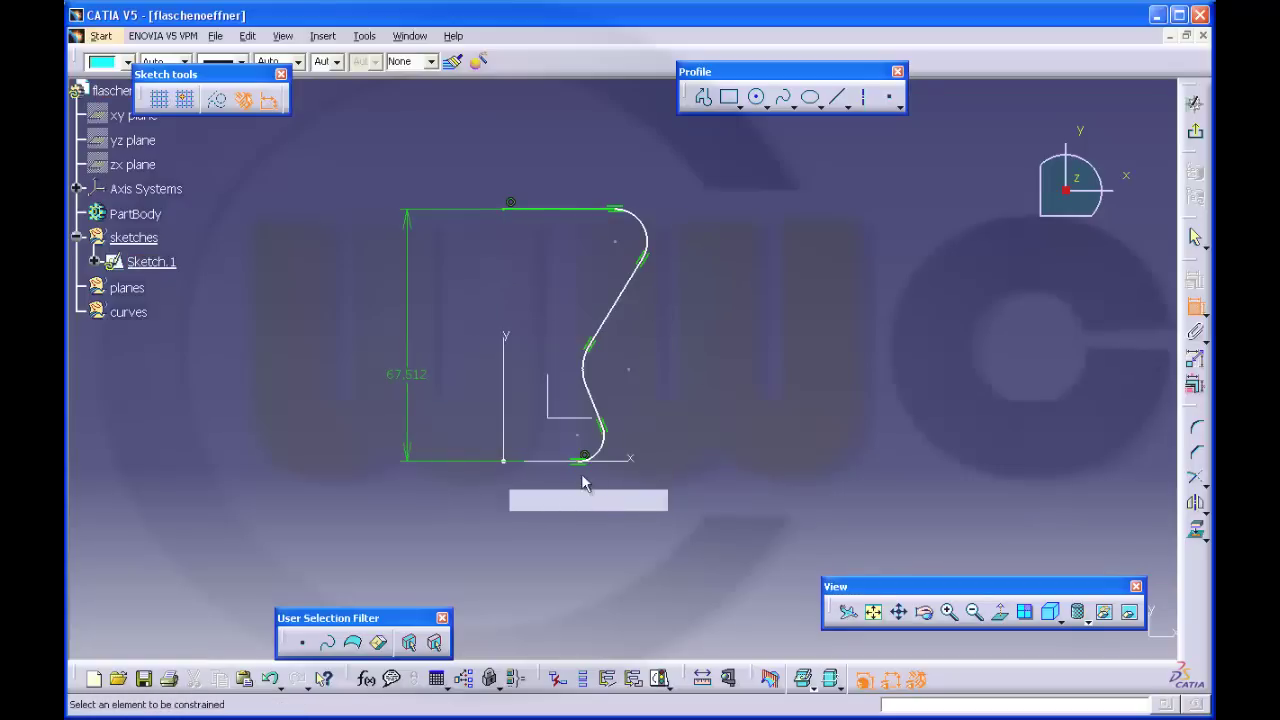
left_click(583, 463)
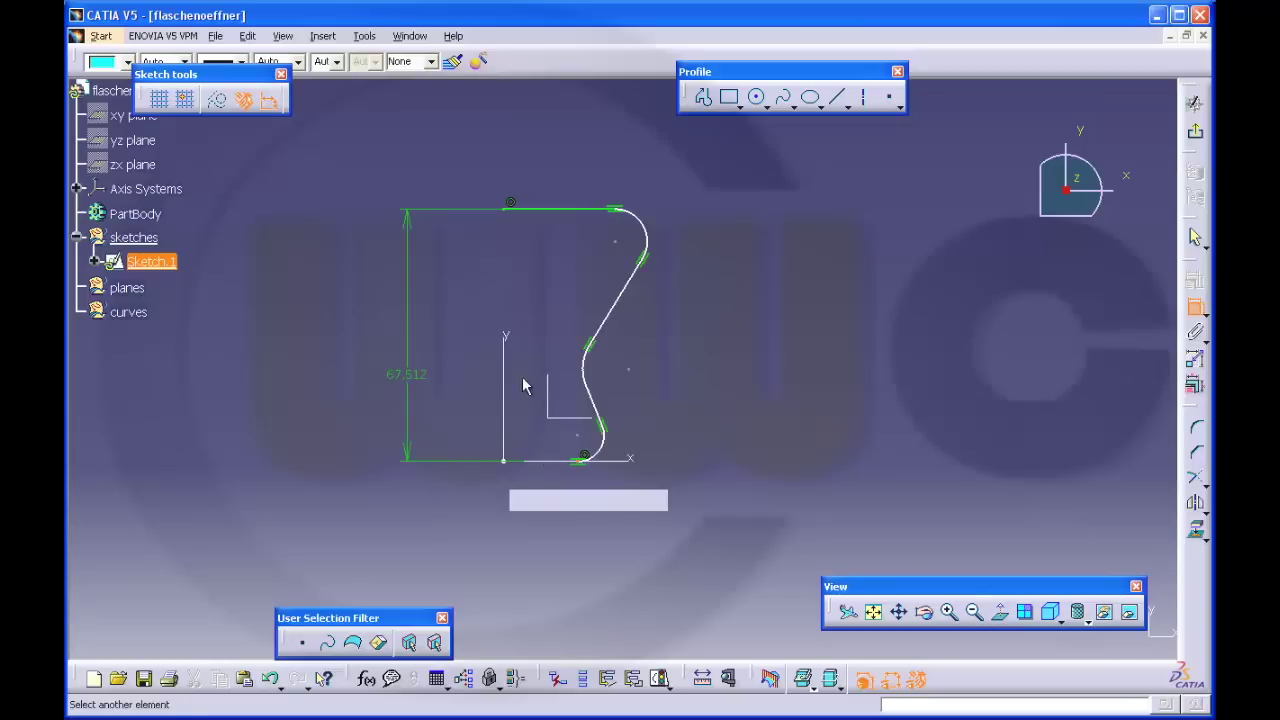
left_click(508, 337)
right_click(507, 337)
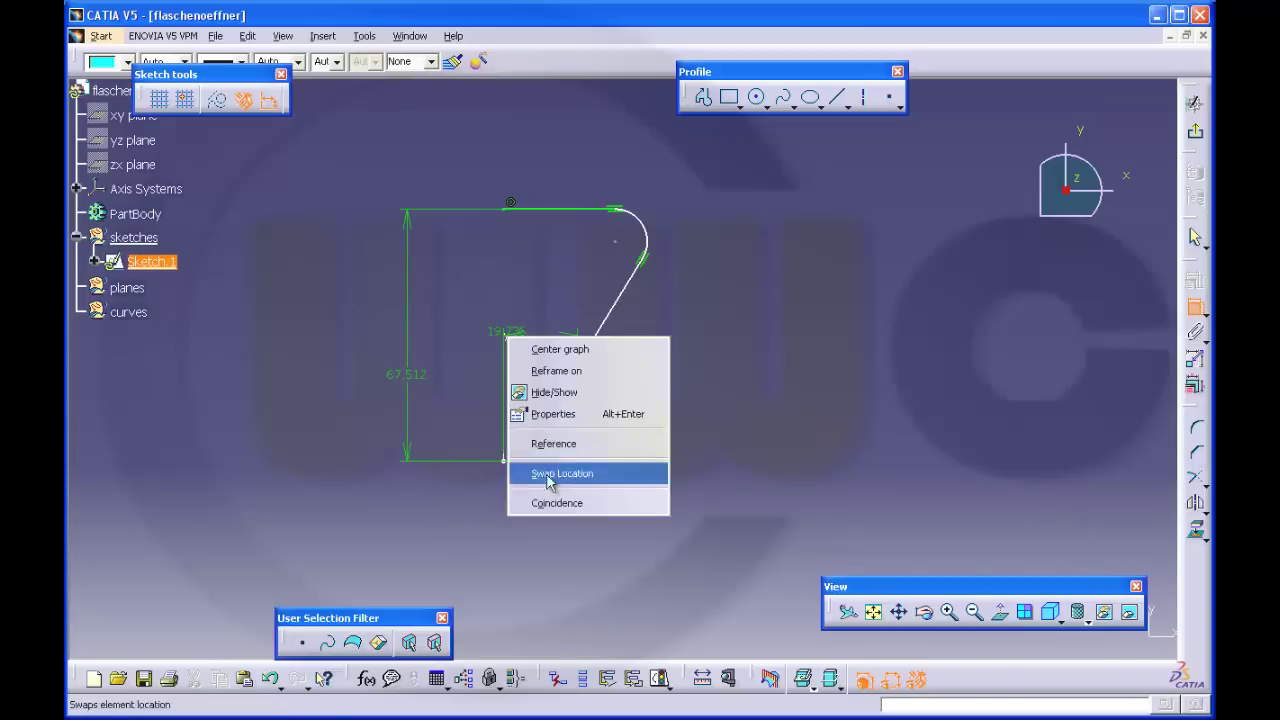
left_click(558, 503)
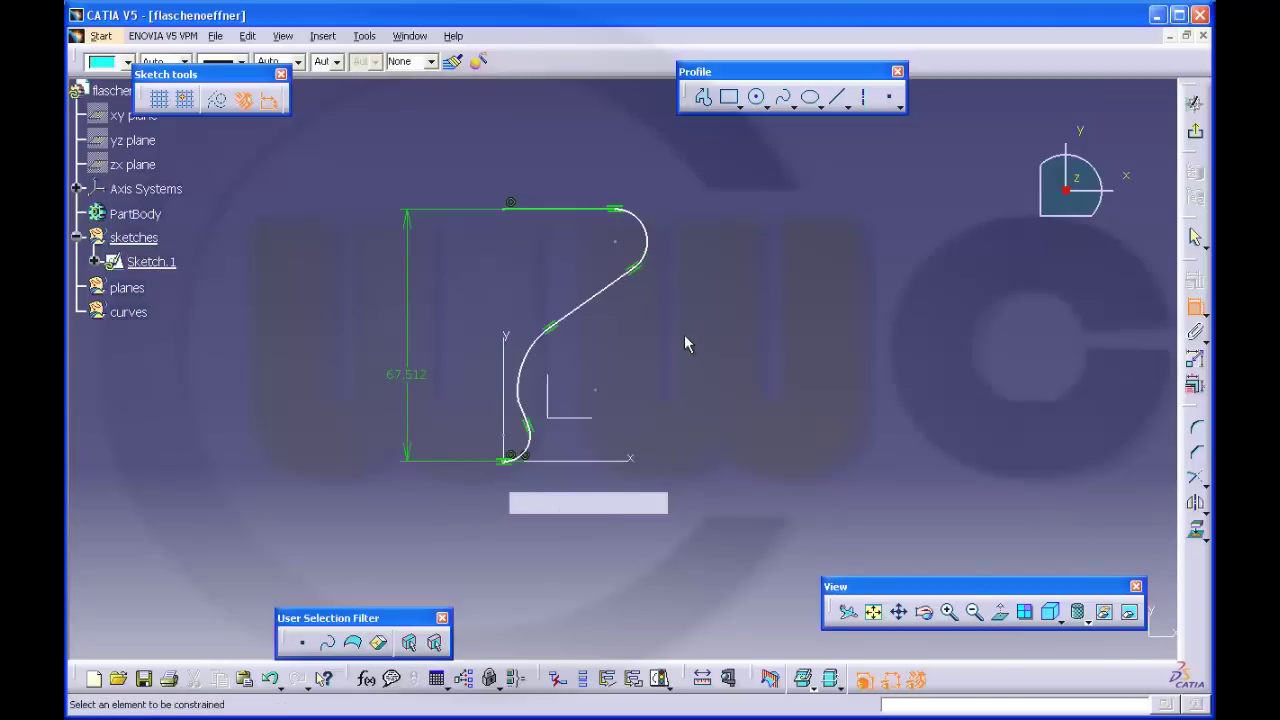
Dimension the radii of the lowest arc and the middle arc
left_click(537, 453)
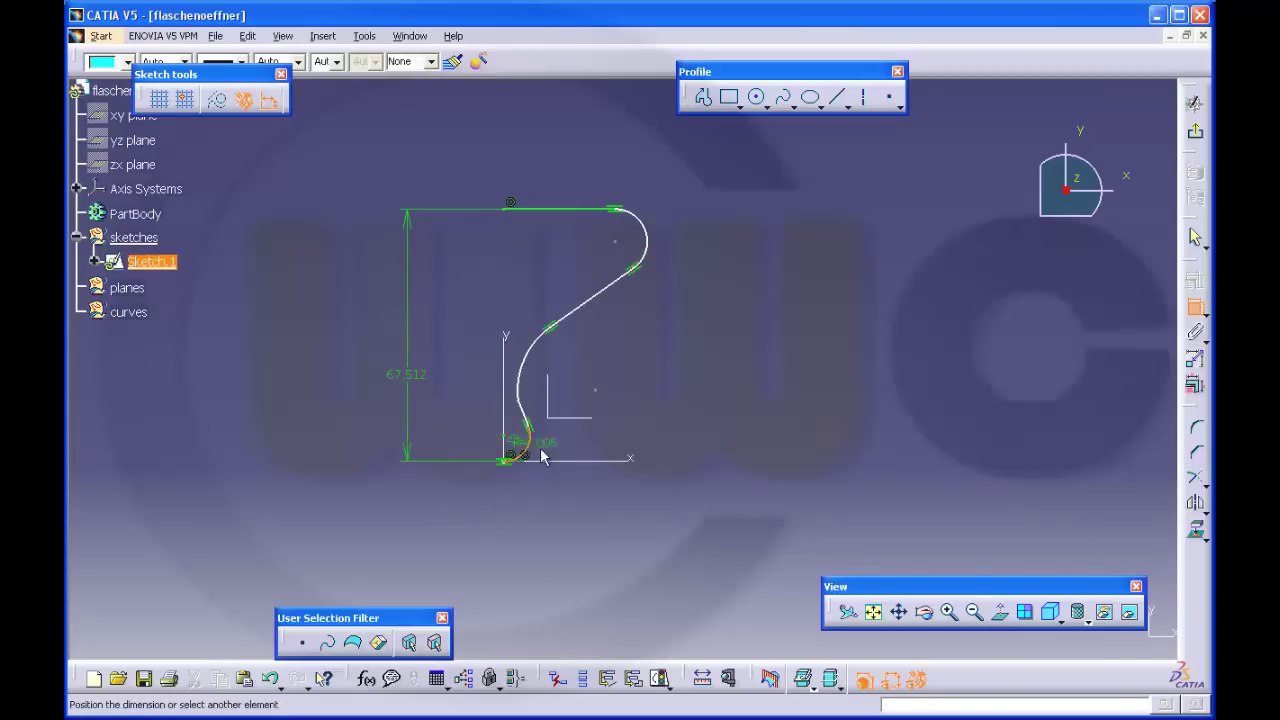
left_click(586, 486)
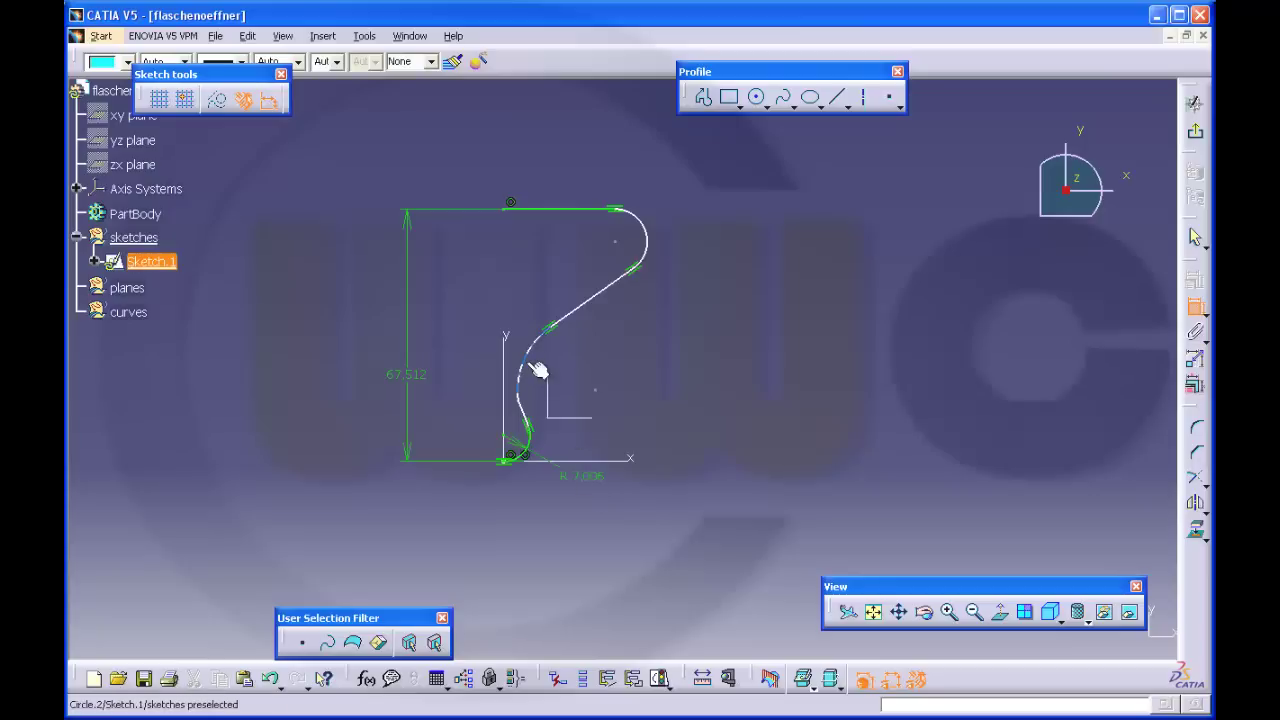
left_click(530, 369)
left_click(637, 383)
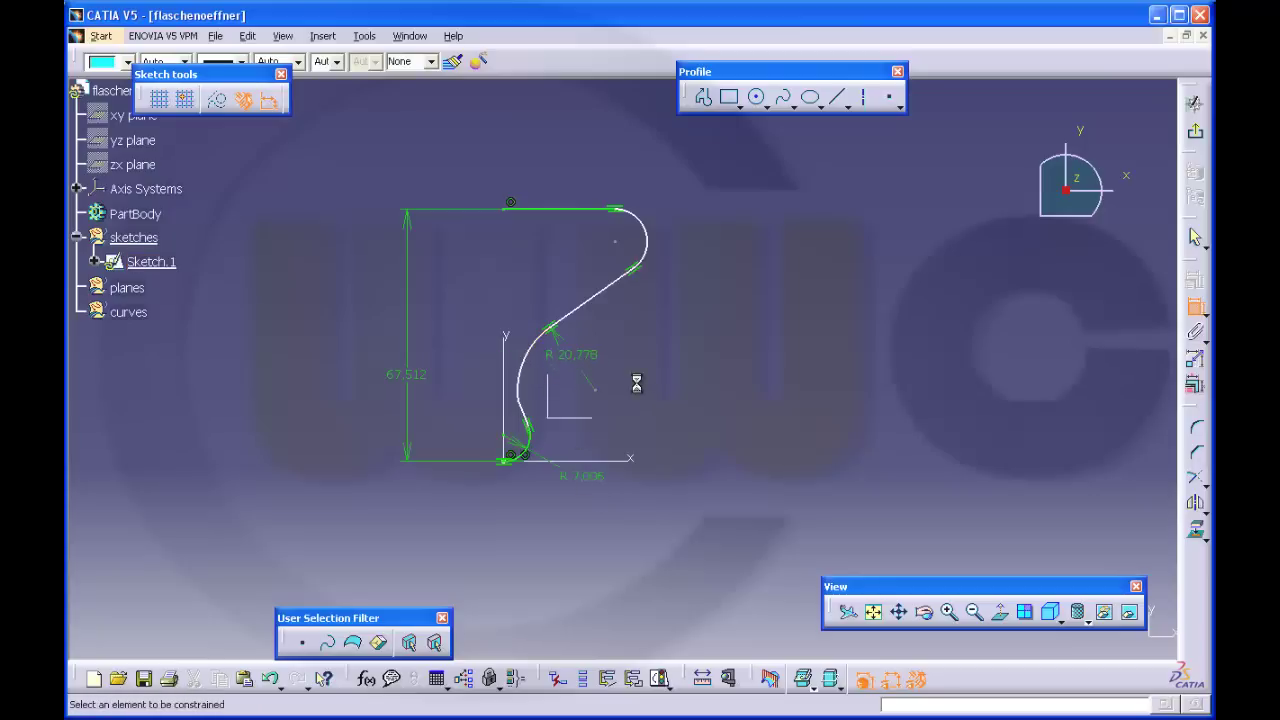
Constrain the short lower line tangent to the middle arc
left_click(524, 405)
right_click(527, 396)
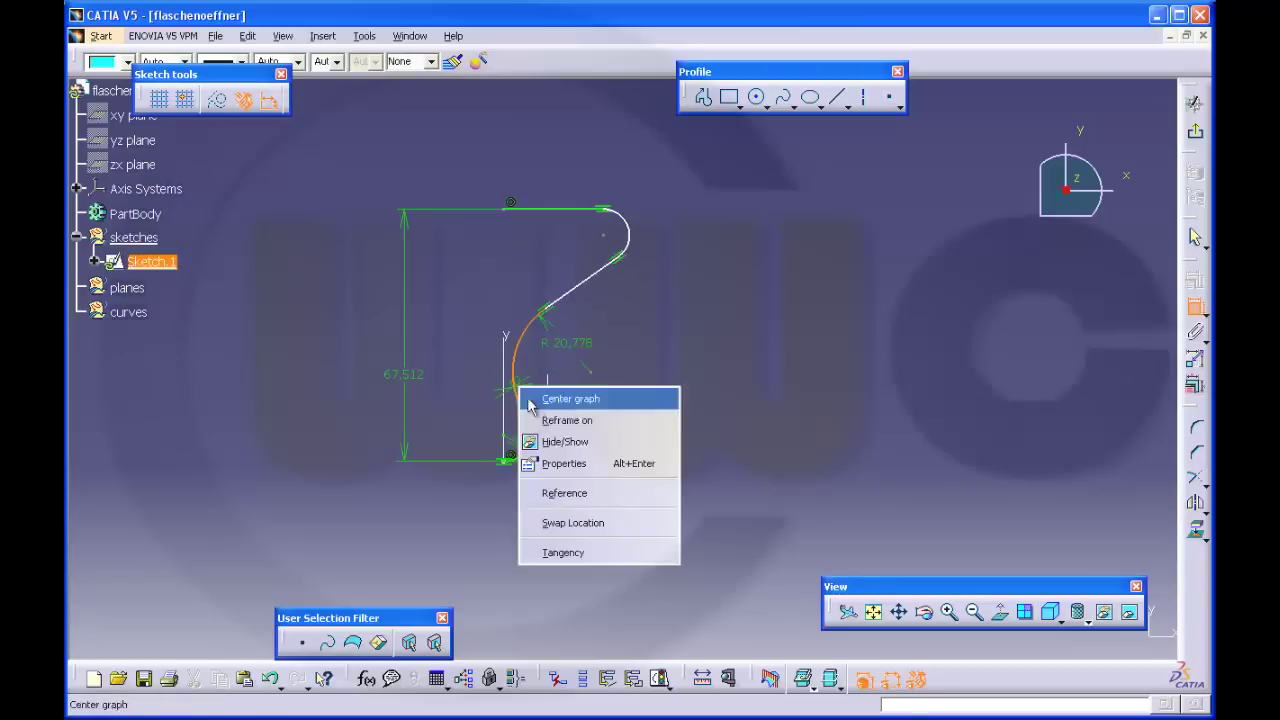
left_click(576, 552)
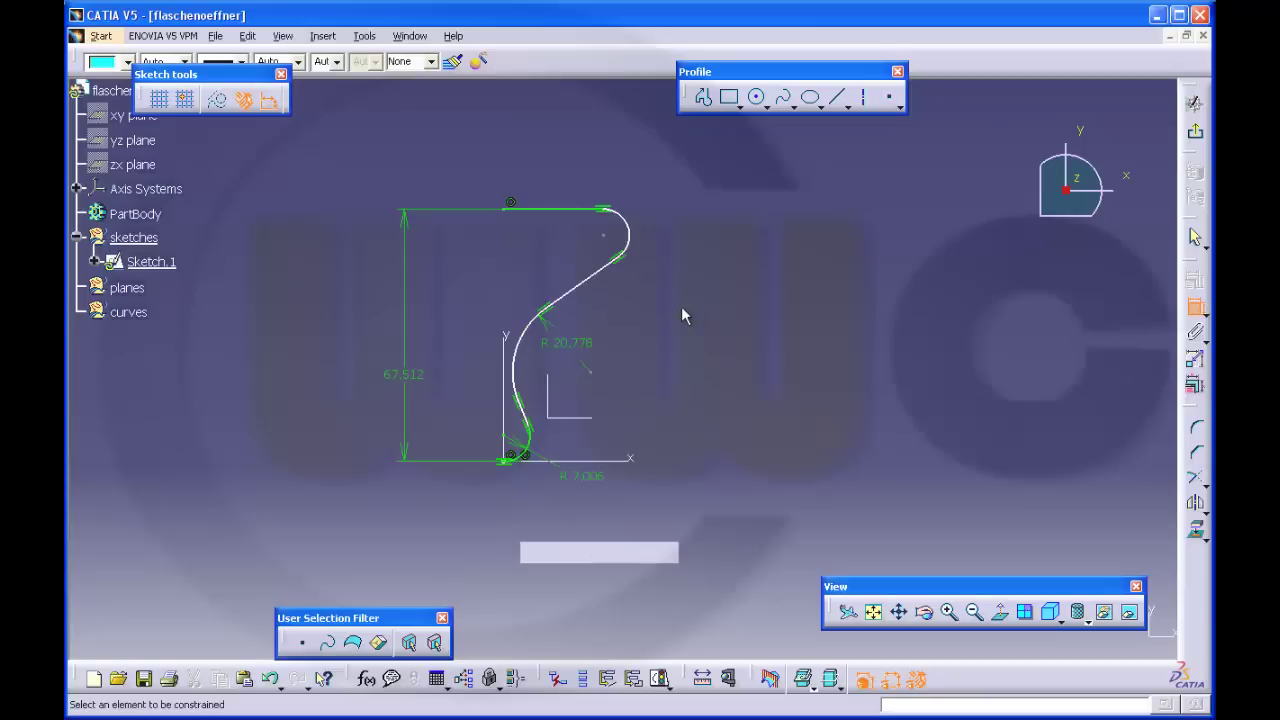
Dimension the upper arc's radius and the top line's length
left_click(627, 229)
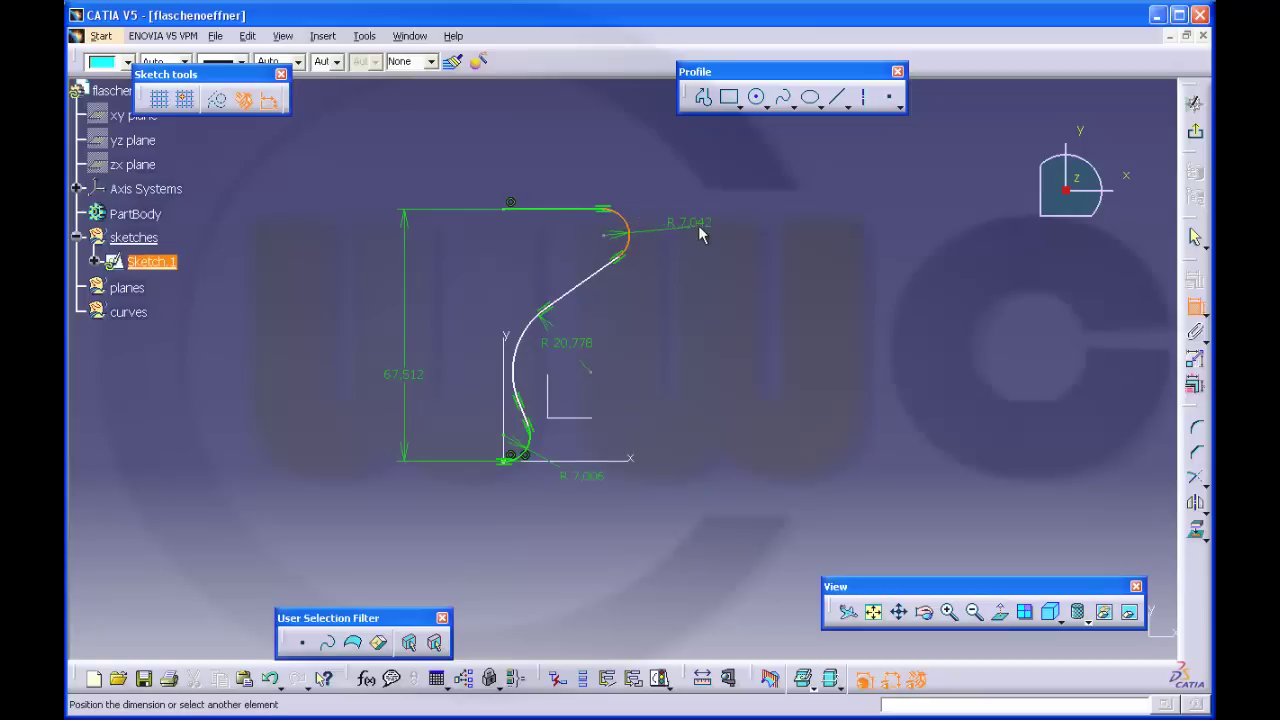
left_click(700, 234)
left_click(562, 209)
left_click(545, 150)
Dimension the angles of the slanted line and the short lower line to the Y axis
left_click(592, 278)
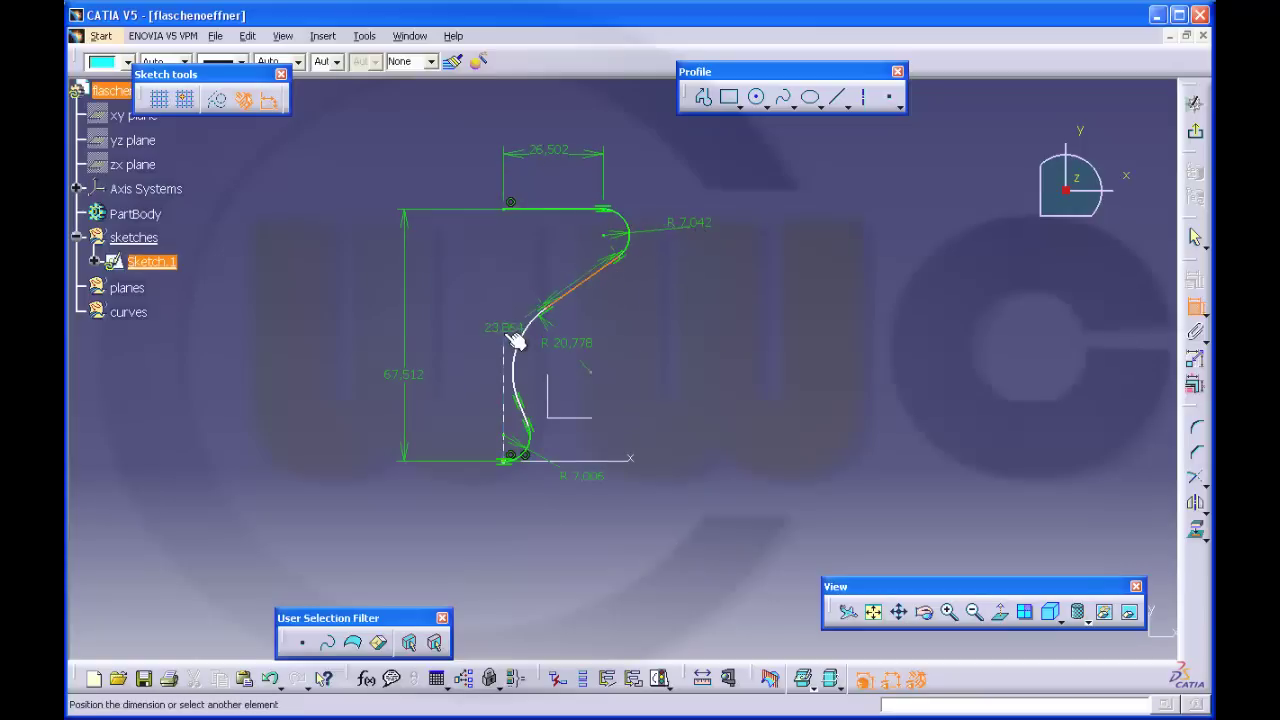
left_click(516, 341)
left_click(525, 240)
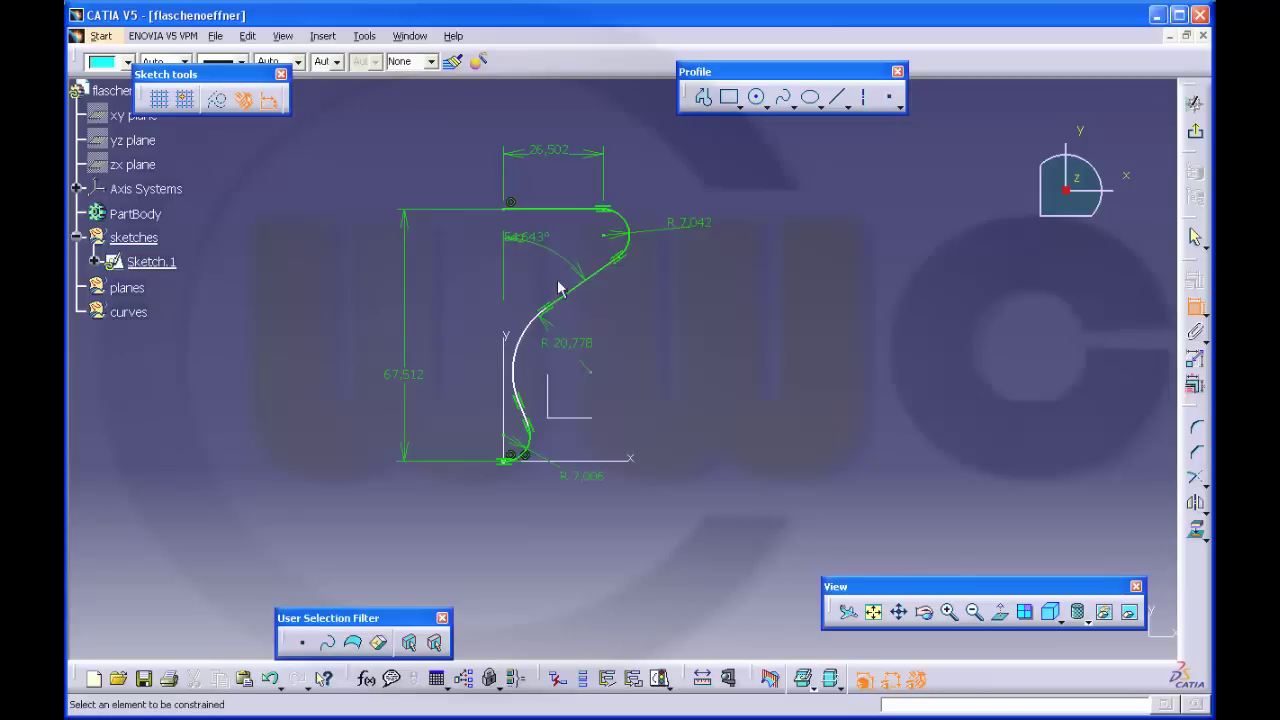
left_click(527, 420)
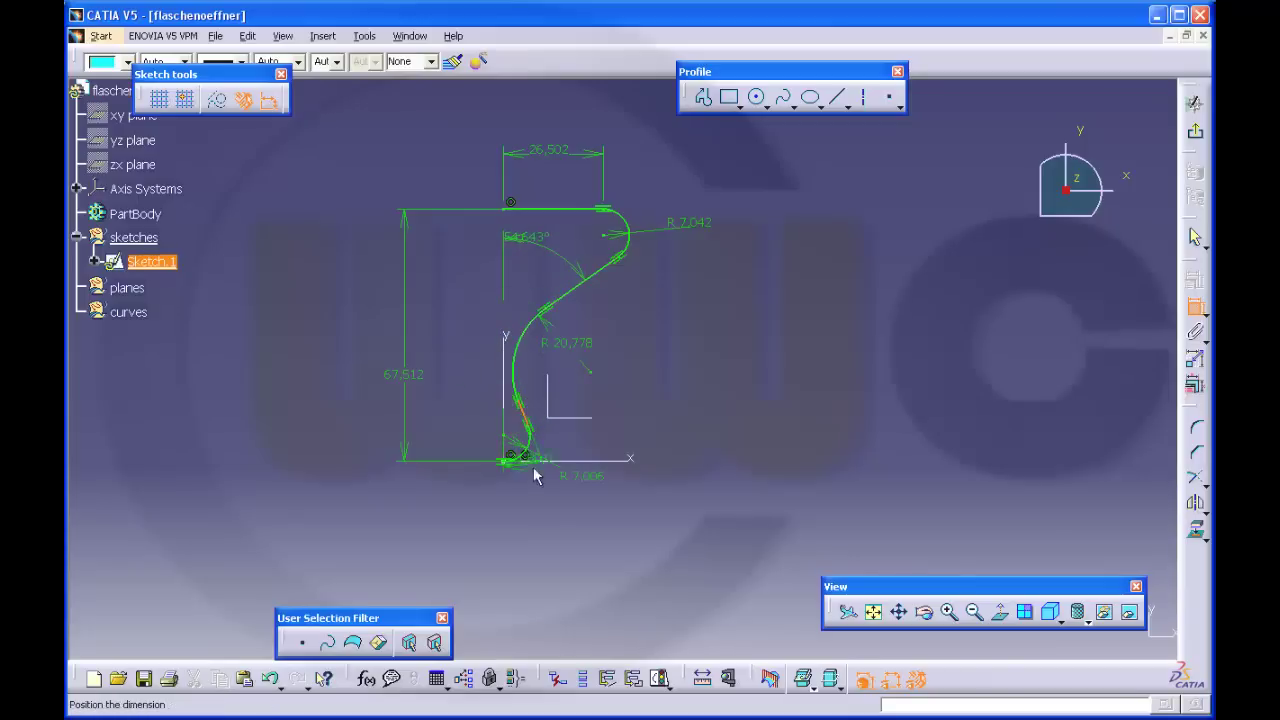
left_click(562, 517)
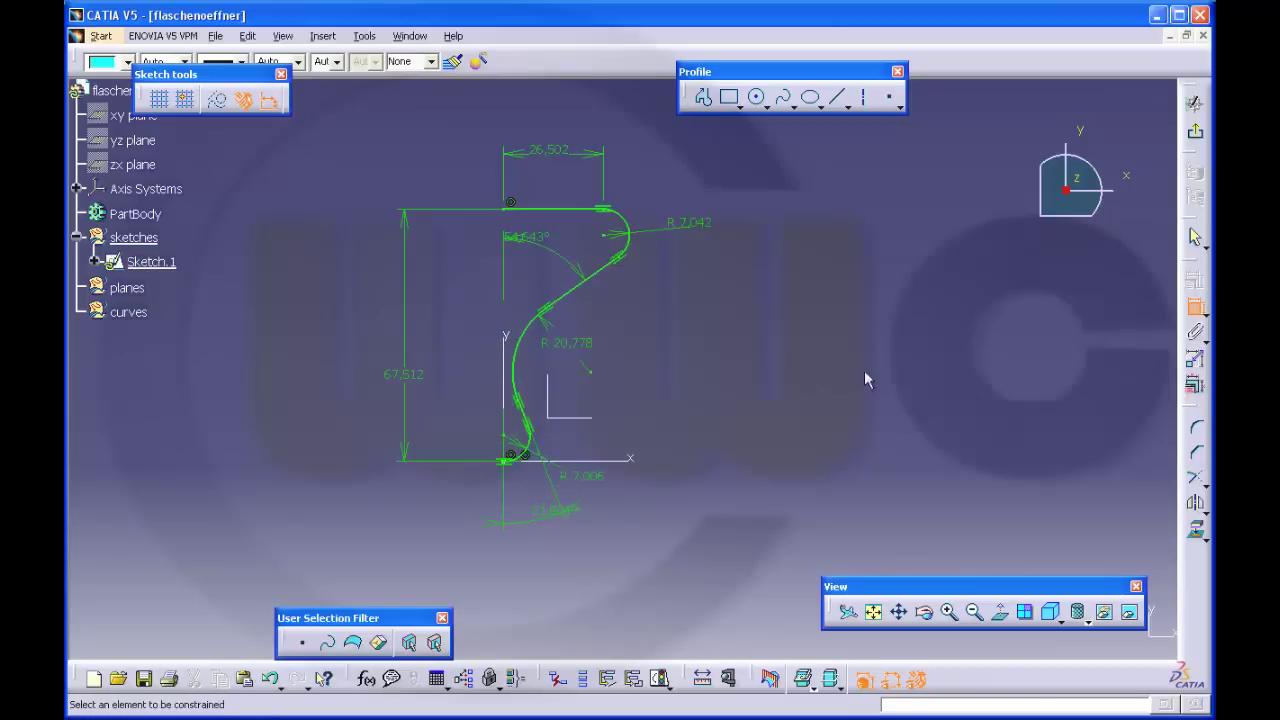
Edit the constraints together, setting the short lower line's angle to 5°, the slanted line's angle to 34° and the top line's length to 8.5 mm
left_click(1195, 388)
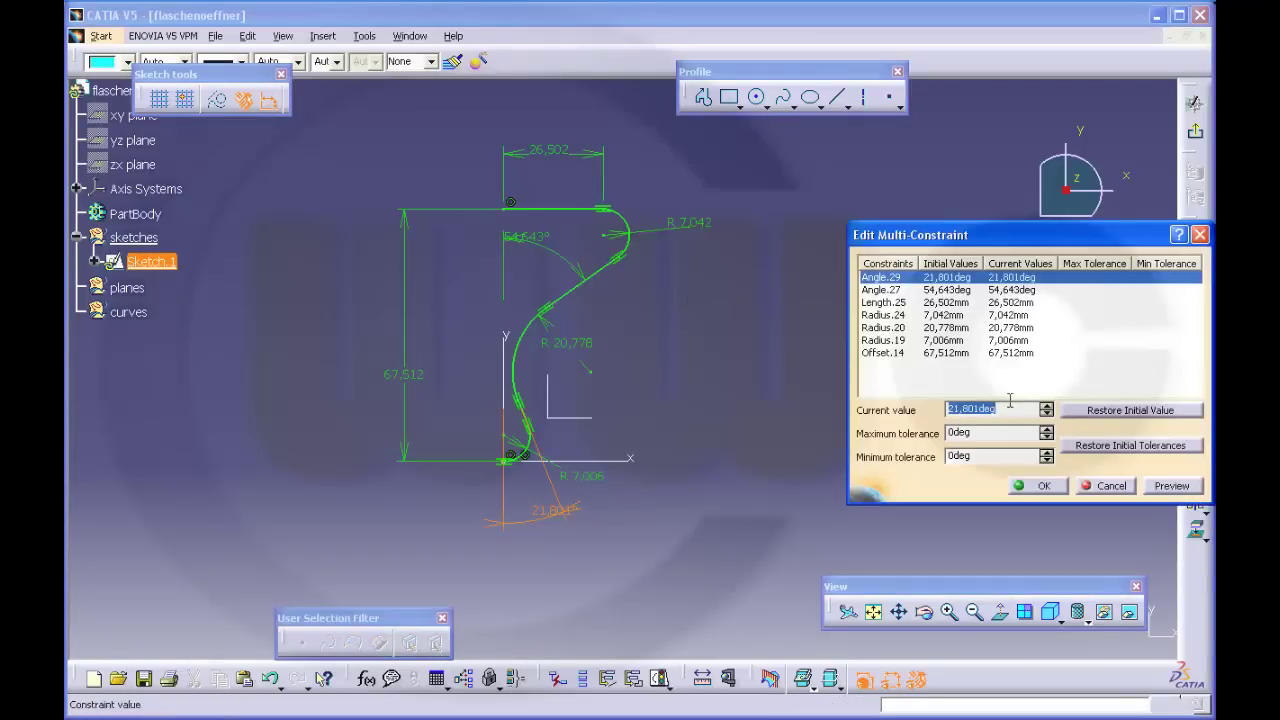
type("5")
left_click(918, 289)
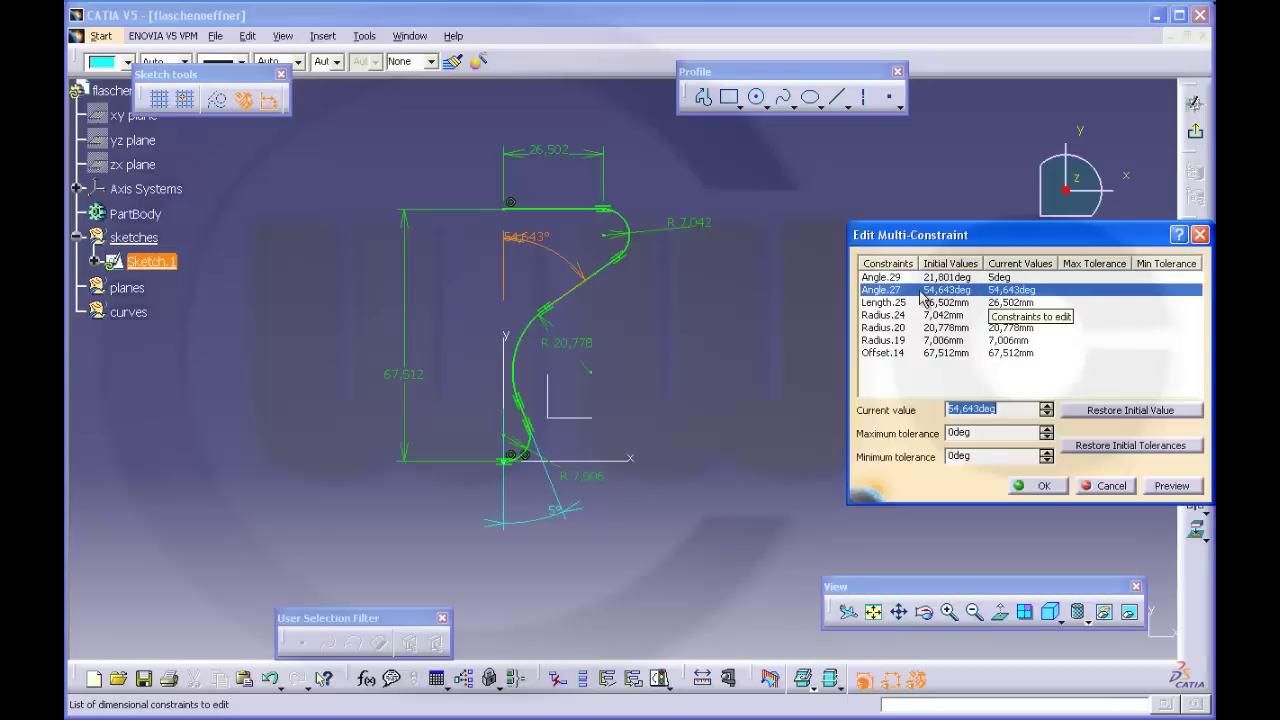
type("34")
left_click(896, 303)
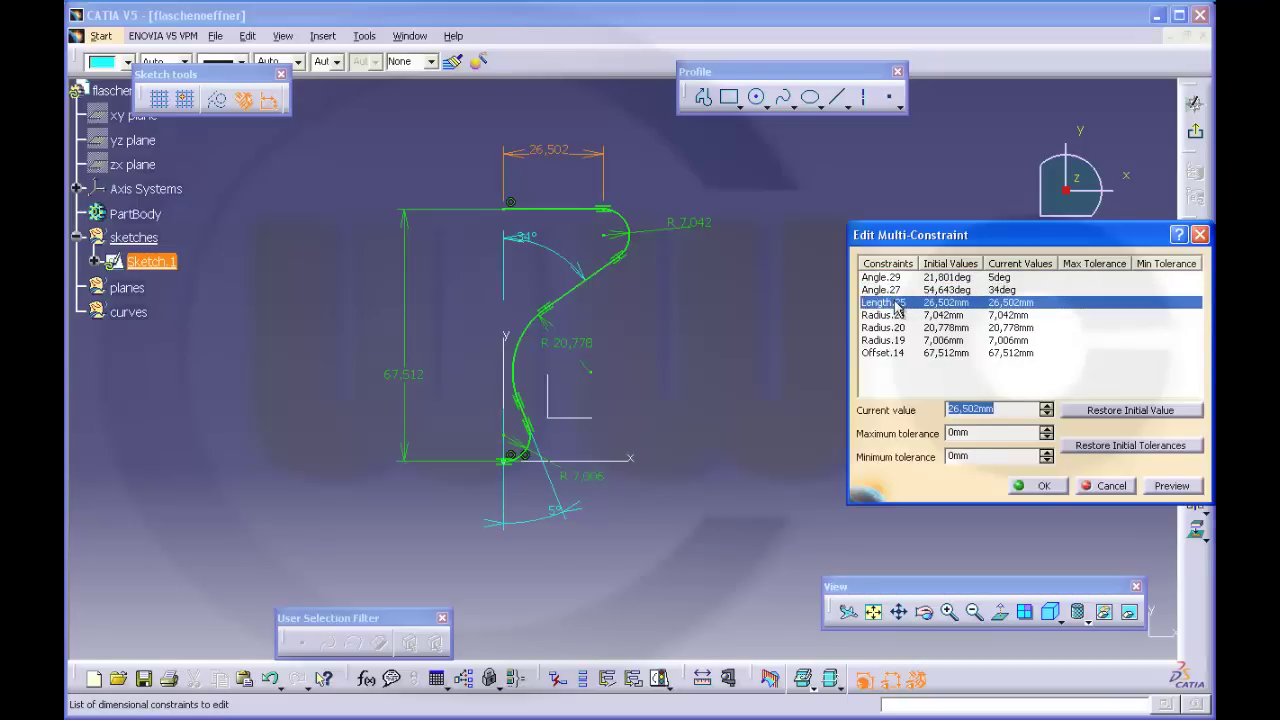
type("8.5")
Set the radii to 11.5 mm for the upper arc, 16 mm for the middle arc and 7.7 mm for the lowest arc
left_click(874, 316)
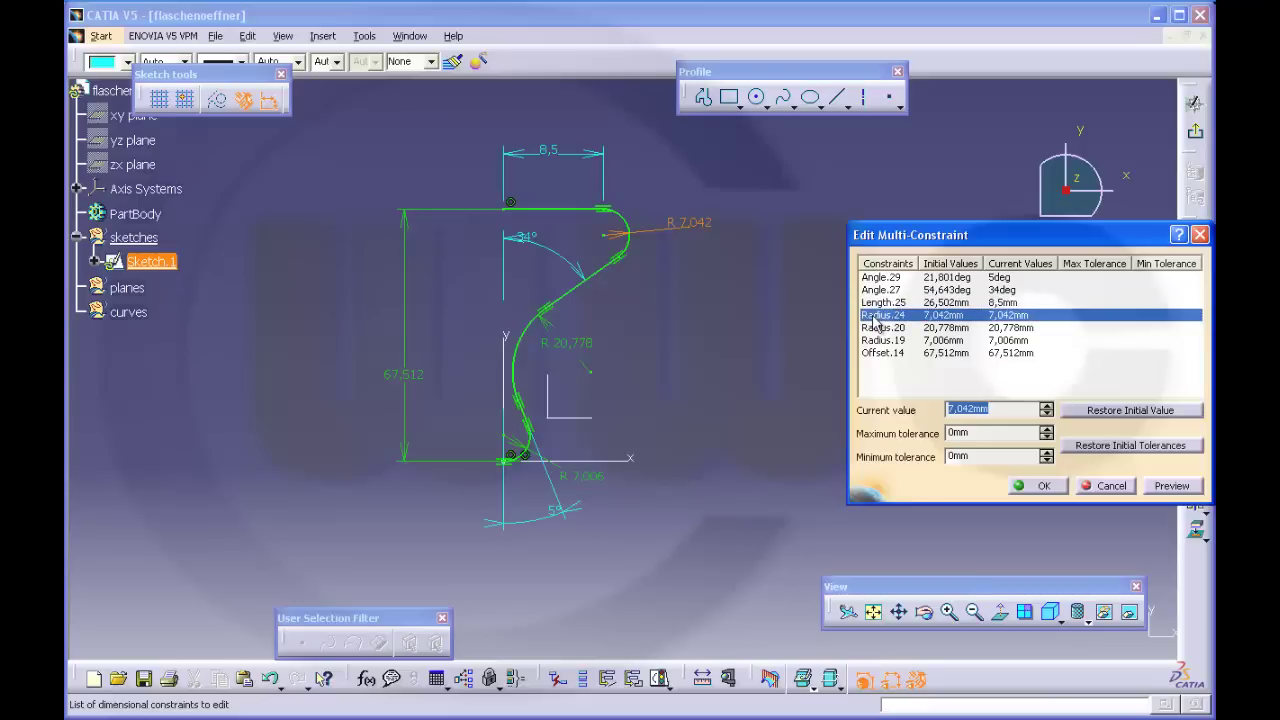
type("11.5")
left_click(873, 328)
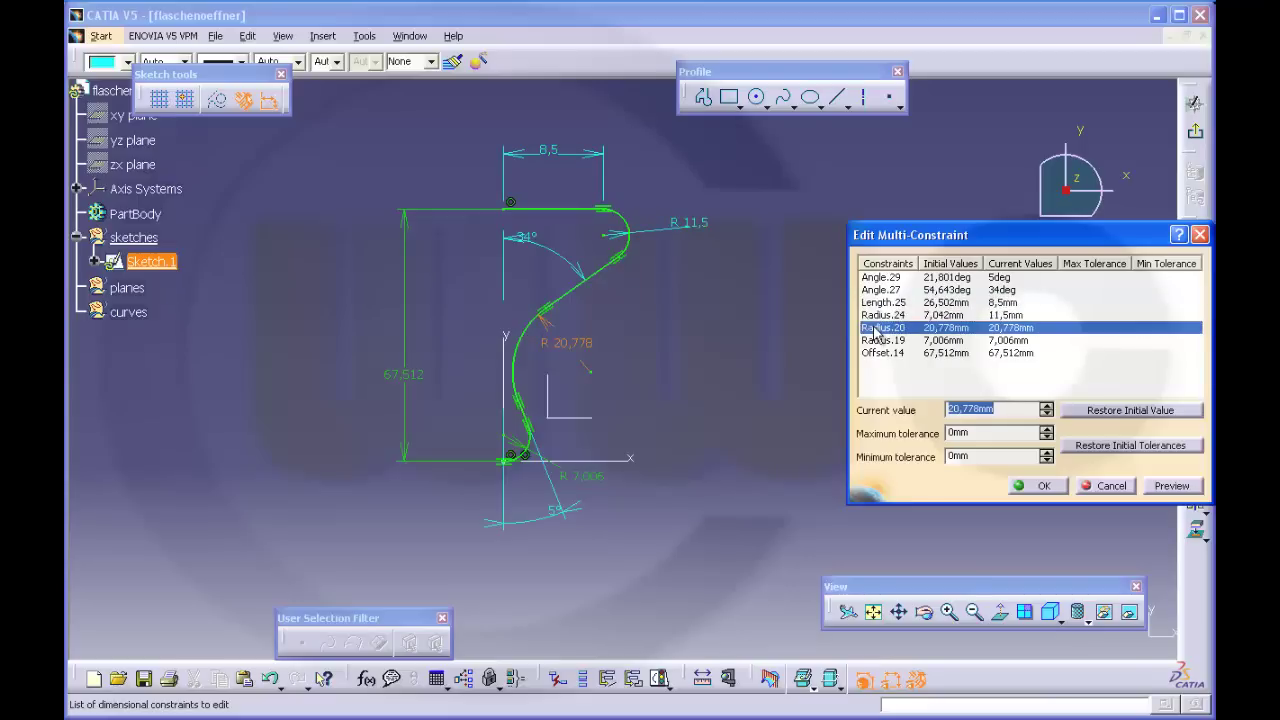
type("16")
left_click(876, 341)
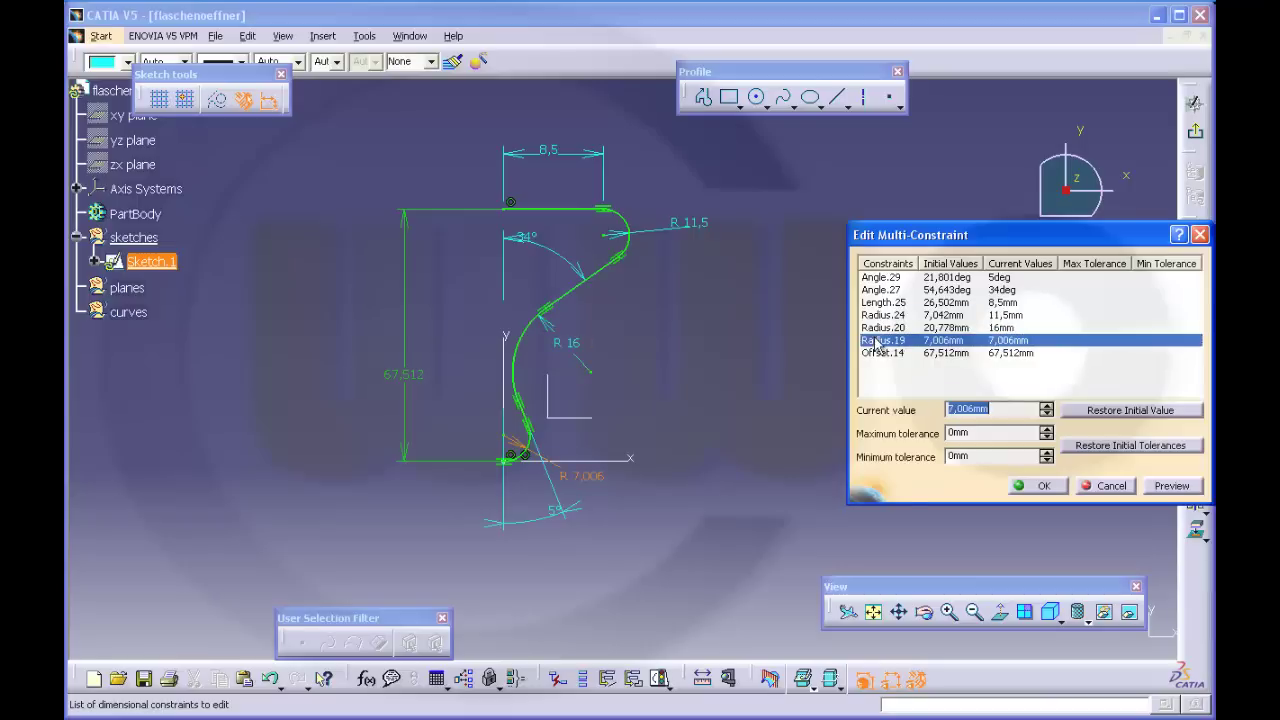
type("7.7")
Set the outline's overall height to 77.7 mm and apply the edited constraints
left_click(879, 354)
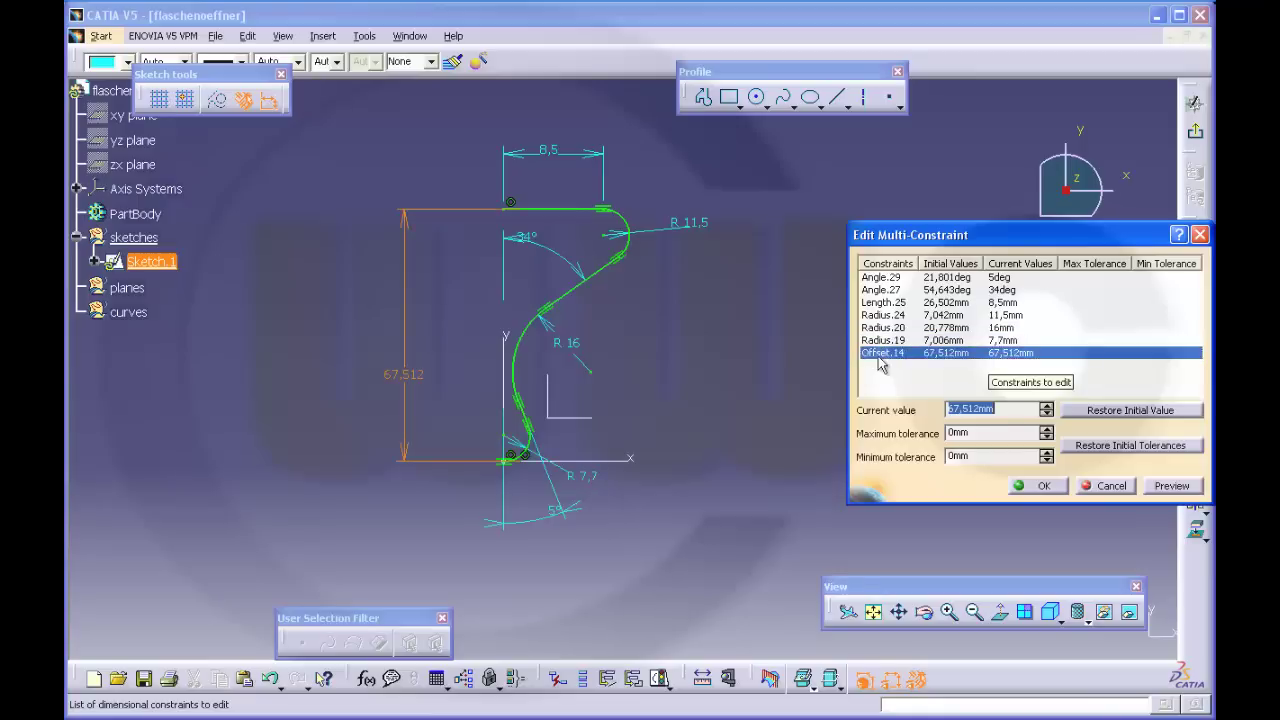
type("77,")
type("7.7")
key("Return")
left_click(1043, 487)
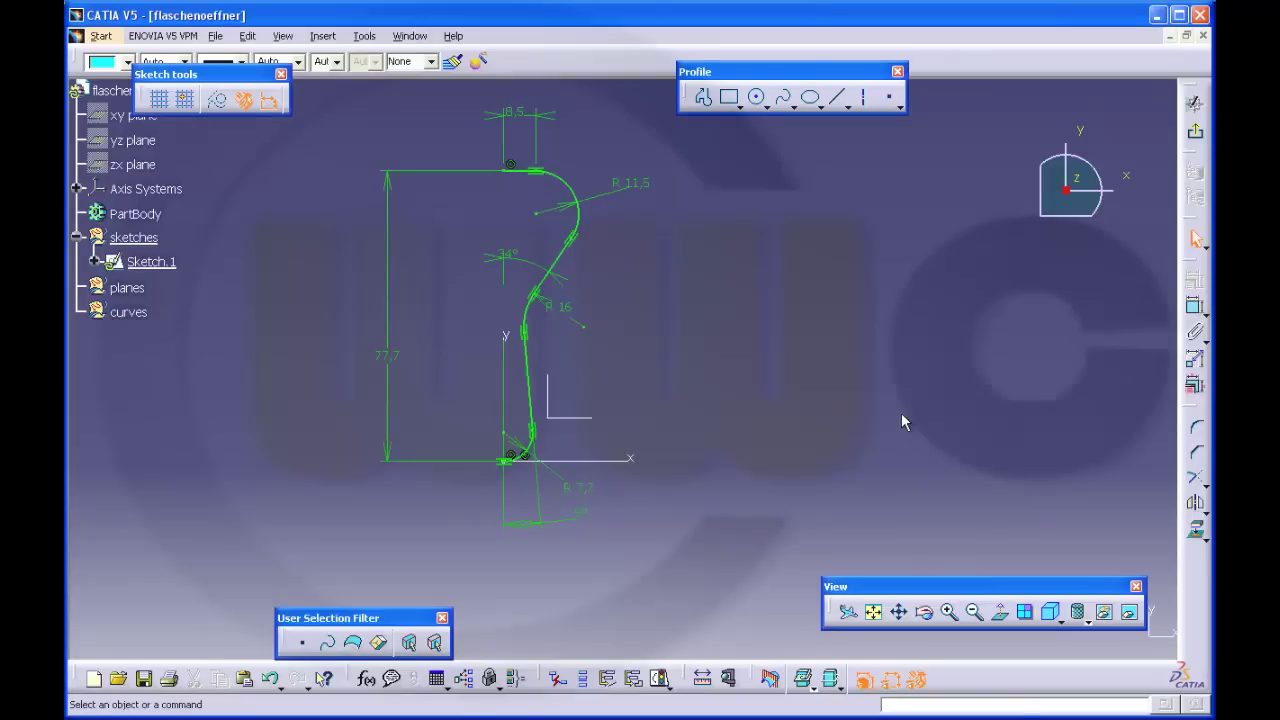
Define the outline's lines and arcs as output features and exit the sketch
middle_click_drag(779, 342, 840, 310)
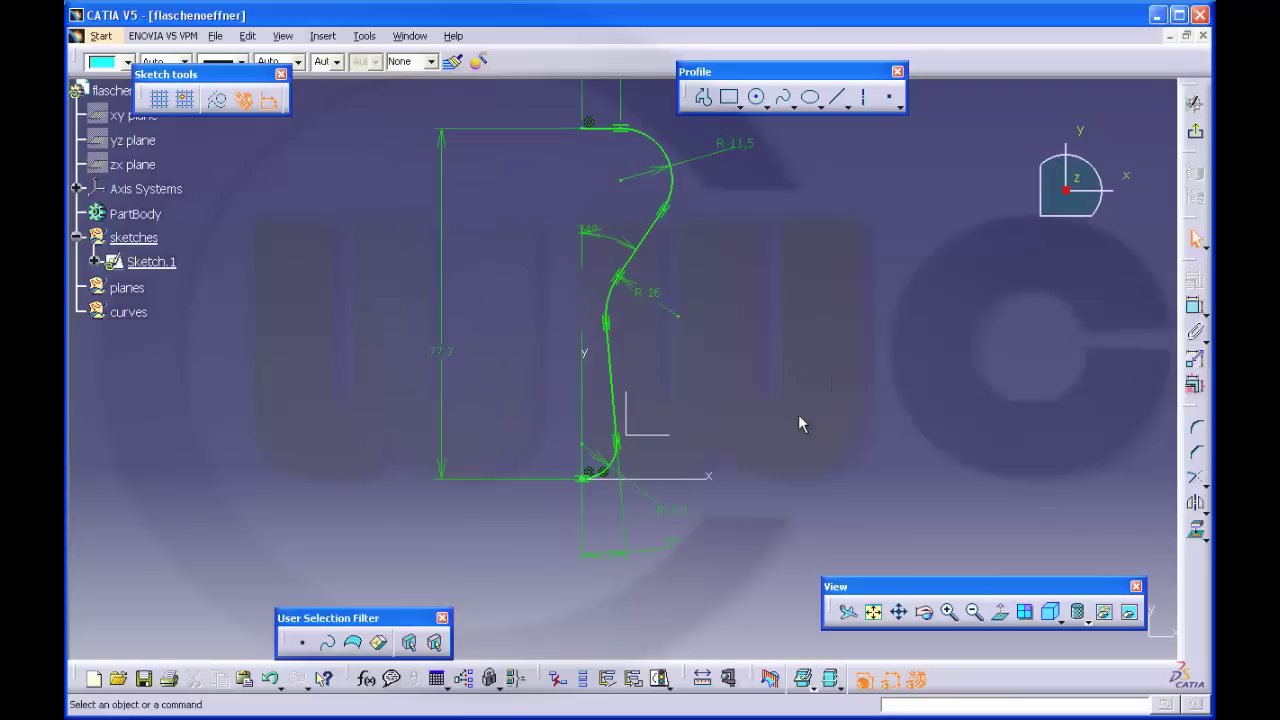
left_click(608, 679)
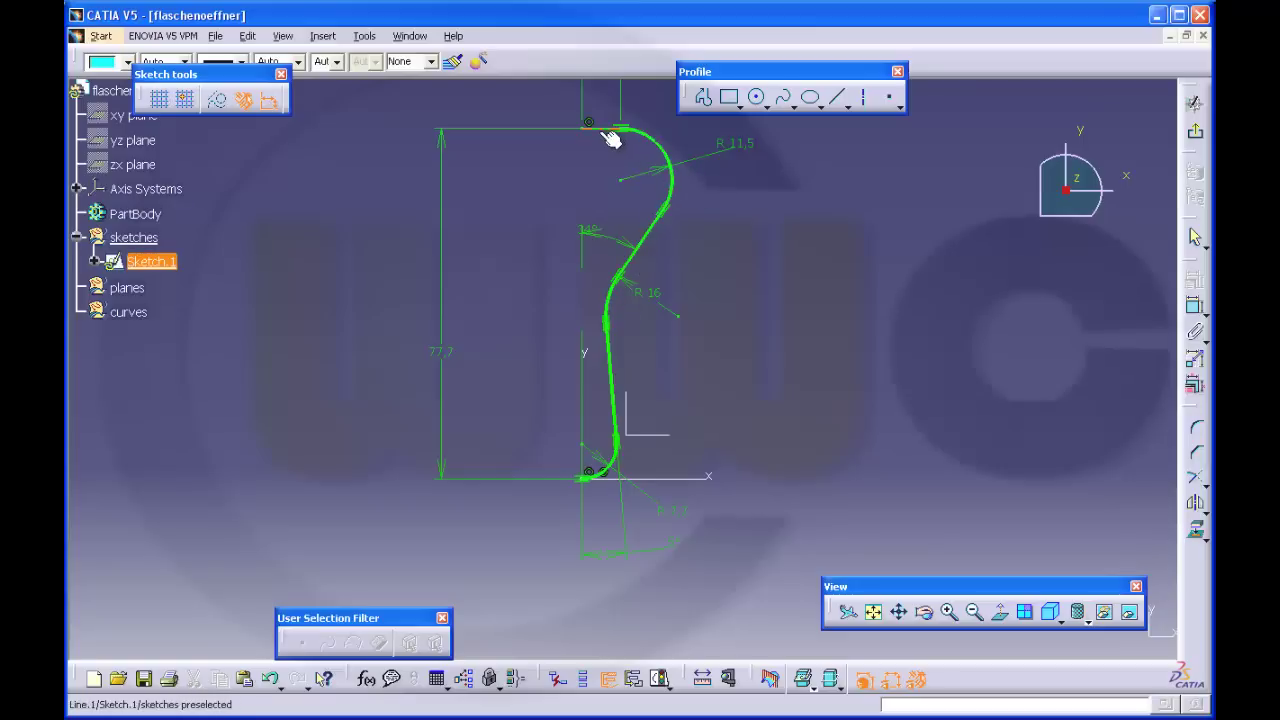
left_click(1195, 131)
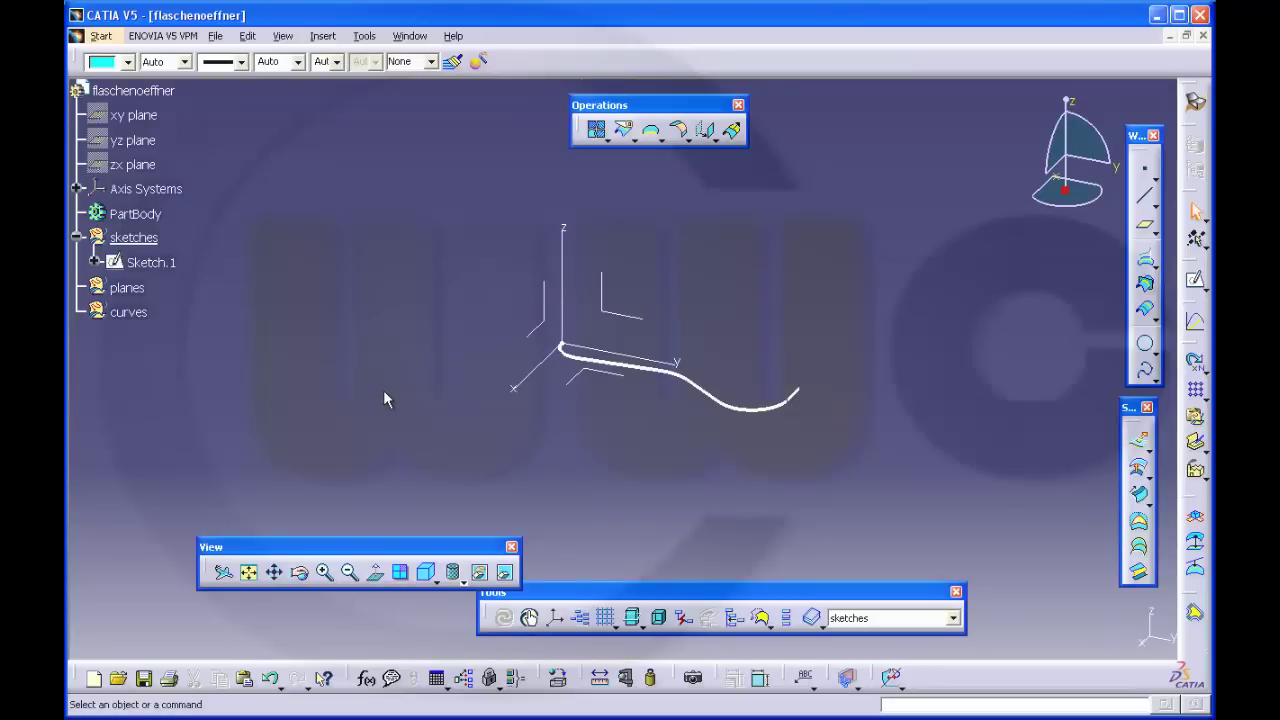
Define the planes geometrical set as the in-work object
middle_click_drag(397, 394, 409, 417)
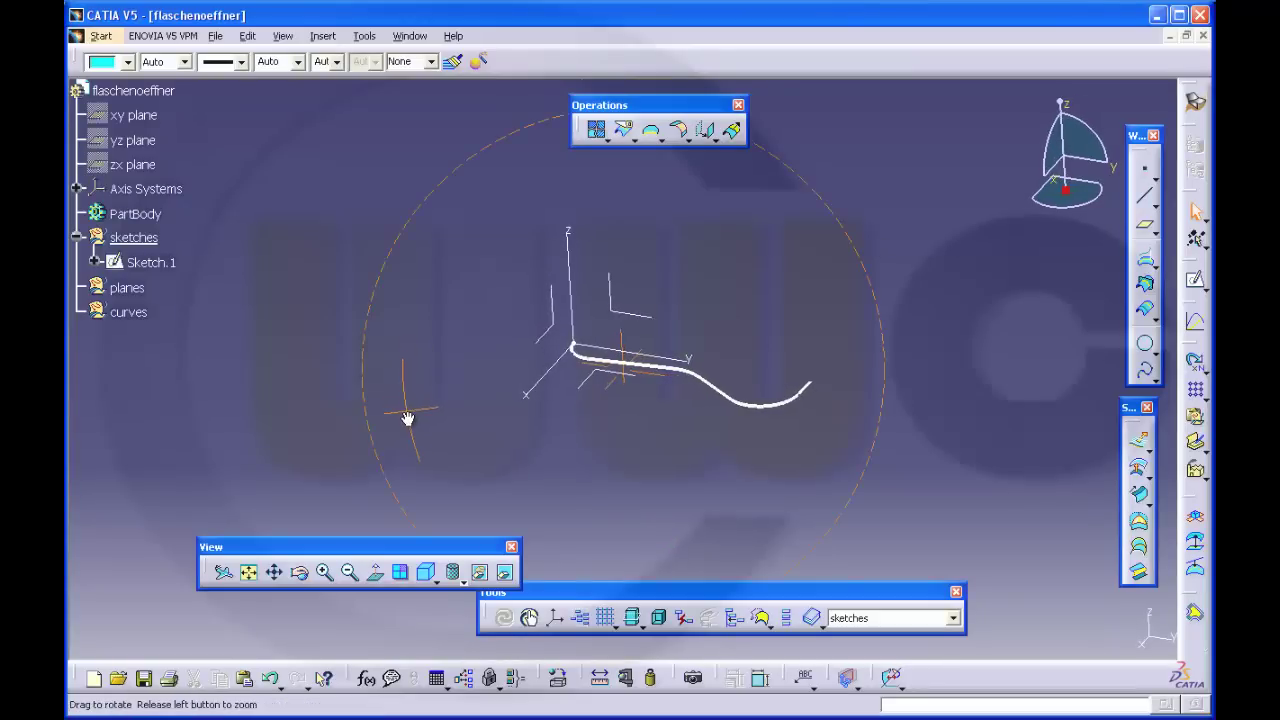
middle_click_drag(661, 458, 638, 436)
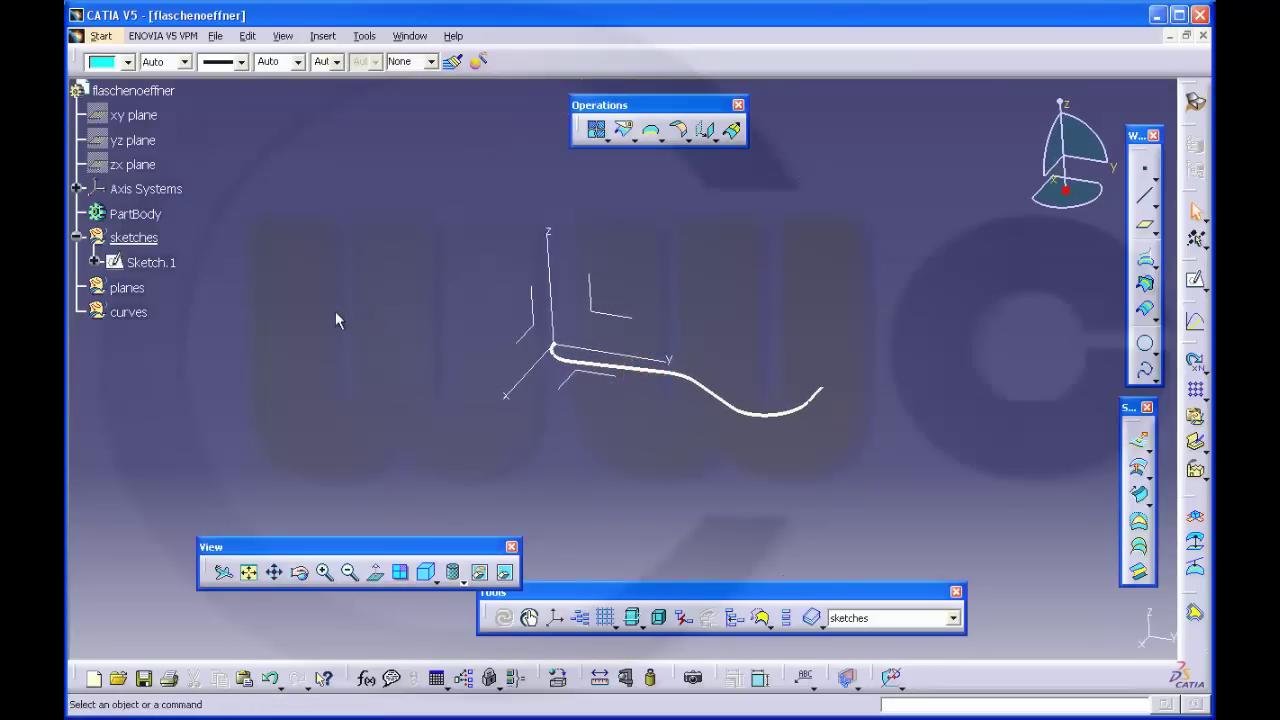
left_click(127, 288)
right_click(127, 288)
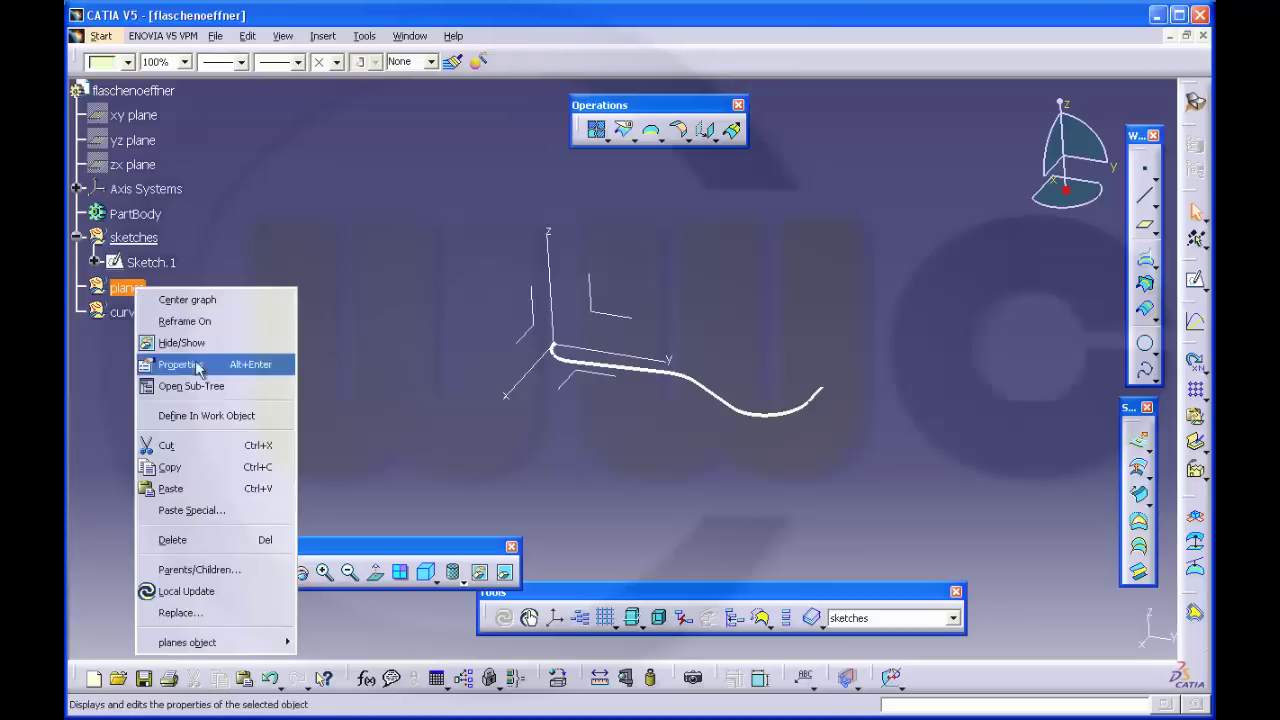
left_click(232, 416)
Create a Normal to curve plane on the lowest arc at its endpoint shared with the adjoining straight line
middle_click_drag(343, 377, 397, 397)
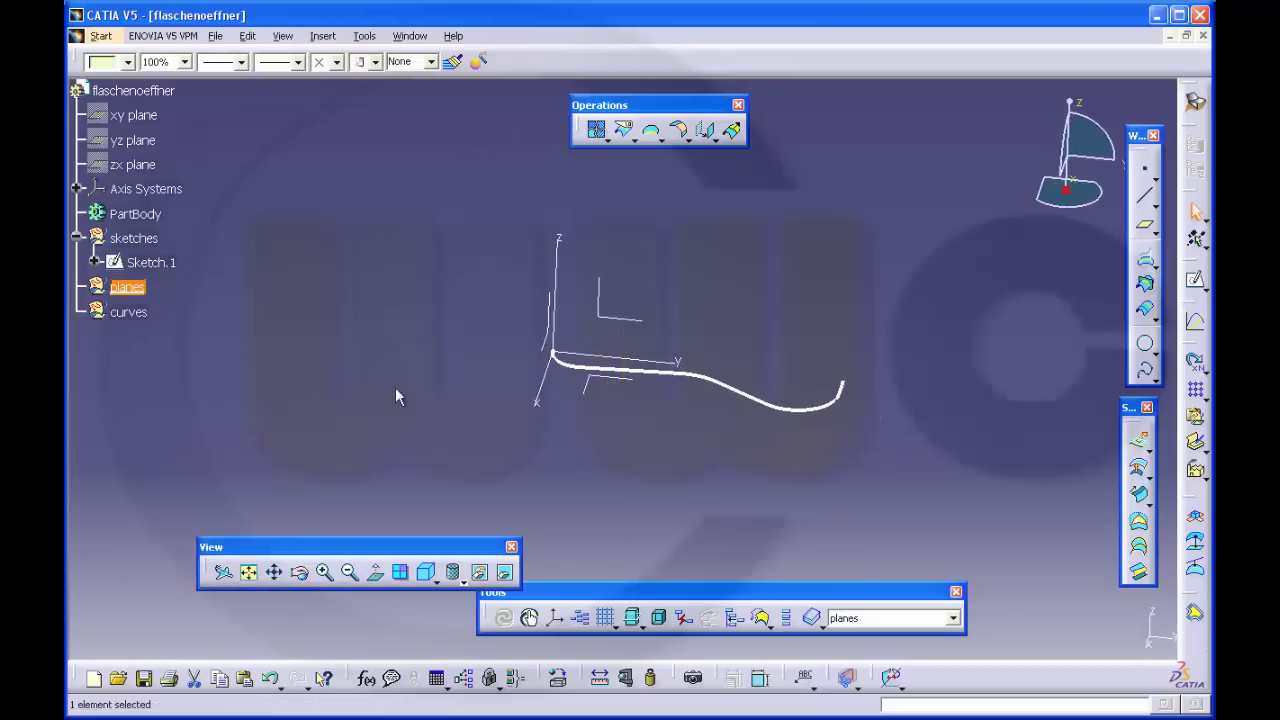
left_click(1145, 225)
left_click(1101, 234)
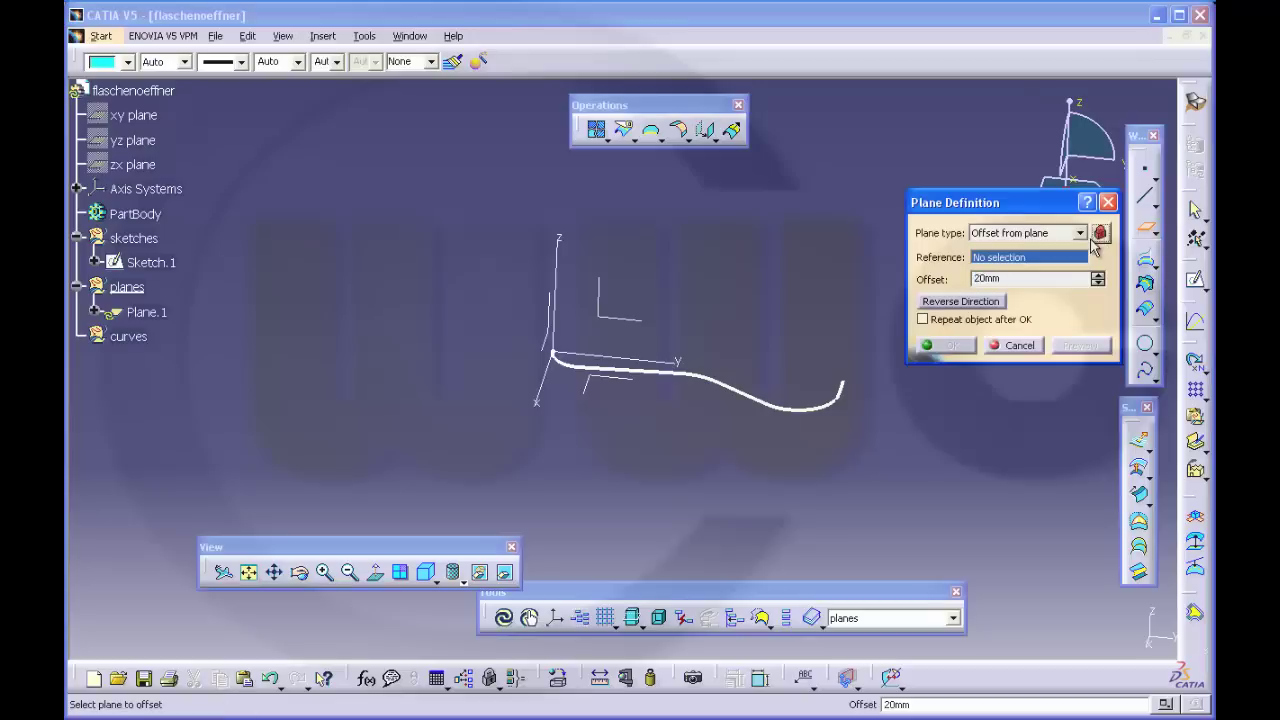
left_click(1081, 234)
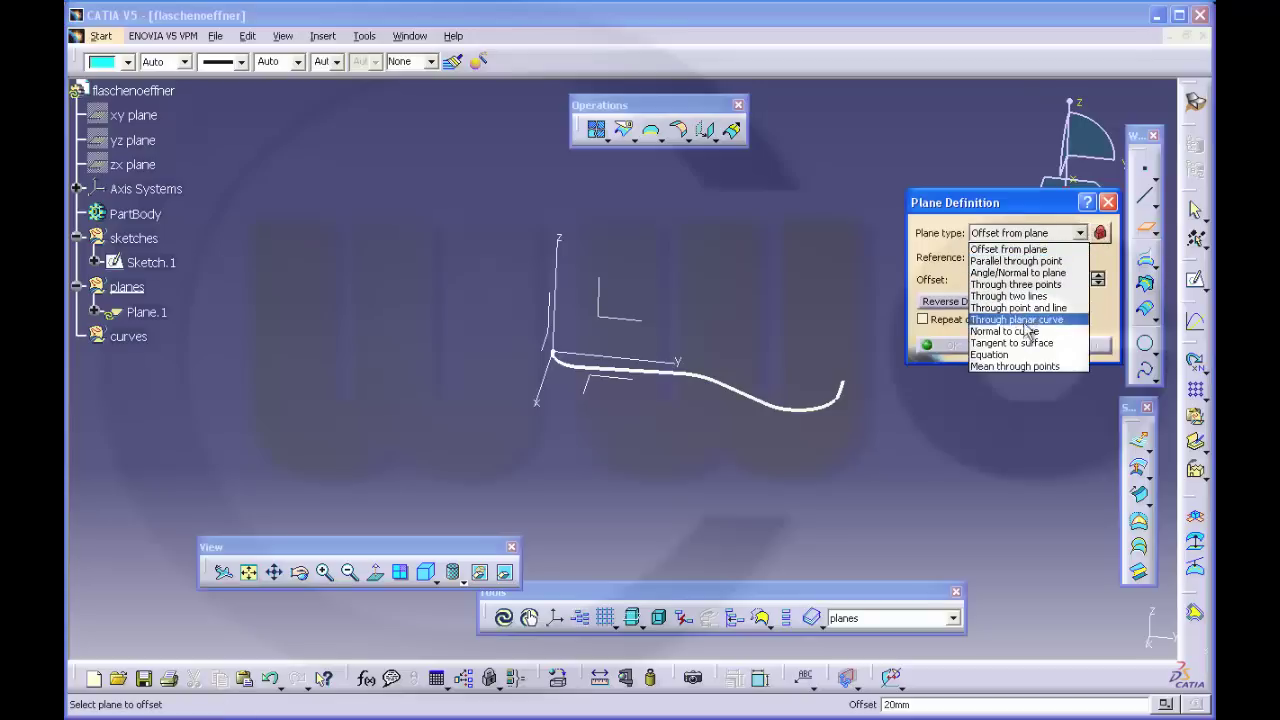
left_click(1022, 331)
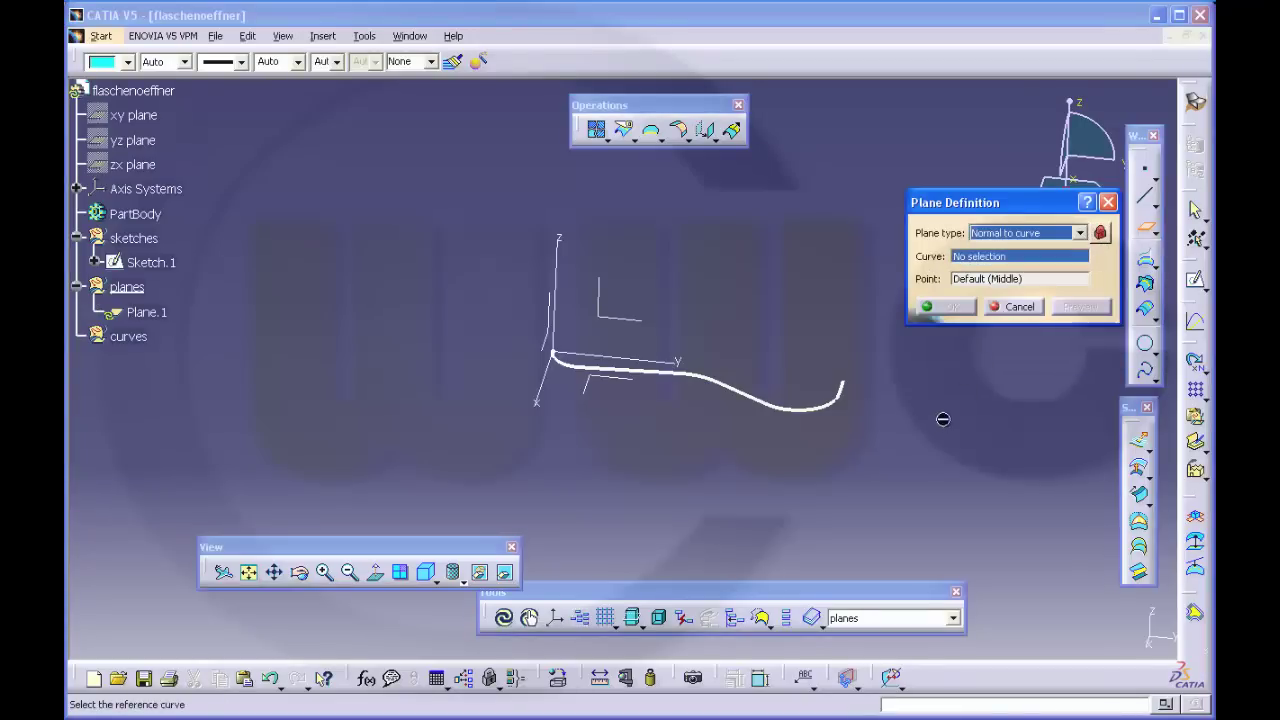
left_click(572, 370)
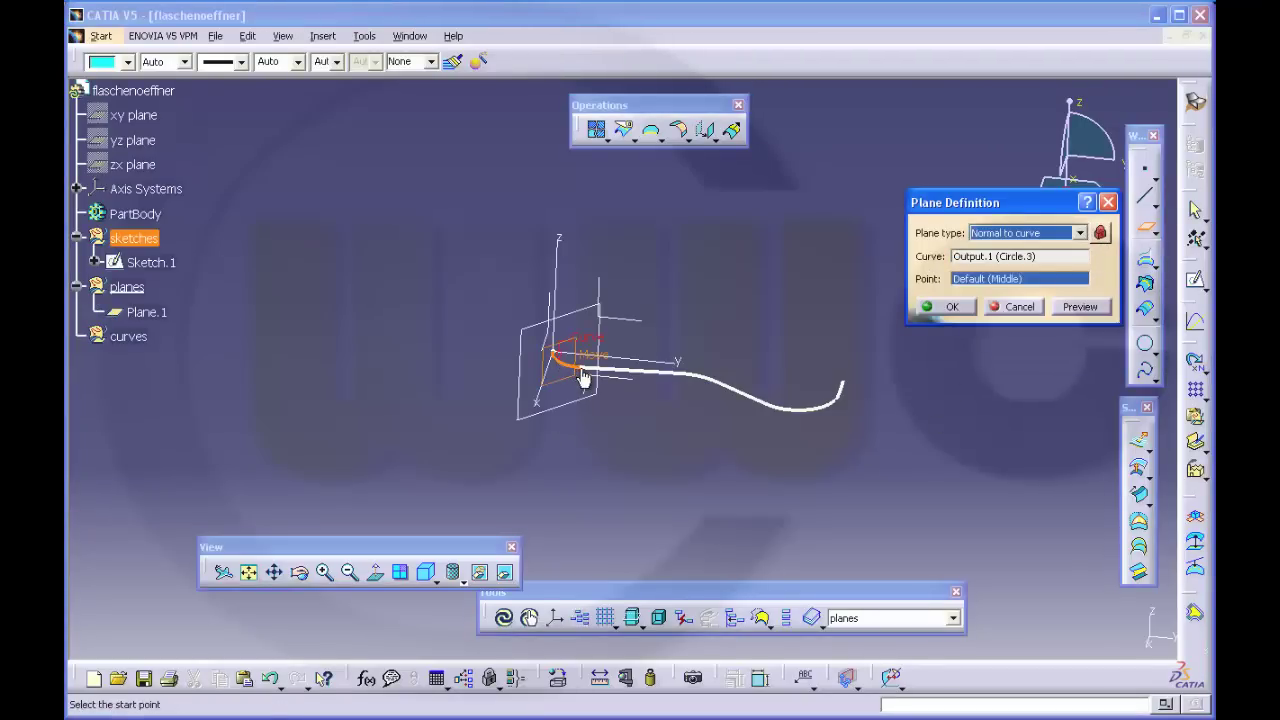
left_click(582, 371)
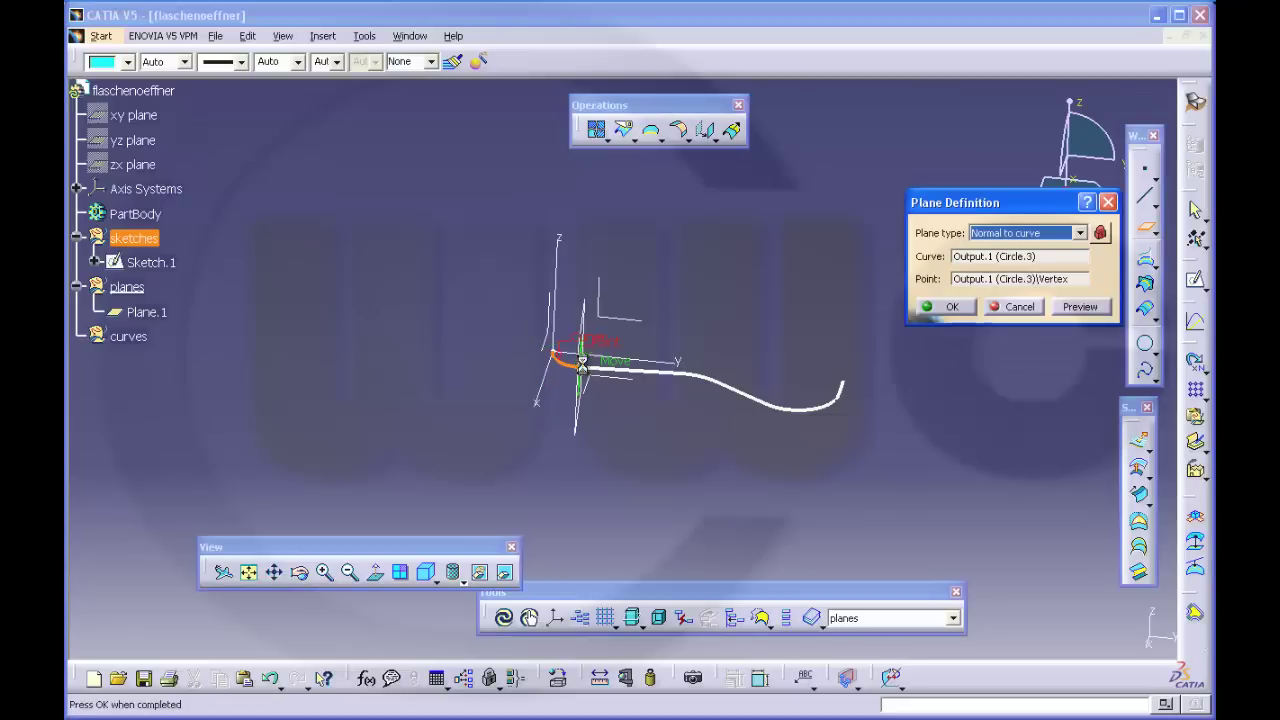
left_click(948, 312)
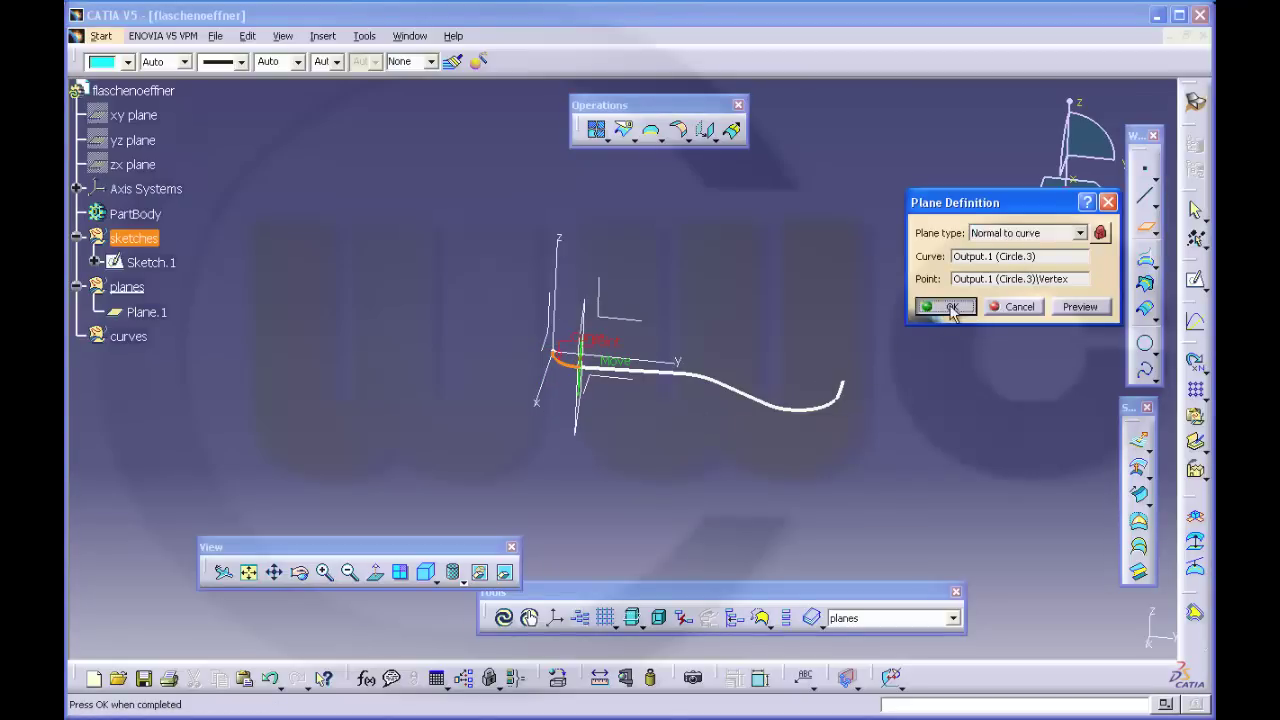
Create a plane normal to the lower straight line at its endpoint shared with the middle arc
left_click(643, 370)
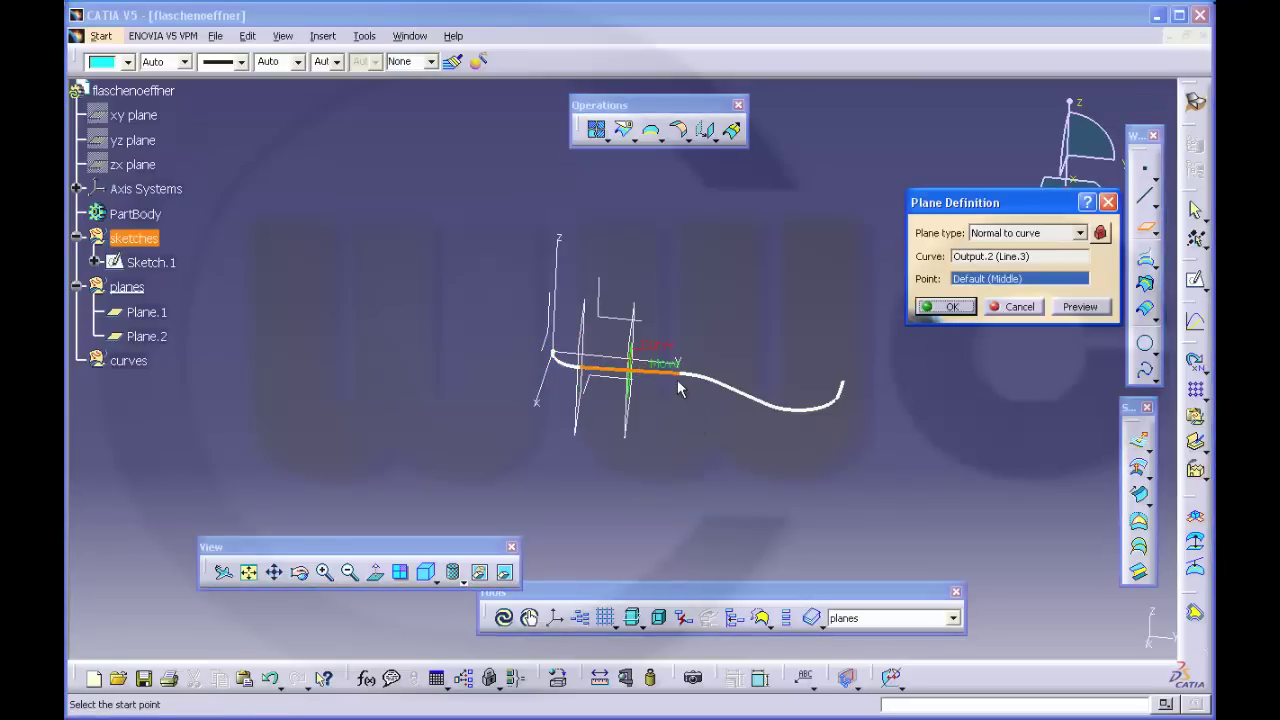
left_click(680, 372)
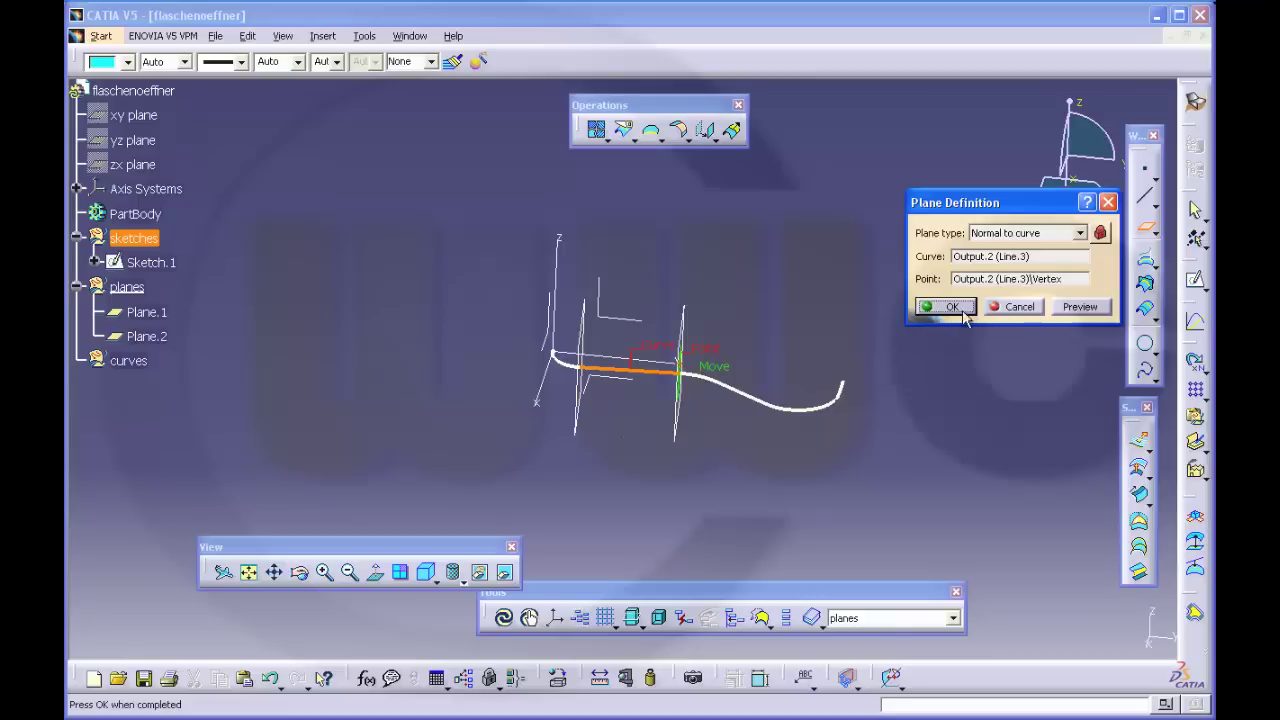
left_click(952, 307)
Create a plane normal to the slanted line at its endpoint shared with the middle arc, and end plane creation
left_click(742, 398)
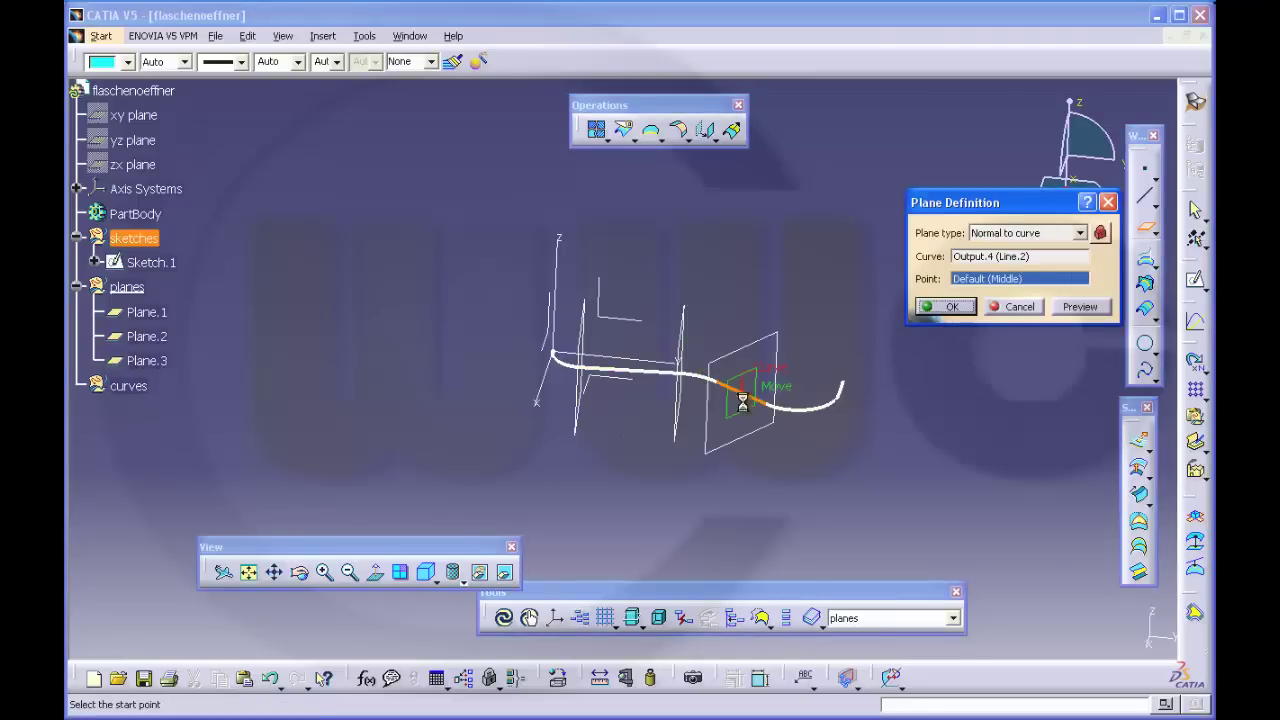
left_click(718, 378)
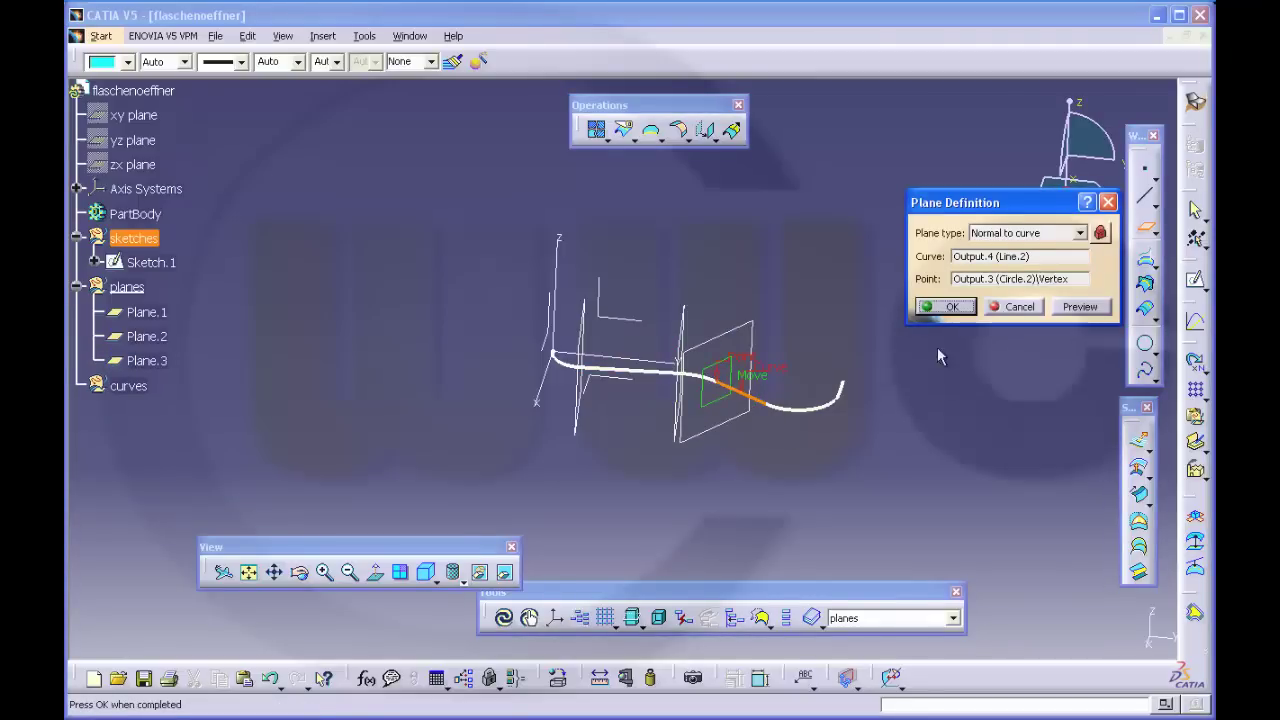
left_click(947, 308)
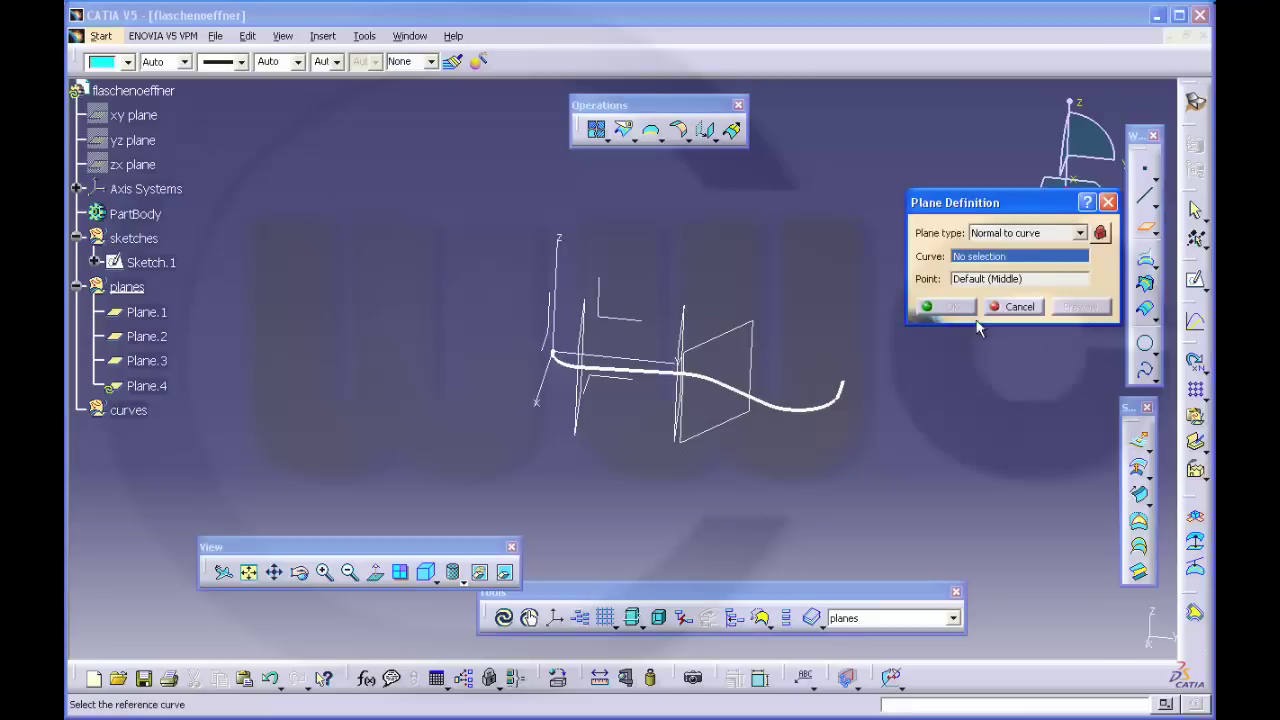
left_click(1018, 307)
Define the sketches geometrical set as the in-work object
middle_click_drag(628, 443, 736, 488)
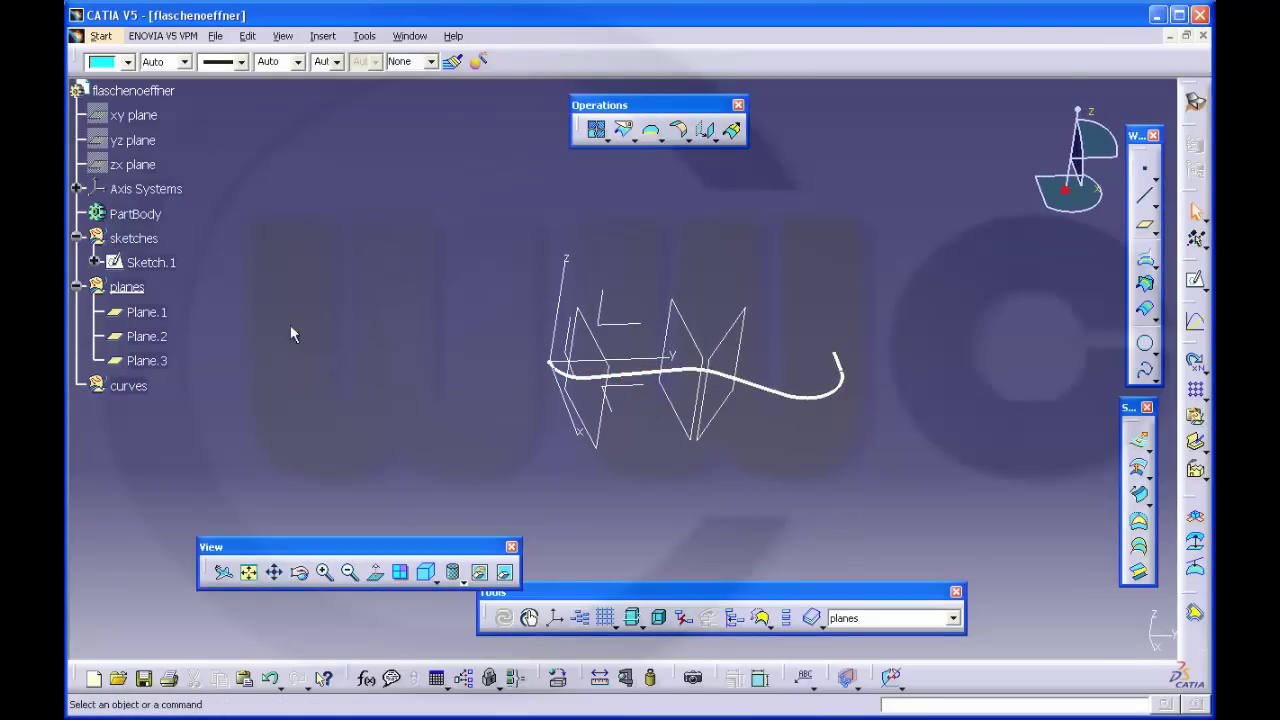
right_click(138, 238)
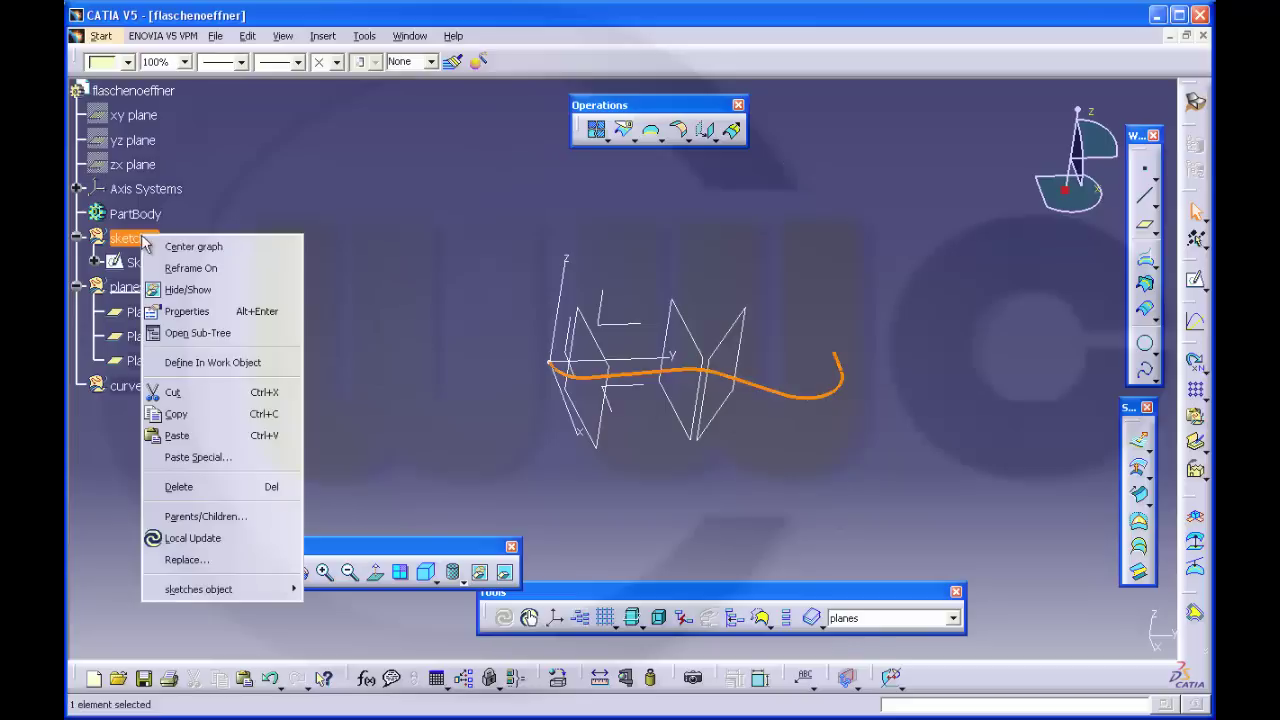
left_click(242, 363)
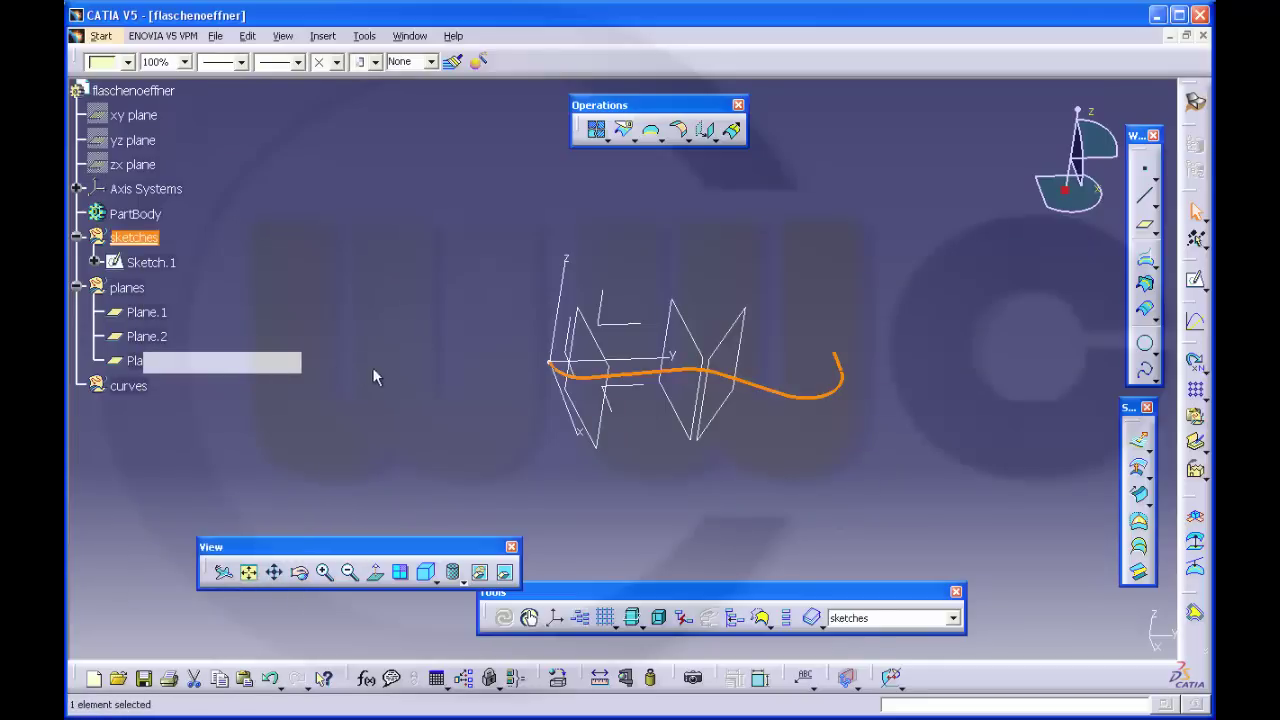
Create a positioned sketch on the plane at the outline's first arc, reversing its H direction
middle_click_drag(372, 367, 484, 323)
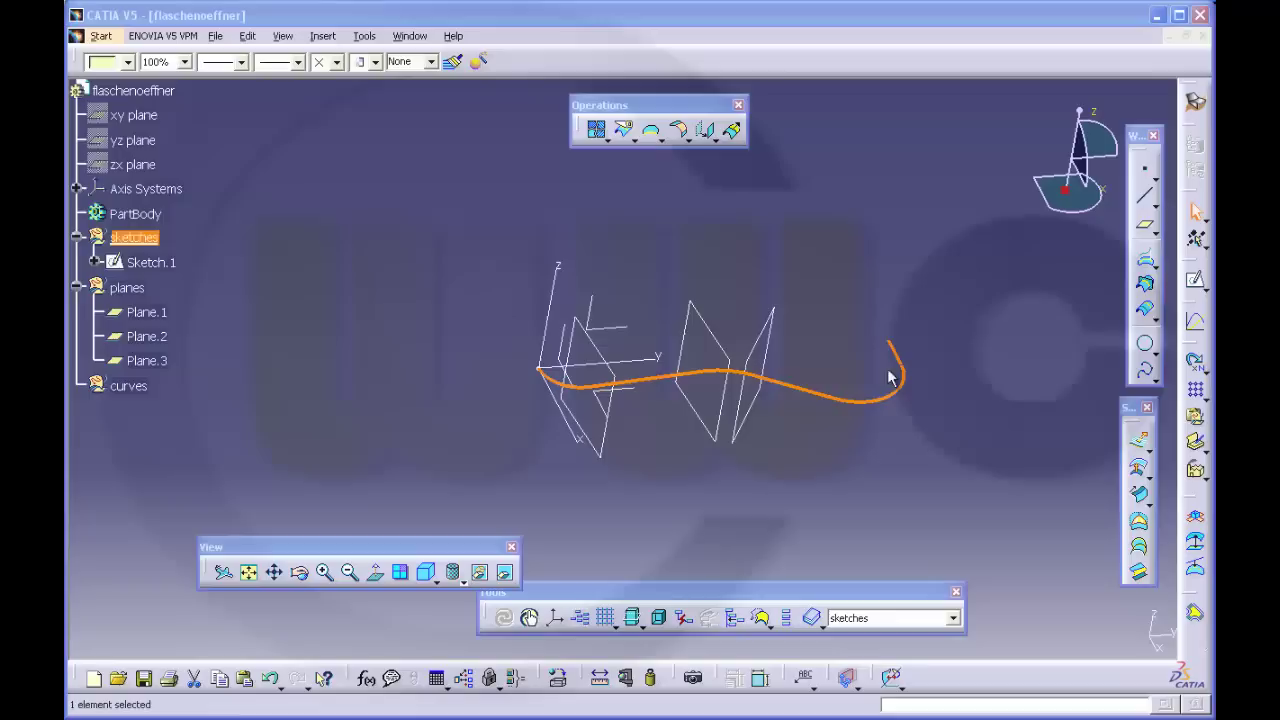
left_click(1203, 288)
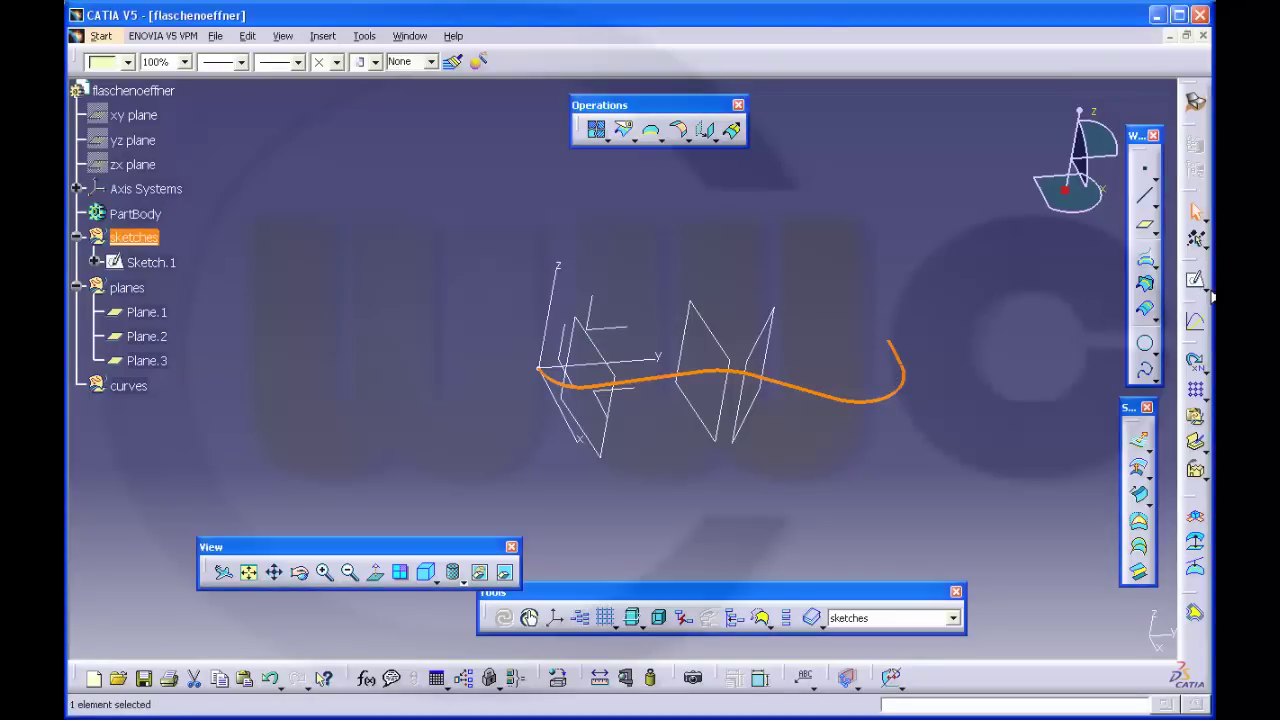
left_click(1207, 290)
left_click(1198, 311)
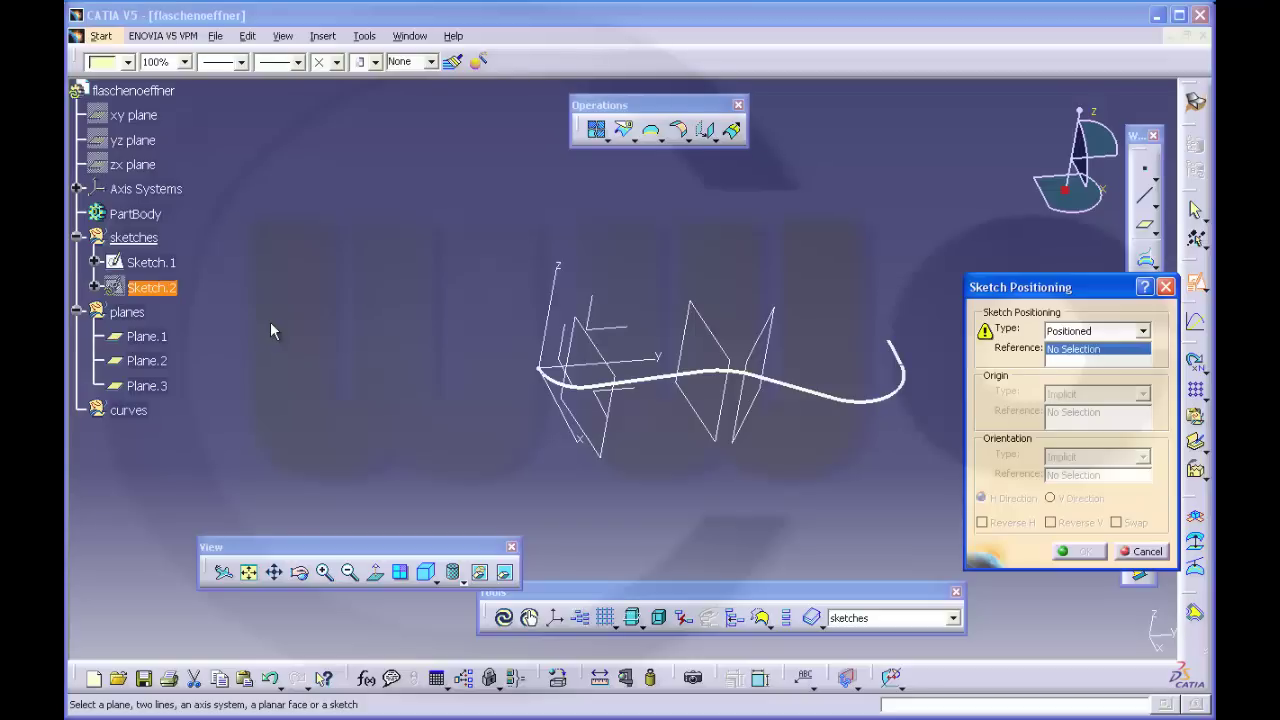
left_click(545, 370)
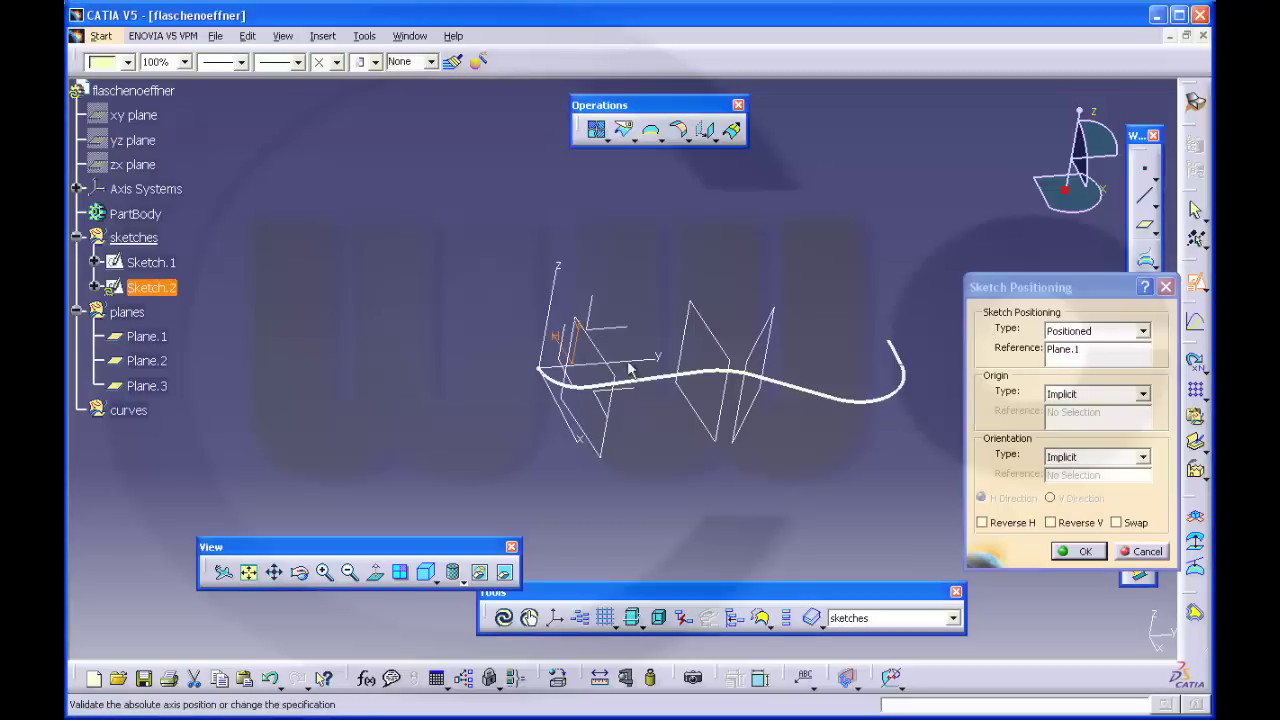
left_click(981, 522)
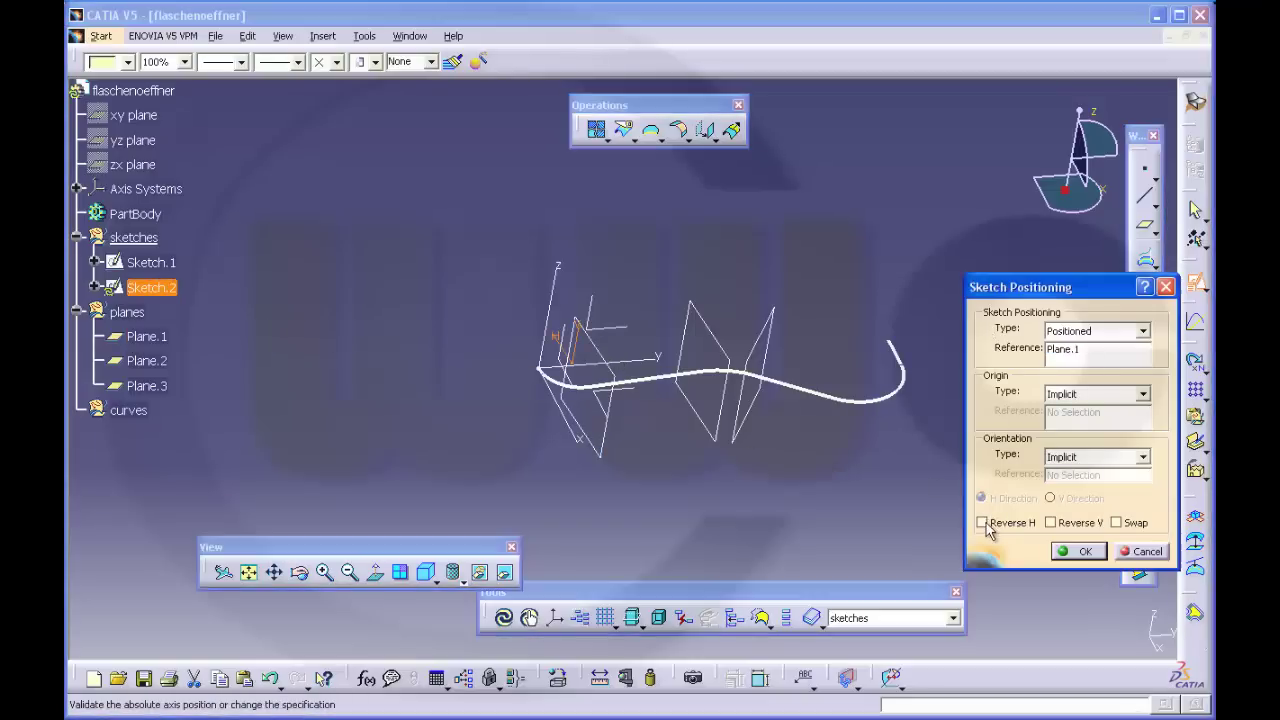
left_click(1081, 552)
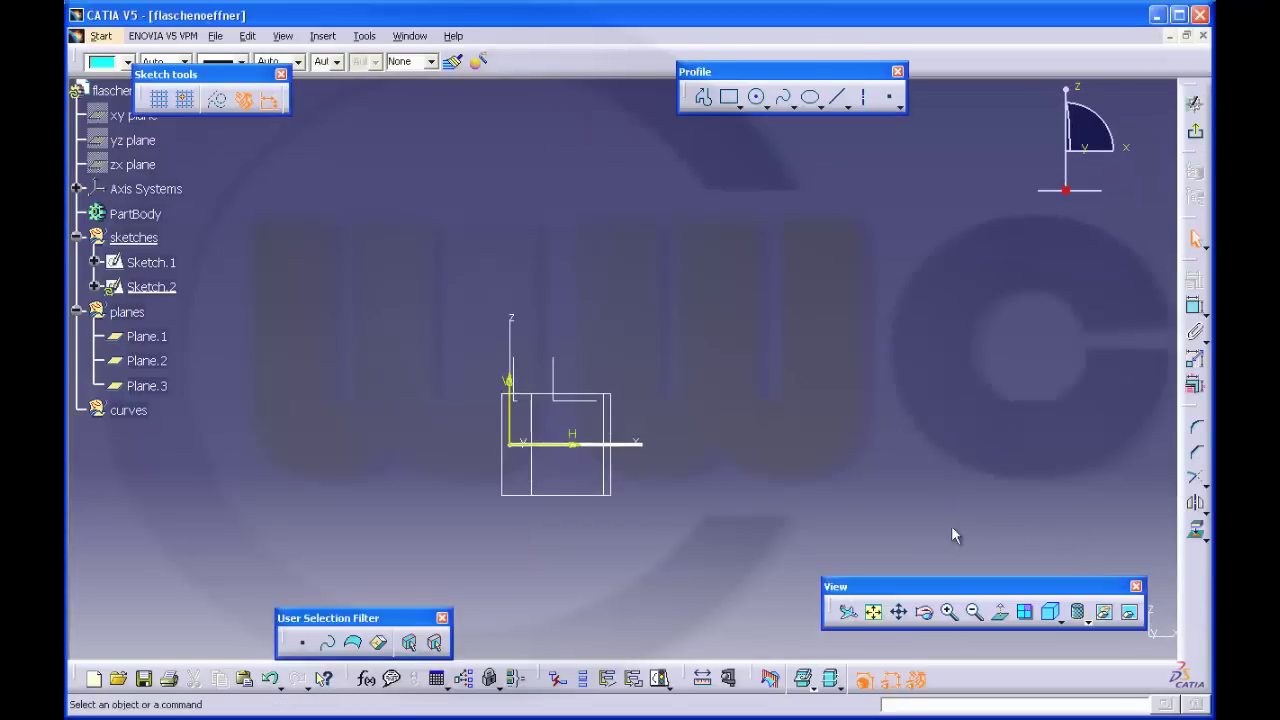
Hide the origin, HDirection and VDirection of the new sketch's absolute axis
left_click(94, 286)
left_click(178, 336)
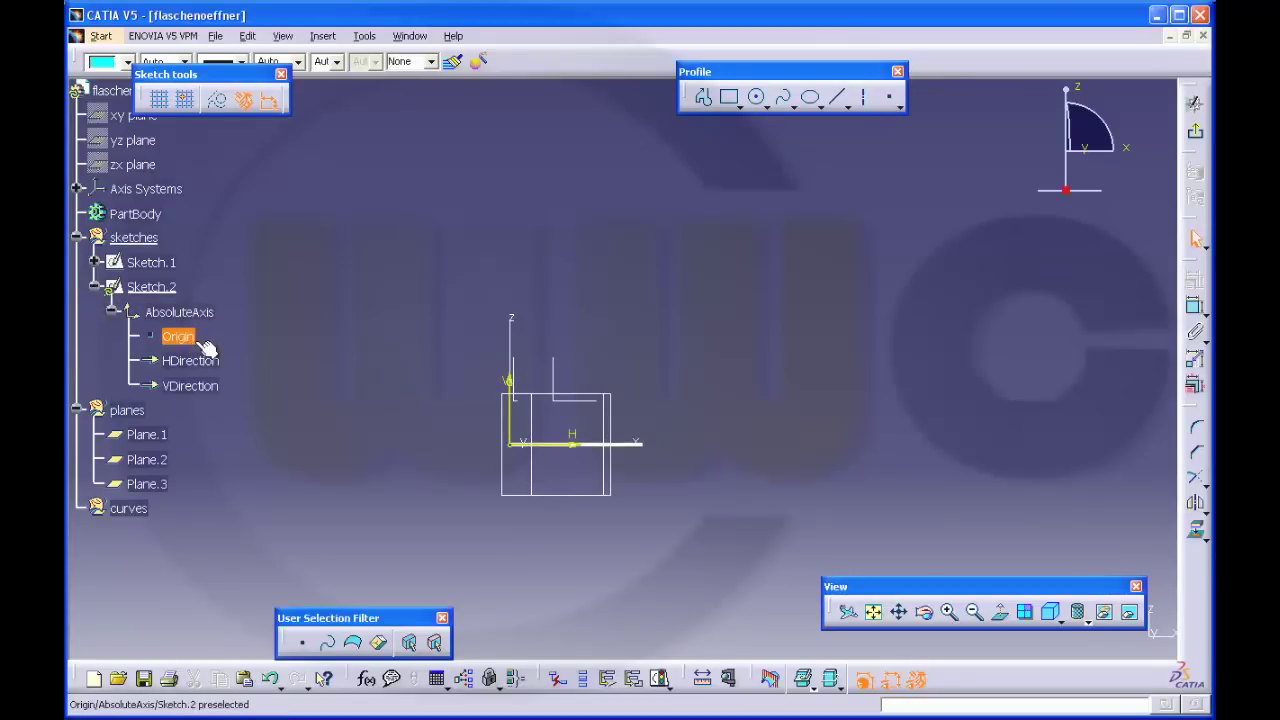
left_click(195, 386, "ctrl")
left_click(190, 361, "ctrl")
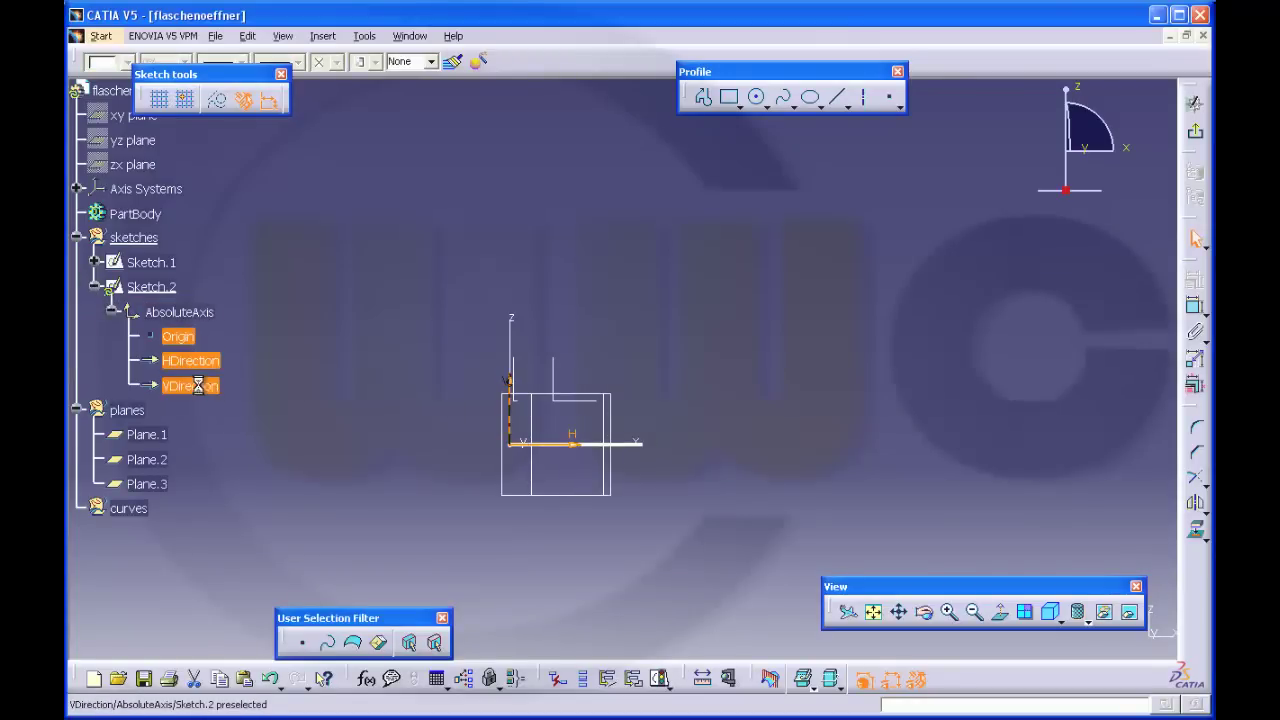
right_click(198, 387)
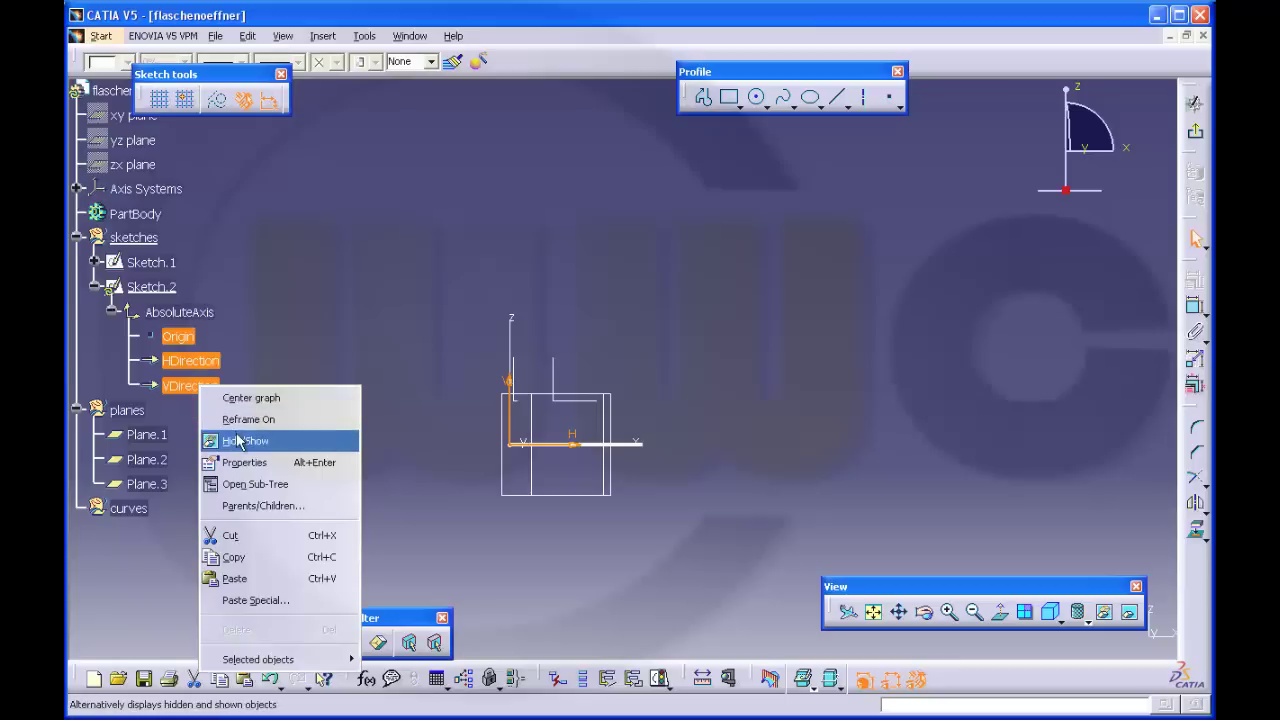
left_click(238, 440)
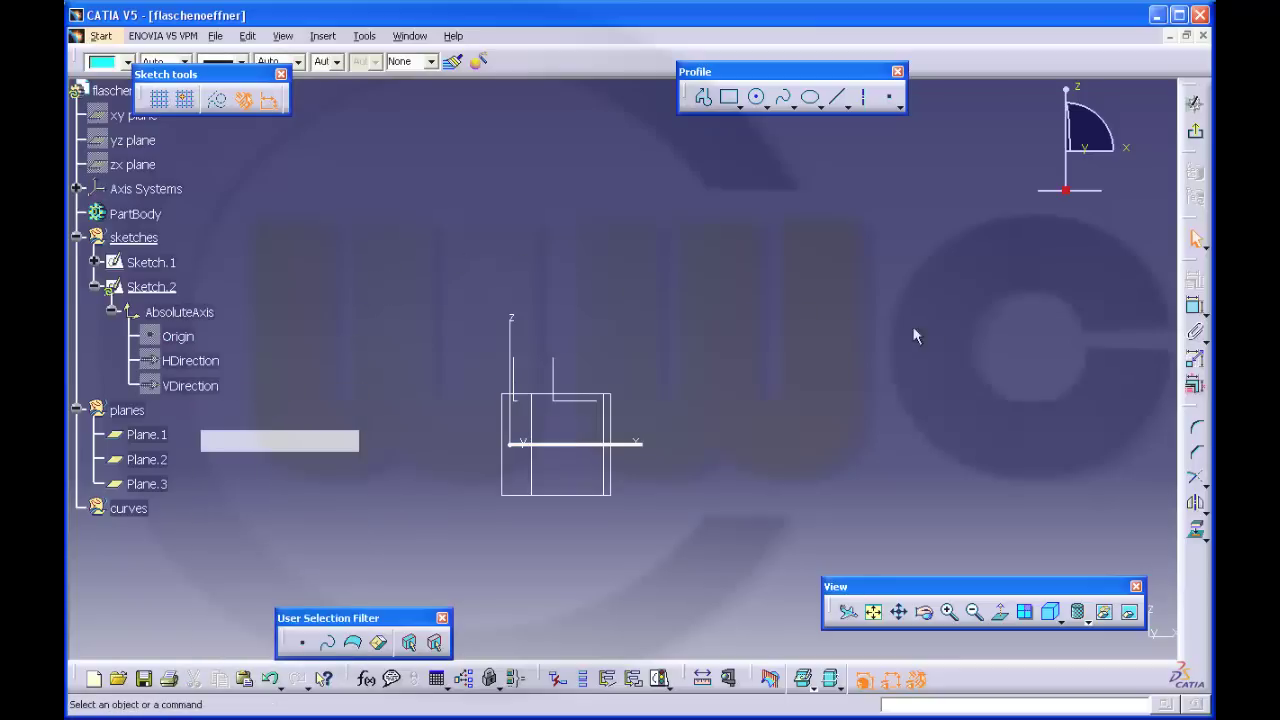
Draw a three-point spline descending from near the Z axis toward the outline, with its middle control point about H 14 mm, V 12.6 mm
left_click(784, 99)
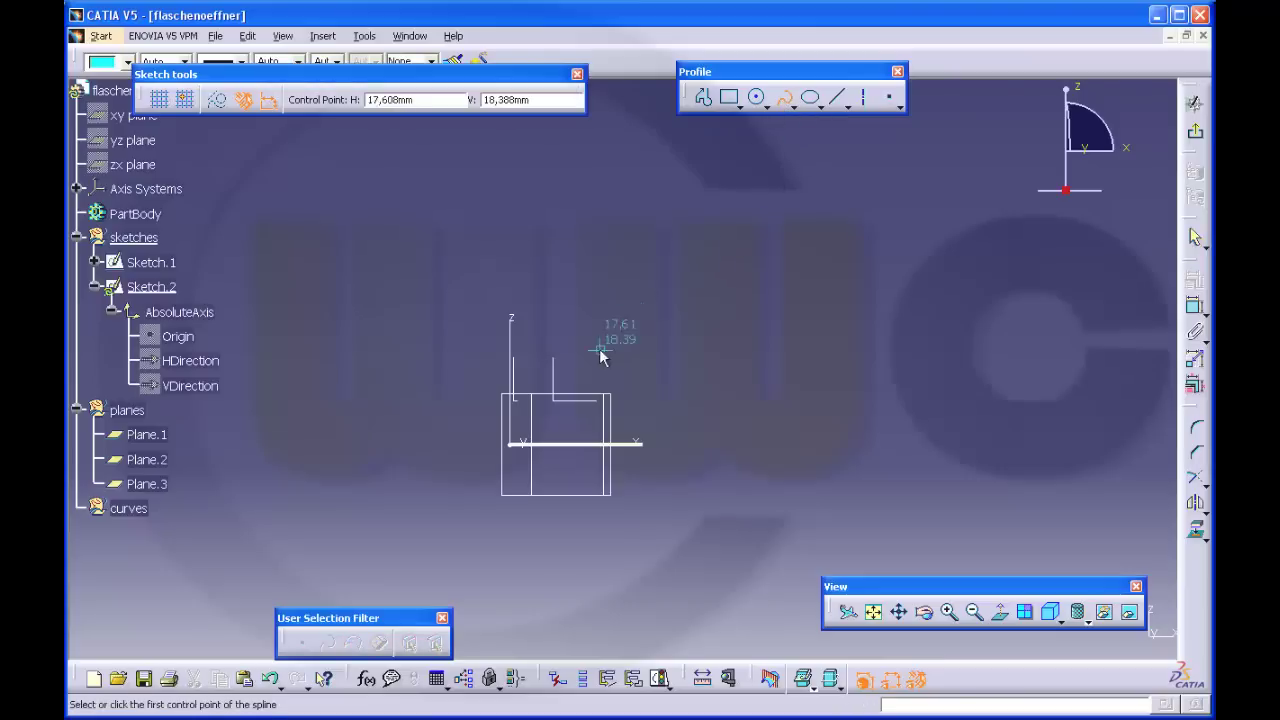
left_click(526, 359)
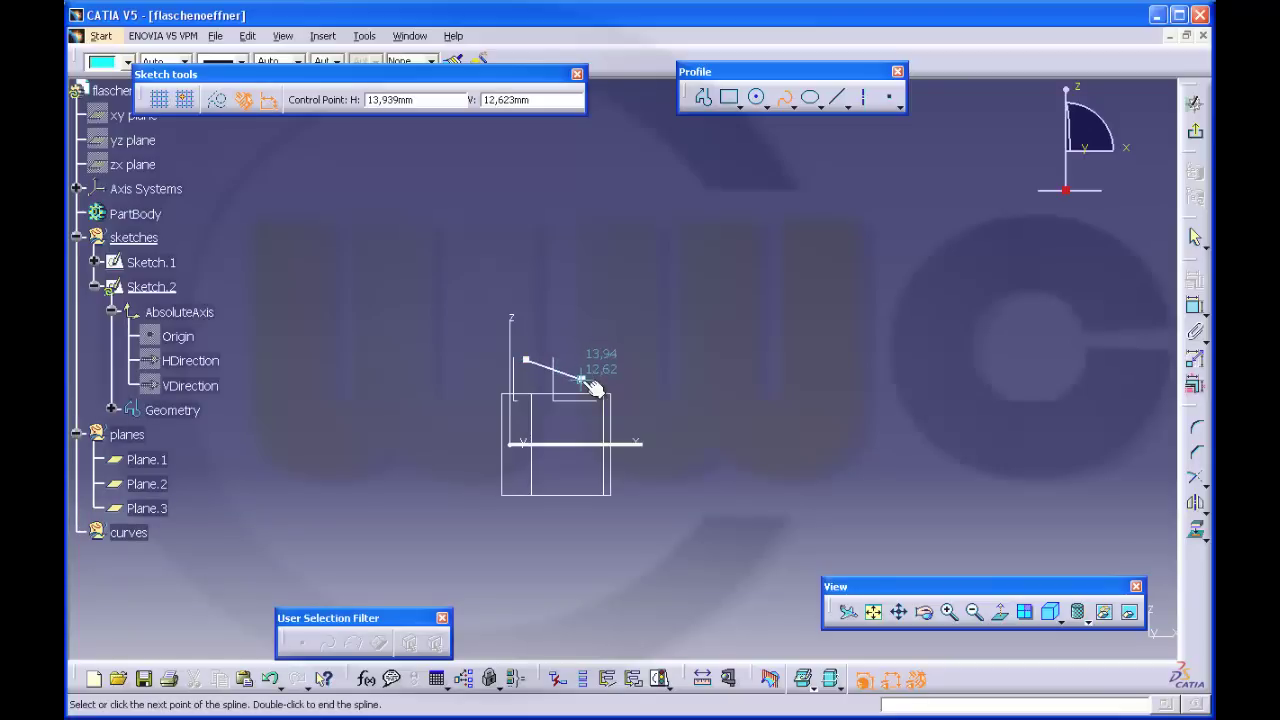
left_click(582, 379)
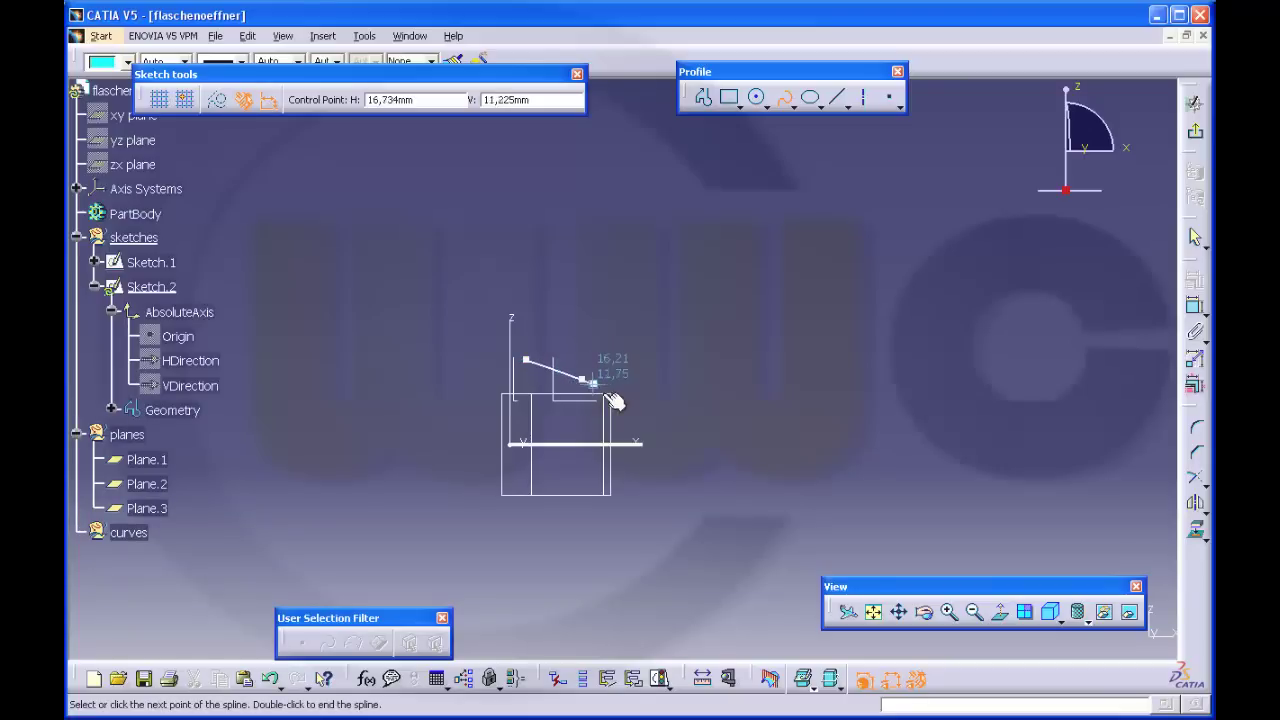
left_click(636, 426)
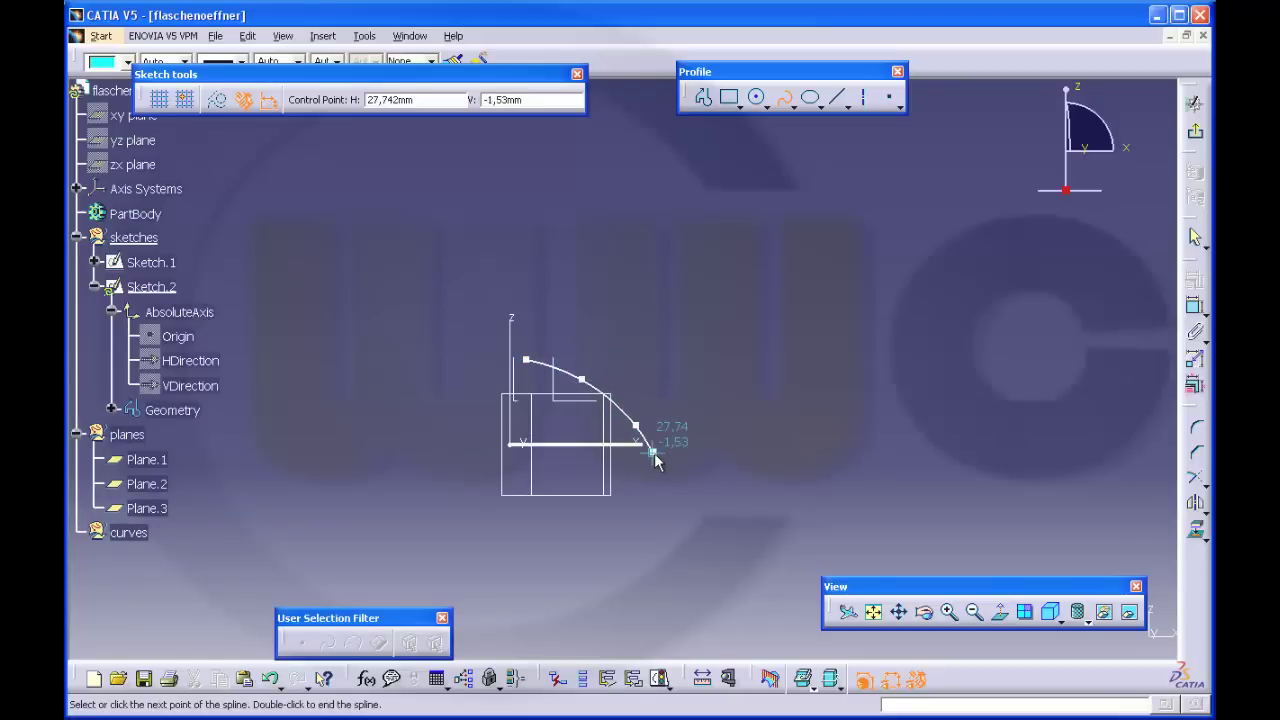
key("Escape")
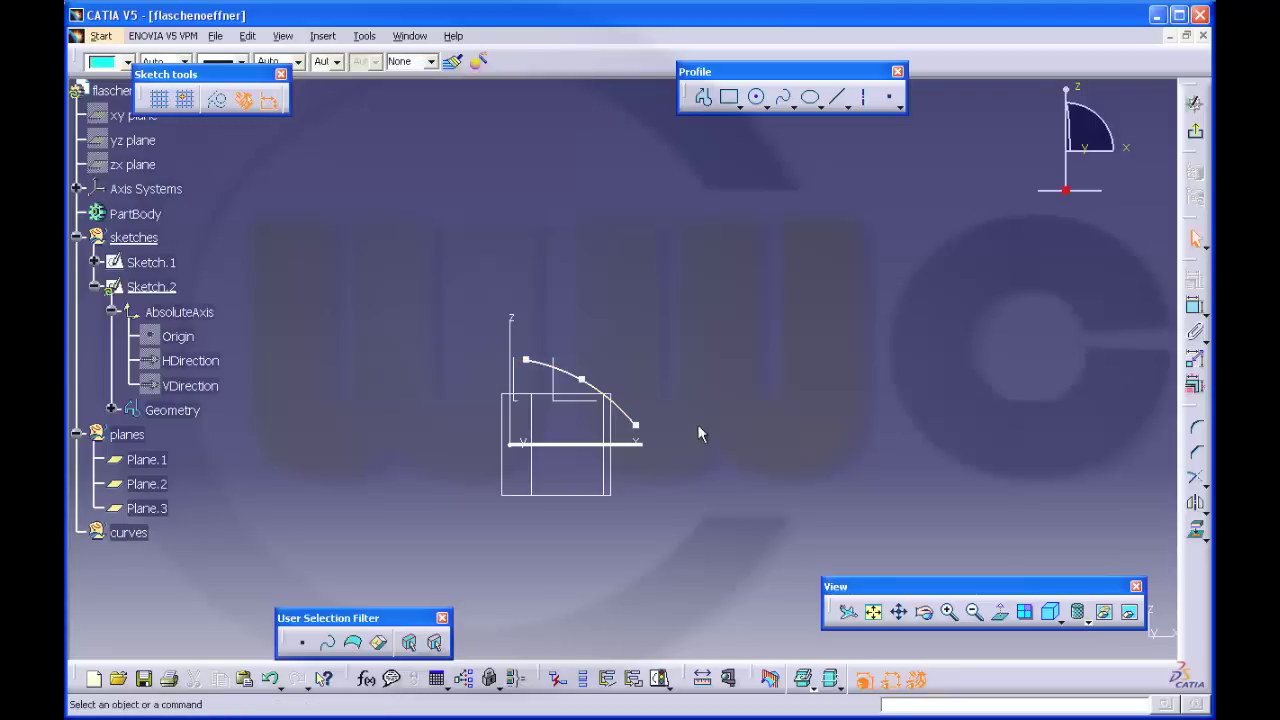
Activate tangency at the spline's first and third control points
double_click(623, 417)
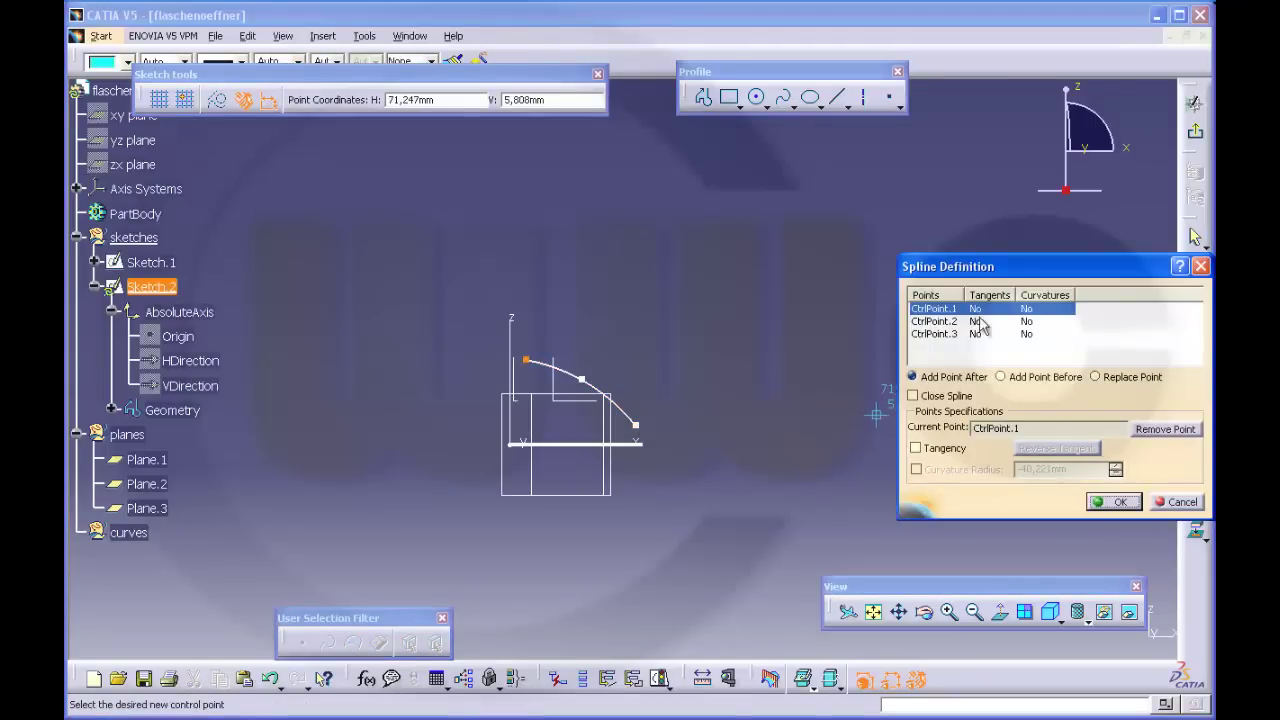
left_click(916, 449)
left_click(940, 334)
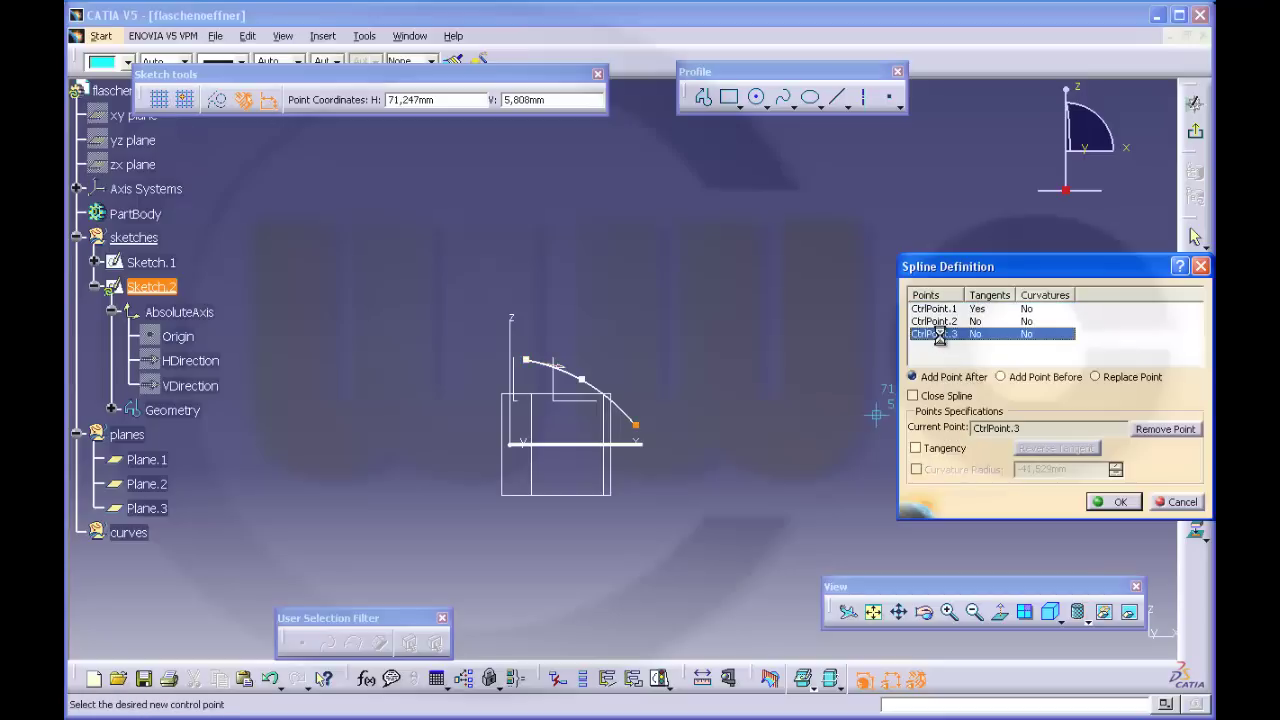
left_click(914, 448)
left_click(1112, 502)
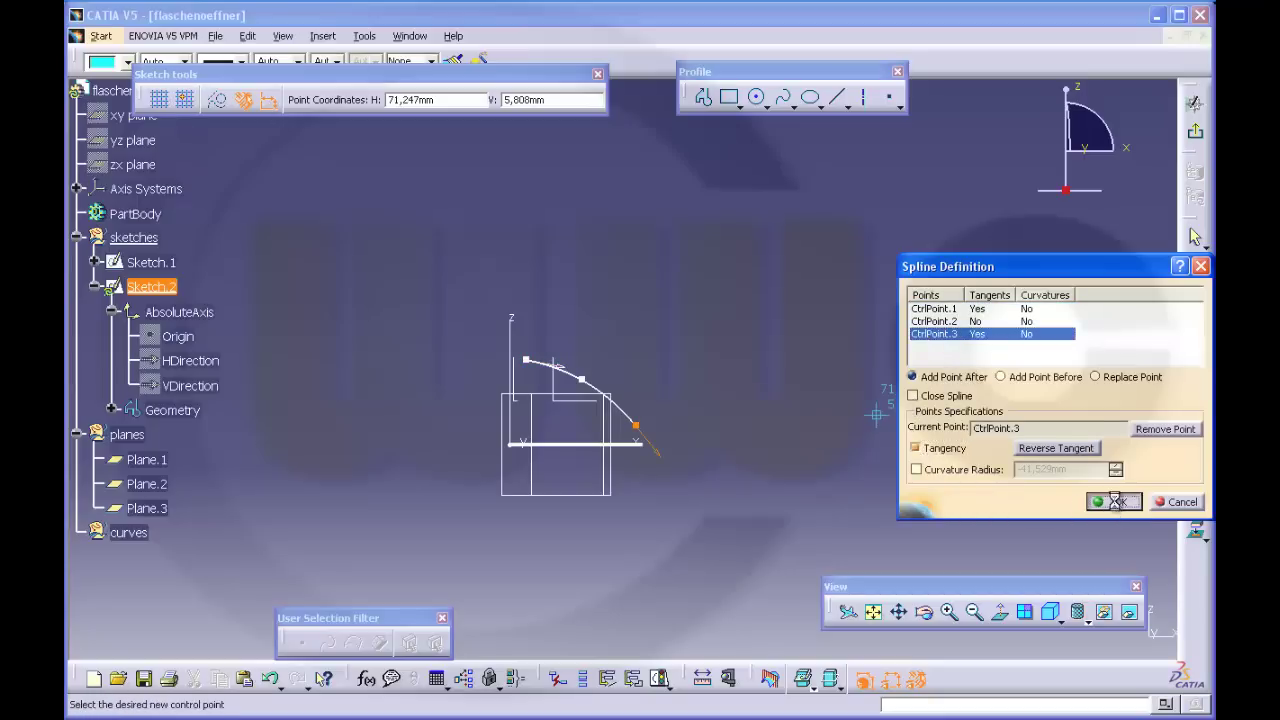
Place a distance constraint between the spline's upper end tangent and the absolute axis system's XY plane
middle_click_drag(721, 398, 689, 362)
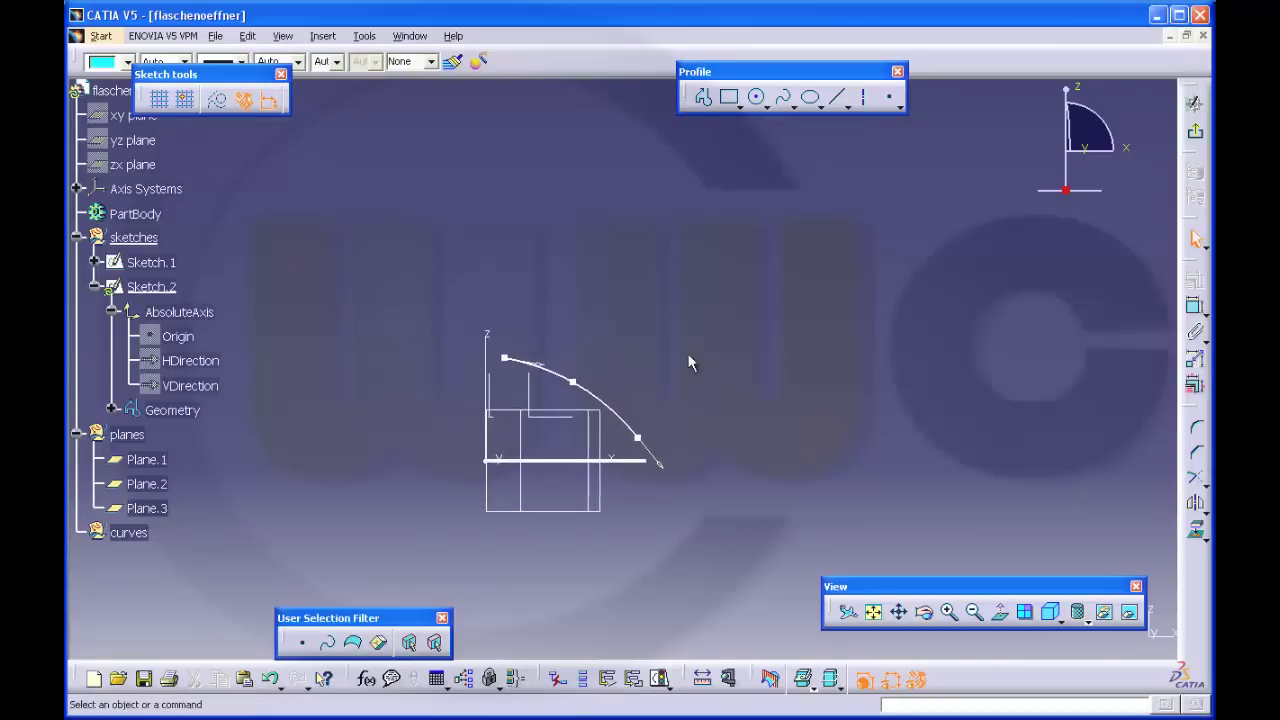
left_click(1195, 306)
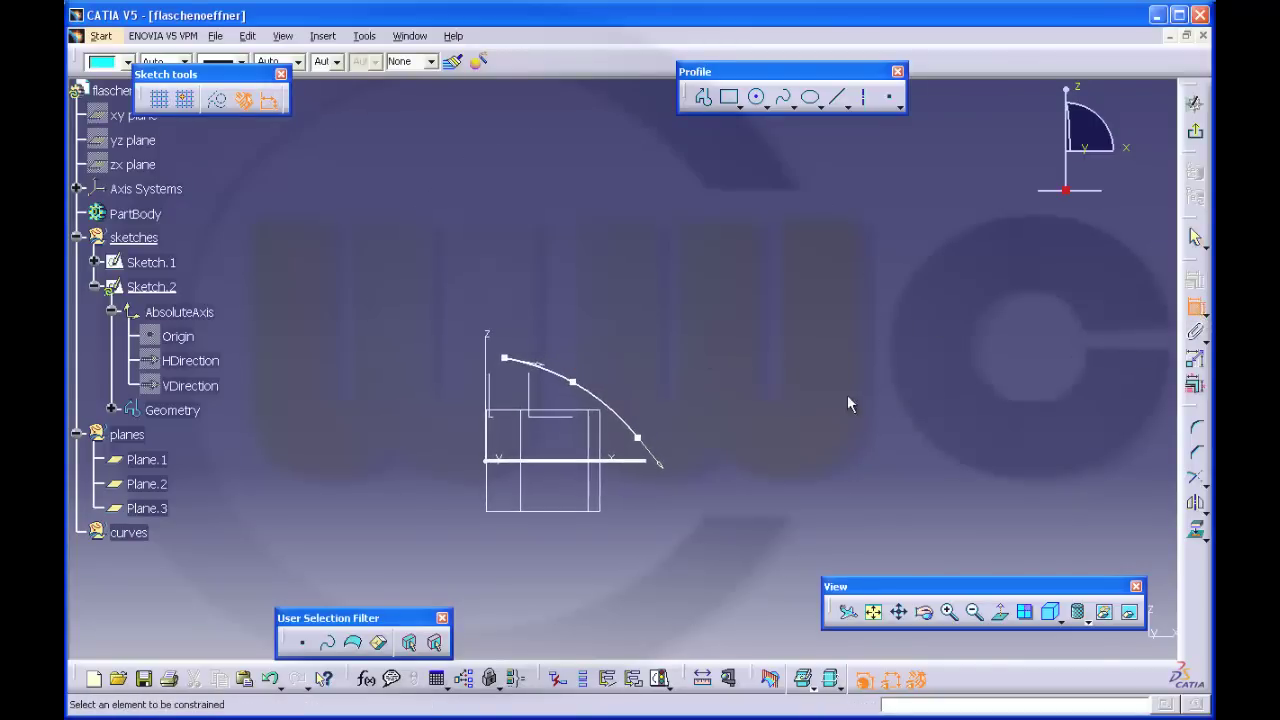
left_click(556, 372)
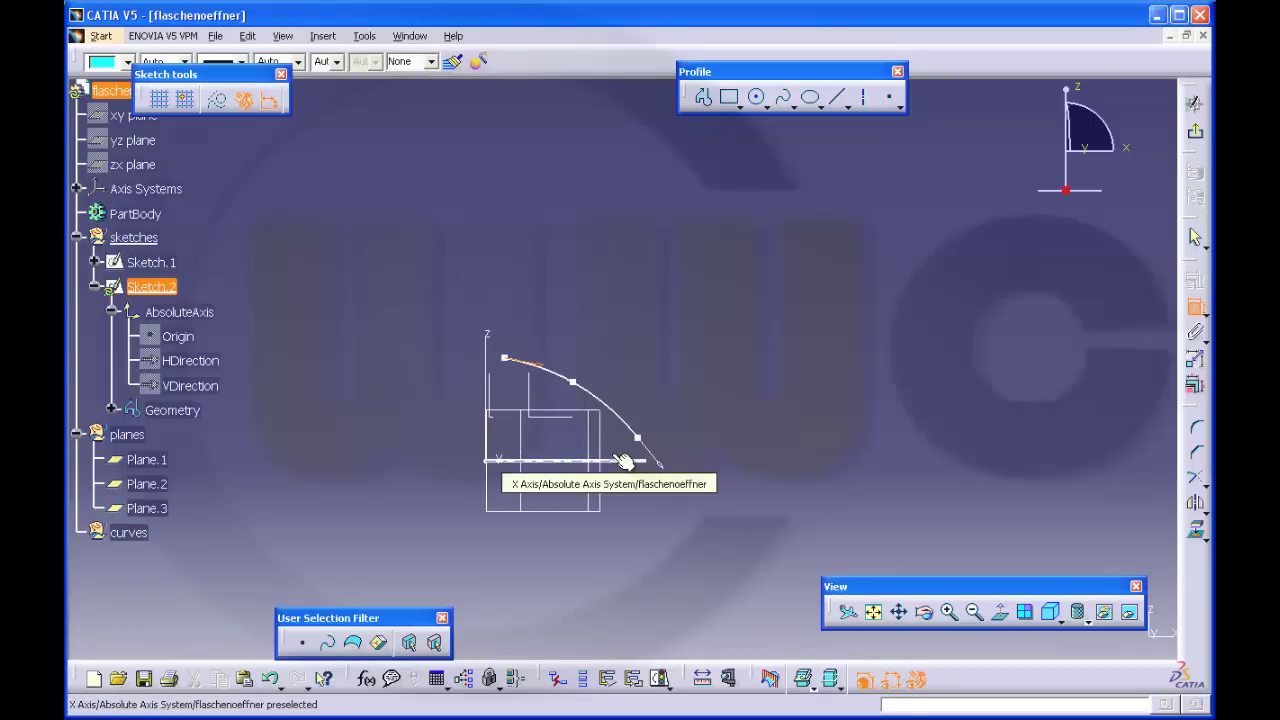
middle_click_drag(562, 486, 558, 509)
mouse_move(596, 440)
middle_mouse_down()
mouse_move(600, 429)
mouse_move(591, 457)
mouse_move(620, 362)
middle_mouse_up()
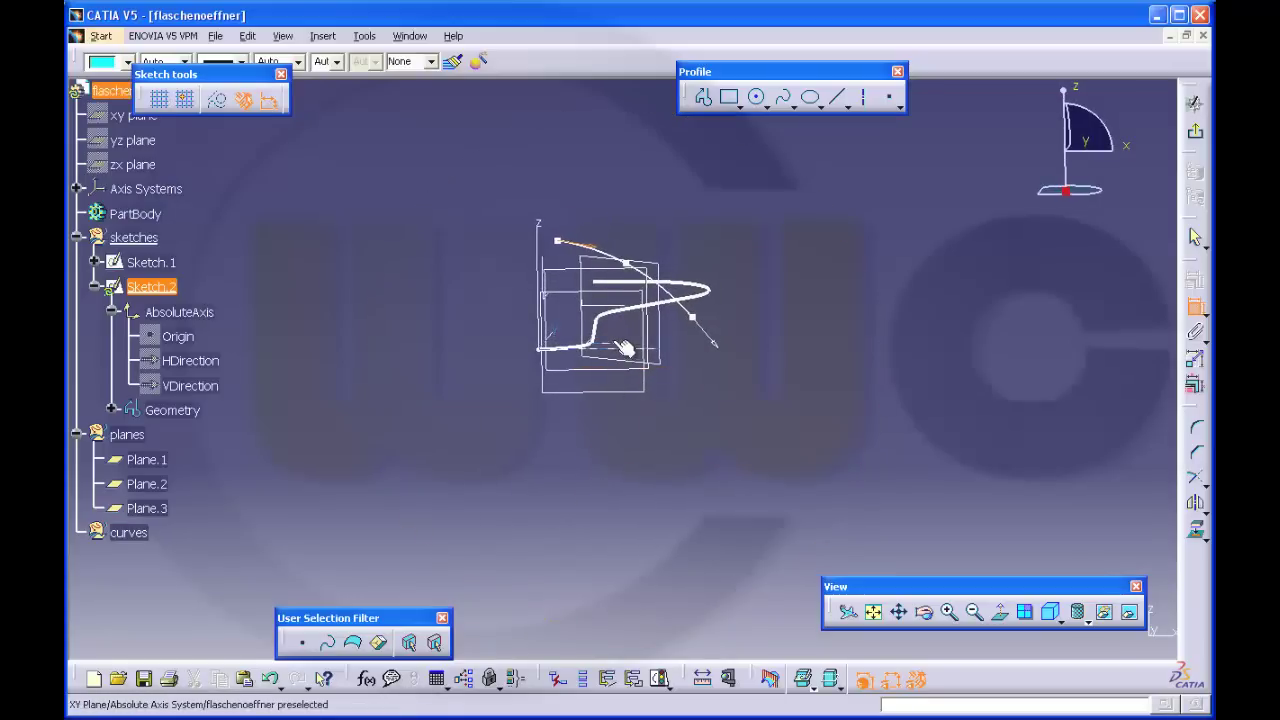
left_click(621, 349)
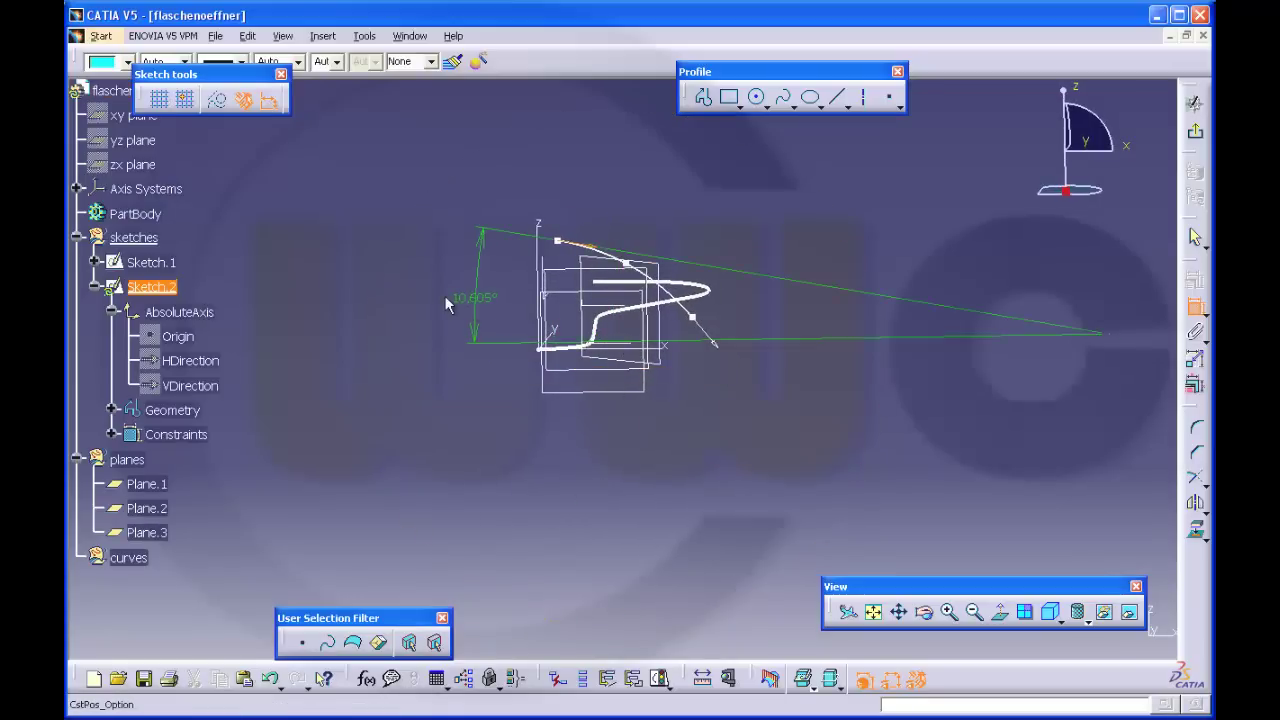
right_click(444, 295)
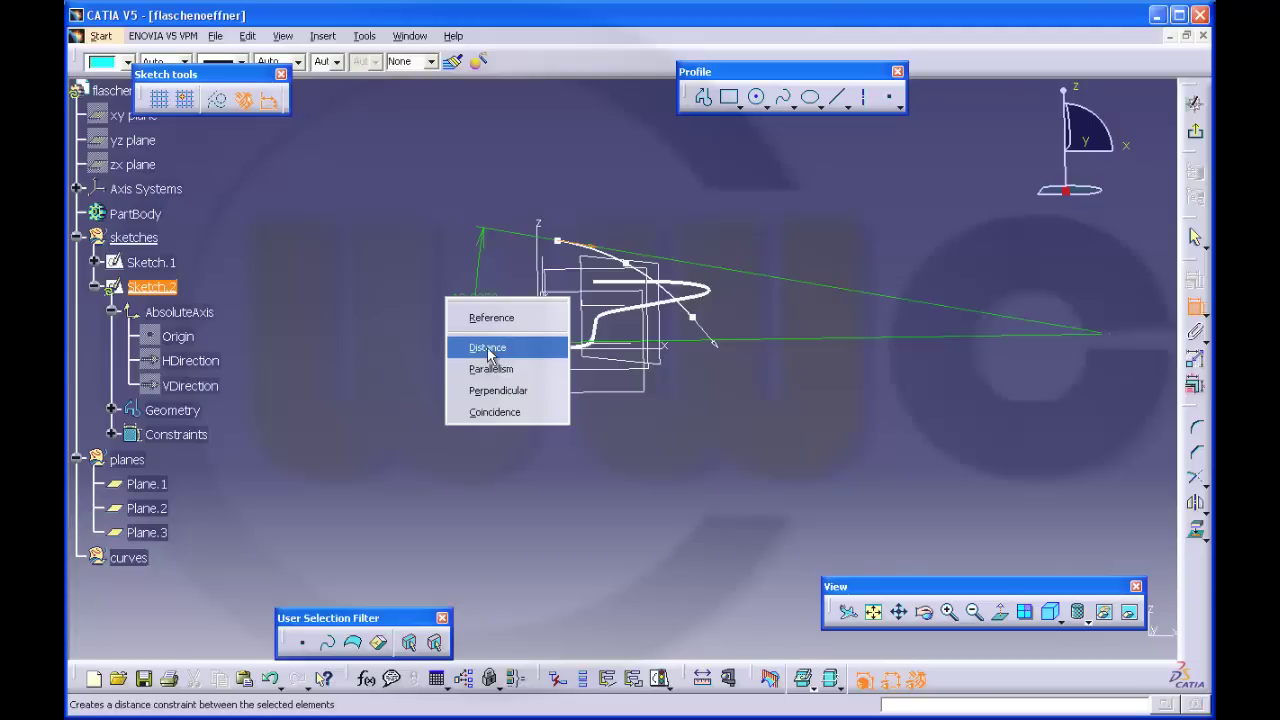
left_click(489, 350)
left_click(481, 318)
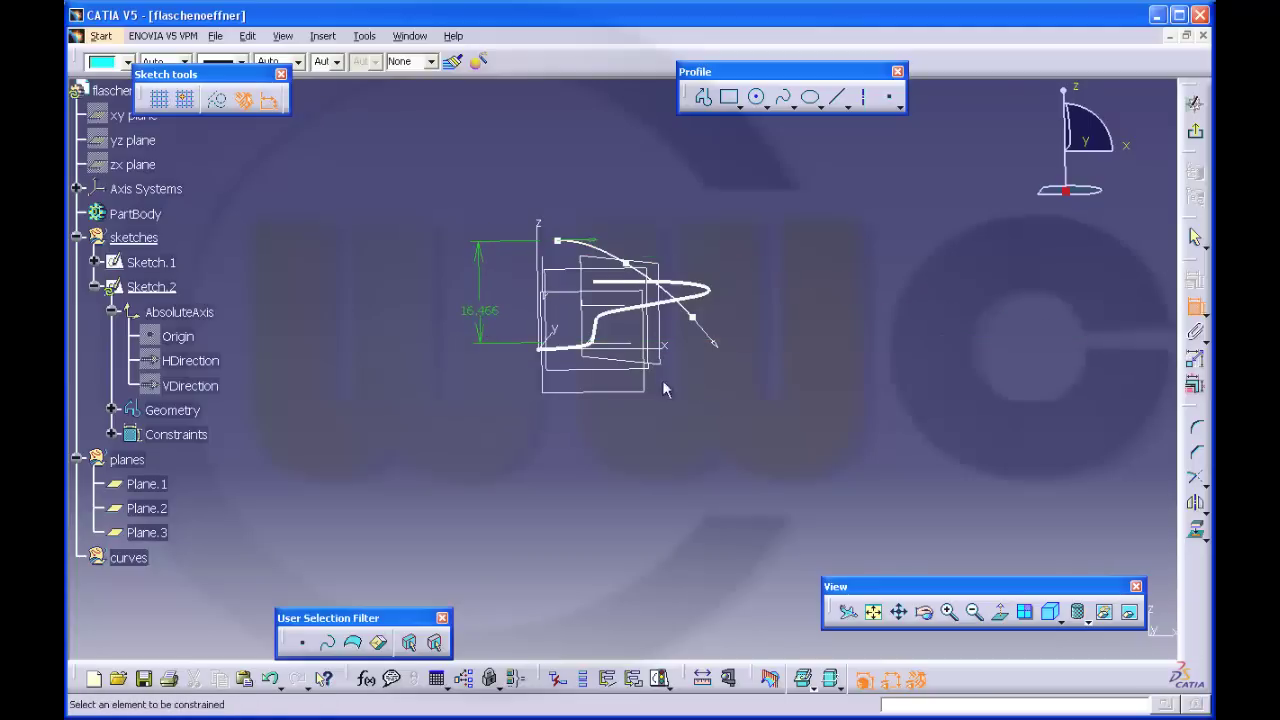
Constrain the angle between the spline's lower end tangent and the vertical YZ plane to 30°
middle_click_drag(606, 421, 572, 436)
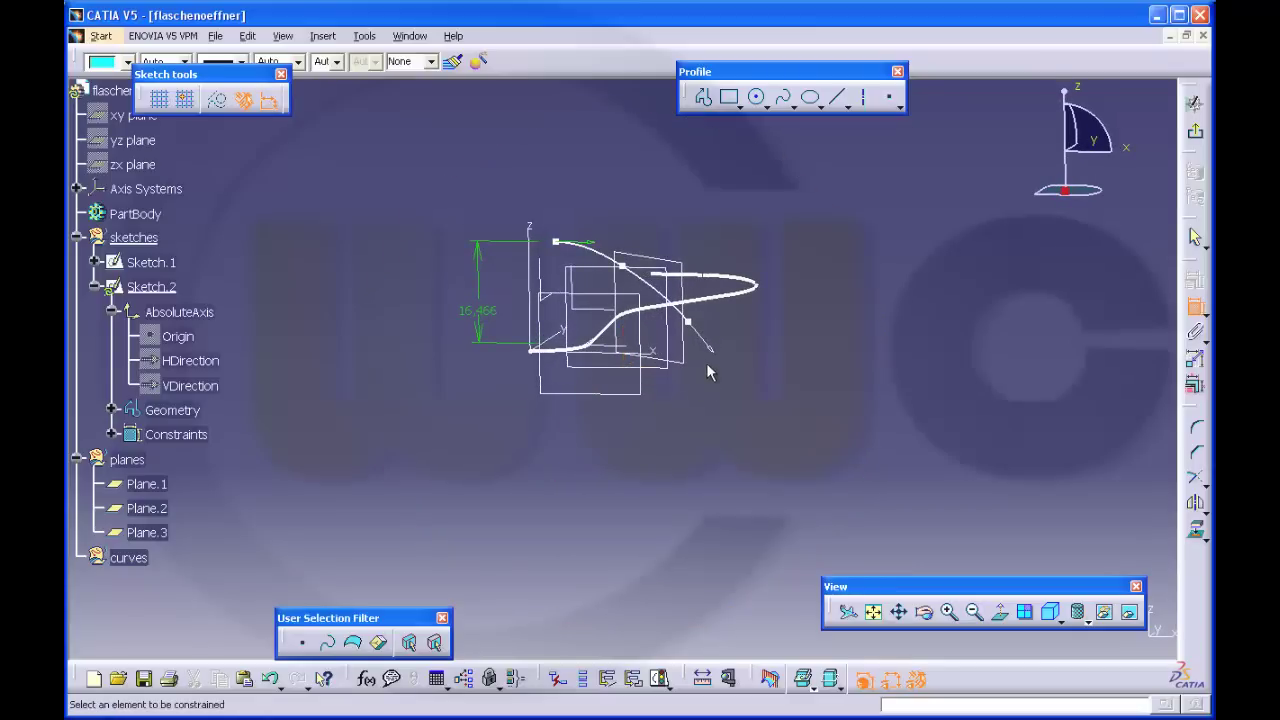
left_click(708, 348)
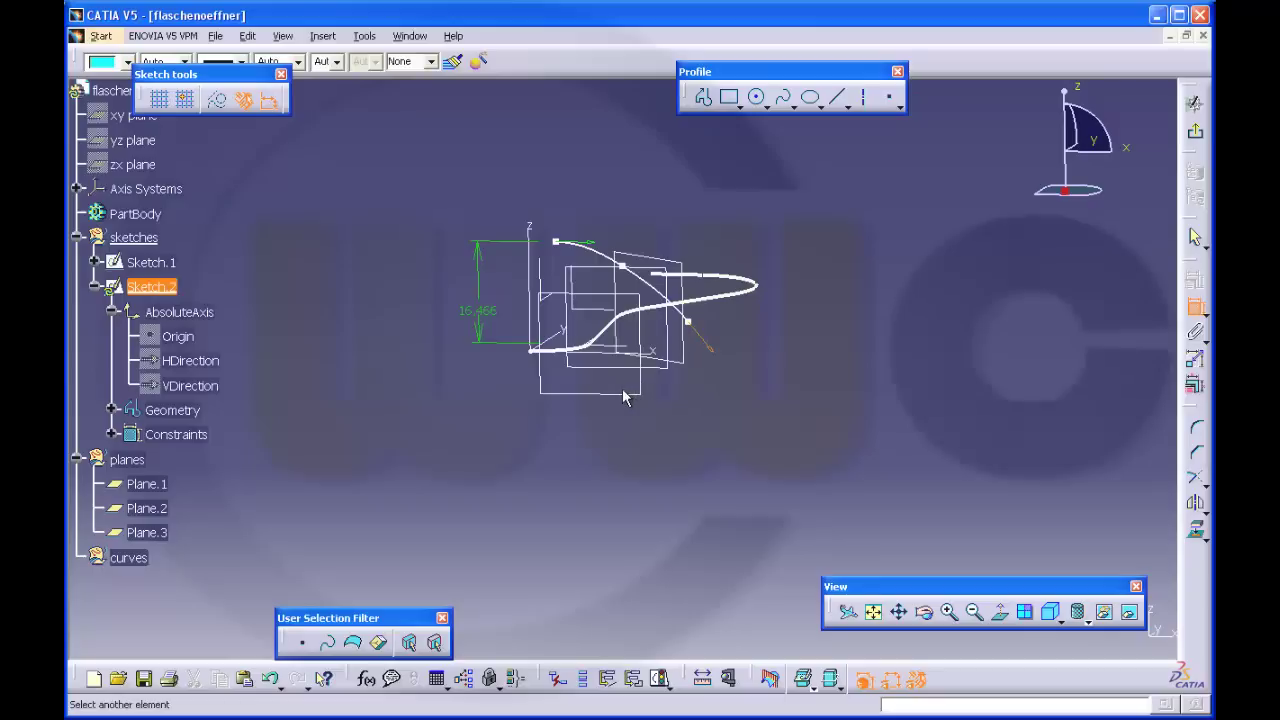
left_click(549, 279)
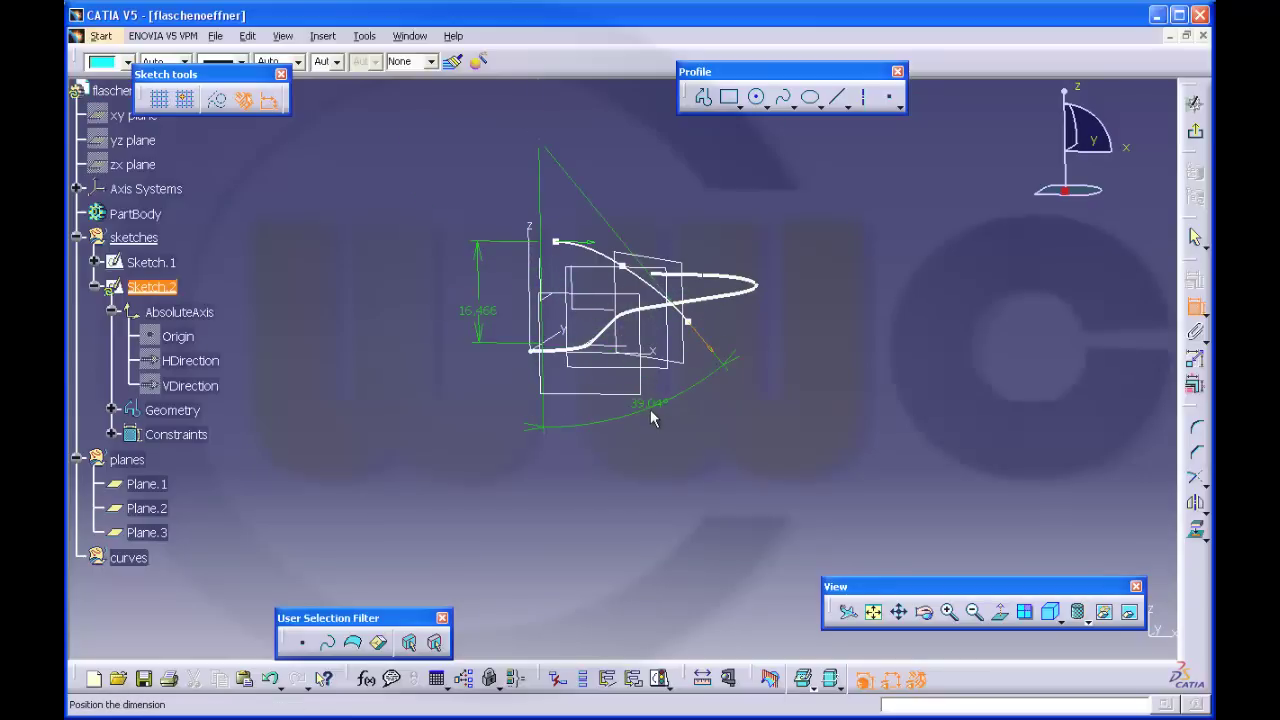
left_click(651, 415)
double_click(646, 405)
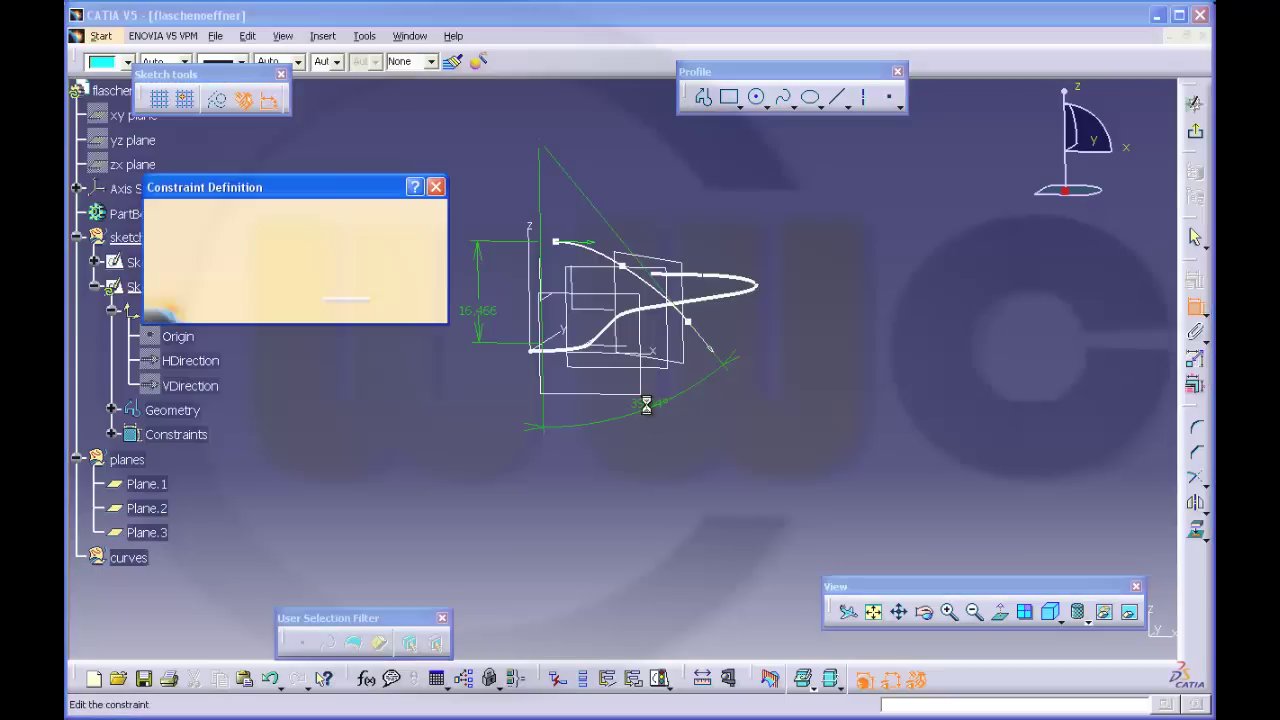
type("30")
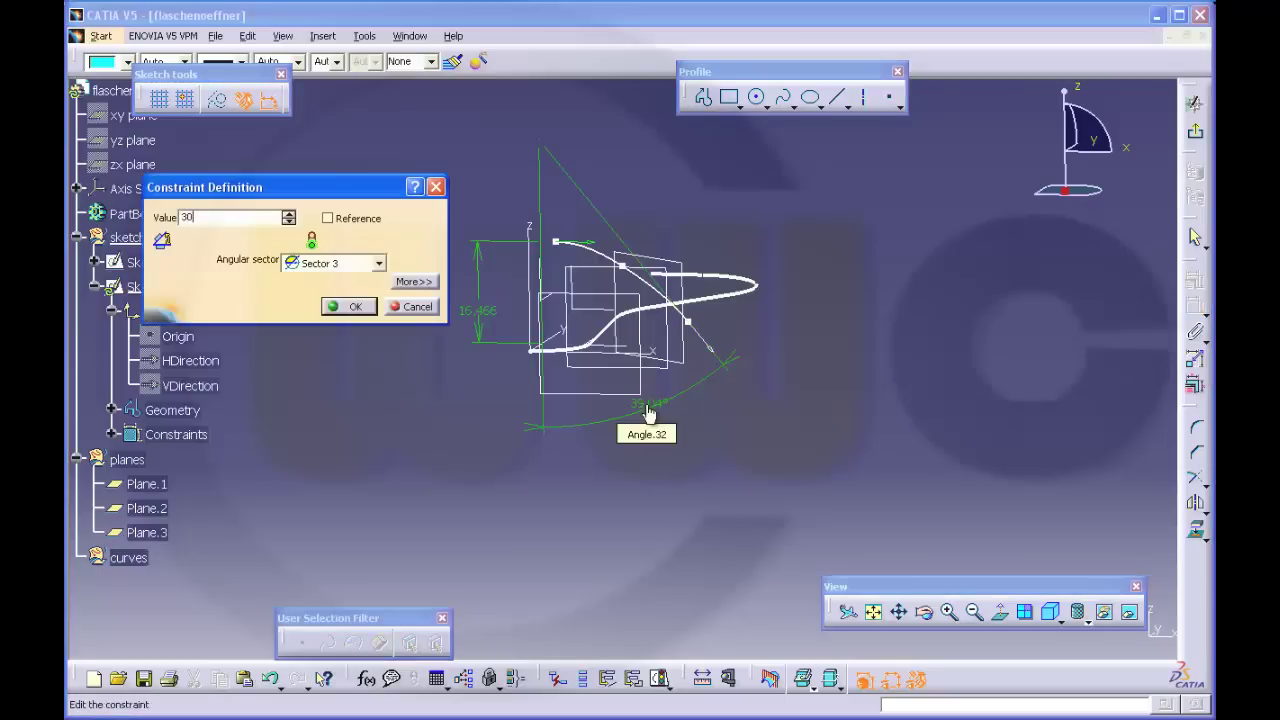
key("Return")
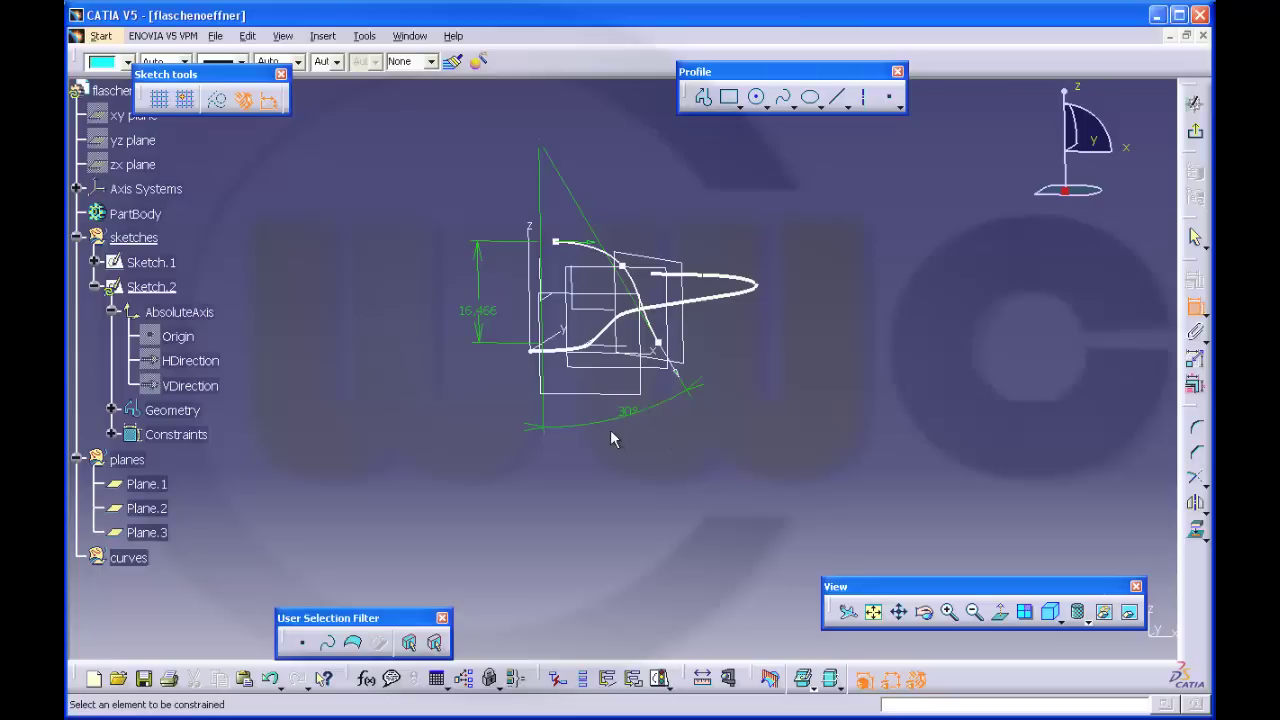
Make the spline's upper endpoint coincident with the vertical YZ plane
left_click(568, 243)
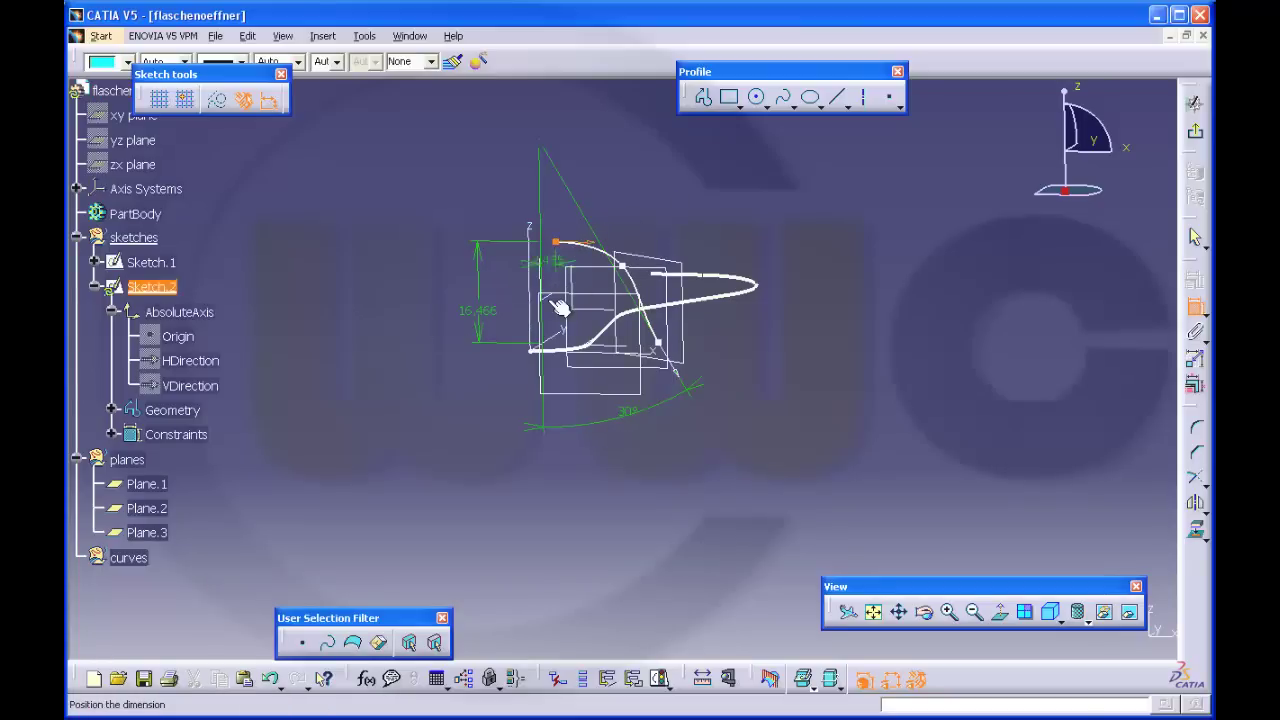
left_click(530, 260)
right_click(606, 145)
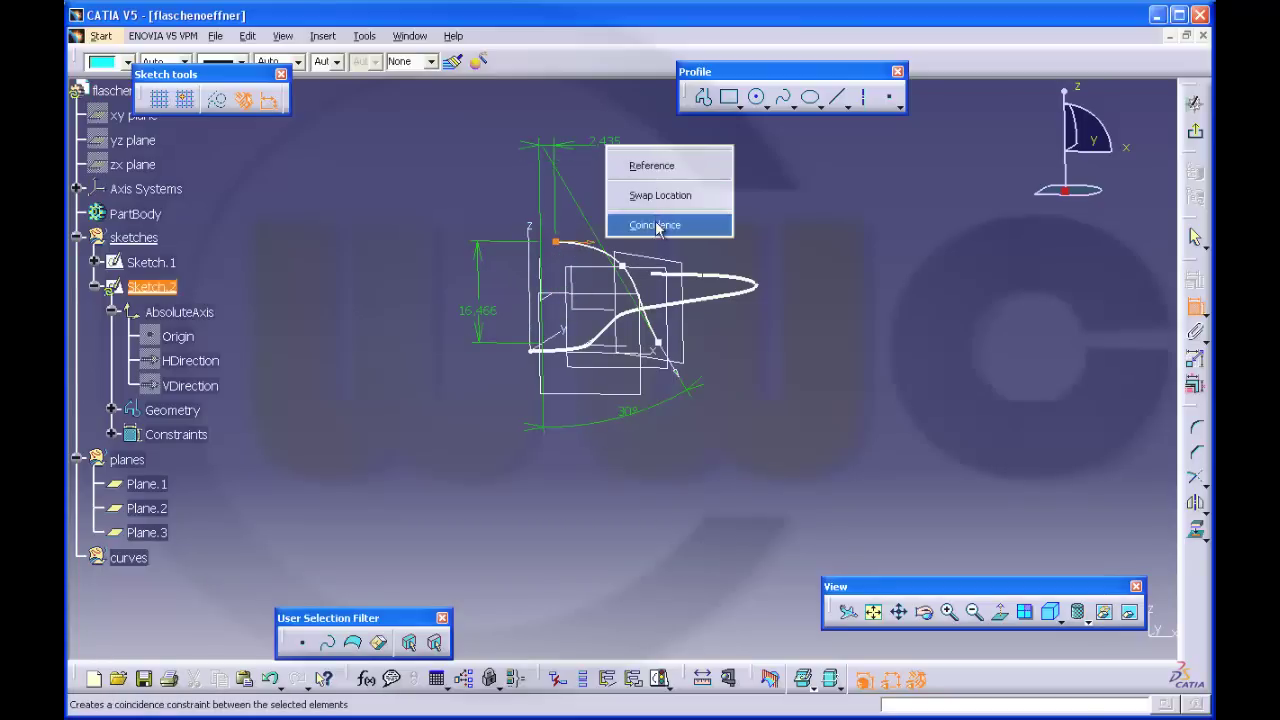
left_click(660, 225)
Make the spline's lower endpoint coincident with the outline curve's vertex at the sketch plane
mouse_move(605, 452)
middle_mouse_down()
mouse_move(625, 452)
mouse_move(623, 434)
mouse_move(632, 444)
middle_mouse_up()
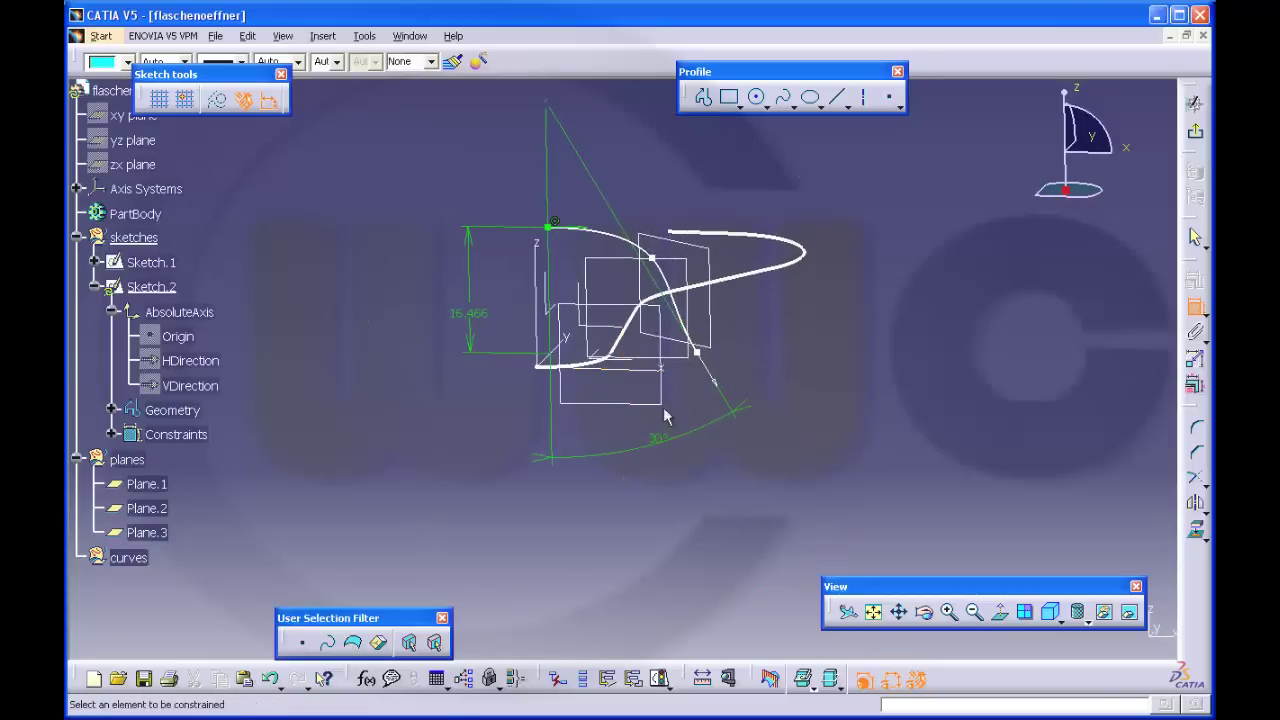
left_click(696, 352)
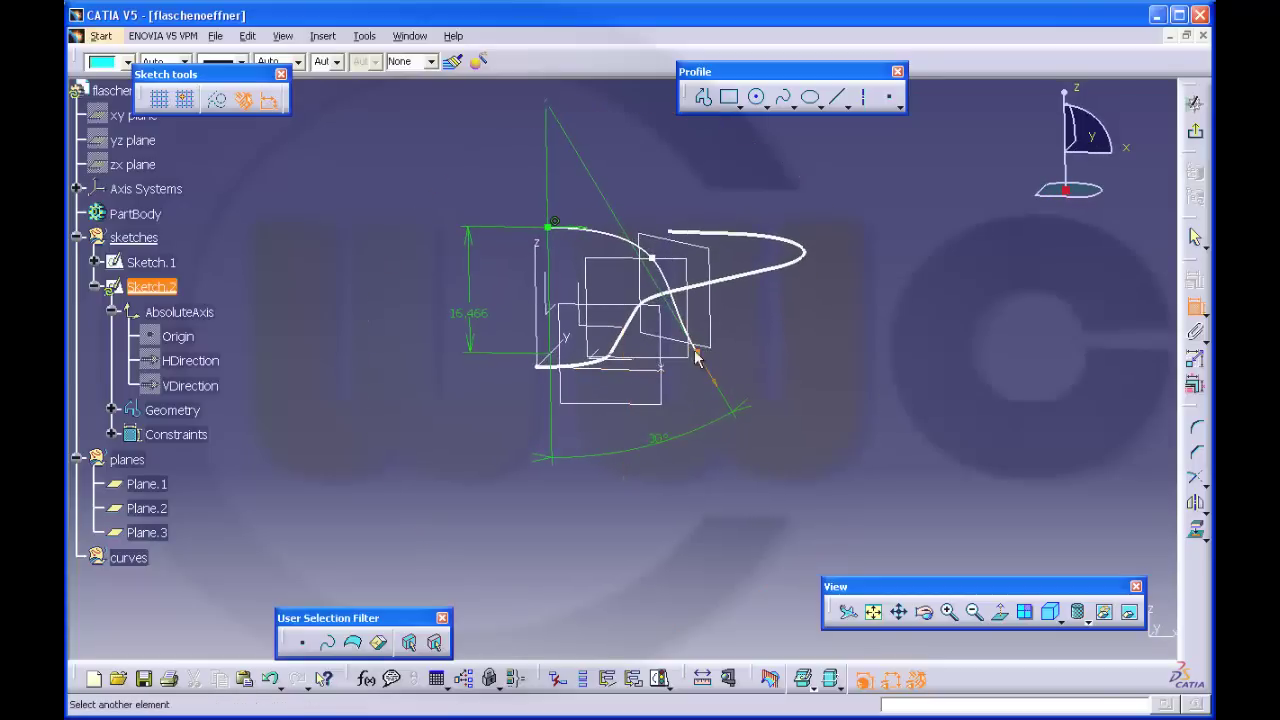
left_click(620, 365)
right_click(611, 357)
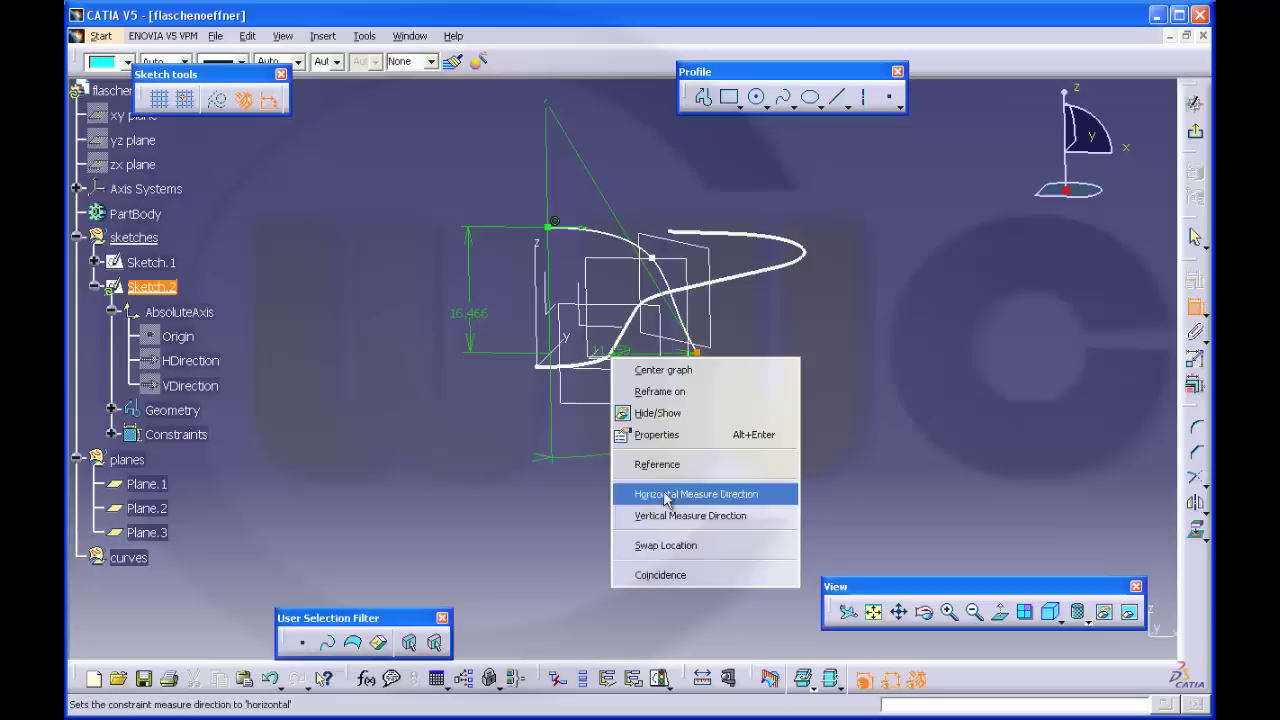
left_click(680, 575)
left_click(1194, 308)
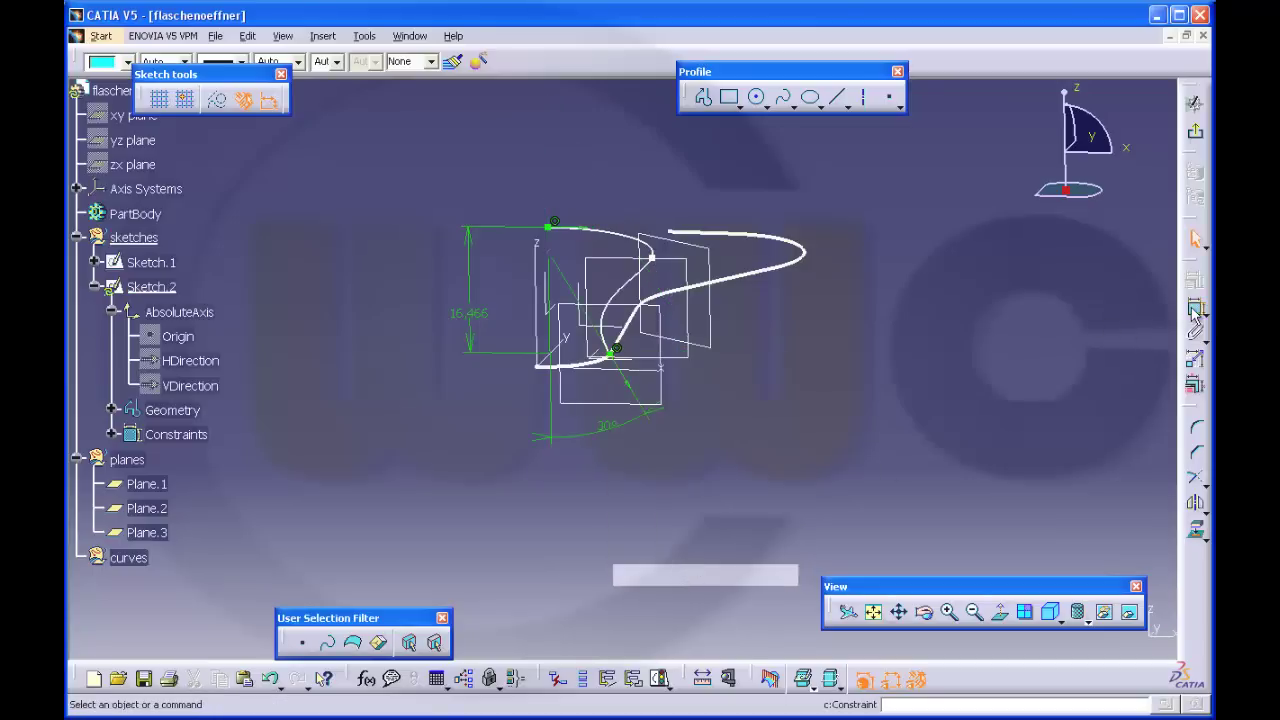
Set the spline's upper-end height above the XY plane to 5 mm and reposition its middle control point to form a convex arc
left_click_drag(660, 263, 590, 295)
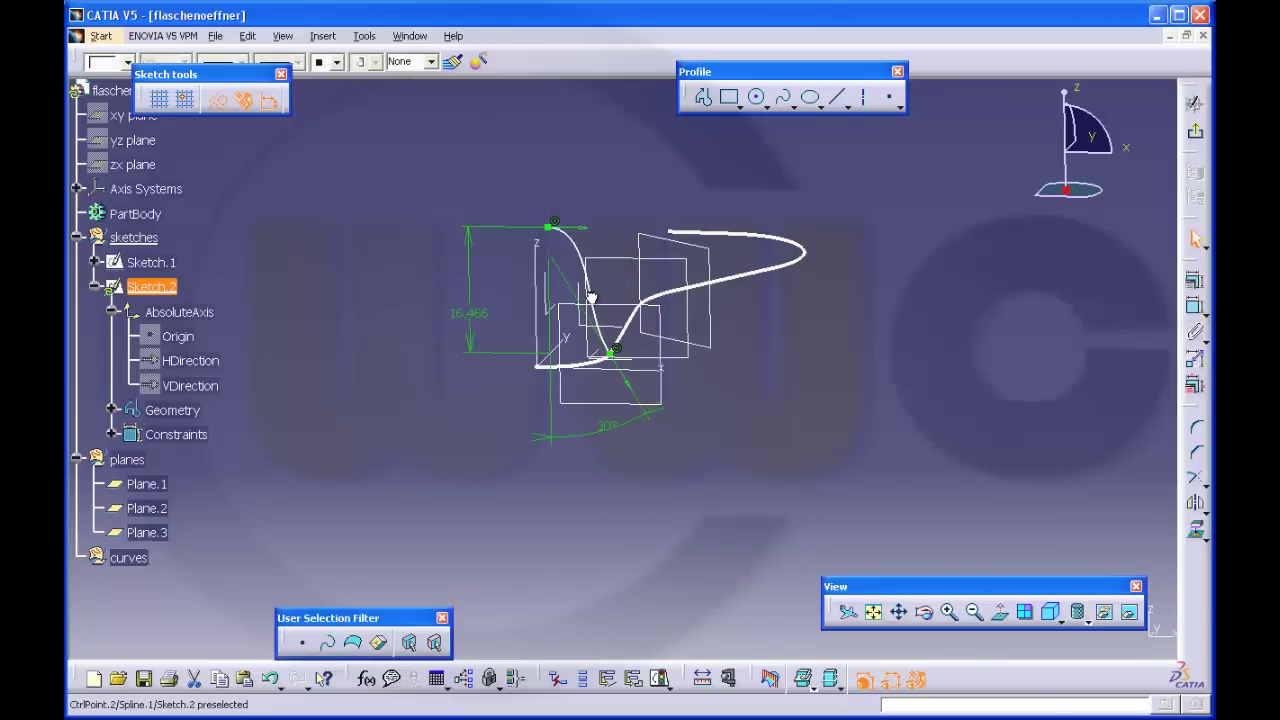
double_click(475, 313)
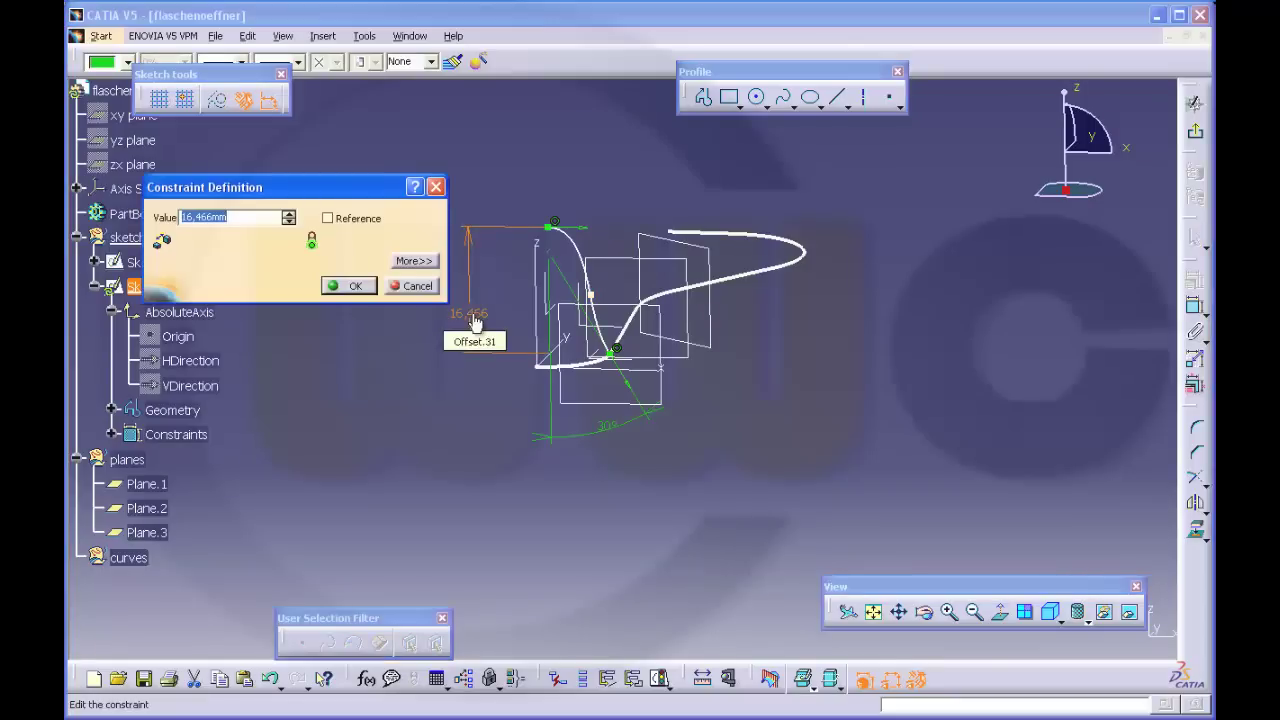
type("5")
key("Return")
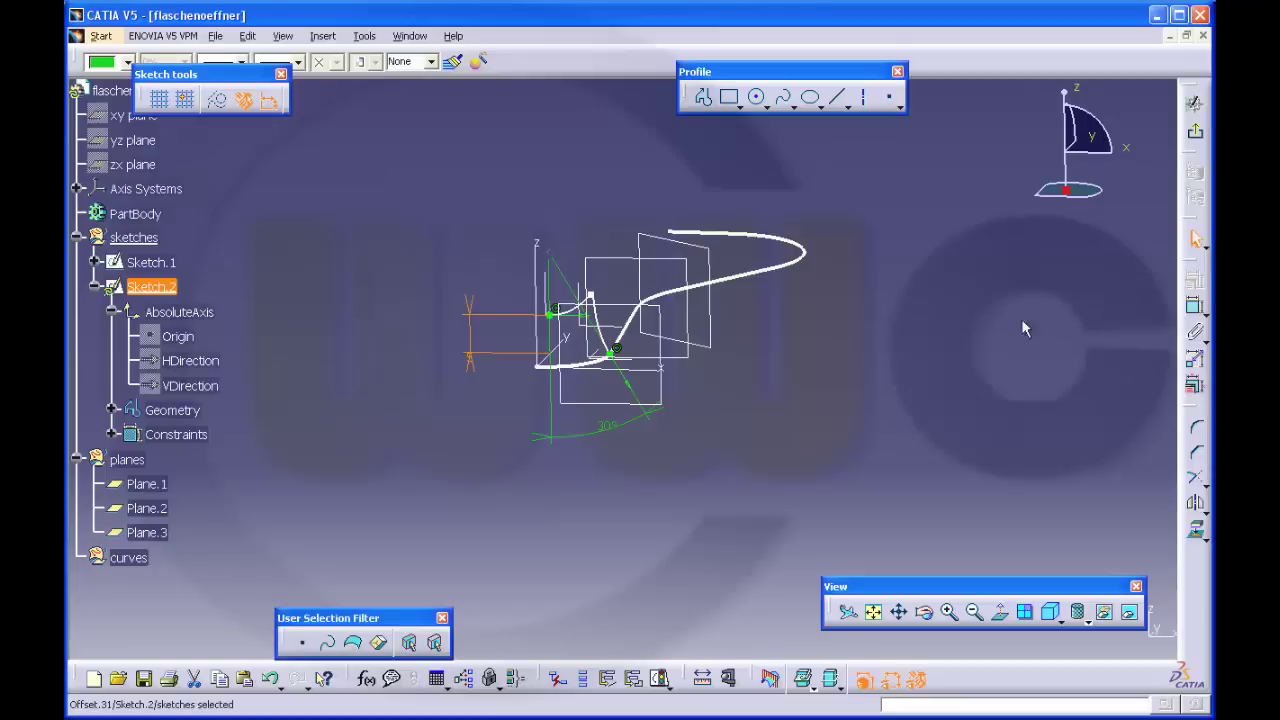
left_click_drag(590, 294, 586, 331)
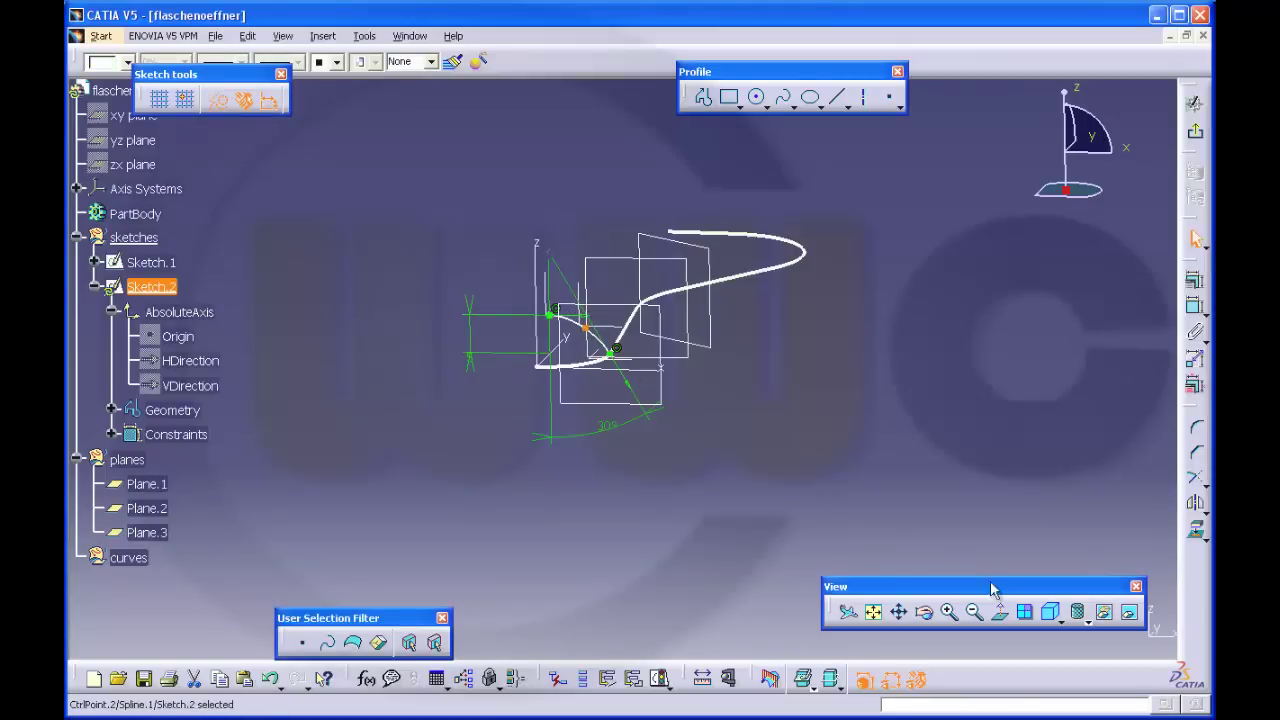
View the sketch plane head-on, nudge the spline's middle control point slightly upward, and exit the sketch
left_click(999, 612)
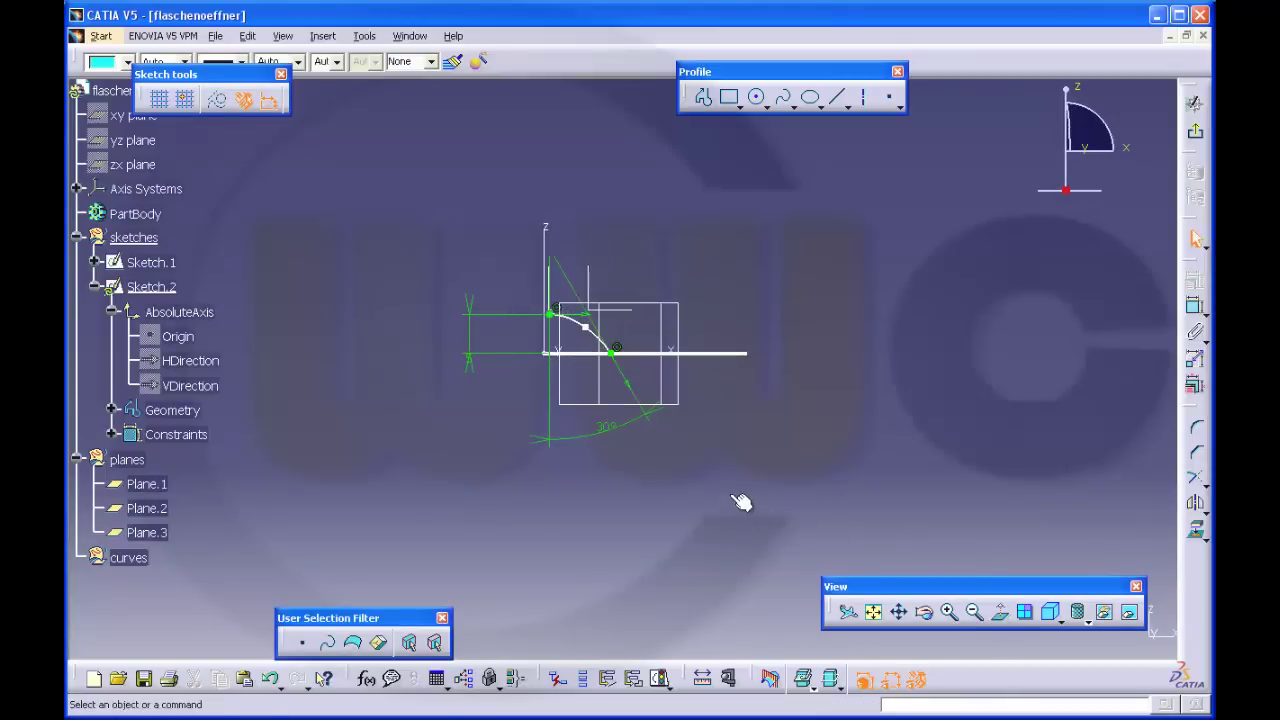
mouse_move(737, 502)
middle_mouse_down()
mouse_move(733, 430)
mouse_move(826, 417)
mouse_move(840, 348)
mouse_move(811, 334)
mouse_move(711, 409)
mouse_move(766, 520)
mouse_move(840, 359)
middle_mouse_up()
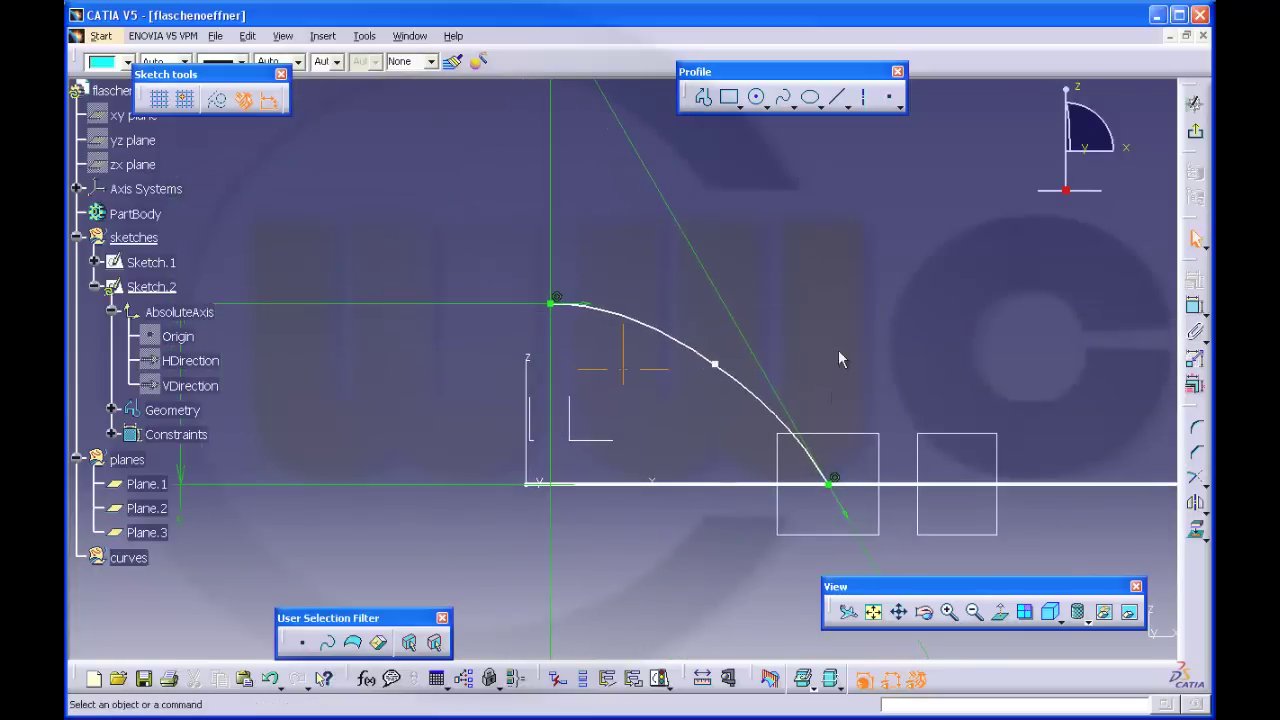
left_click(716, 366)
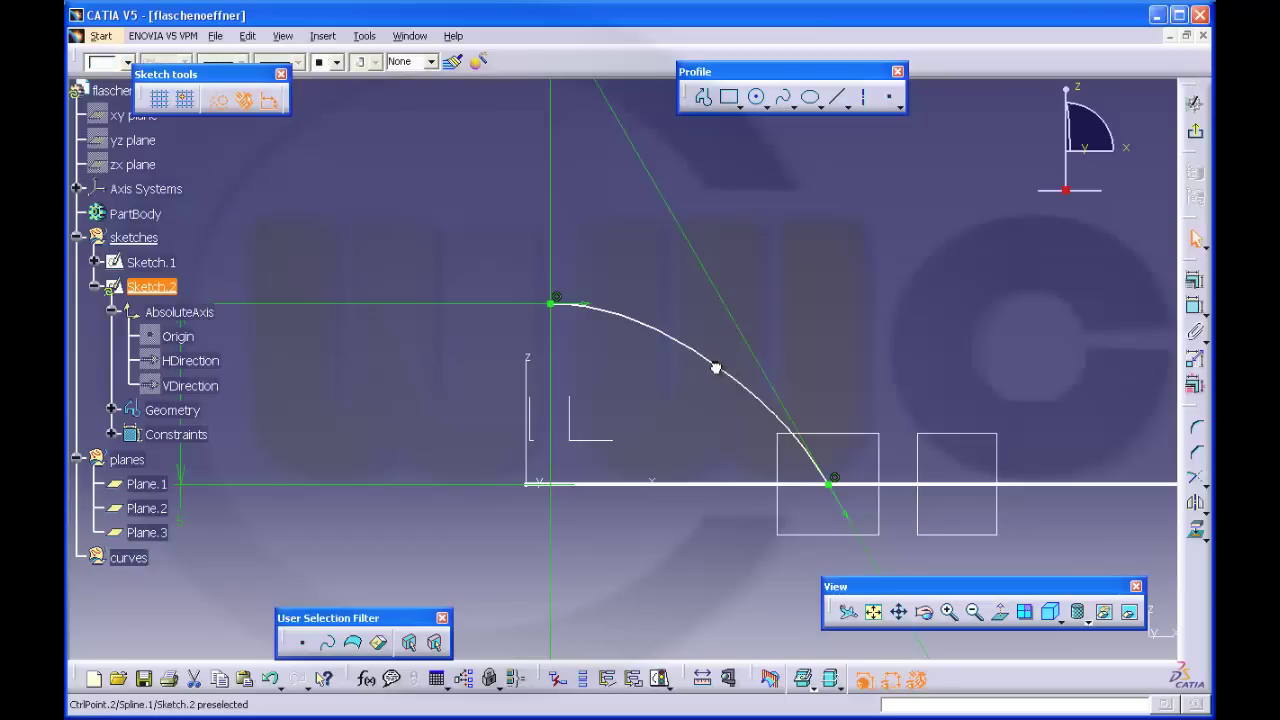
left_click_drag(716, 368, 713, 359)
left_click(920, 312)
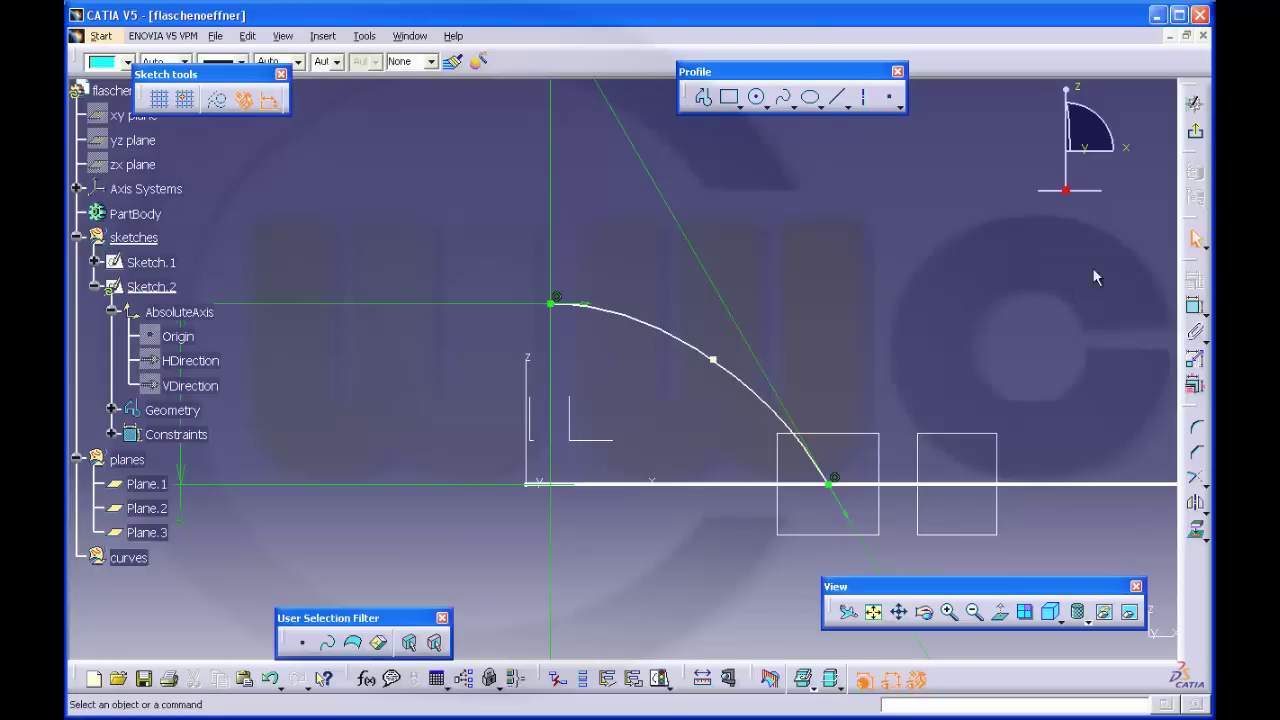
left_click(1194, 131)
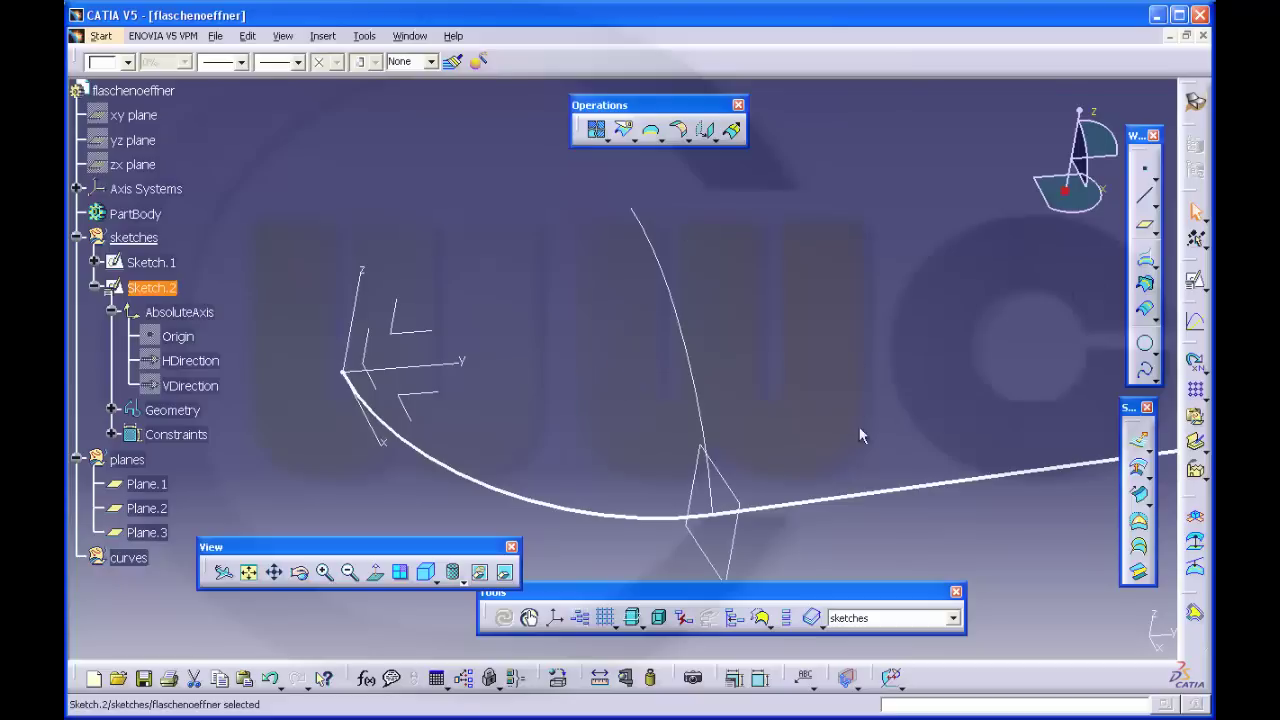
Add a porcupine curvature analysis of type Curvature to the Sketch.2 spline
left_click(899, 686)
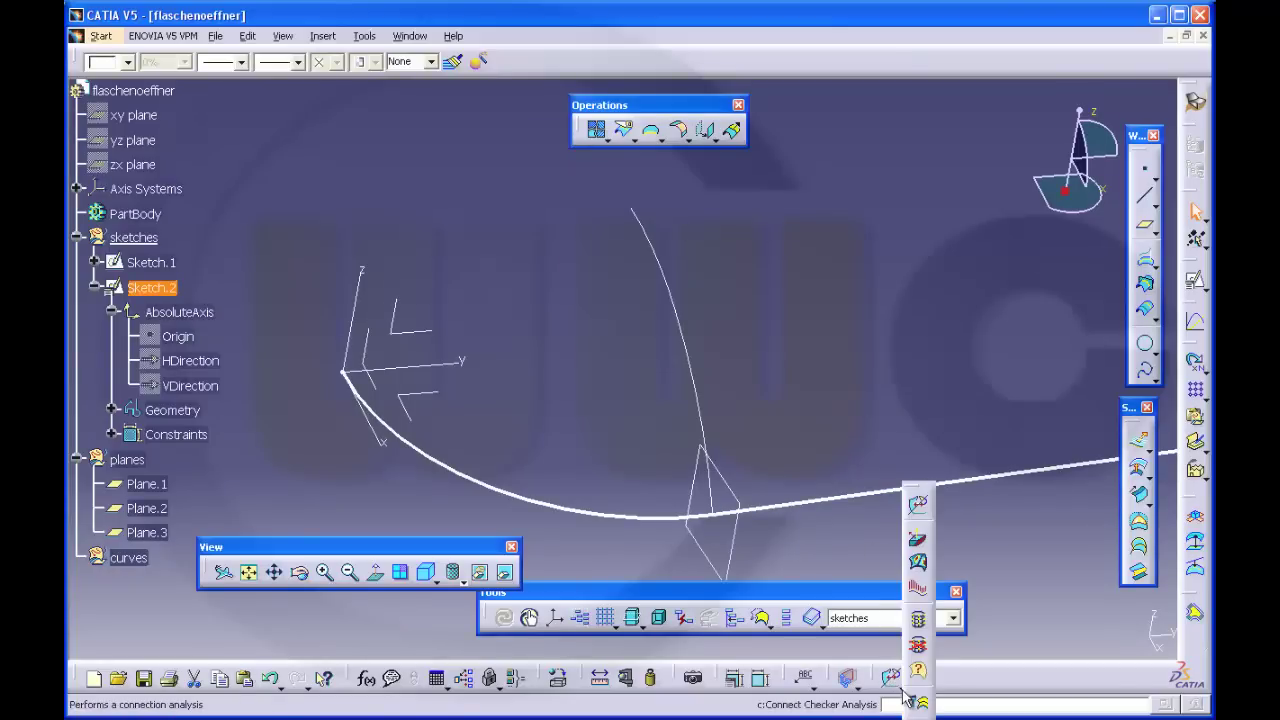
left_click(920, 624)
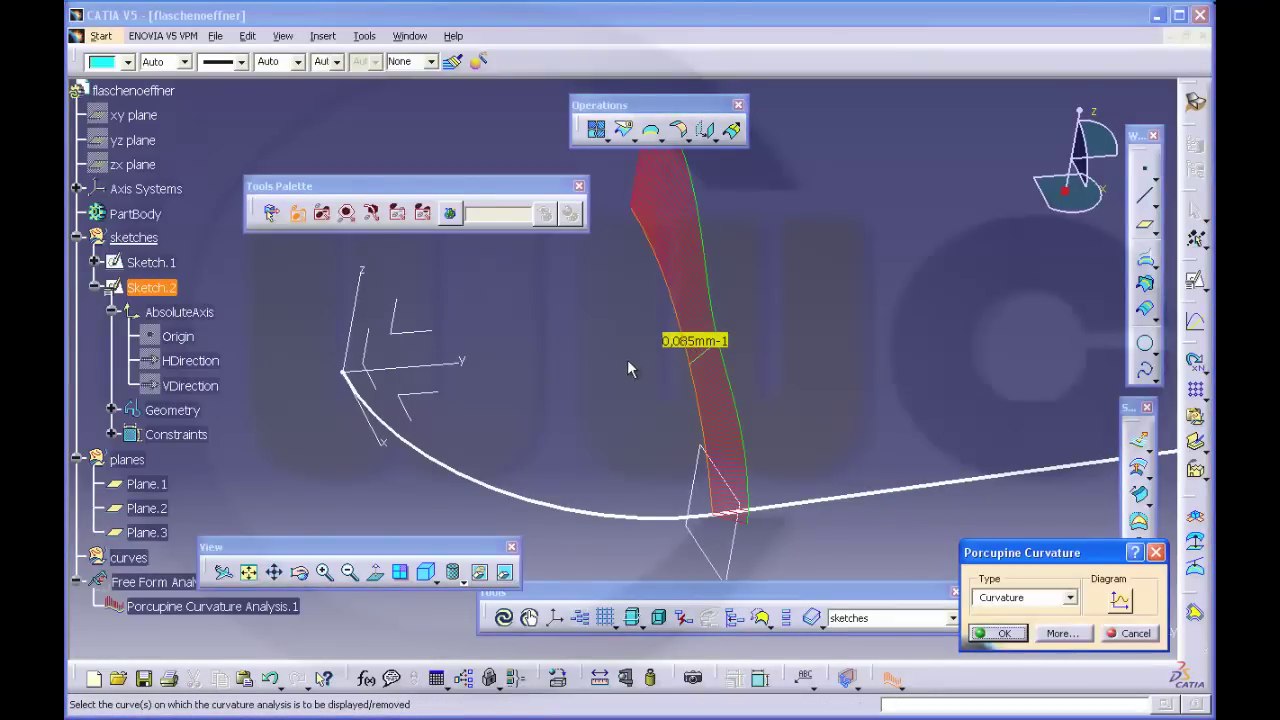
left_click(1003, 634)
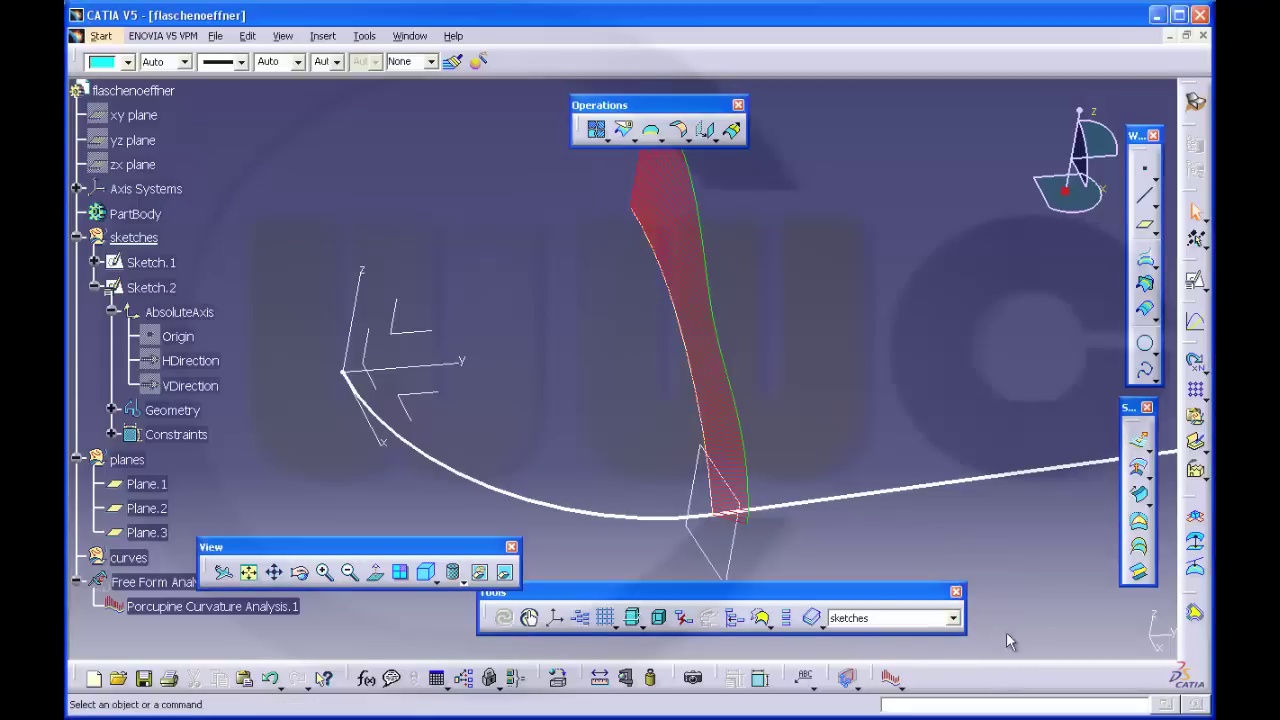
Fine-tune the middle control point of Sketch.2's spline in two small moves to smooth the curvature comb, exiting the sketch after each move
double_click(151, 287)
mouse_move(619, 385)
middle_mouse_down()
mouse_move(716, 372)
mouse_move(711, 343)
mouse_move(671, 455)
middle_mouse_up()
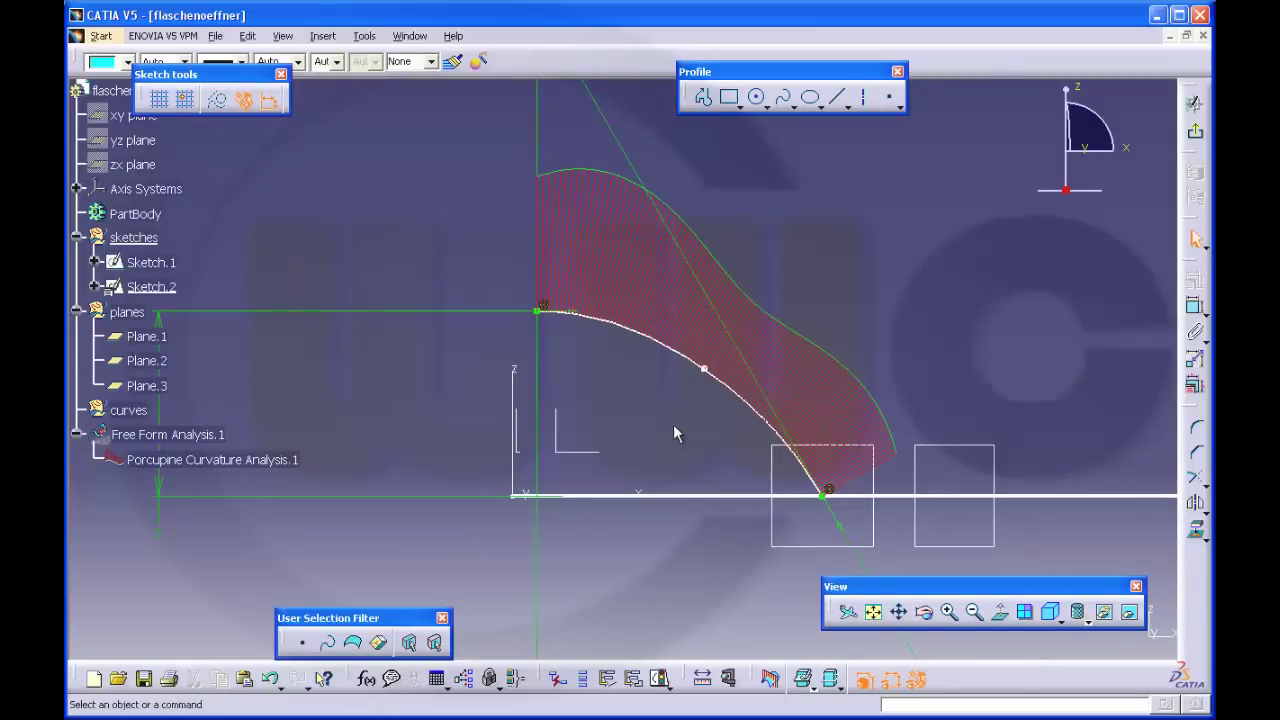
left_click(706, 371)
left_click_drag(707, 369, 712, 368)
left_click(1195, 131)
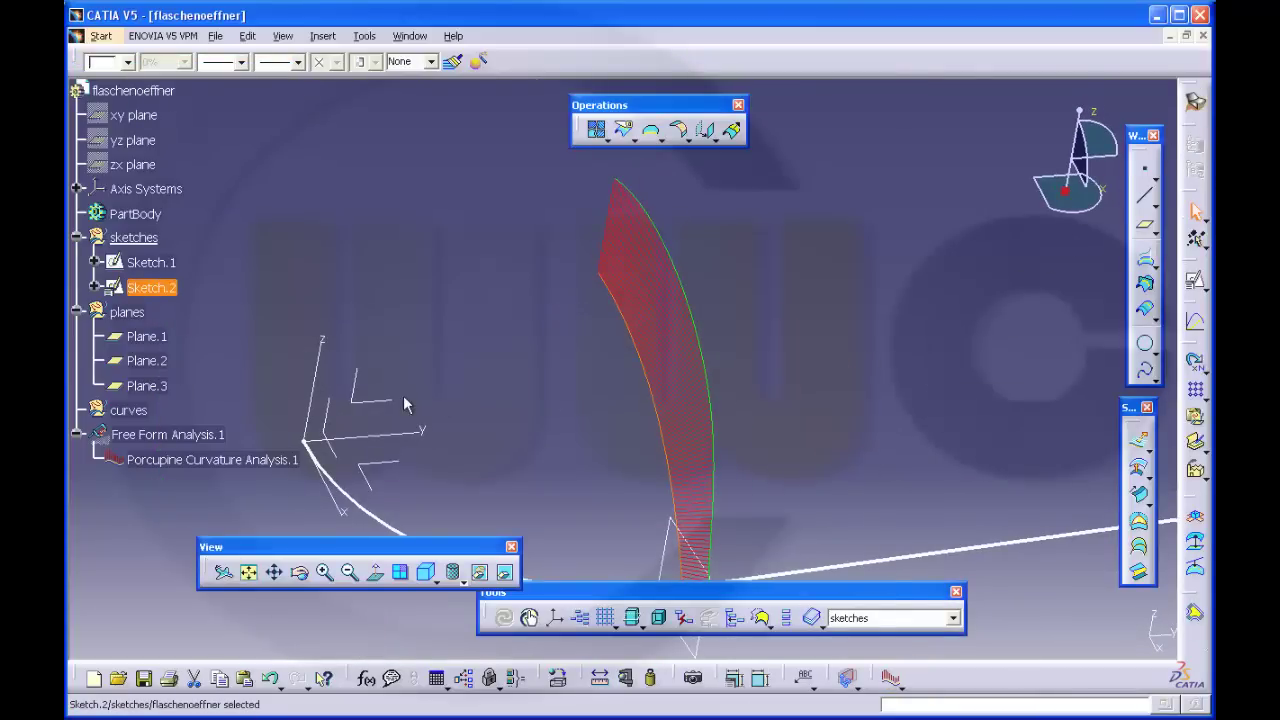
double_click(158, 289)
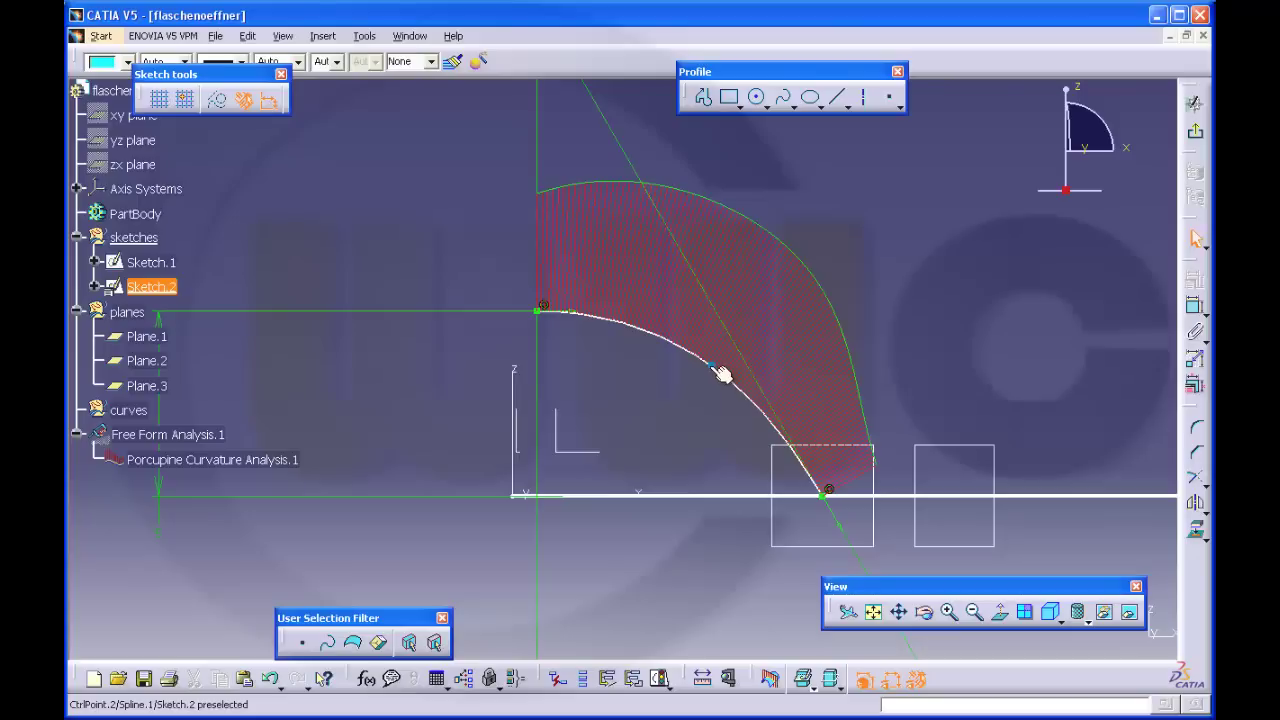
left_click_drag(720, 372, 721, 375)
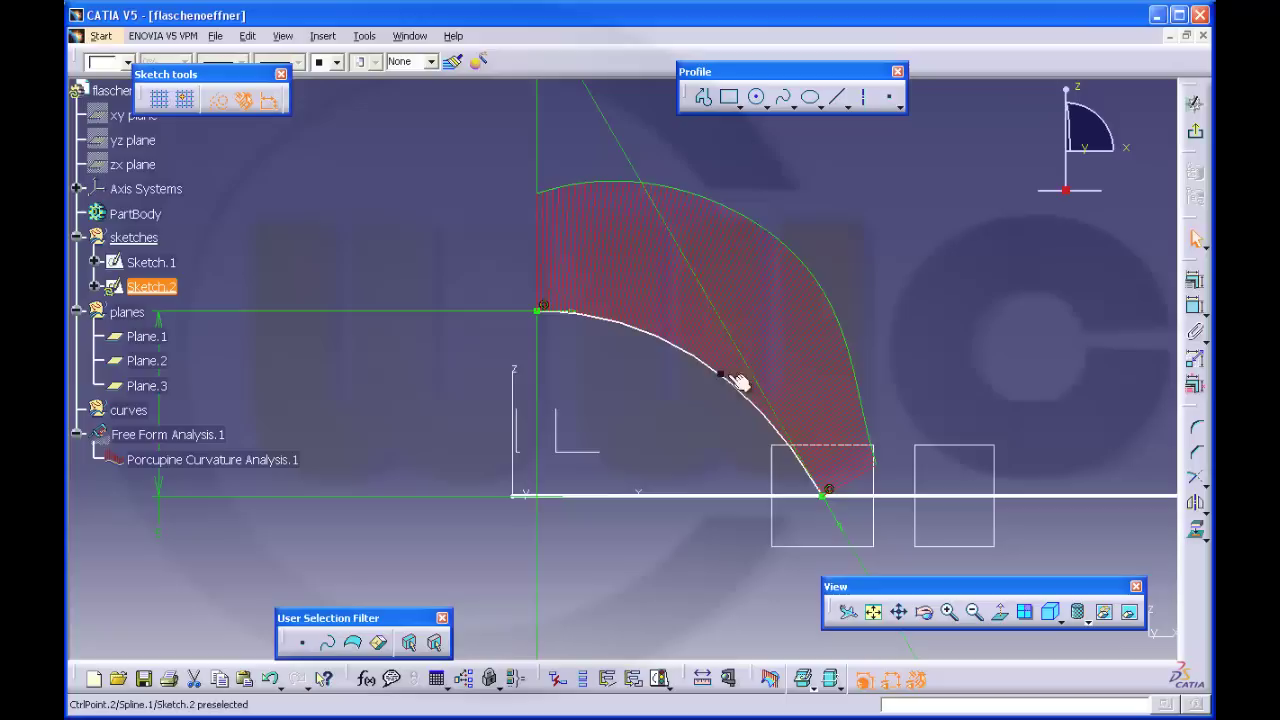
left_click(1196, 131)
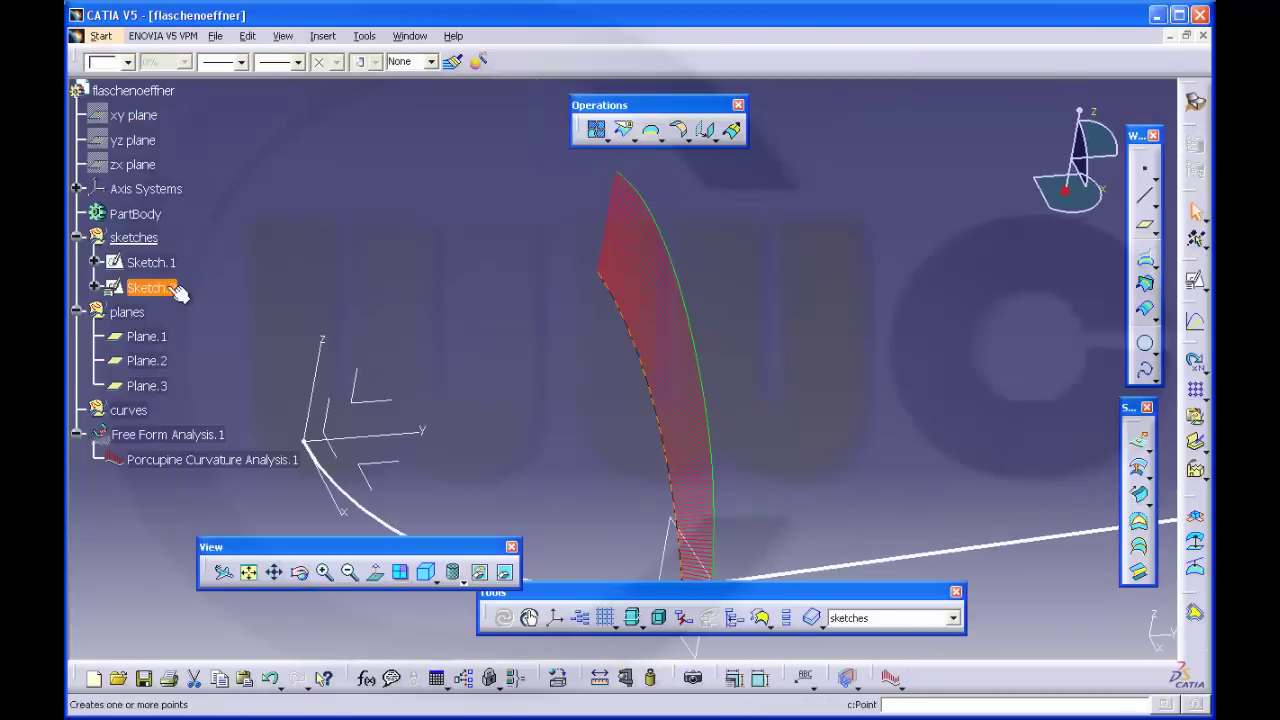
Reopen Sketch.2 and place a horizontal distance constraint between the spline's middle control point and its upper endpoint
double_click(160, 288)
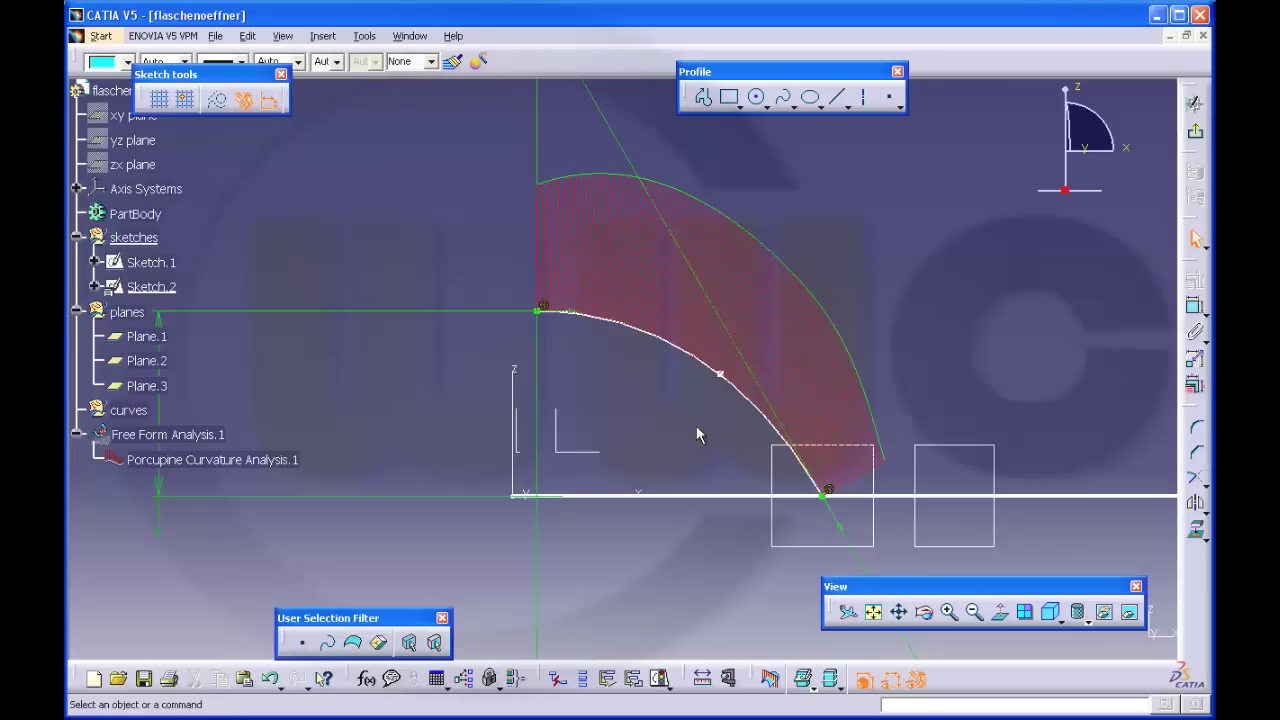
left_click(1195, 308)
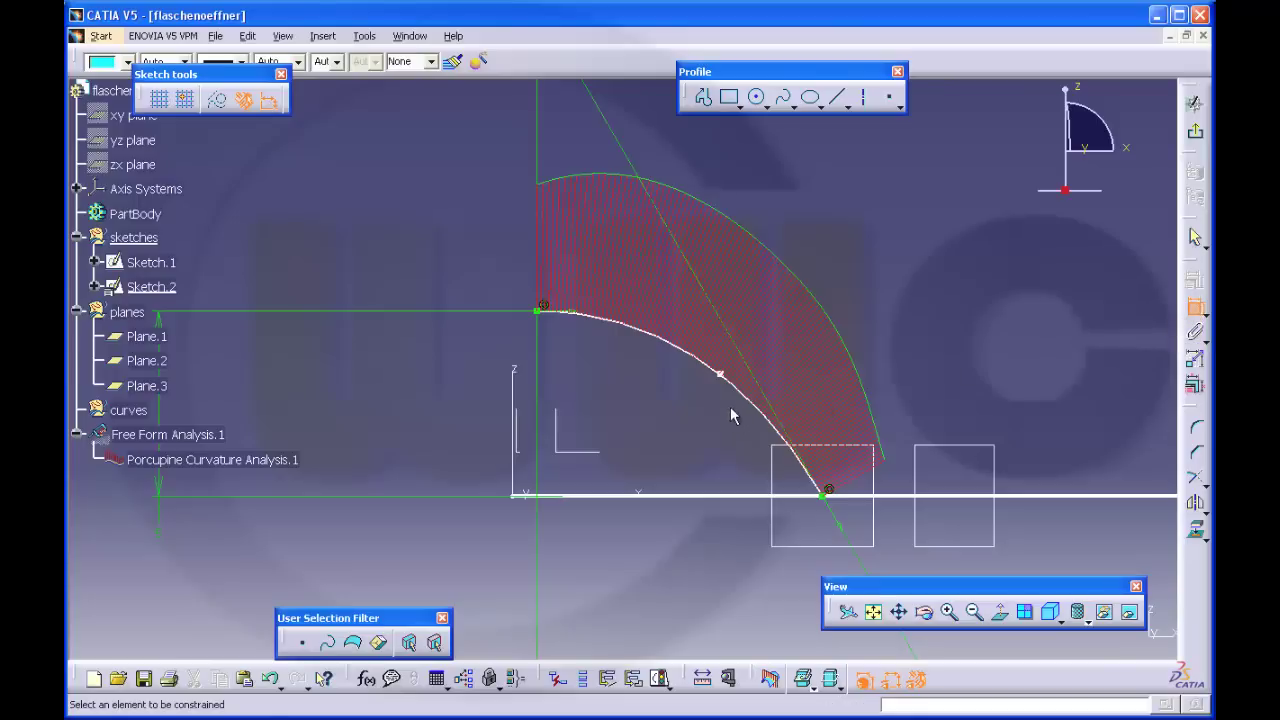
left_click(722, 375)
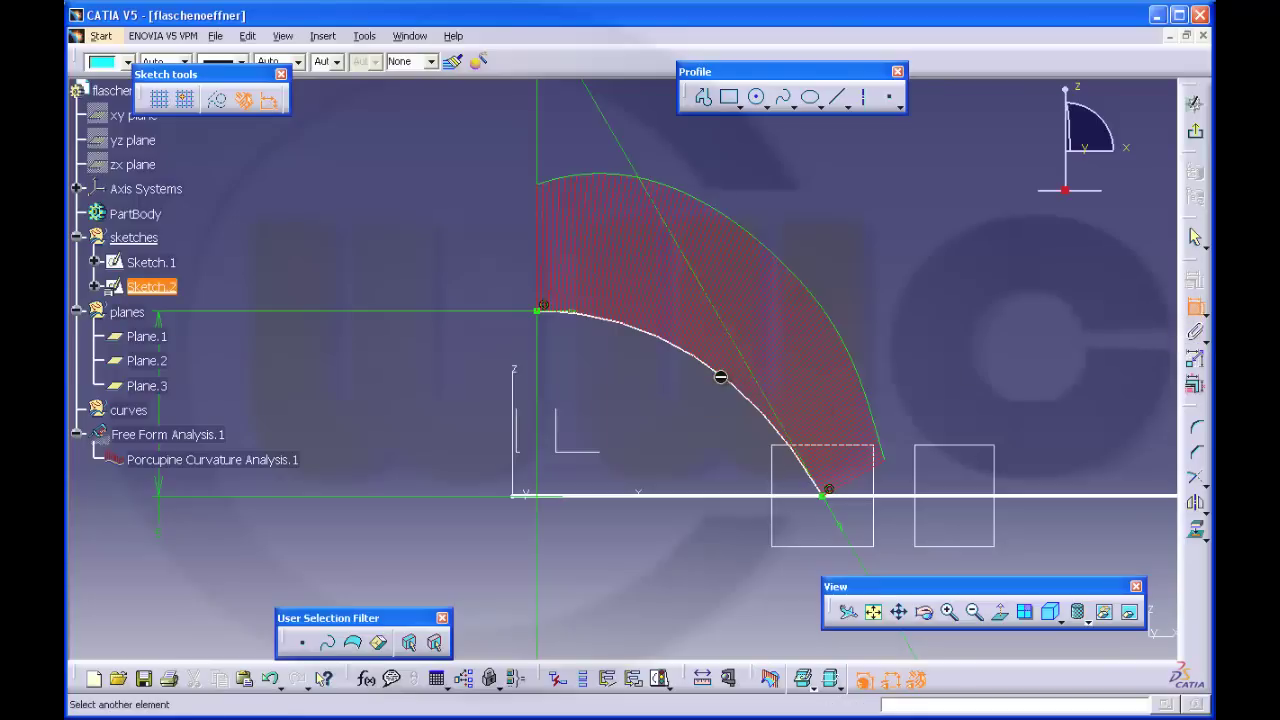
left_click(541, 312)
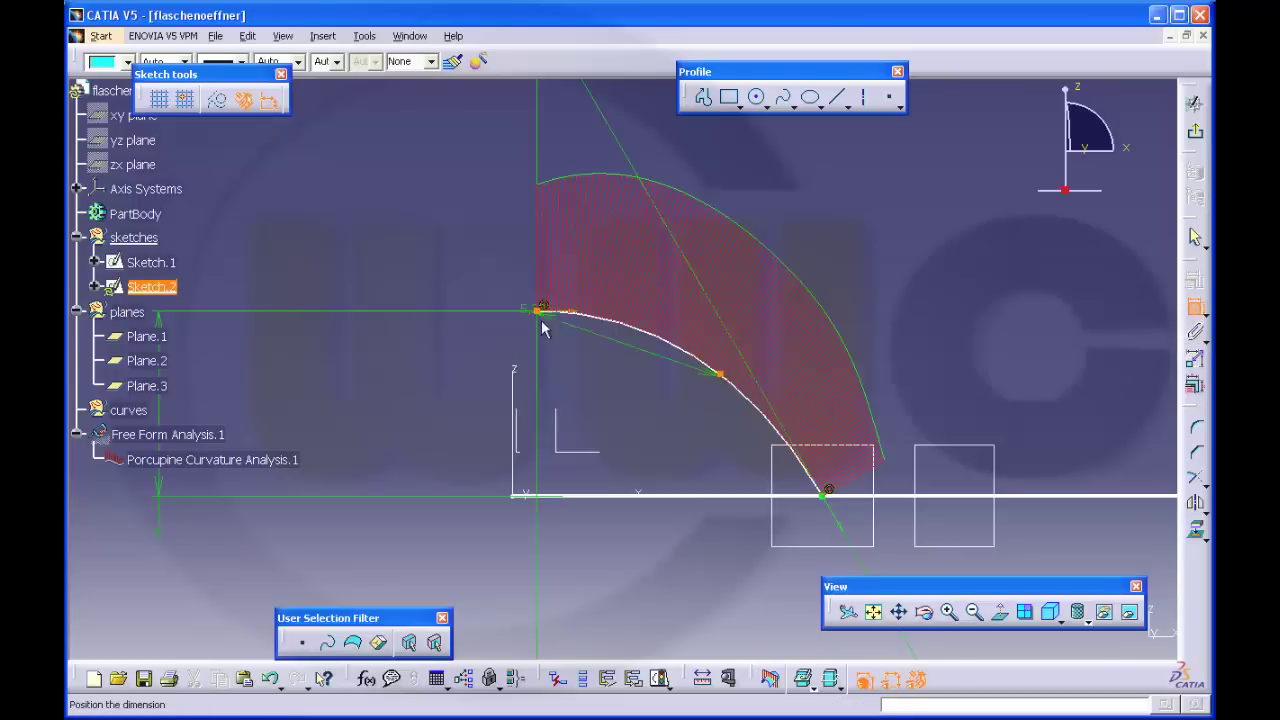
right_click(587, 368)
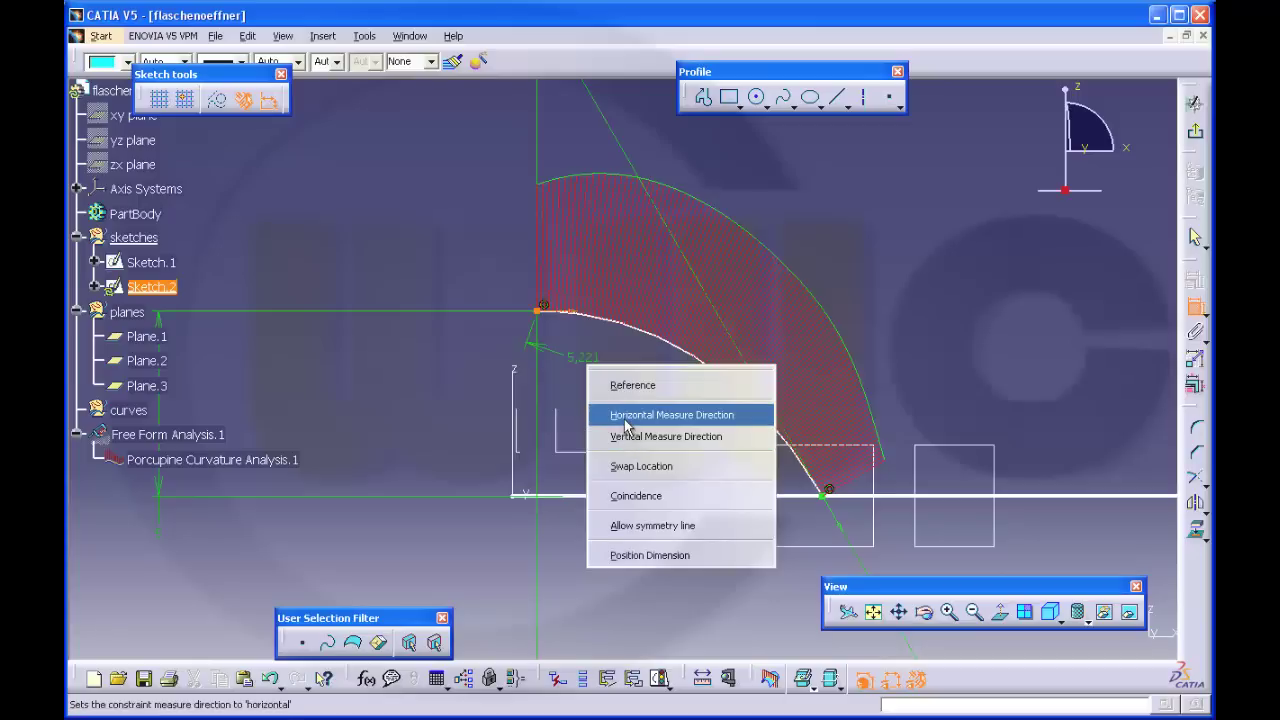
left_click(615, 412)
left_click(615, 405)
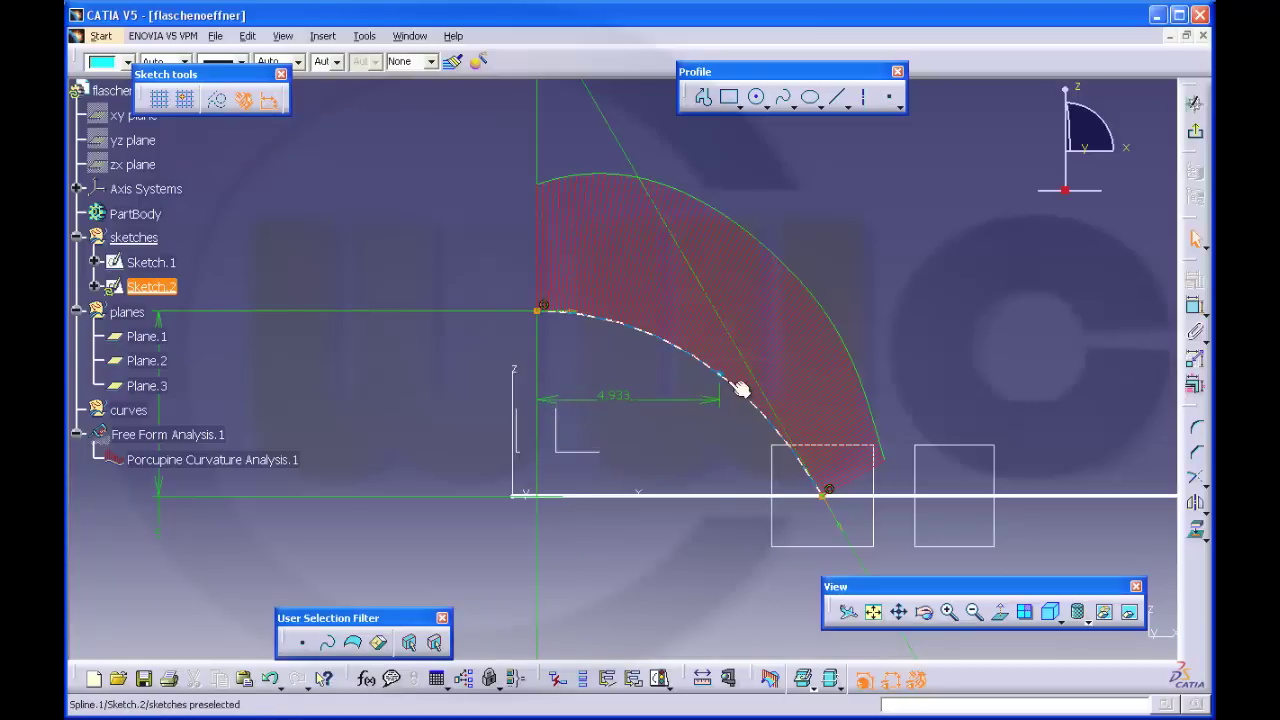
Place a vertical distance constraint between the spline's upper endpoint and middle control point, and exit the sketch
left_click(720, 374)
left_click(538, 311)
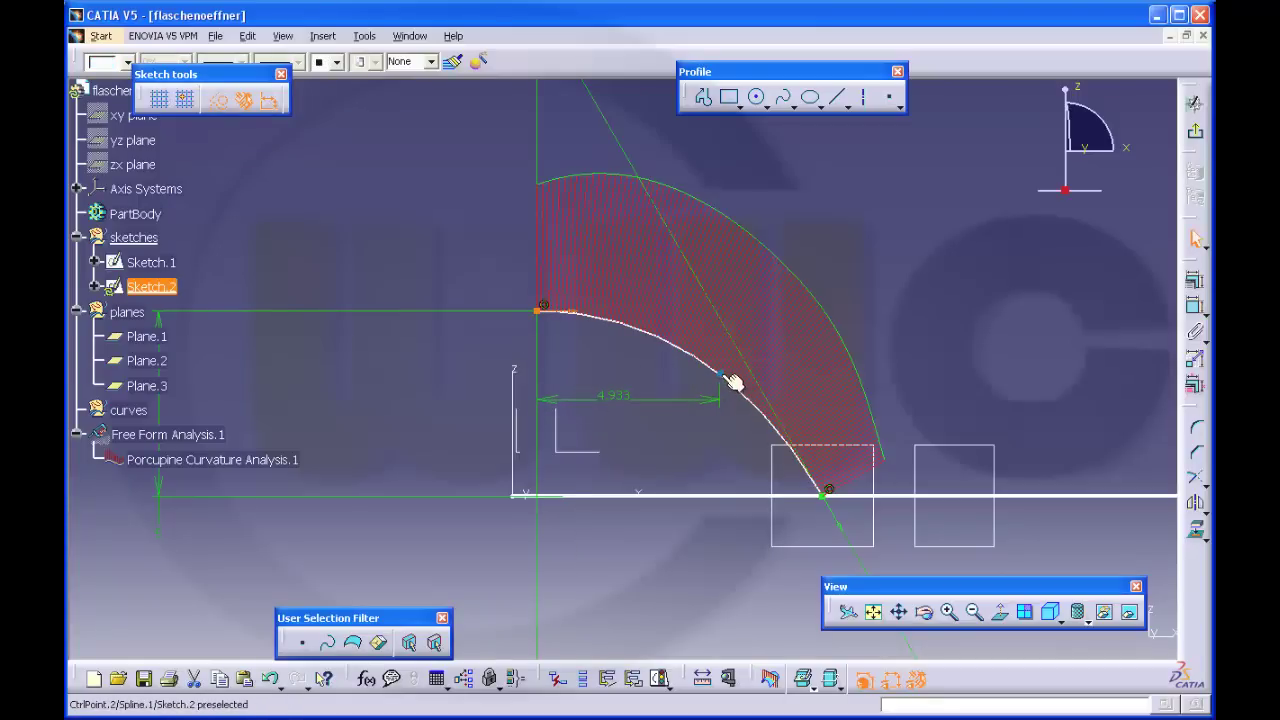
left_click(1195, 306)
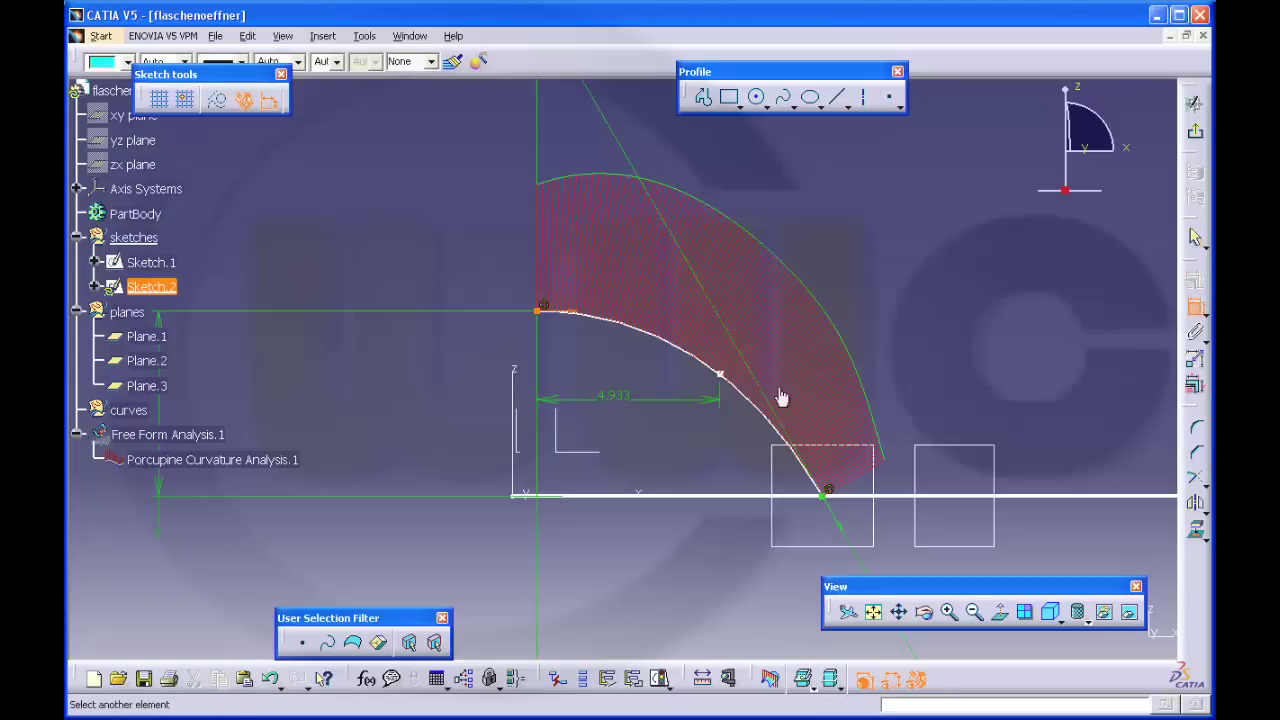
left_click(731, 379)
right_click(615, 359)
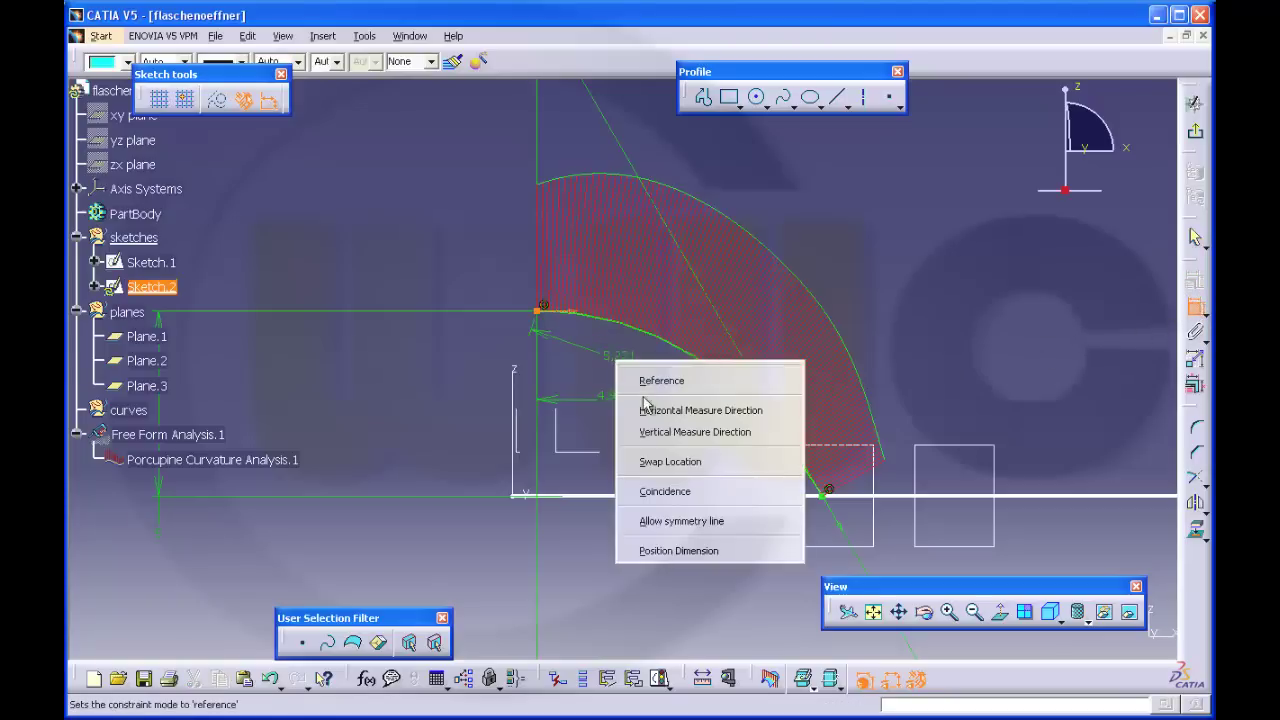
left_click(643, 432)
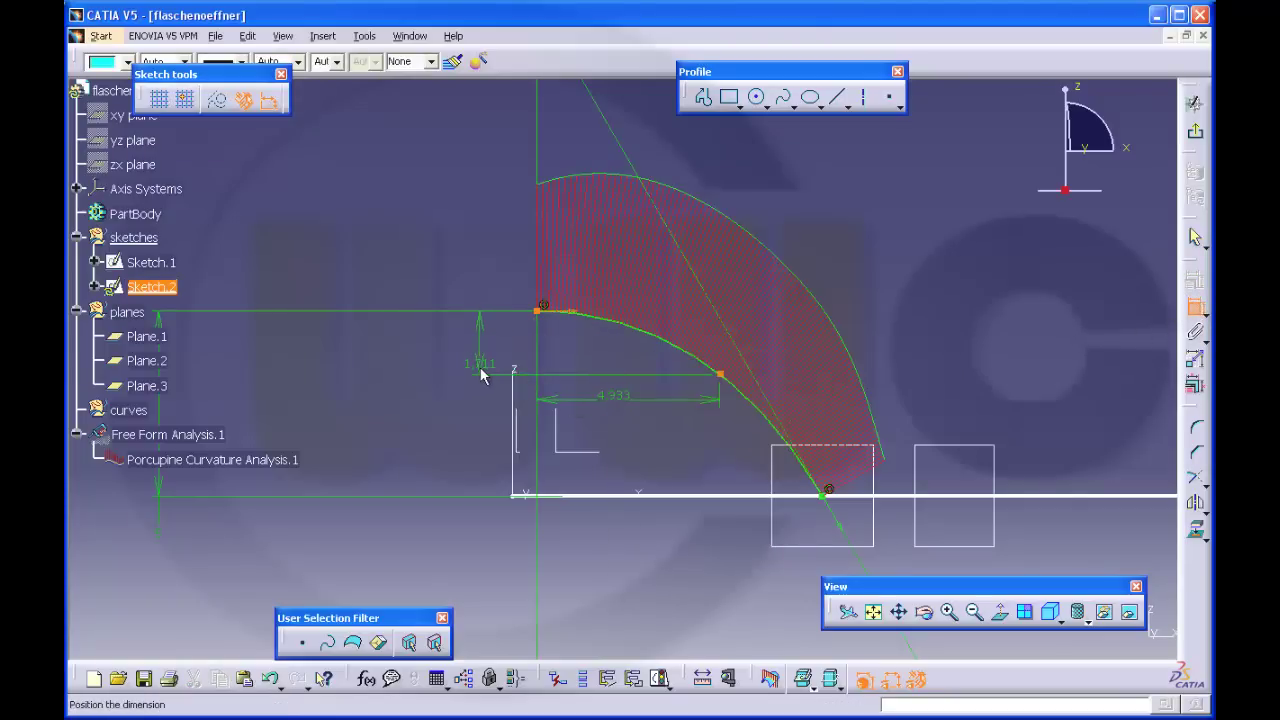
left_click(481, 370)
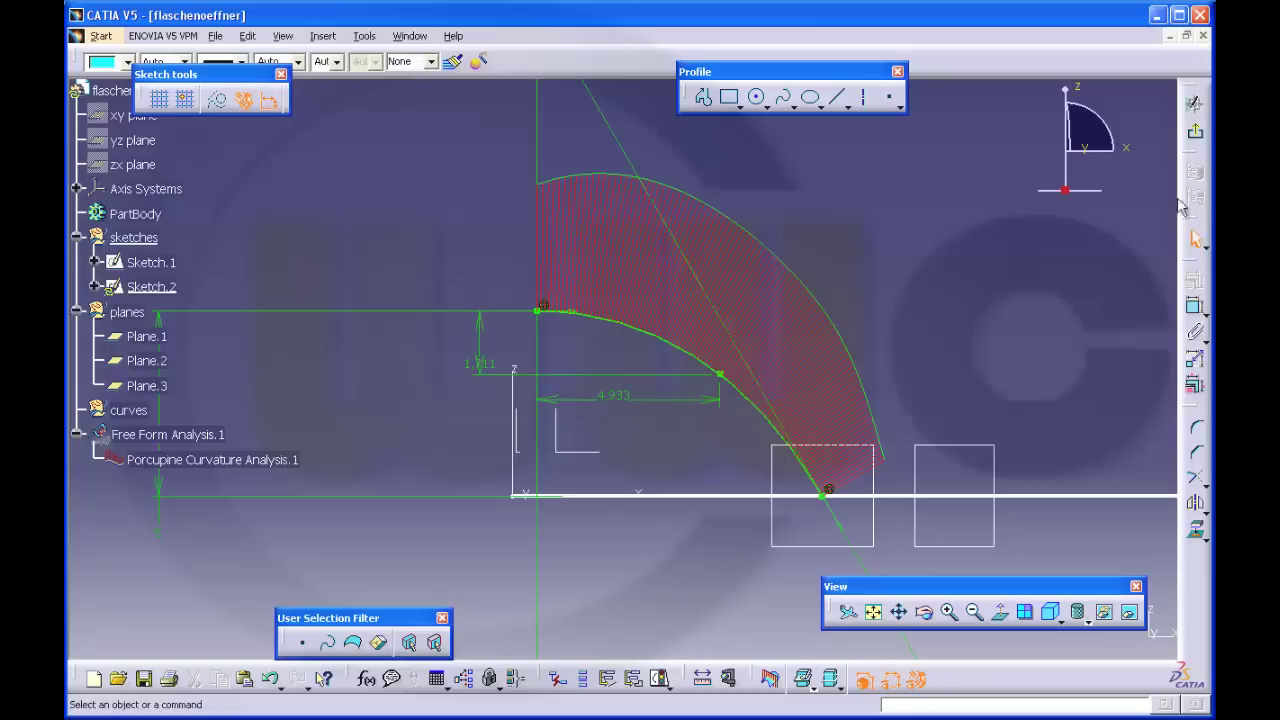
left_click(1195, 131)
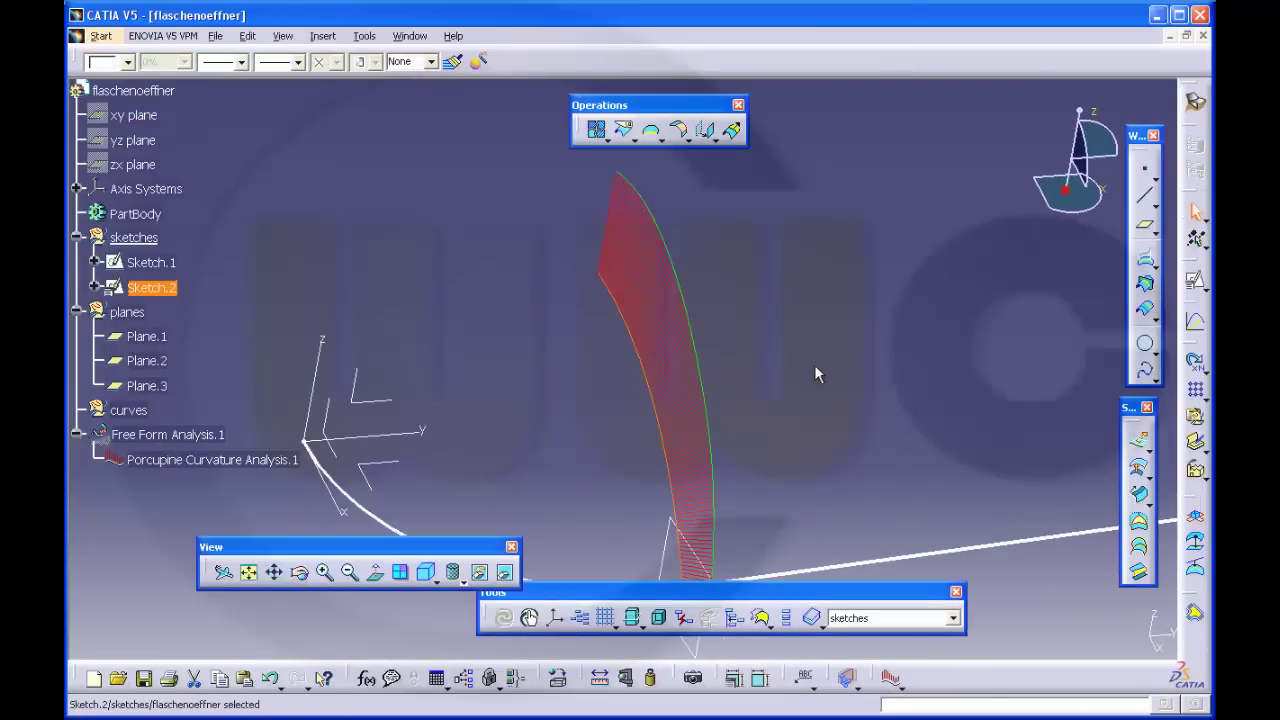
Hide the porcupine curvature analysis and bring the other section planes along the outline into view
right_click(232, 459)
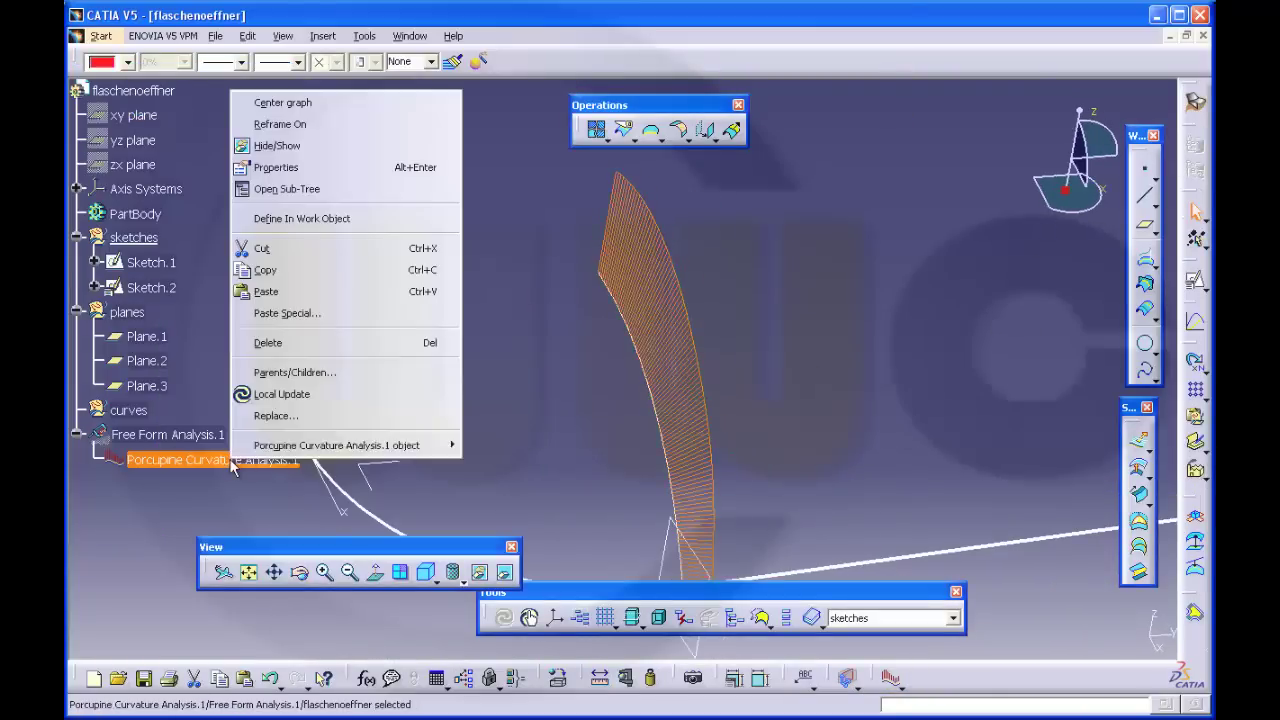
left_click(302, 146)
mouse_move(457, 264)
middle_mouse_down()
mouse_move(563, 286)
mouse_move(571, 366)
mouse_move(612, 372)
mouse_move(754, 311)
mouse_move(717, 343)
mouse_move(725, 395)
mouse_move(628, 393)
middle_mouse_up()
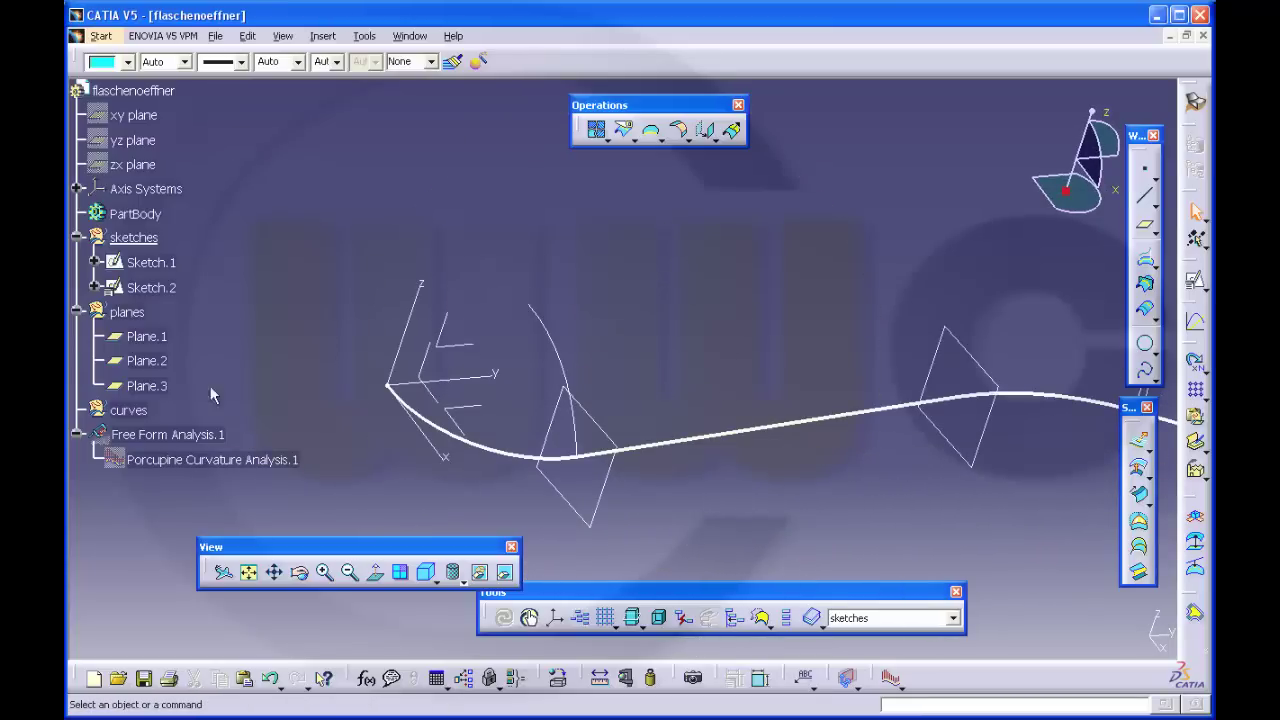
Copy Sketch.2 and paste the copy into the sketches geometrical set
right_click(152, 288)
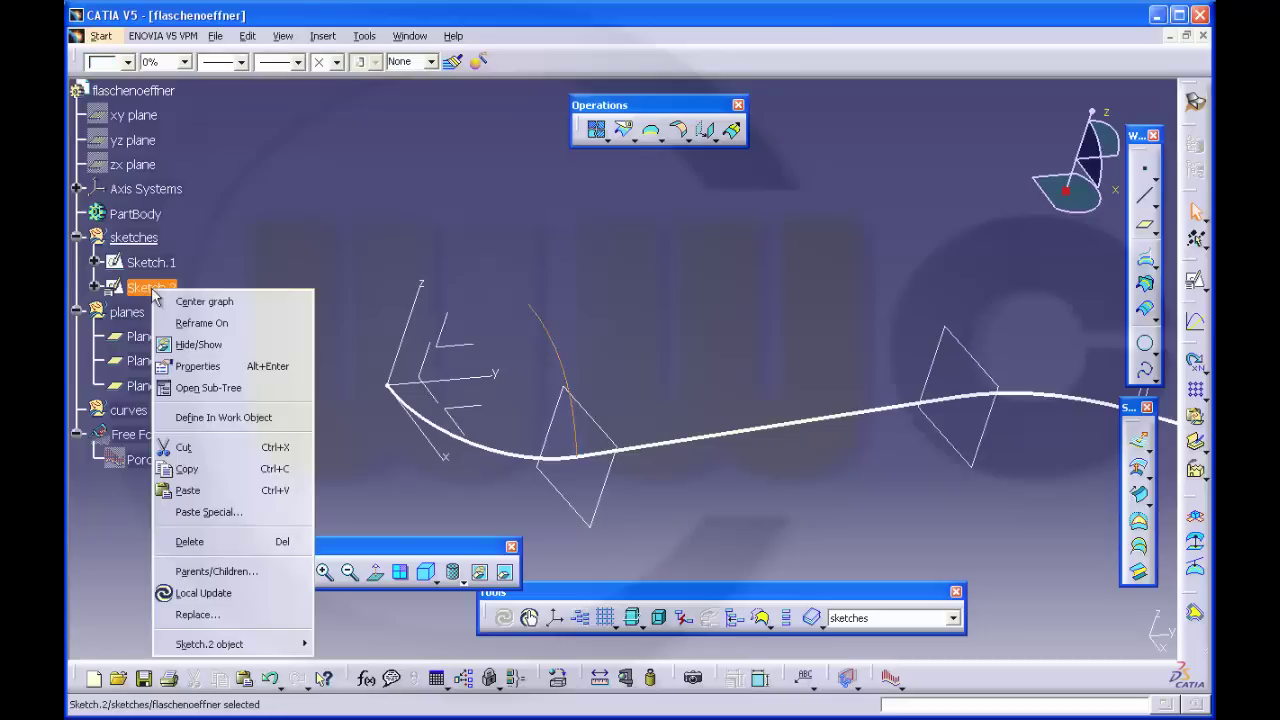
left_click(218, 469)
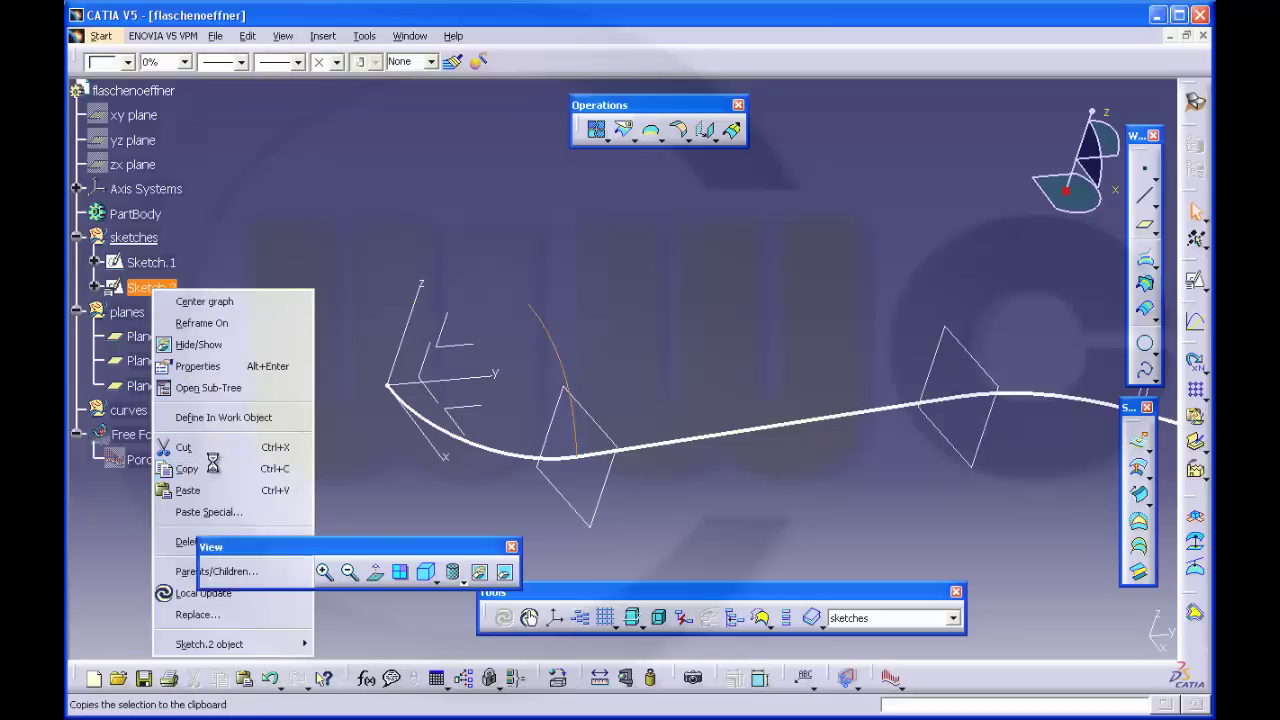
right_click(141, 241)
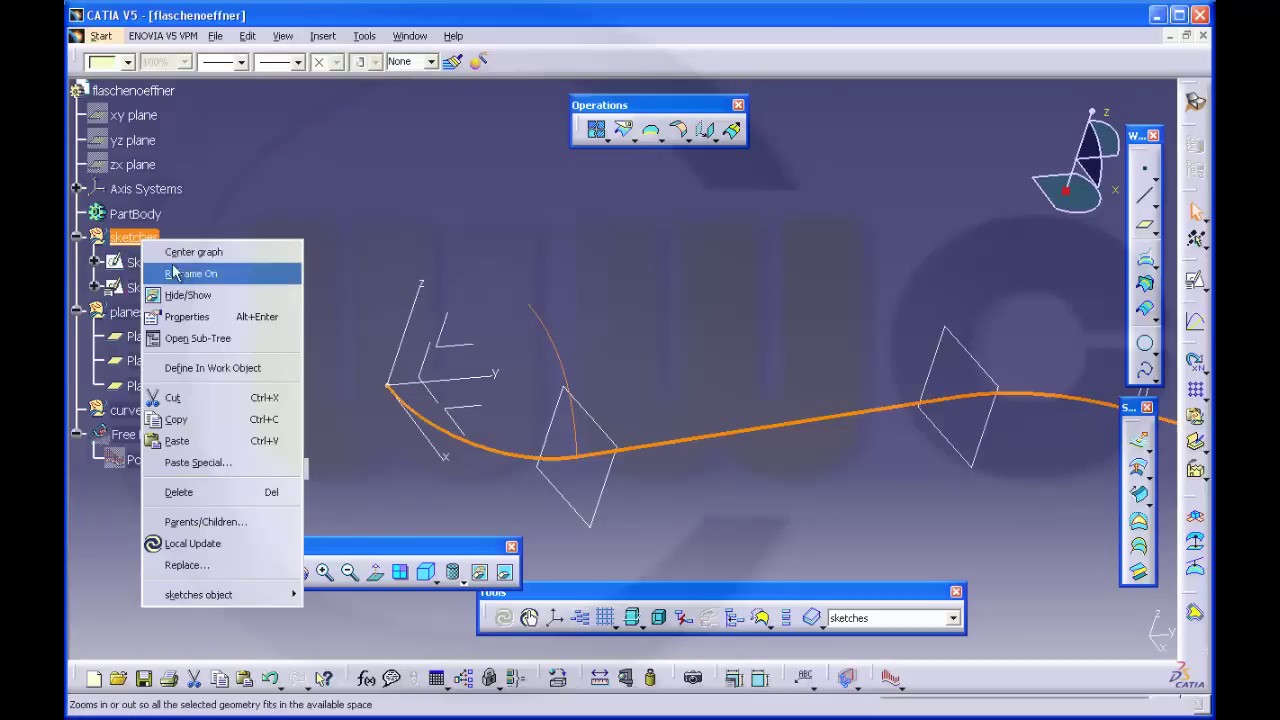
left_click(187, 445)
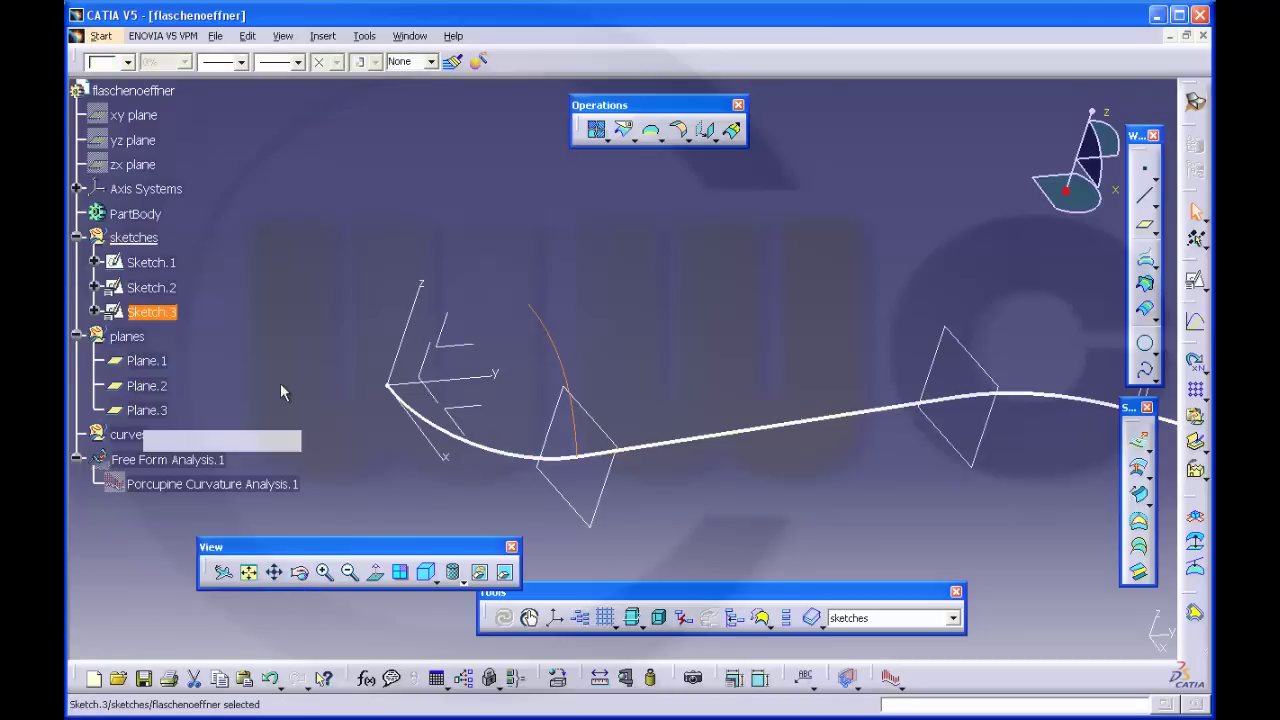
Change the support of the copied sketch, Sketch.3, to Plane.2 and turn off its Reverse H orientation
right_click(163, 315)
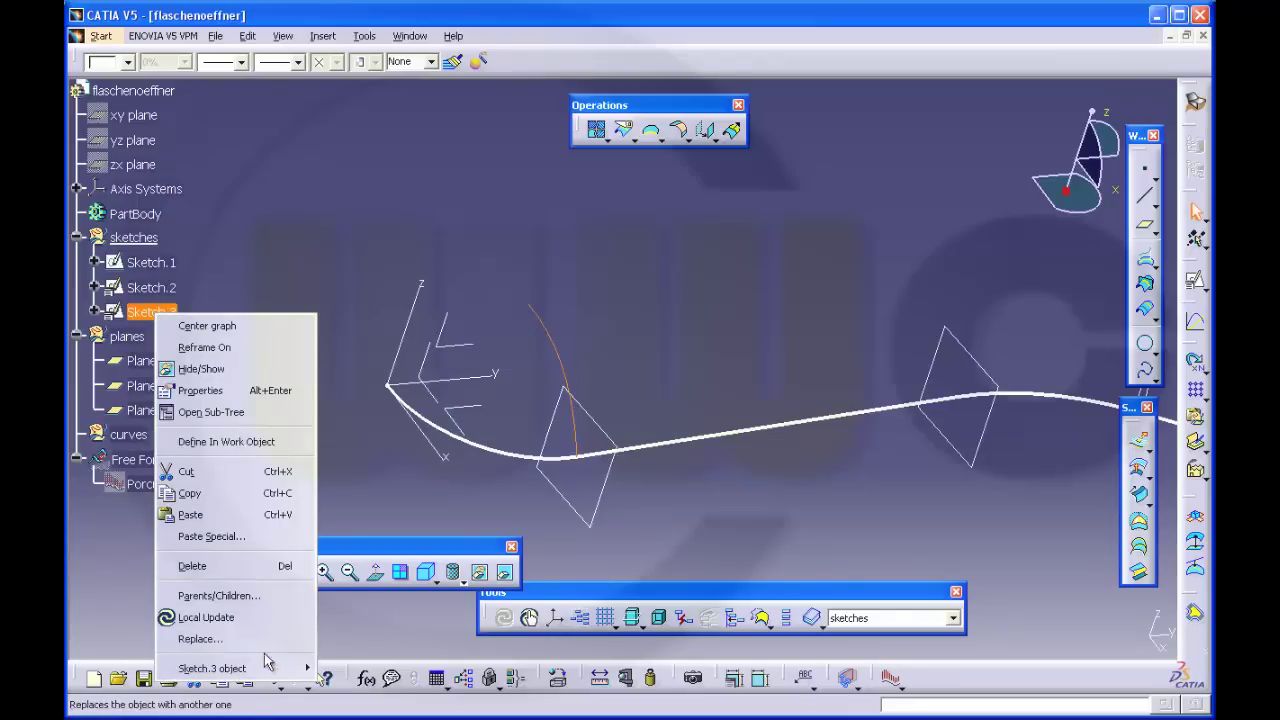
mouse_move(267, 668)
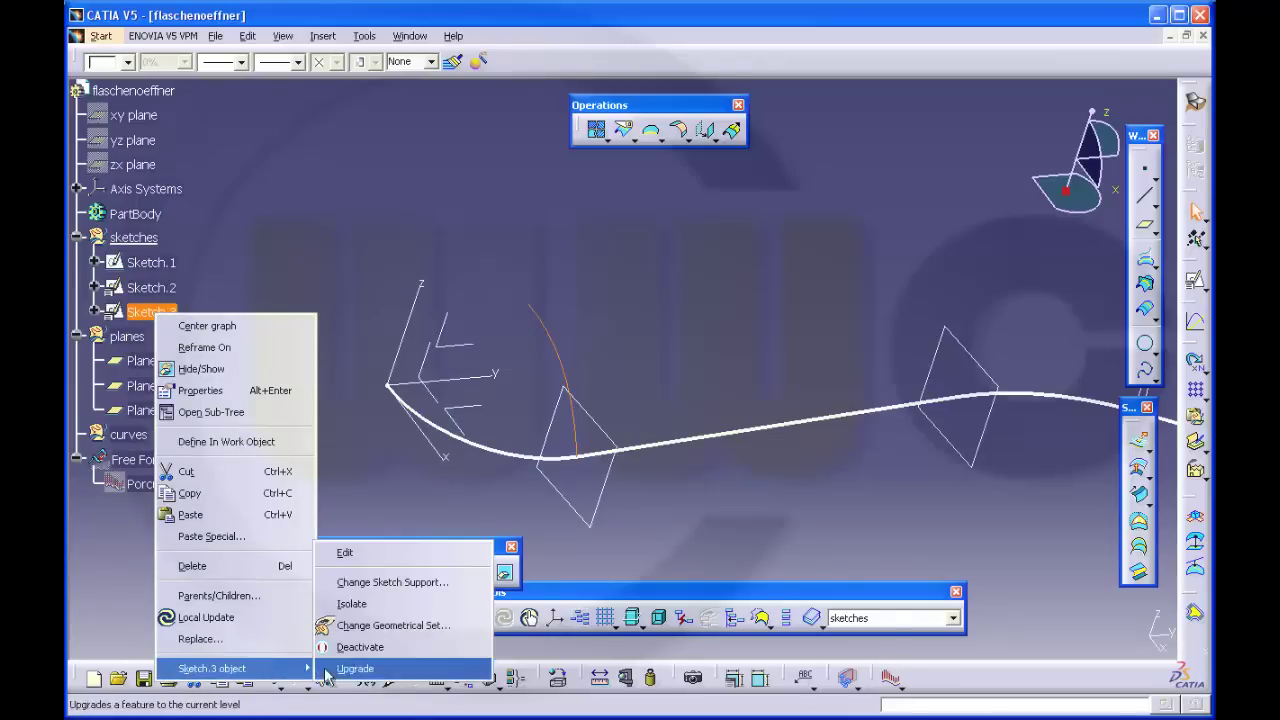
left_click(385, 577)
left_click(636, 396)
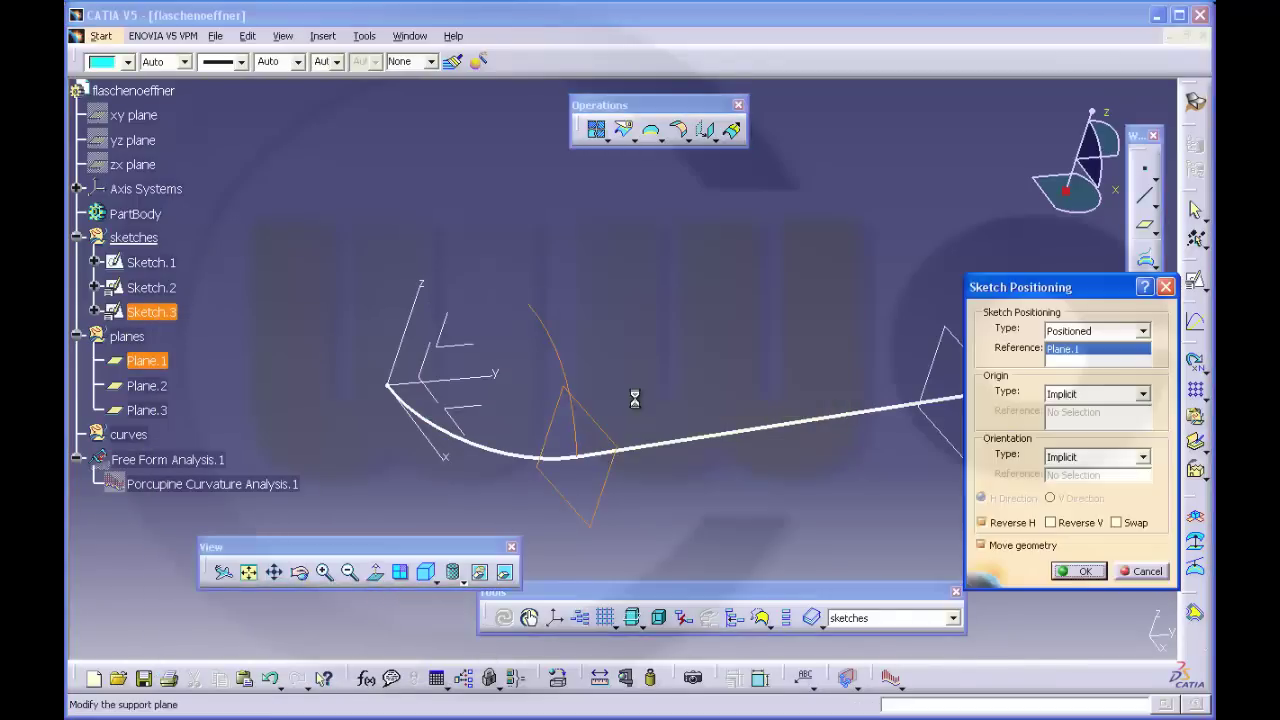
left_click(930, 356)
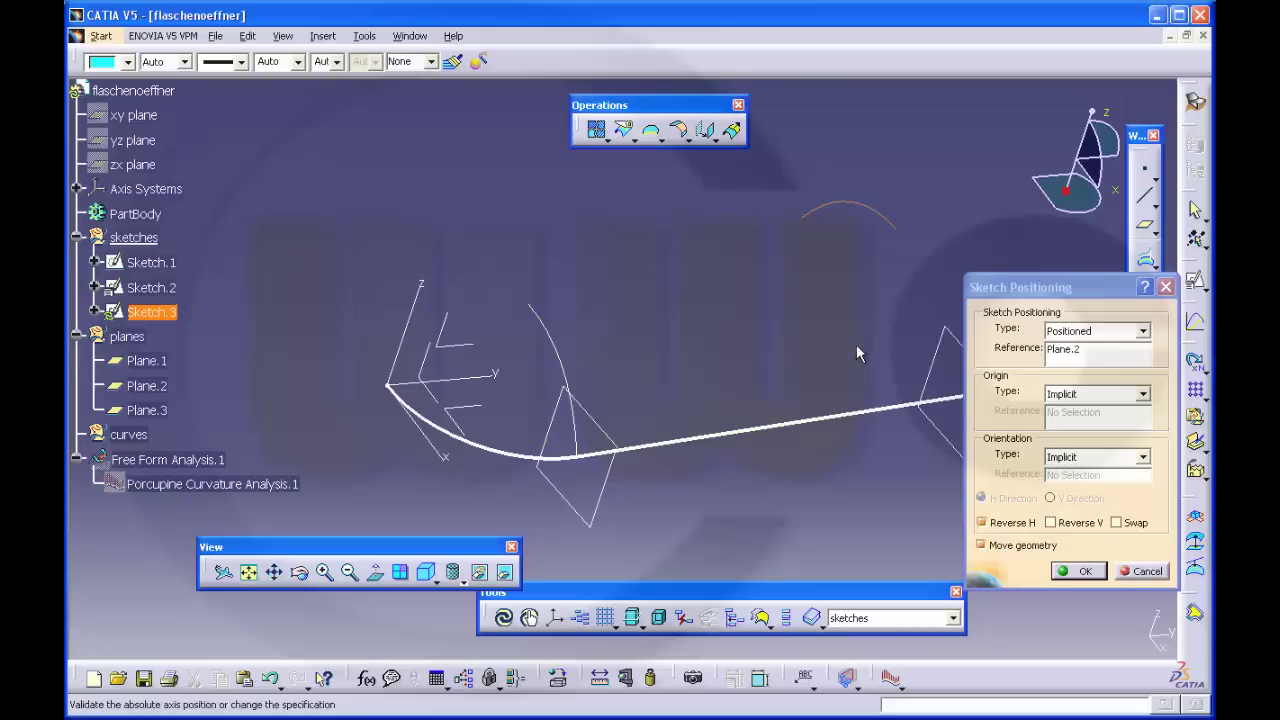
left_click(981, 522)
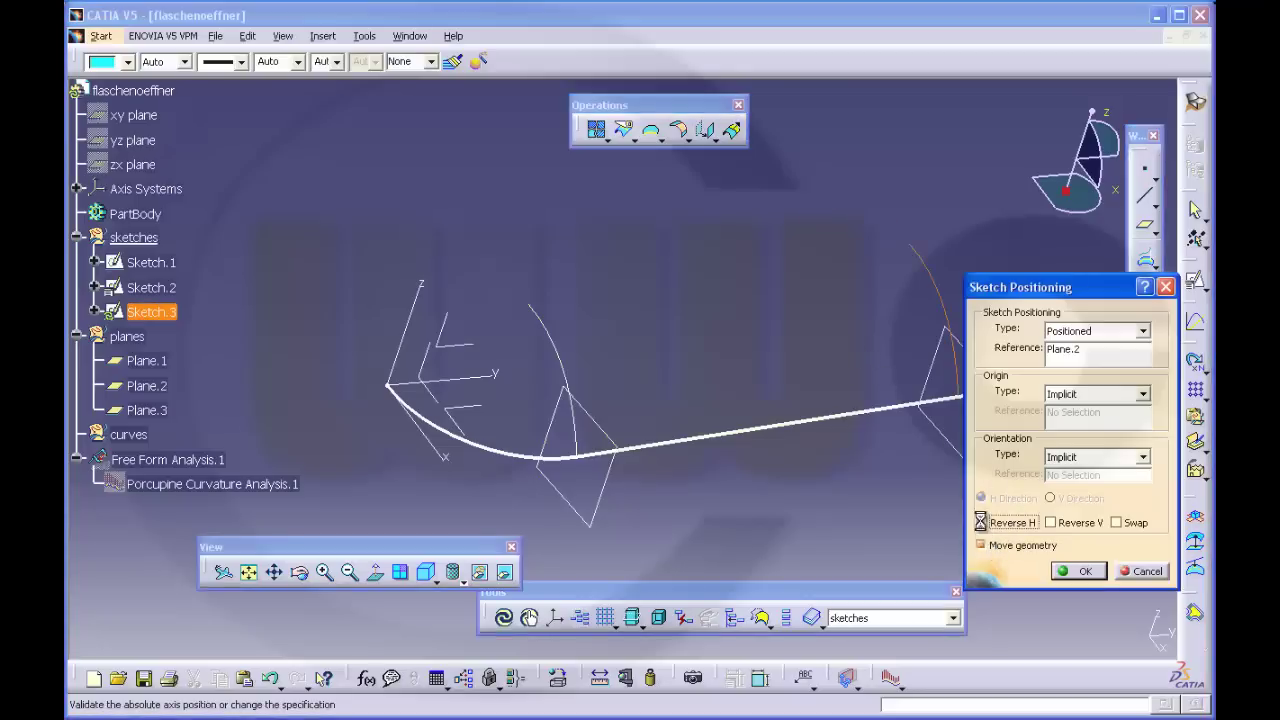
left_click(1079, 573)
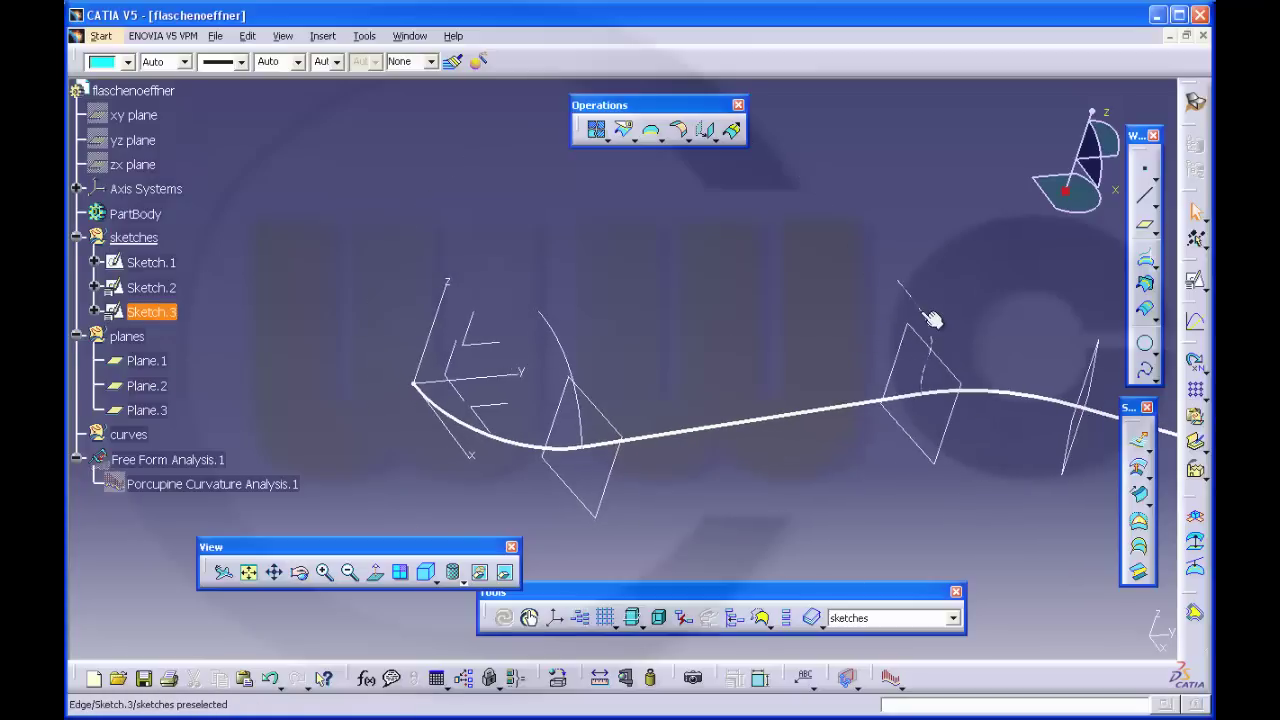
Open Sketch.3 and delete the horizontal and vertical distance constraints on the spline's middle control point
double_click(160, 313)
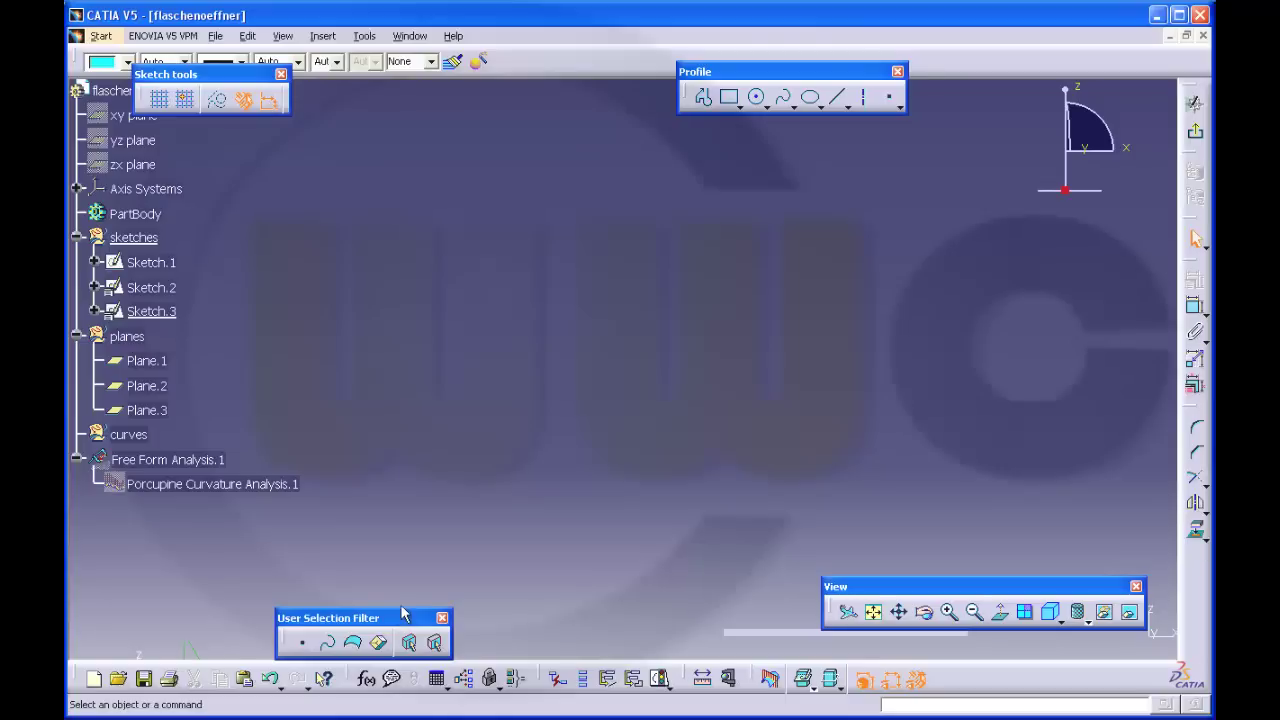
left_click(872, 612)
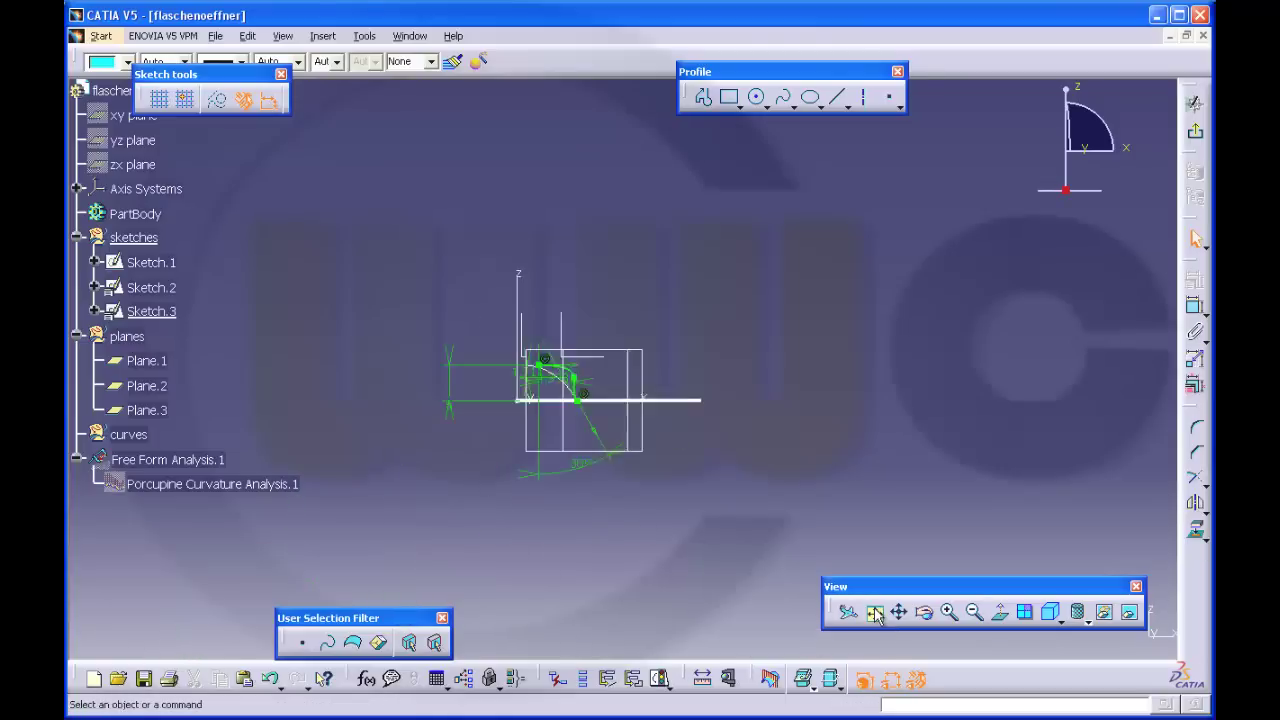
mouse_move(658, 513)
middle_mouse_down()
mouse_move(623, 509)
mouse_move(623, 434)
mouse_move(694, 468)
mouse_move(821, 375)
mouse_move(611, 354)
middle_mouse_up()
left_click(603, 340)
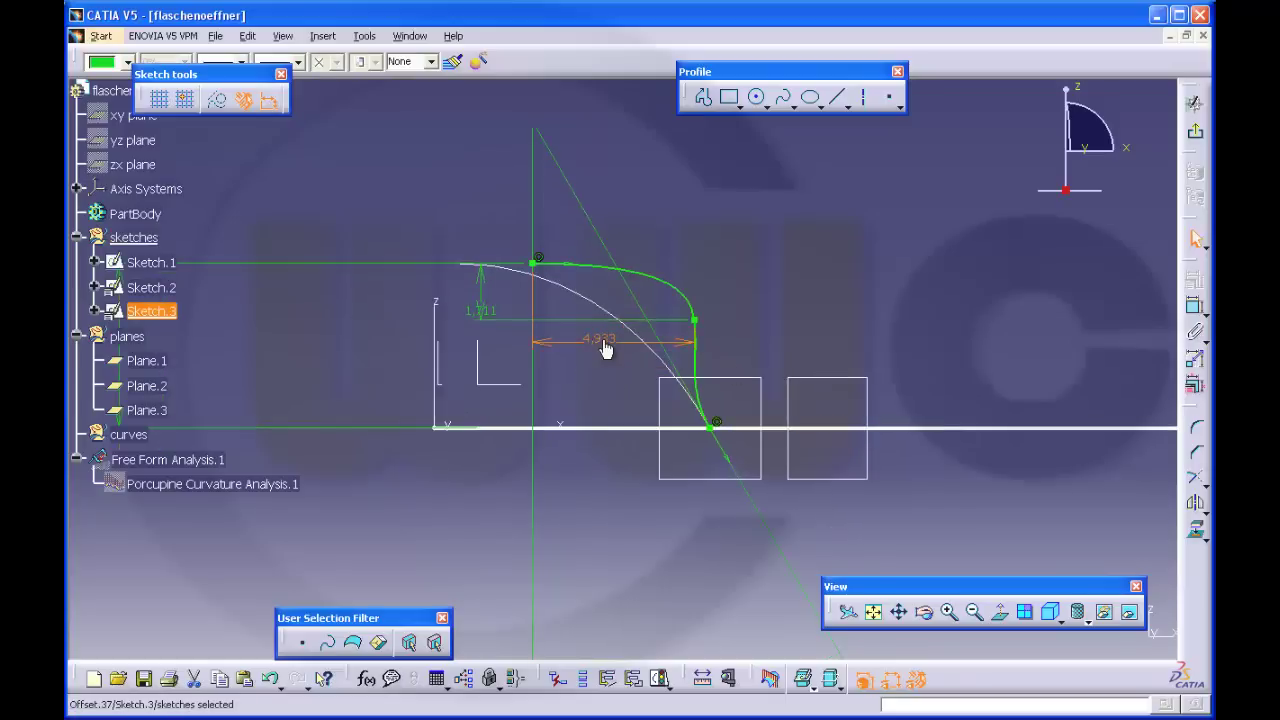
left_click(484, 309)
left_click(509, 318)
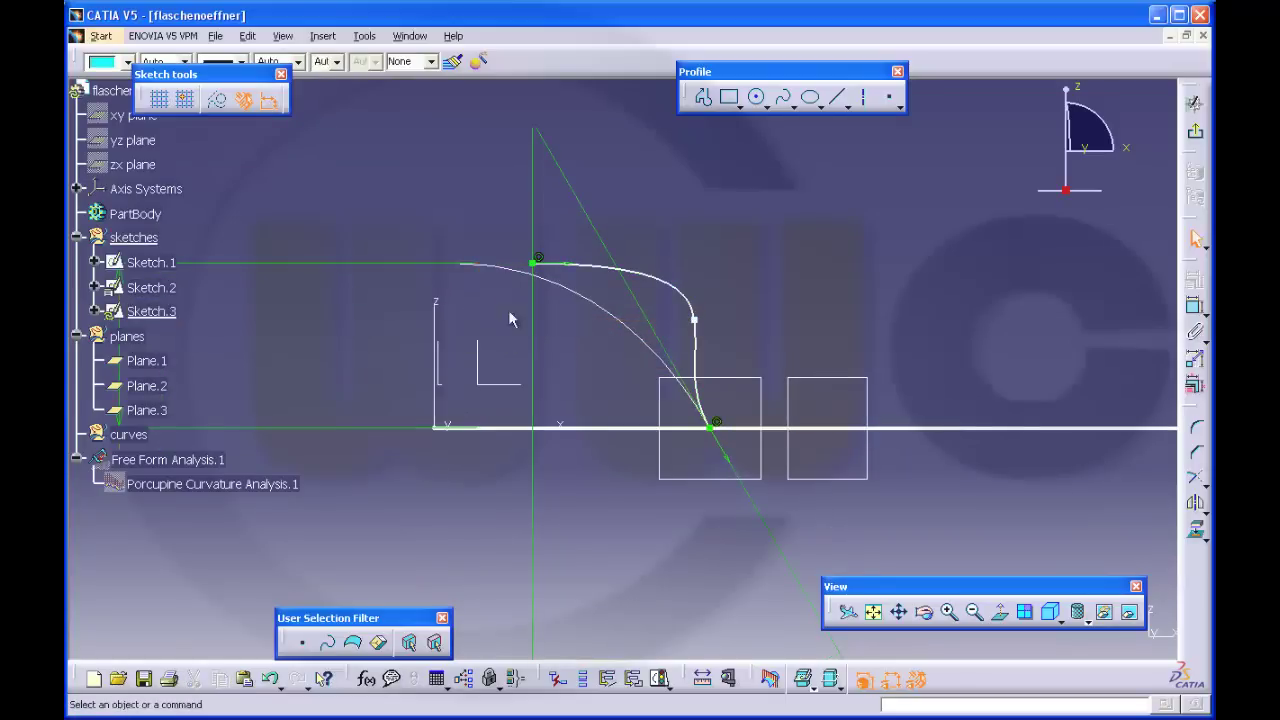
Set the spline's height constraint in Sketch.3 to 4.4 mm and pull the middle control point inward to flatten the curve
mouse_move(827, 364)
middle_mouse_down()
mouse_move(846, 343)
mouse_move(863, 429)
middle_mouse_up()
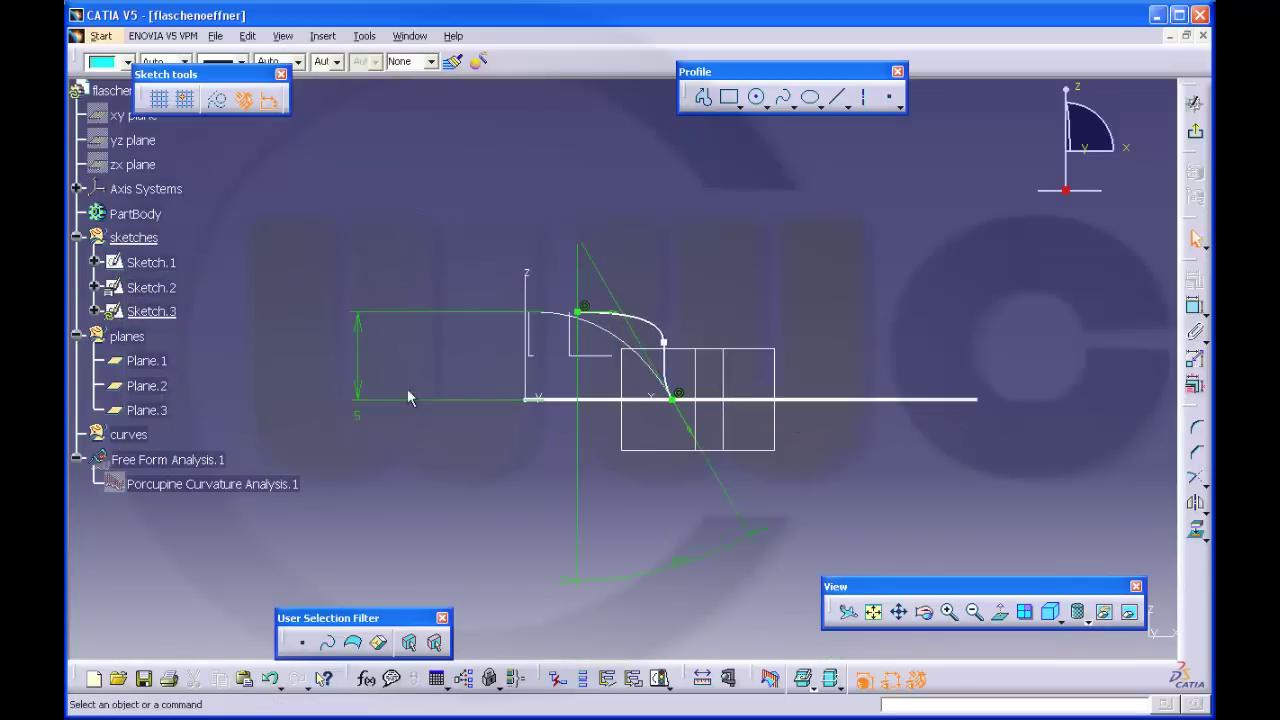
double_click(361, 419)
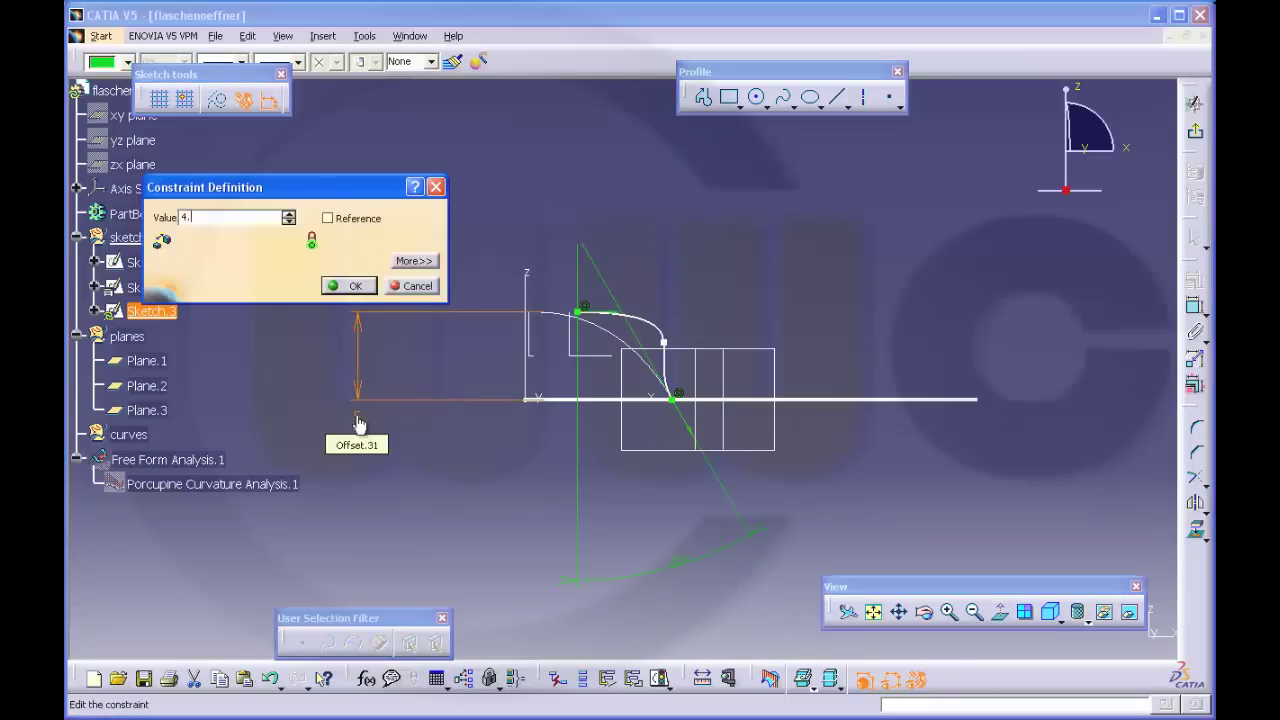
type("4.4")
key("Return")
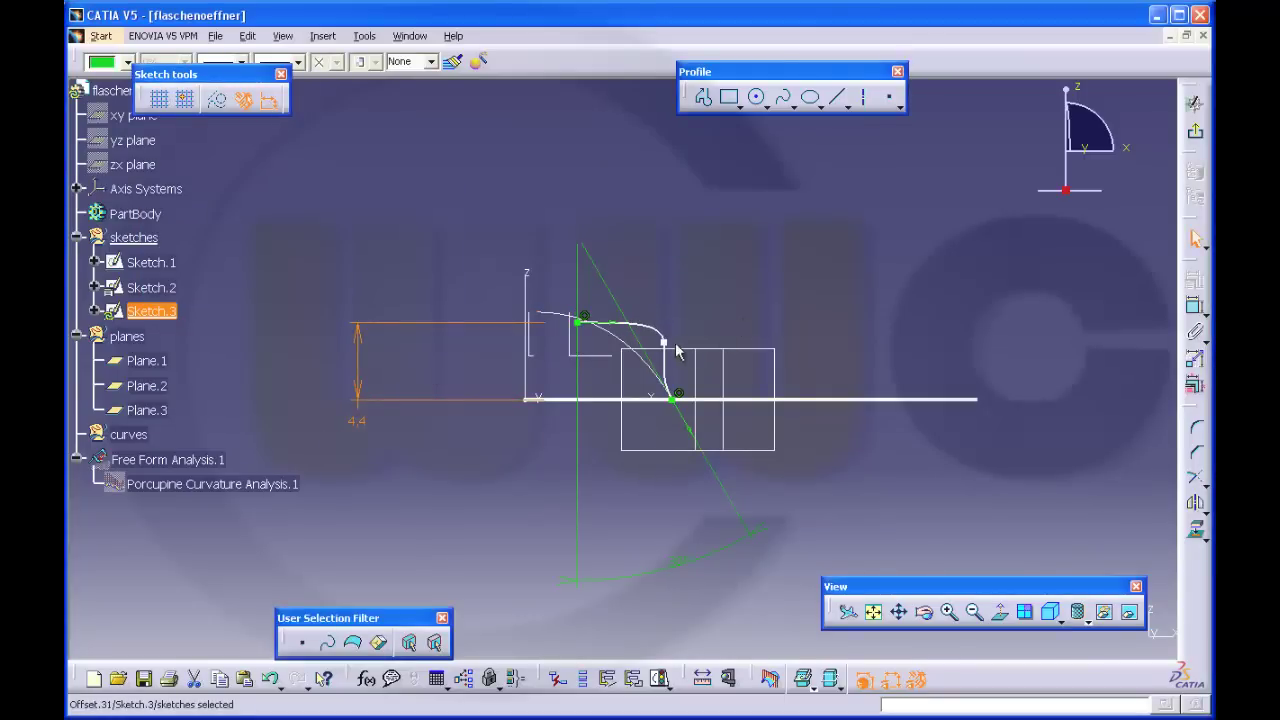
left_click_drag(674, 349, 649, 366)
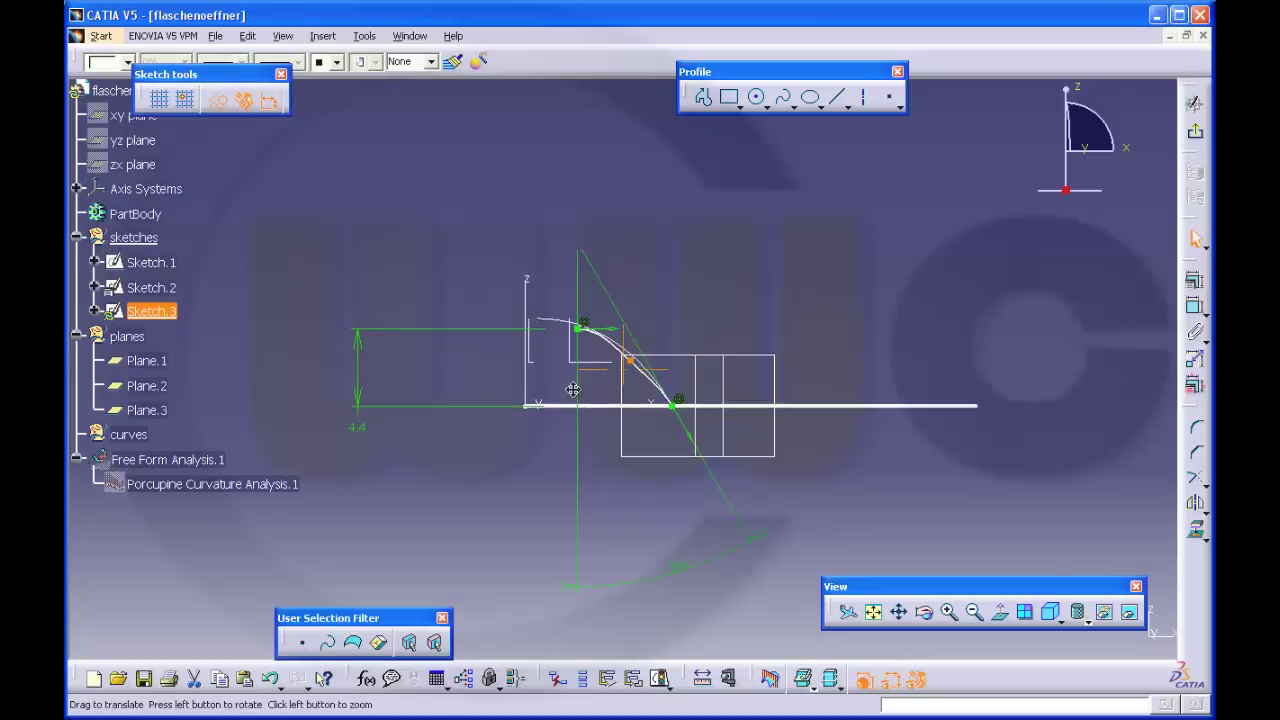
Detach the spline's lower endpoint from its old coincidence and constrain it coincident with the outline curve at Plane.2
mouse_move(571, 383)
middle_mouse_down()
mouse_move(572, 420)
mouse_move(589, 423)
mouse_move(557, 414)
mouse_move(493, 458)
mouse_move(537, 457)
middle_mouse_up()
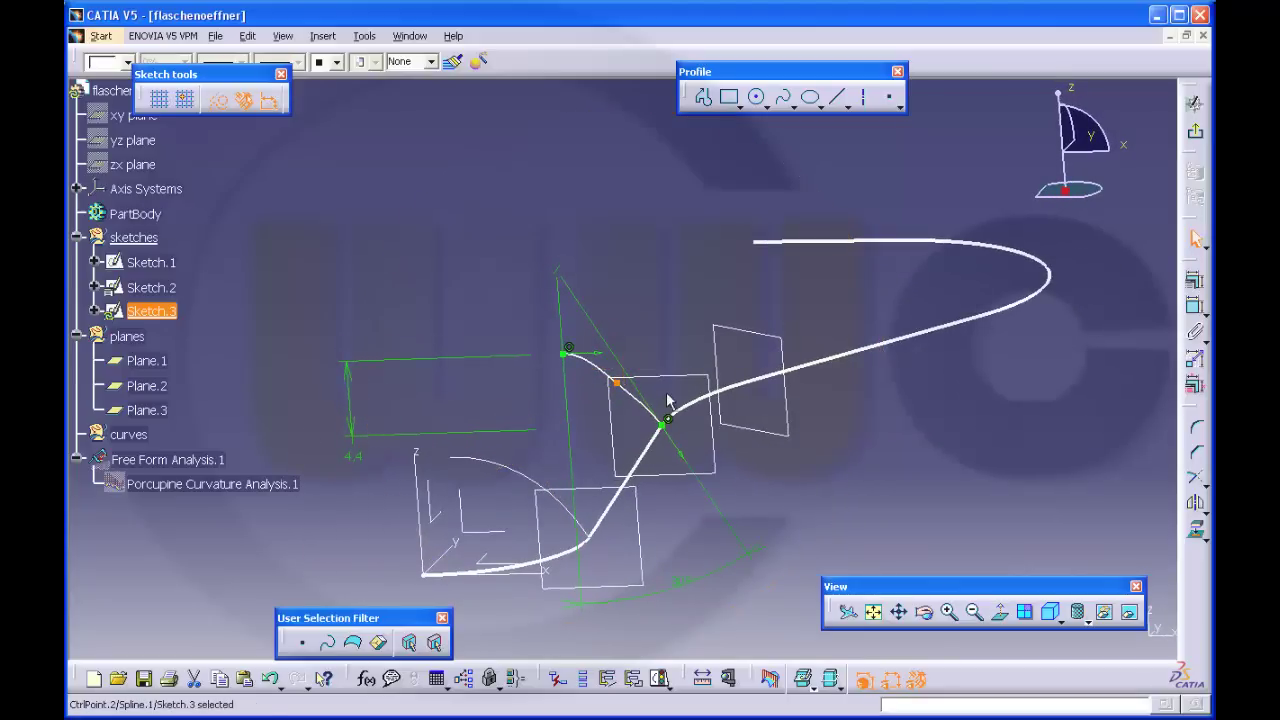
left_click(679, 421)
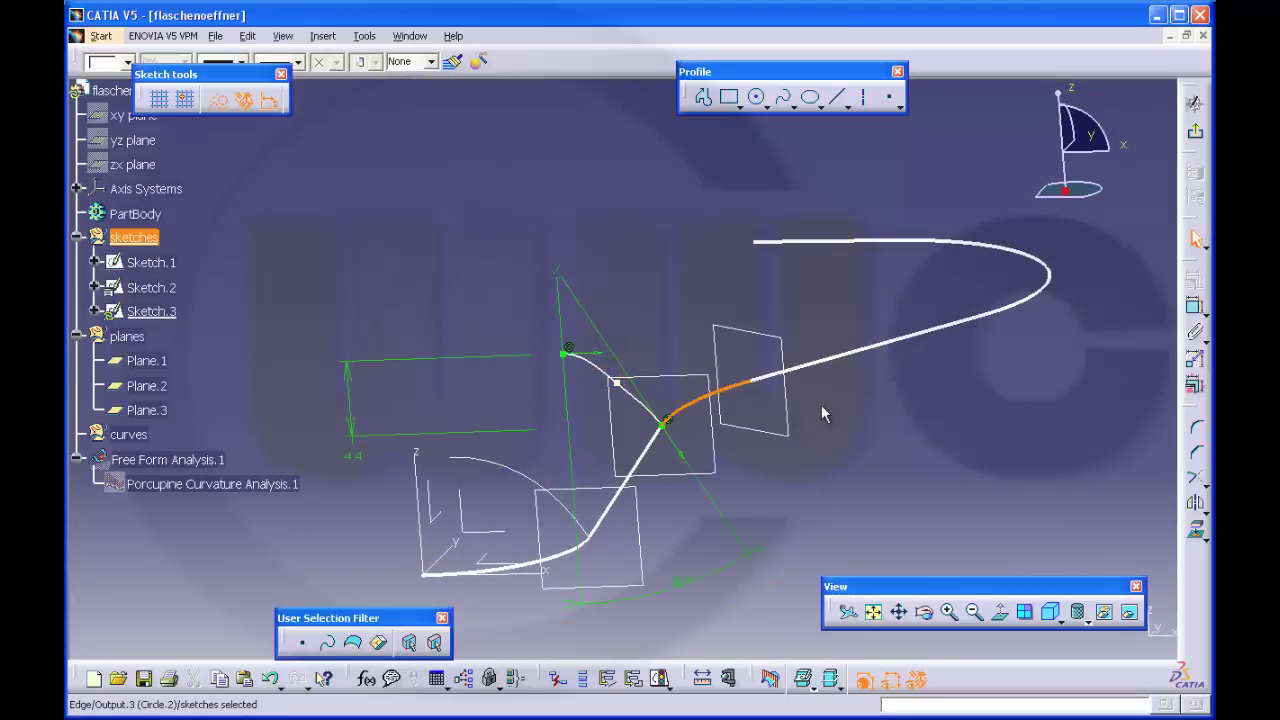
left_click(690, 455)
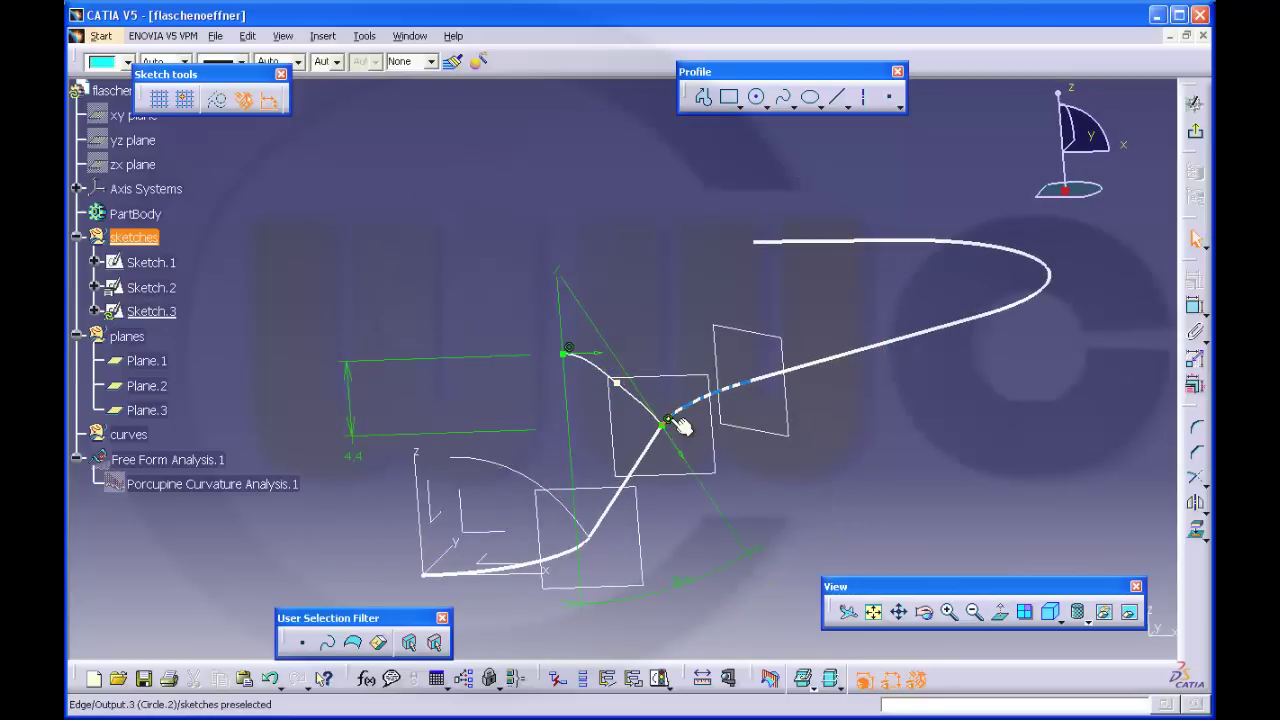
mouse_move(670, 422)
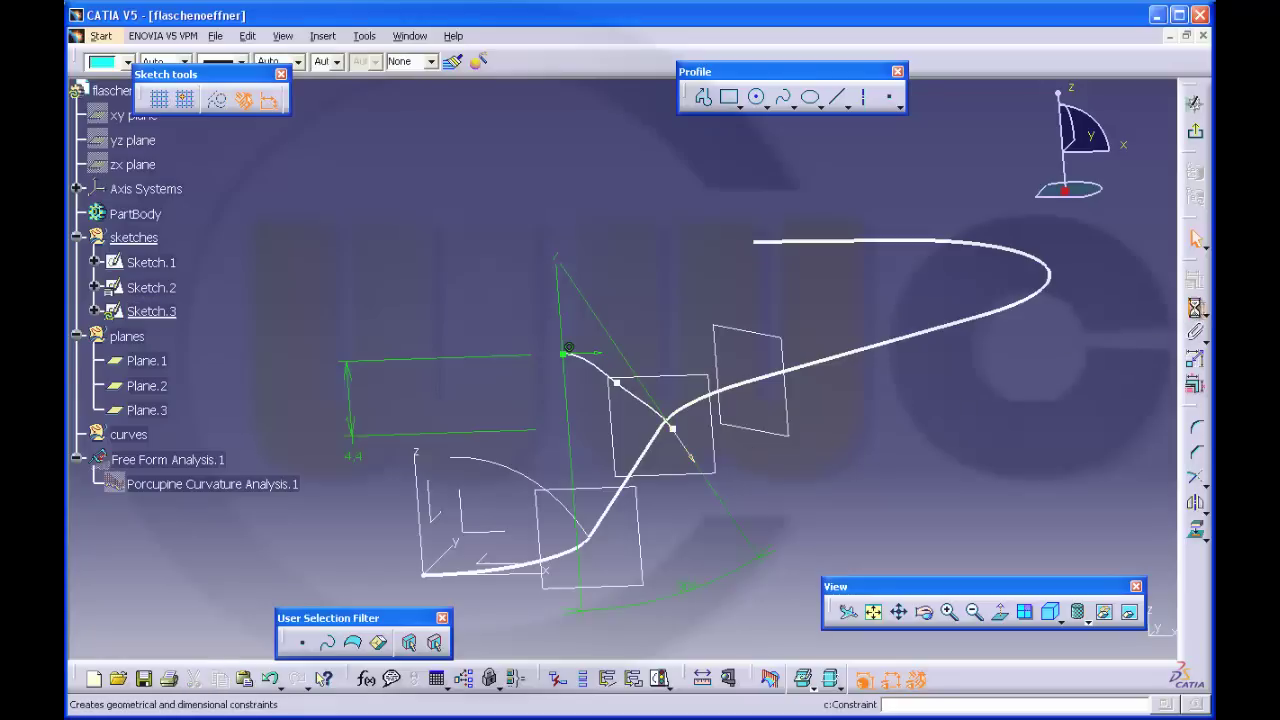
left_click(1195, 307)
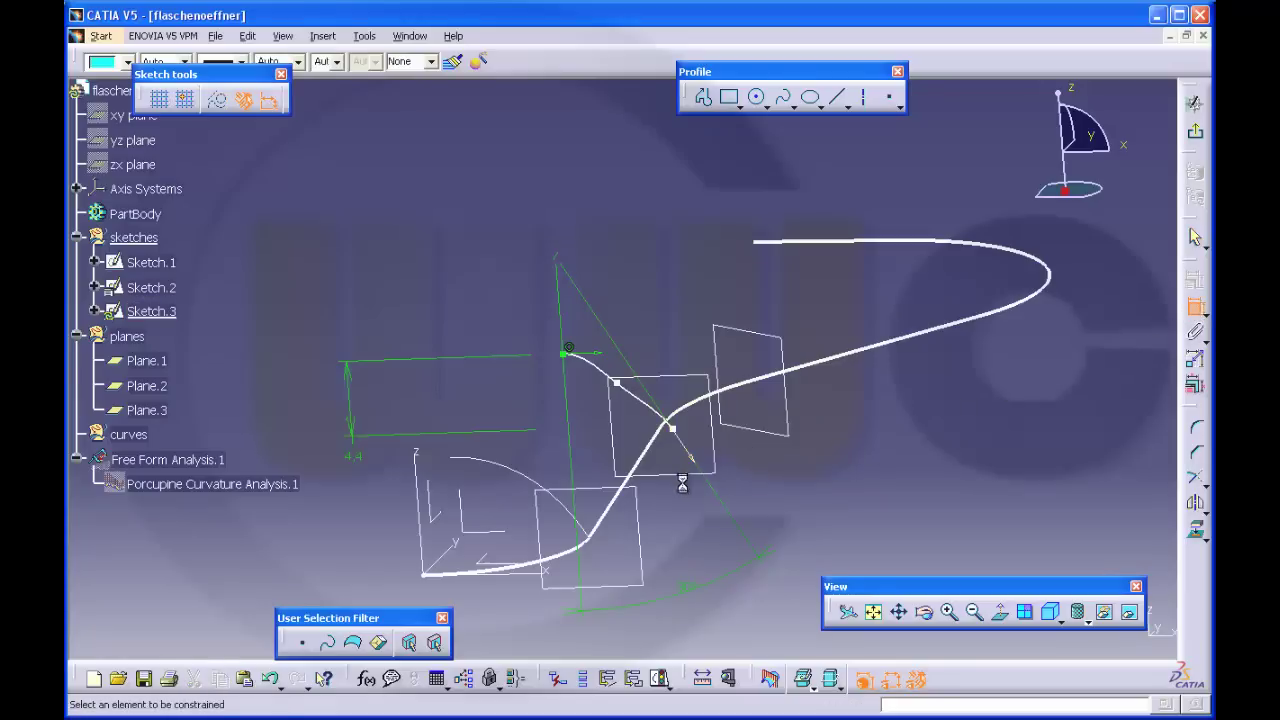
left_click(675, 430)
right_click(729, 449)
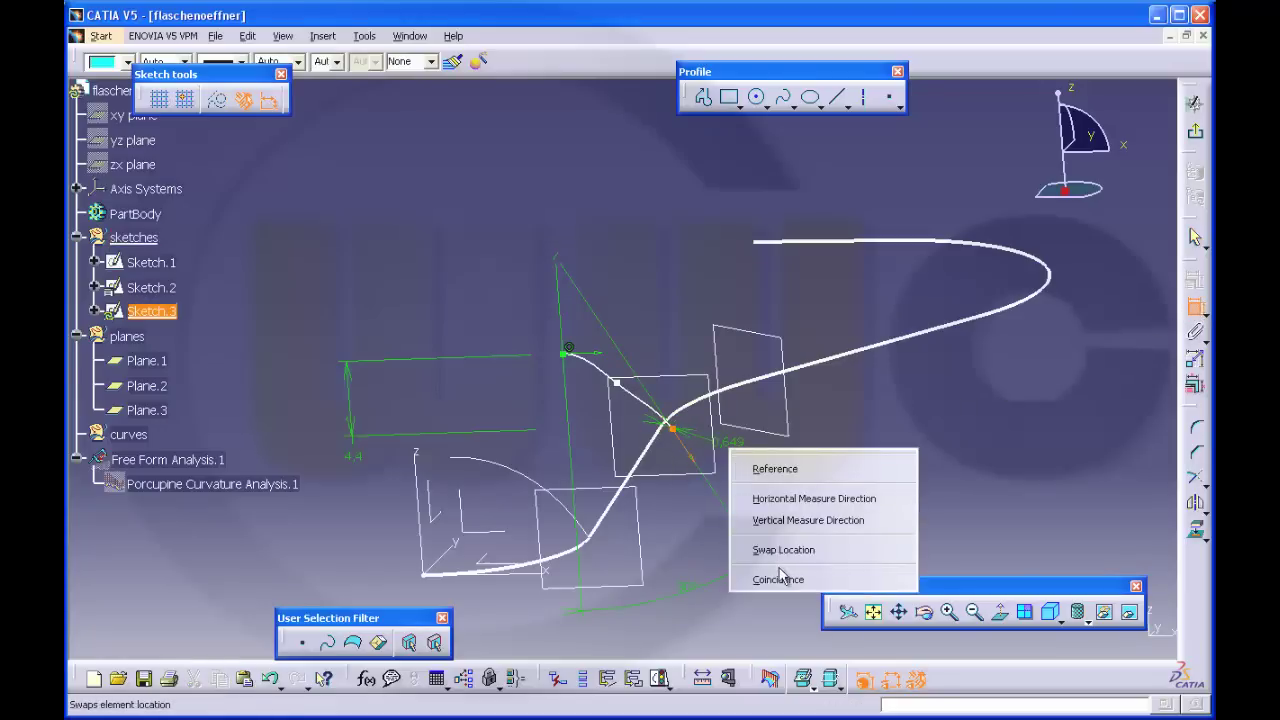
left_click(778, 580)
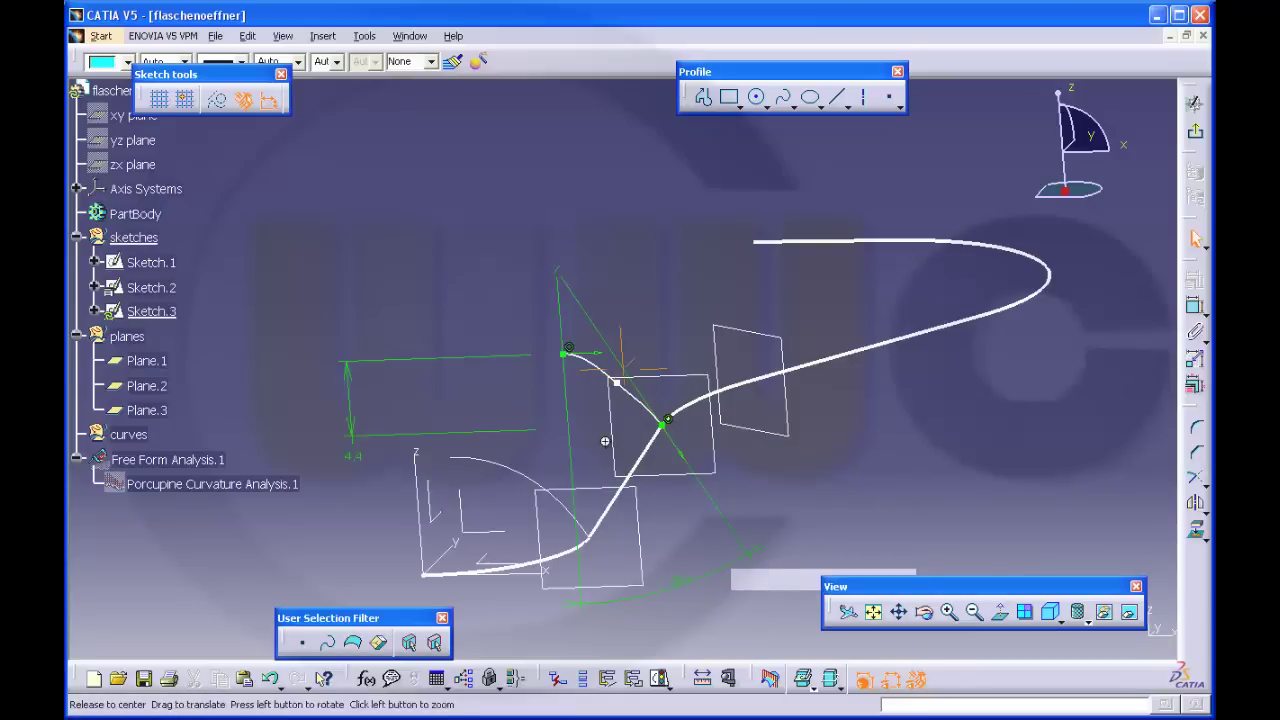
View Sketch.3 normal to its plane, reposition the spline's middle control point to form a smooth arc, and exit the sketch
middle_click_drag(606, 443, 615, 440)
left_click(998, 612)
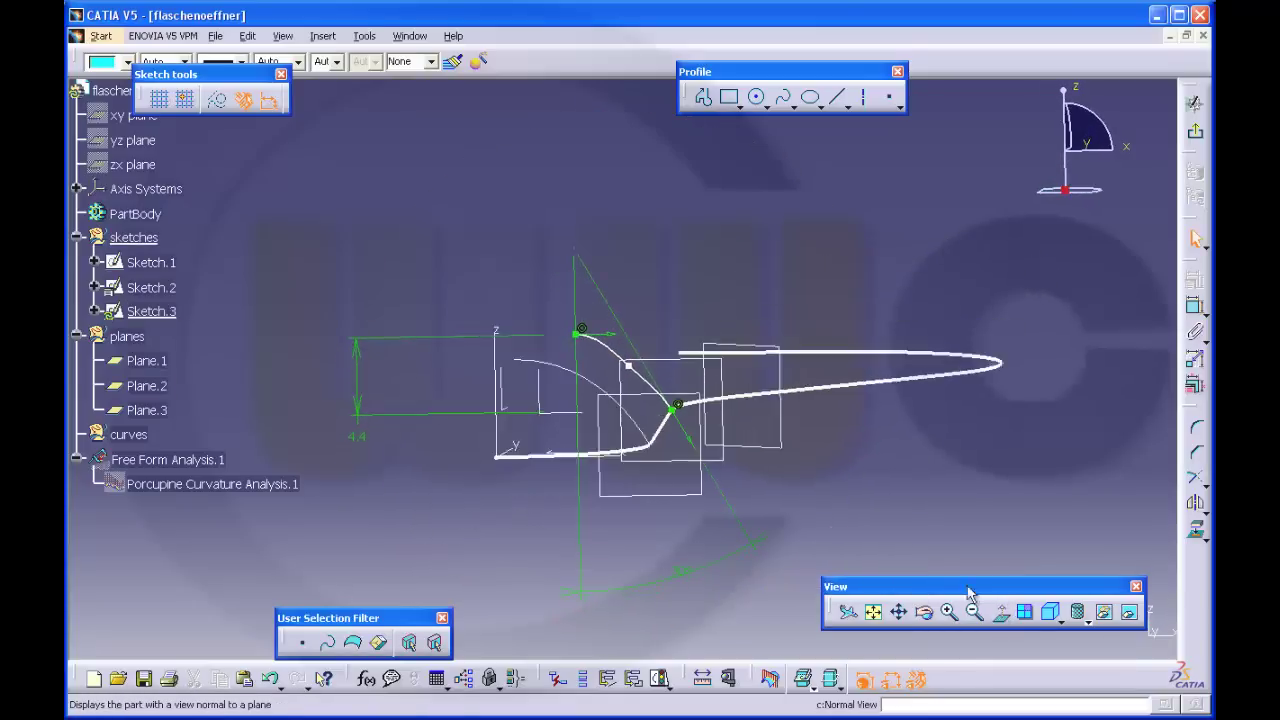
middle_click_drag(632, 392, 624, 262)
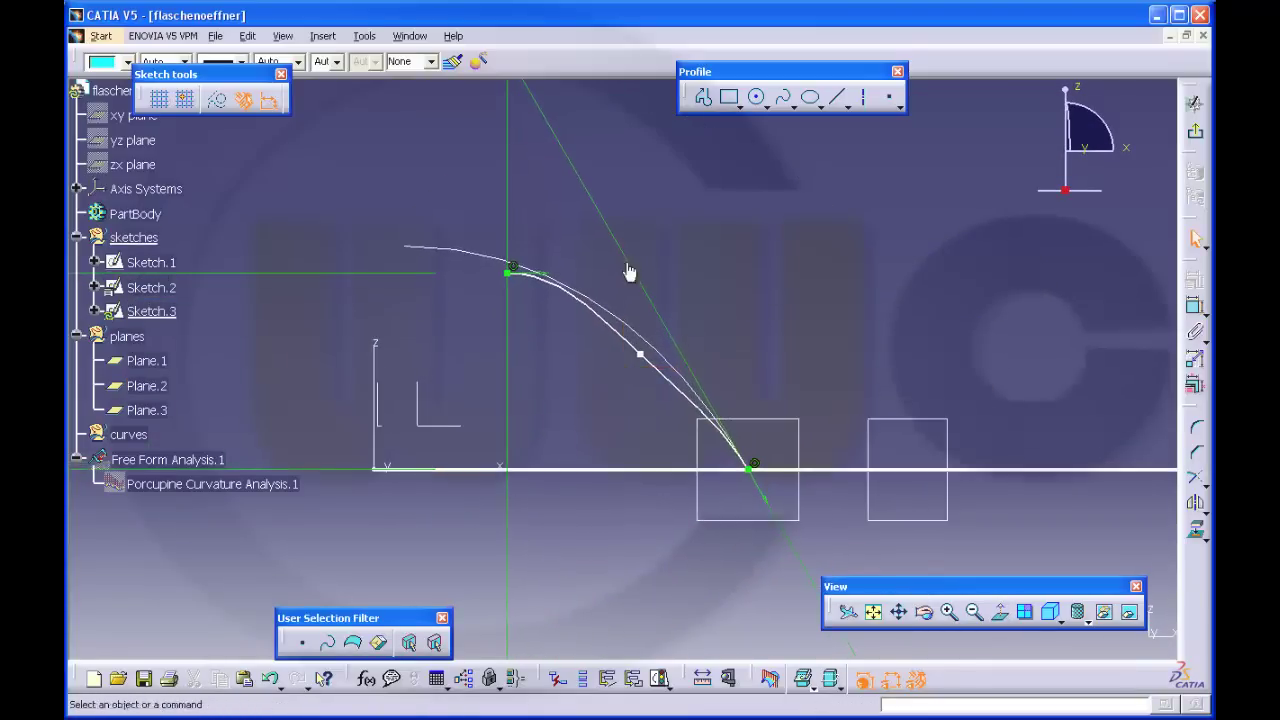
double_click(638, 355)
left_click_drag(638, 355, 655, 351)
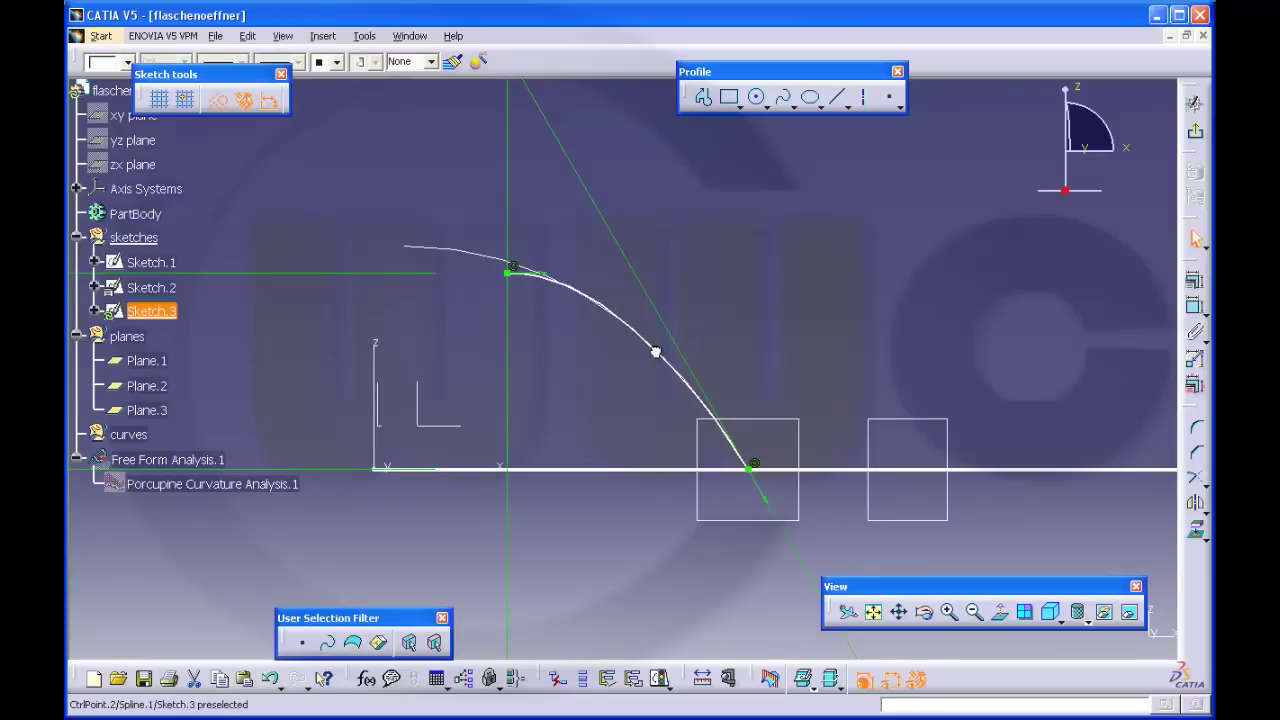
left_click_drag(655, 351, 634, 330)
left_click(1194, 131)
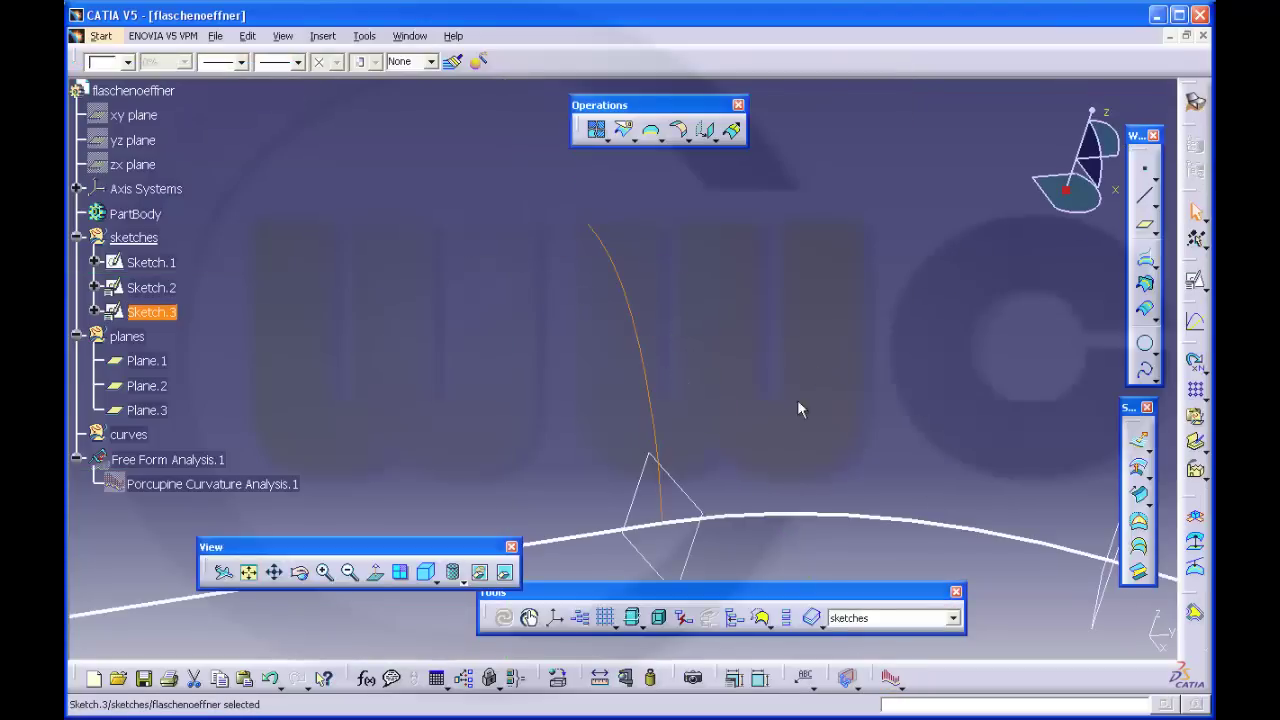
Add a porcupine curvature analysis of type Curvature to Sketch.3 and reopen the sketch for editing
left_click(890, 677)
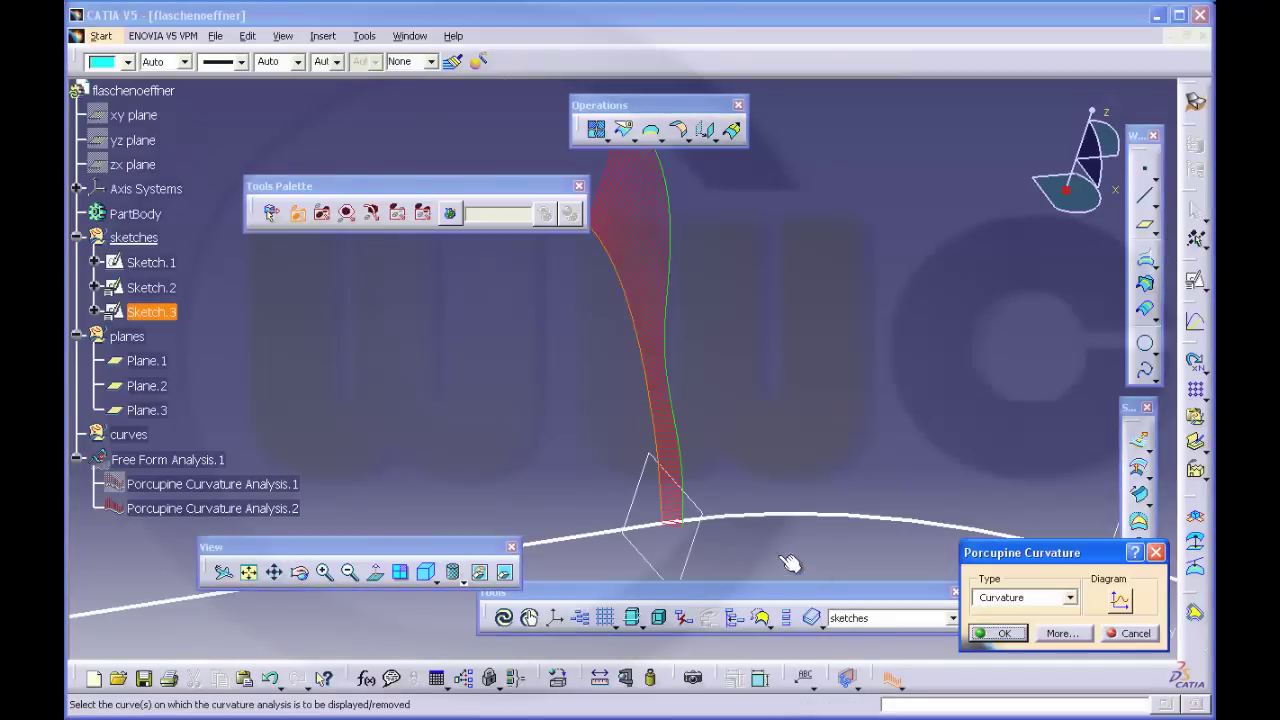
left_click(1000, 633)
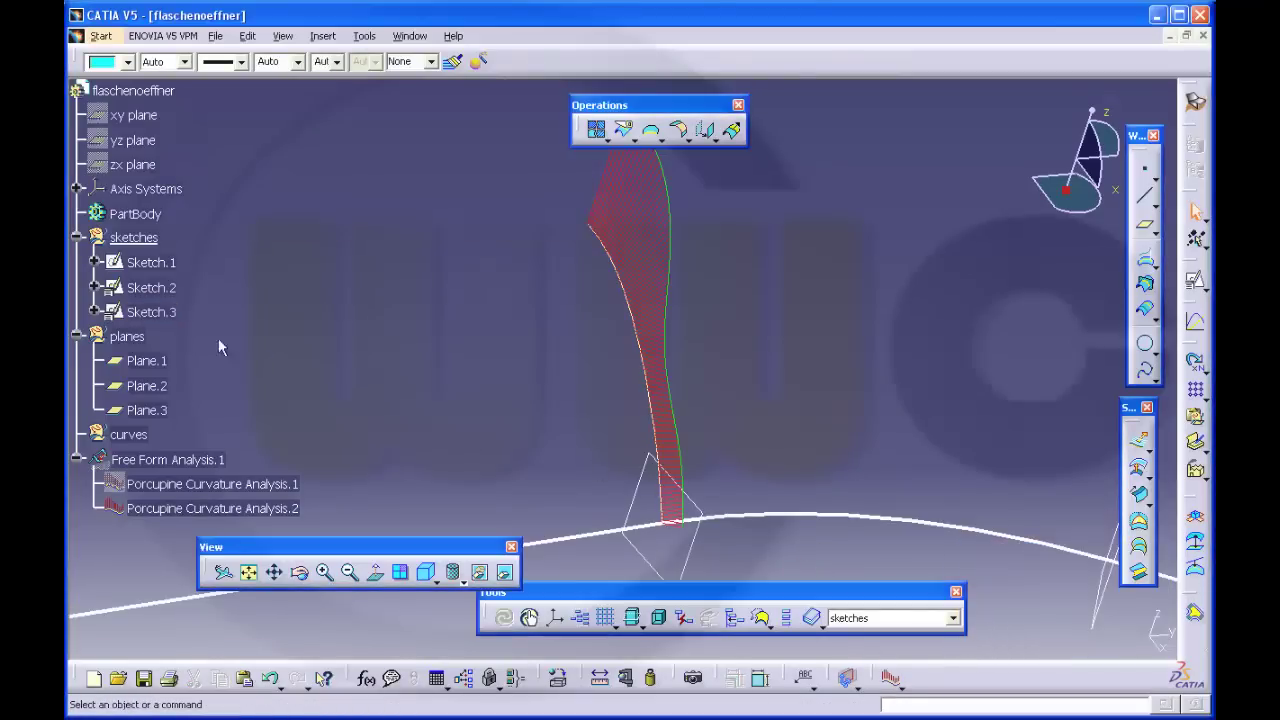
double_click(151, 311)
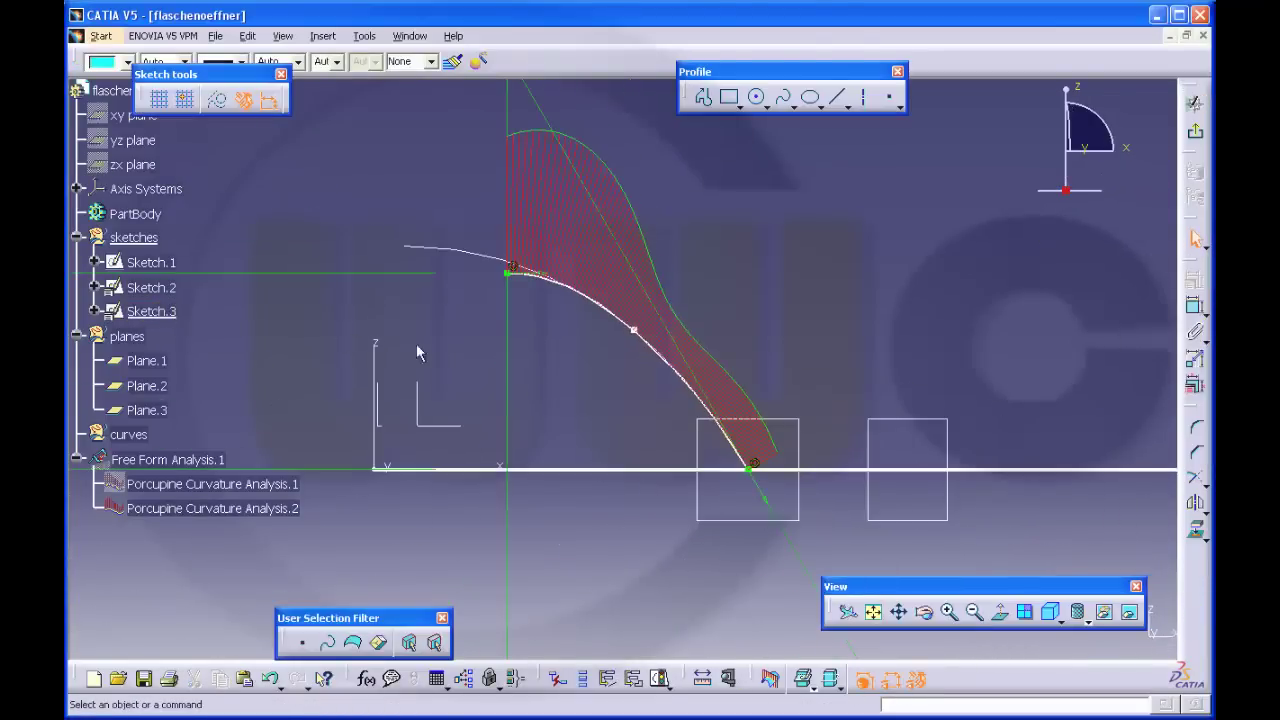
Move the spline's middle control point in Sketch.3 slightly upward and toward the upper endpoint to even out the curvature
left_click(636, 332)
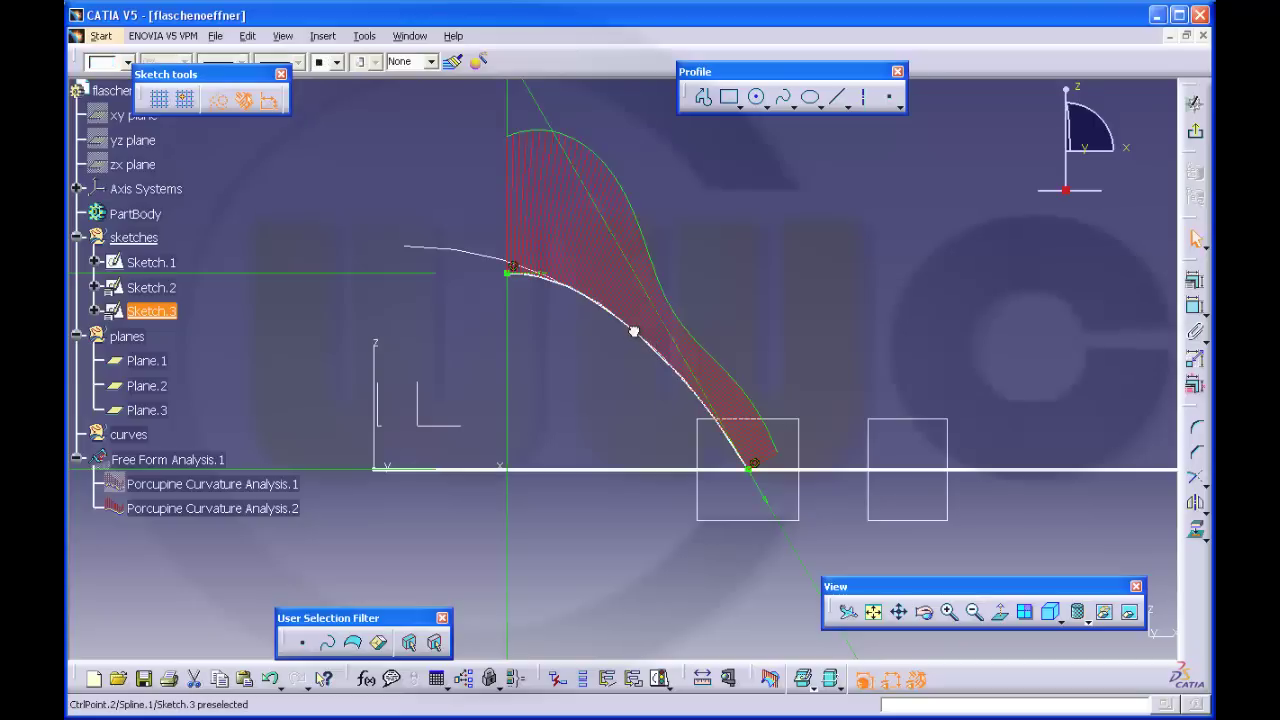
left_click_drag(636, 332, 639, 330)
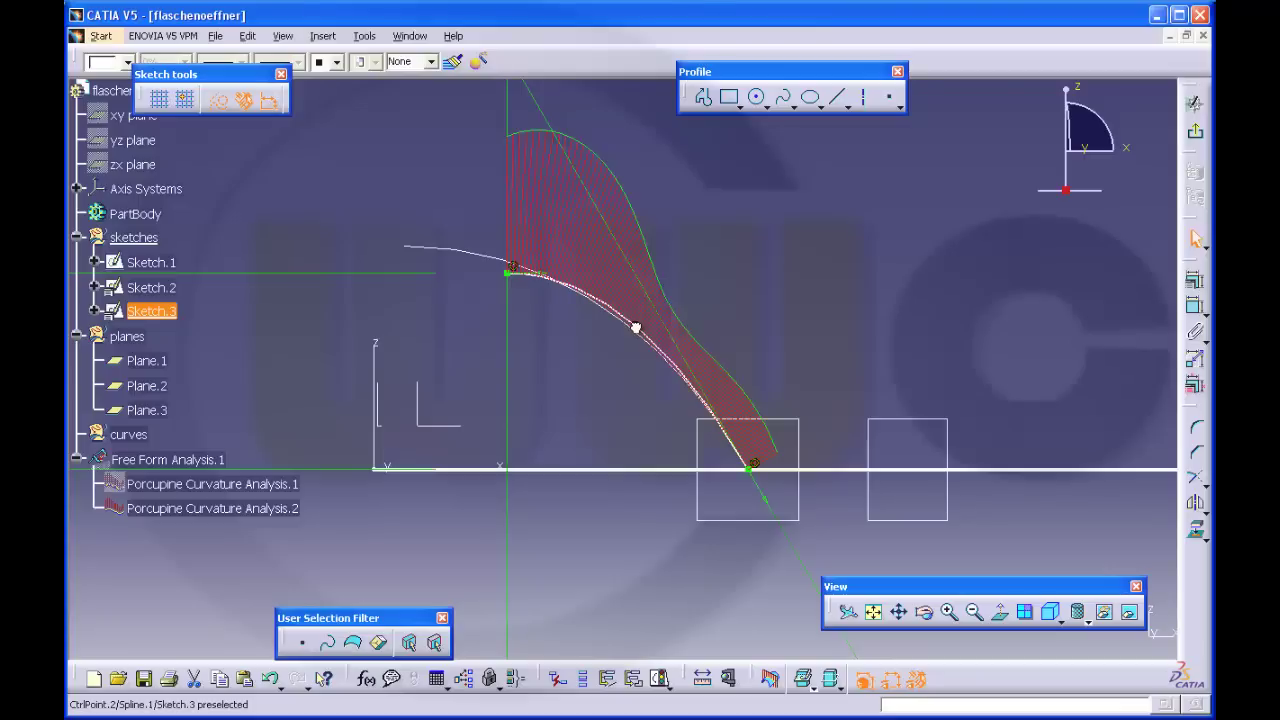
left_click_drag(633, 326, 624, 316)
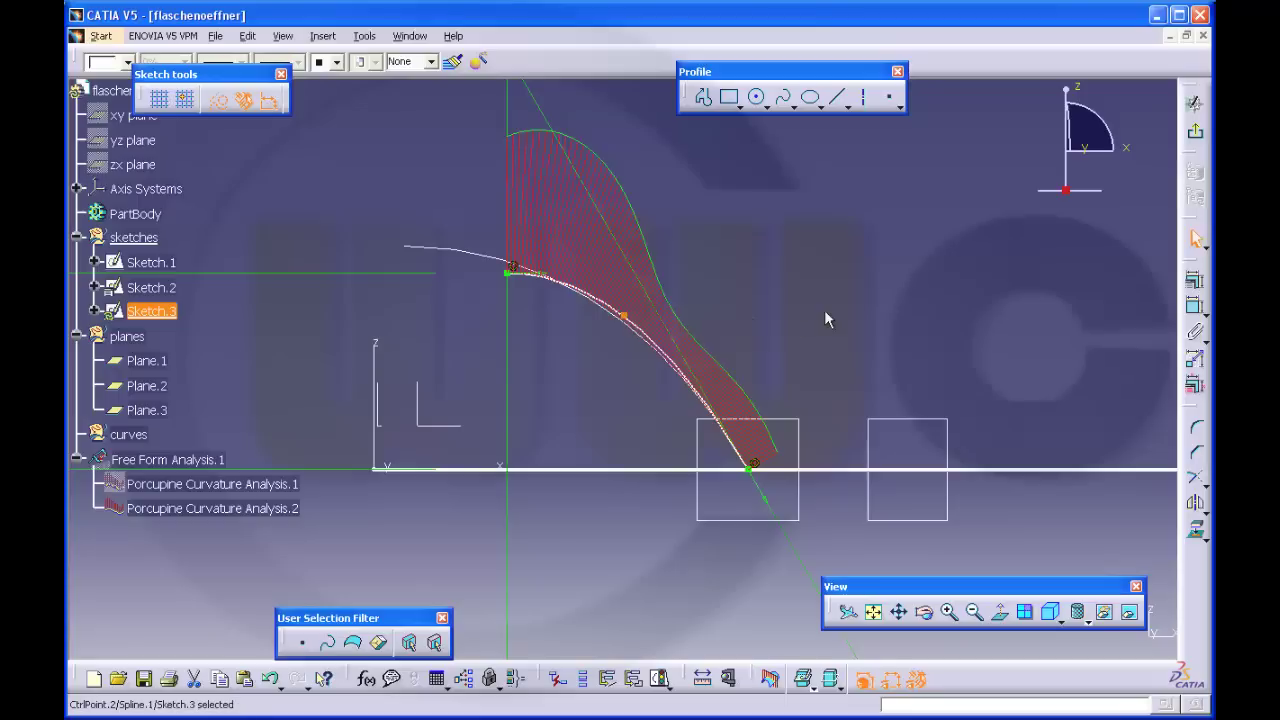
Exit and reopen Sketch.3 to update its curvature plot, shift the spline's middle control point slightly toward the lower endpoint, and exit
left_click(1193, 131)
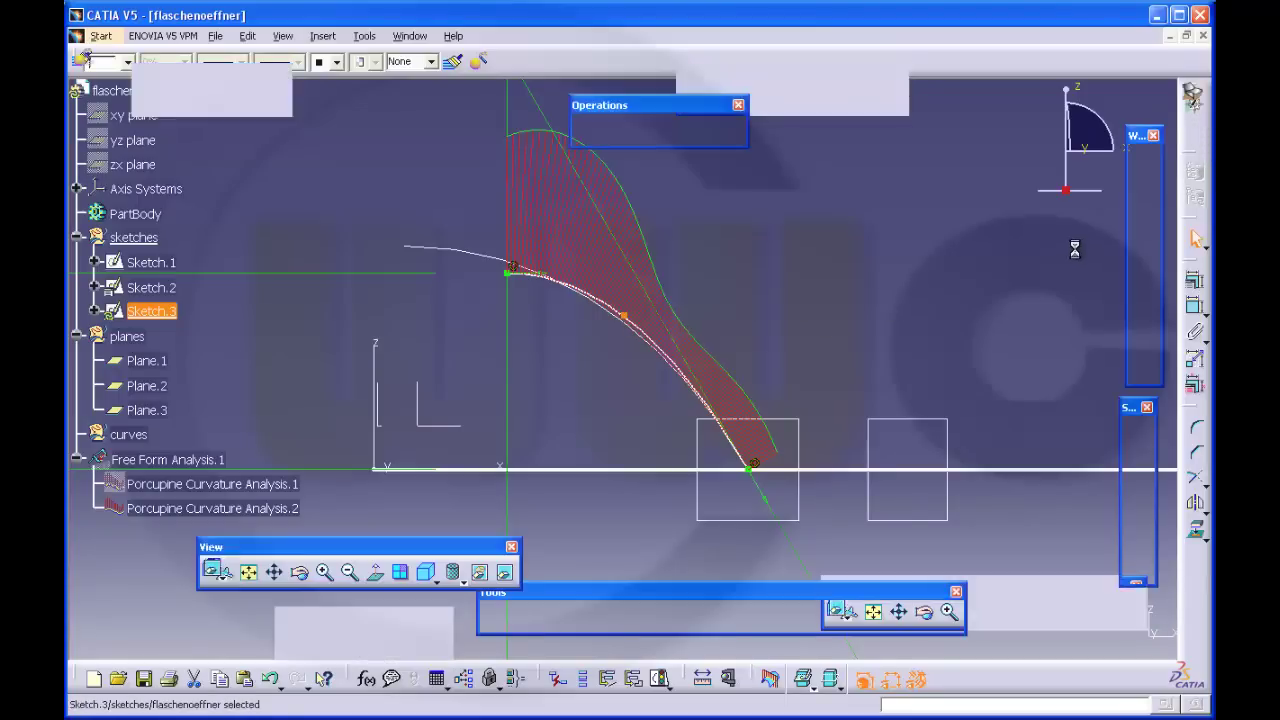
double_click(155, 312)
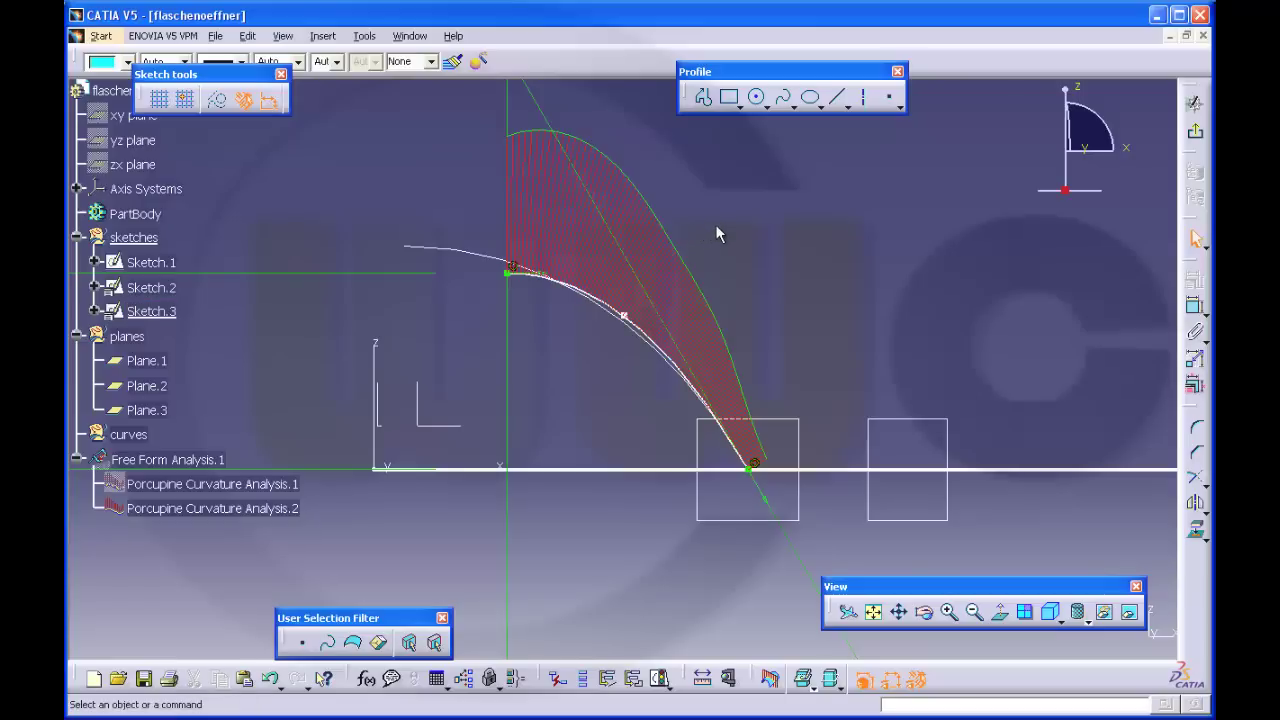
left_click(625, 319)
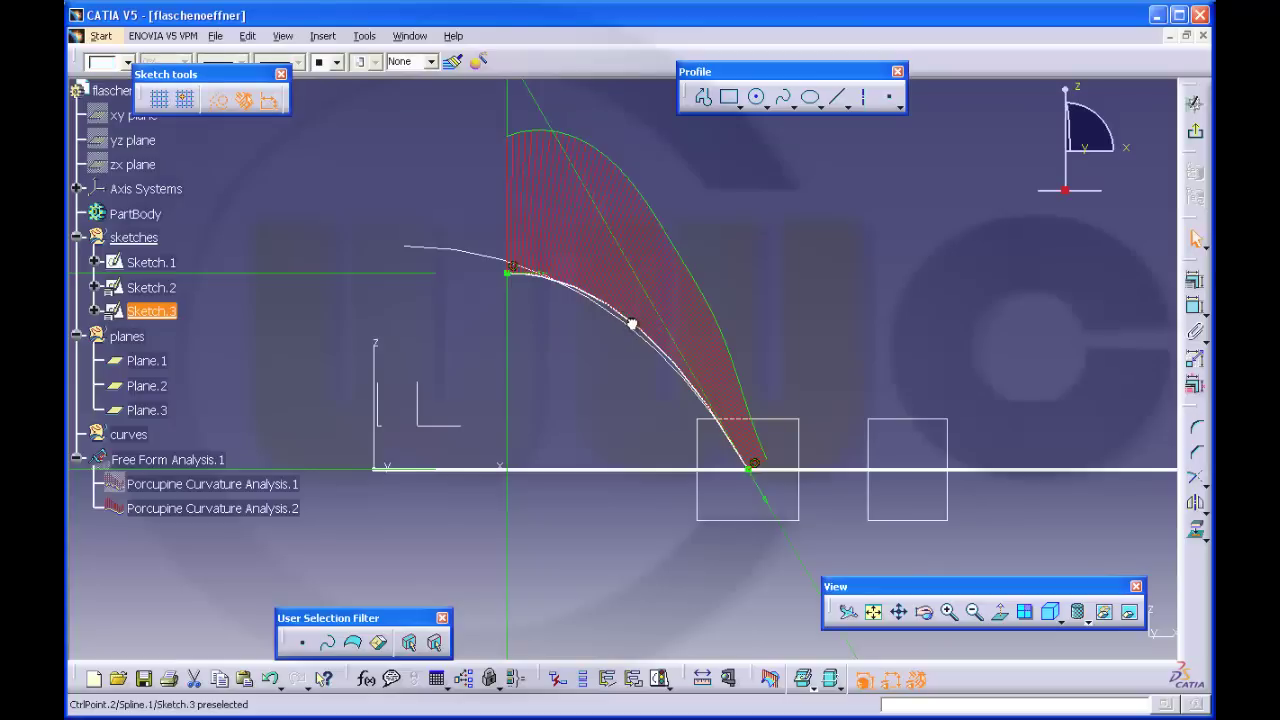
left_click_drag(632, 323, 635, 327)
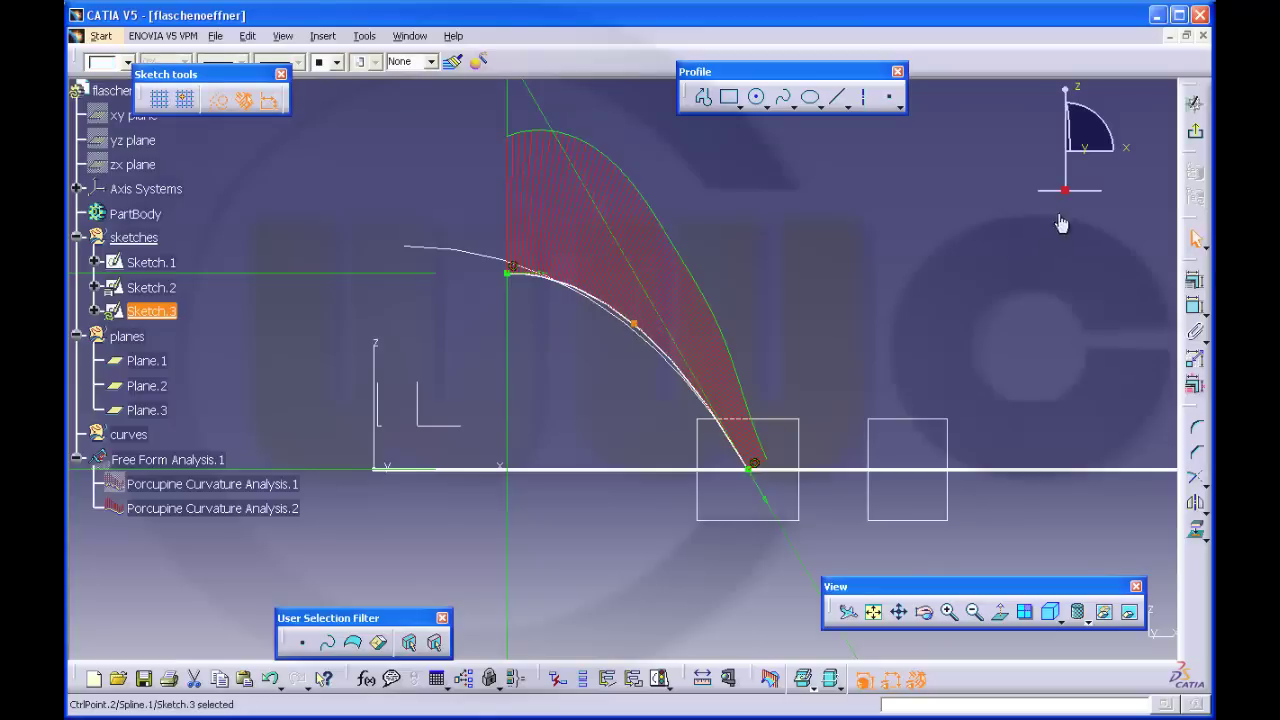
left_click(1195, 131)
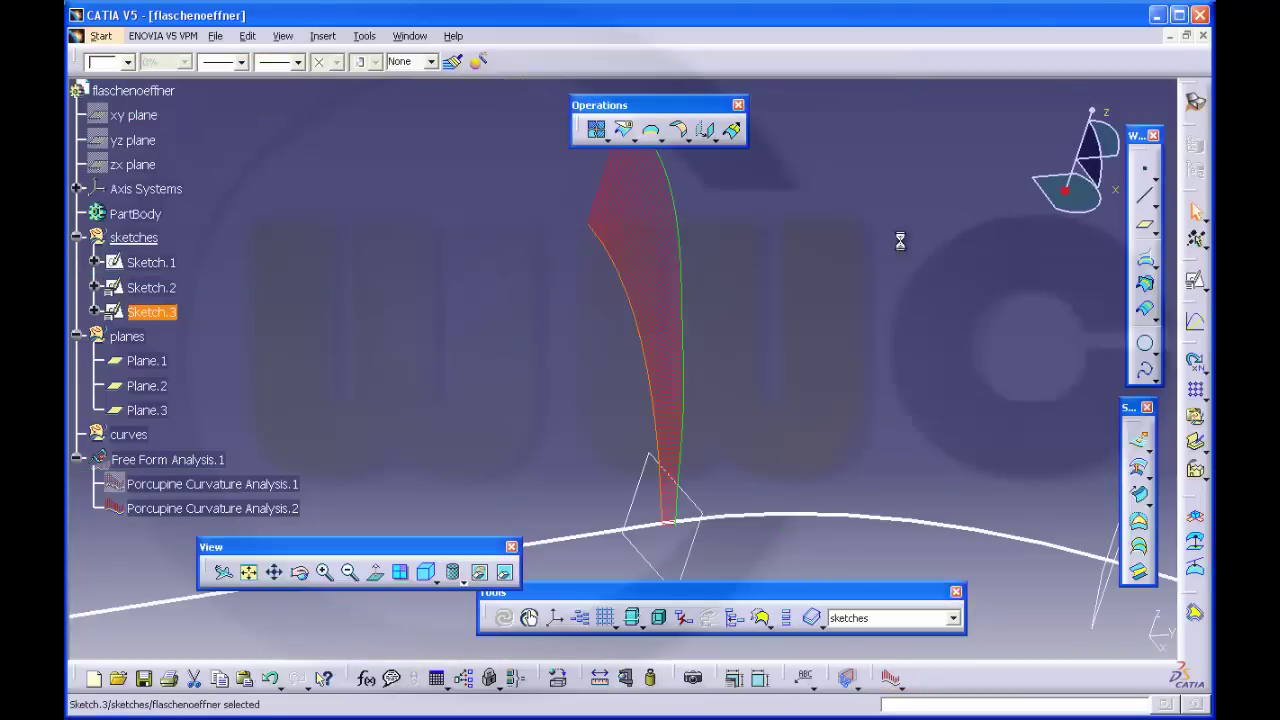
Reopen Sketch.3 and add a horizontal dimension between the spline's upper endpoint and its middle control point
double_click(150, 312)
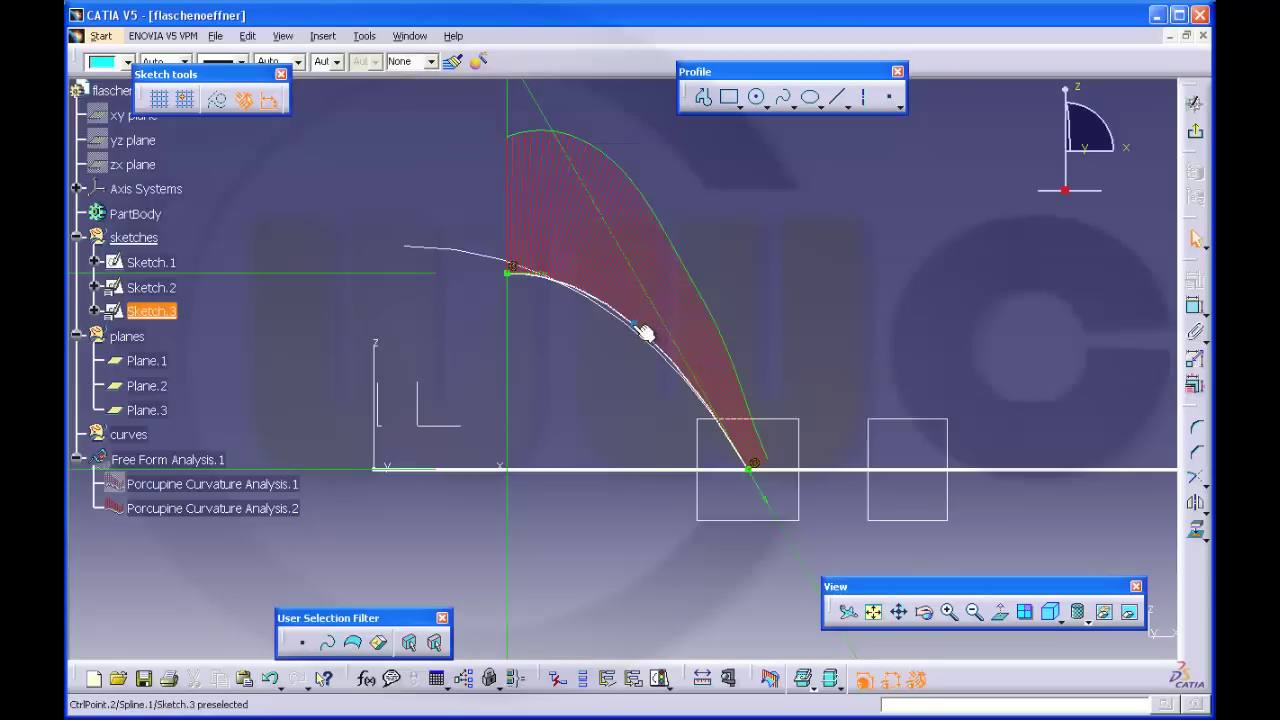
left_click(1195, 312)
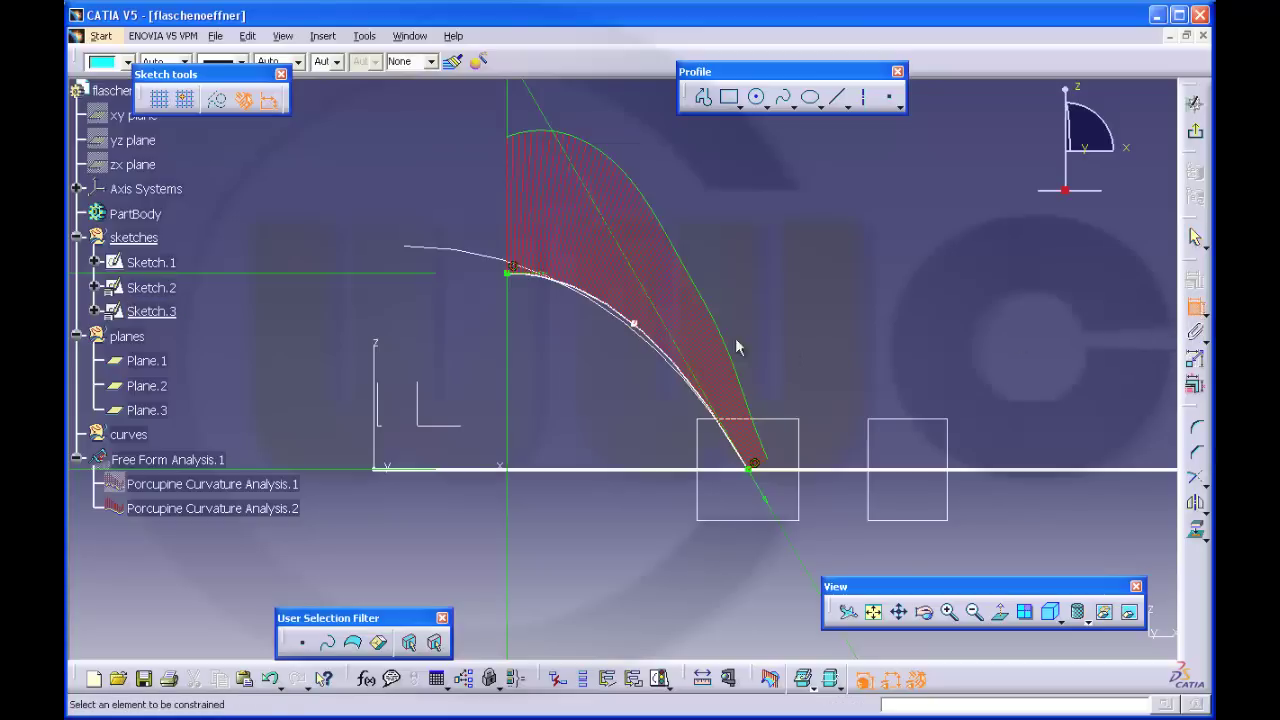
left_click(635, 325)
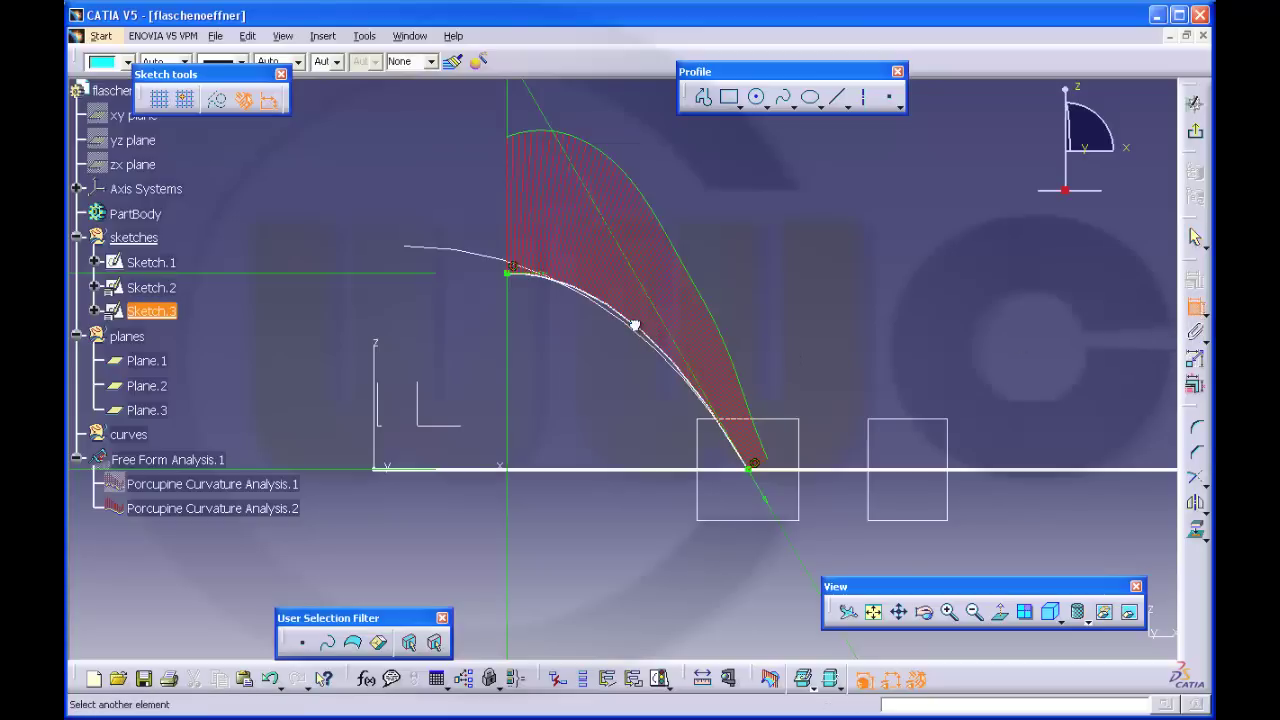
left_click(510, 273)
right_click(541, 326)
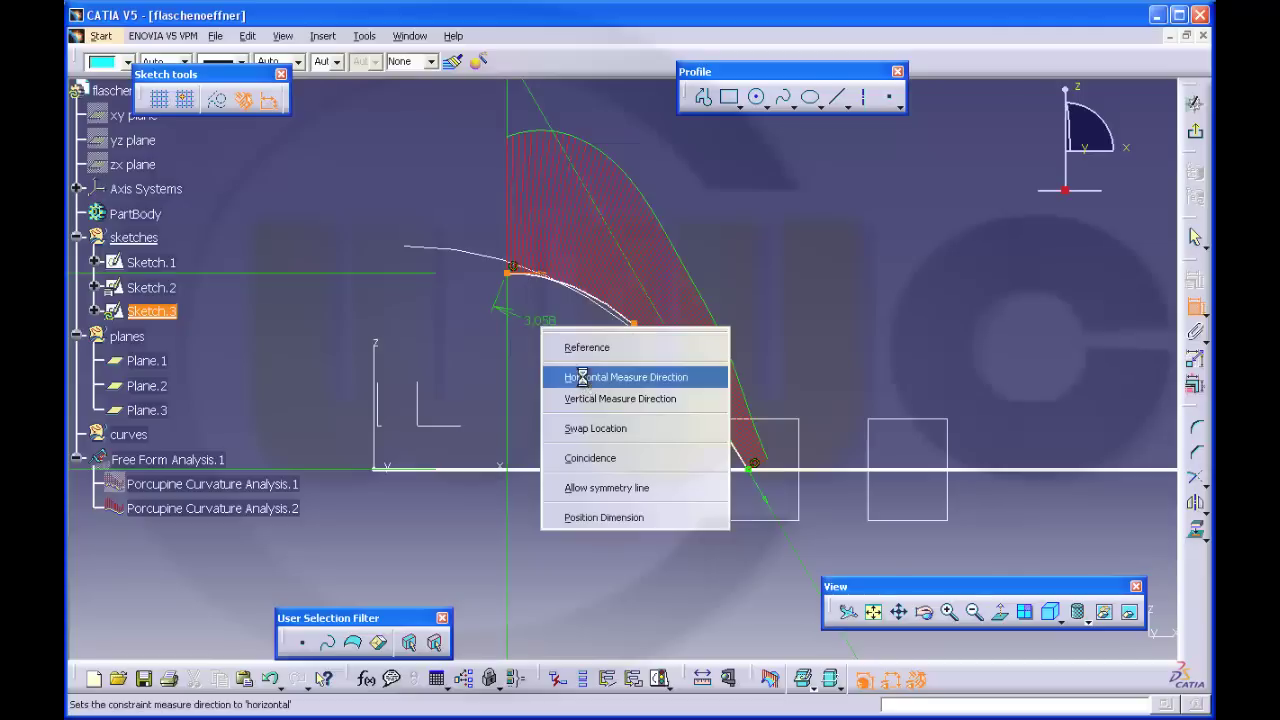
left_click(582, 377)
left_click(580, 372)
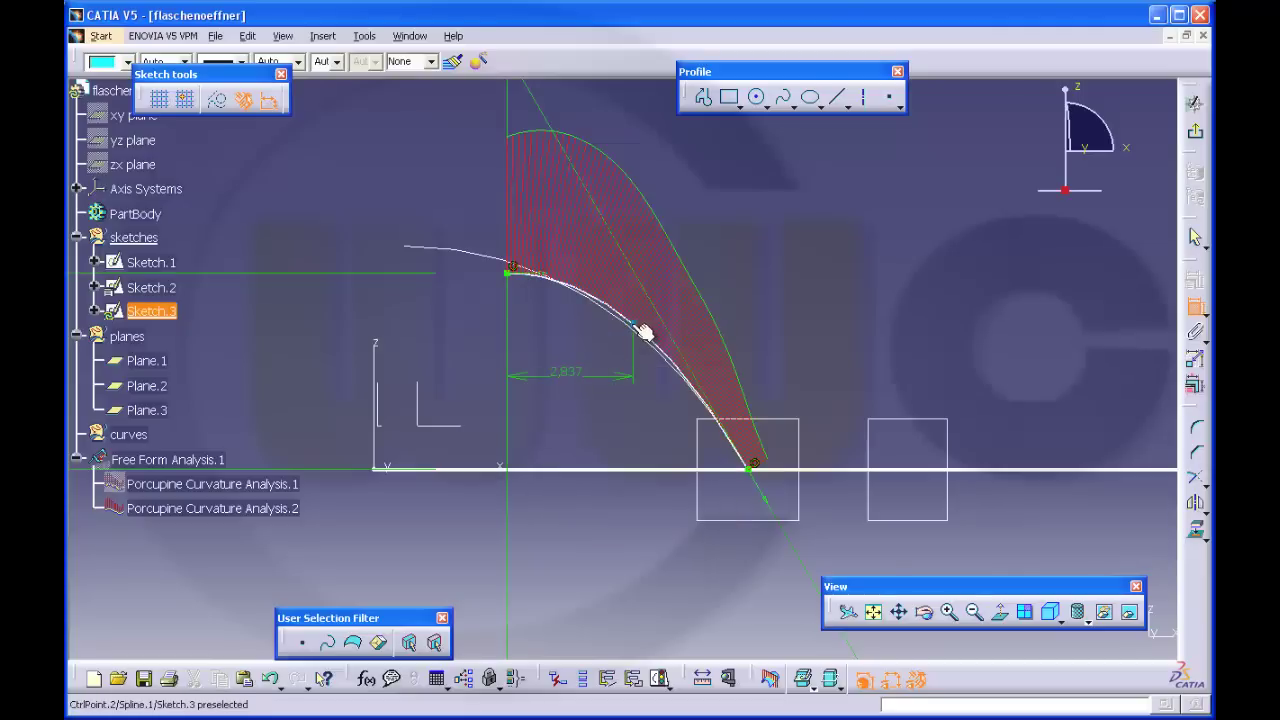
Add a vertical dimension between the spline's upper endpoint and its middle control point, and exit Sketch.3
left_click(637, 327)
left_click(509, 275)
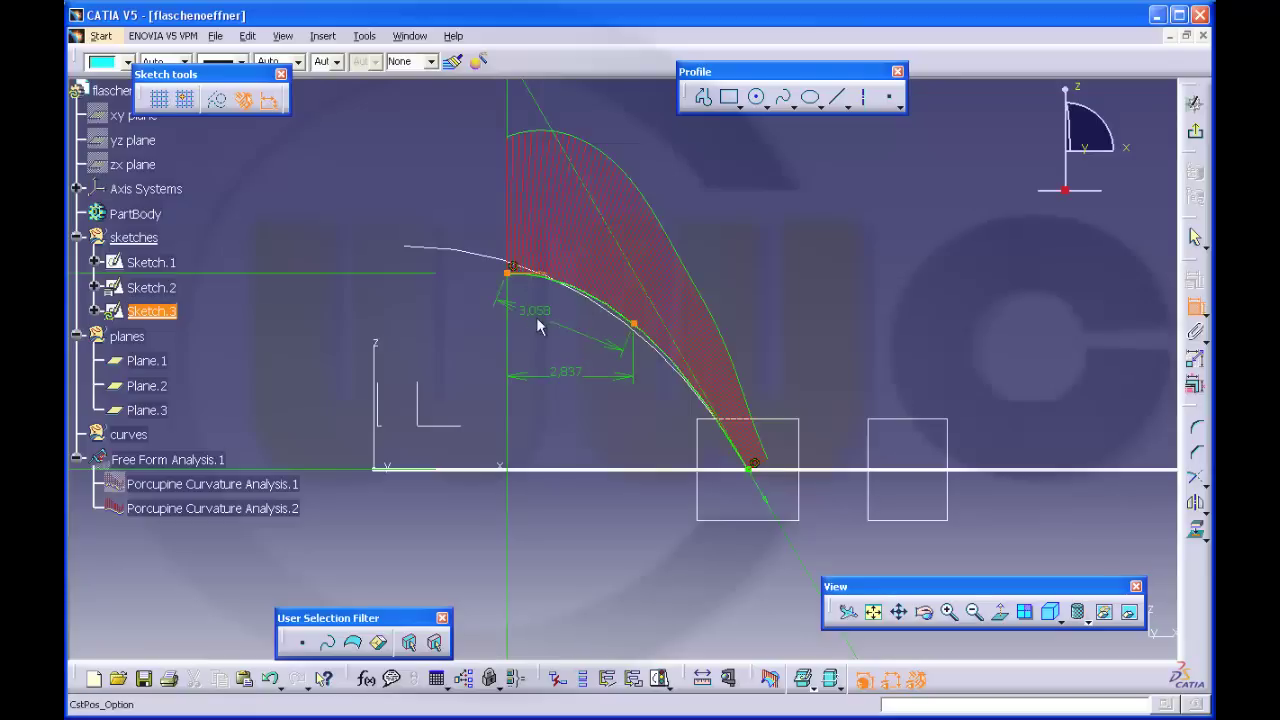
right_click(538, 318)
left_click(564, 376)
left_click(458, 330)
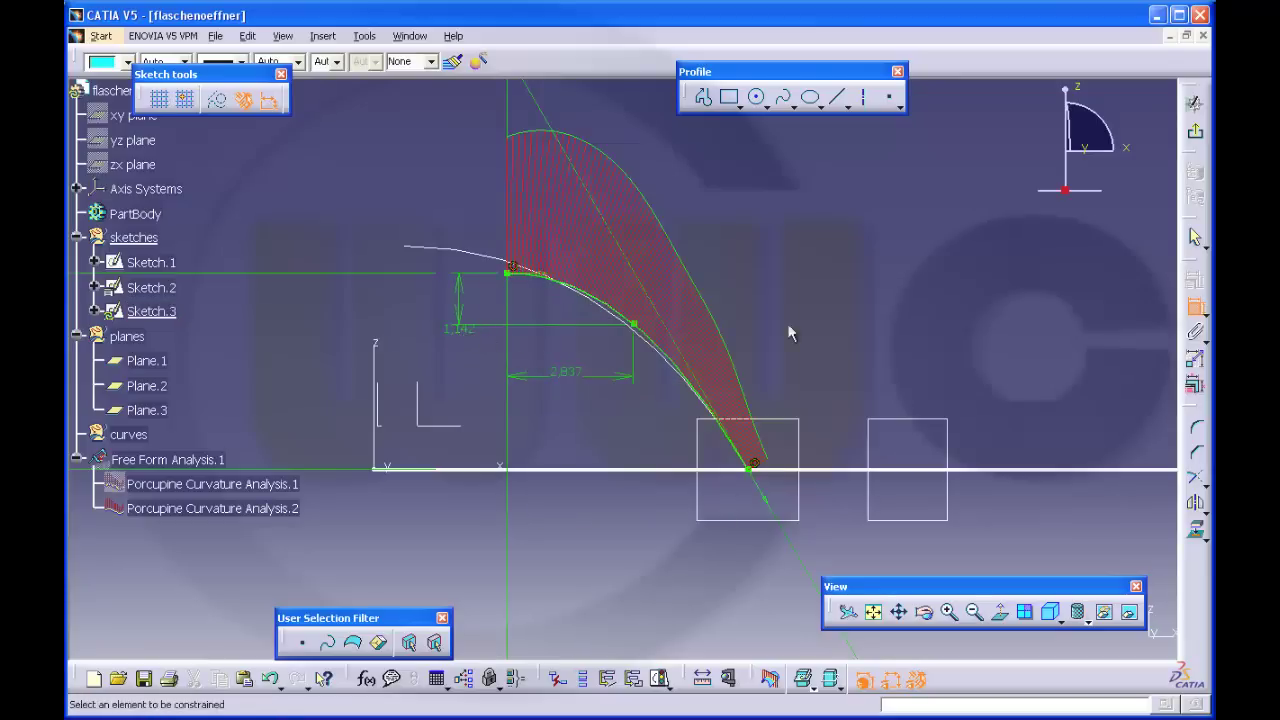
left_click(1195, 131)
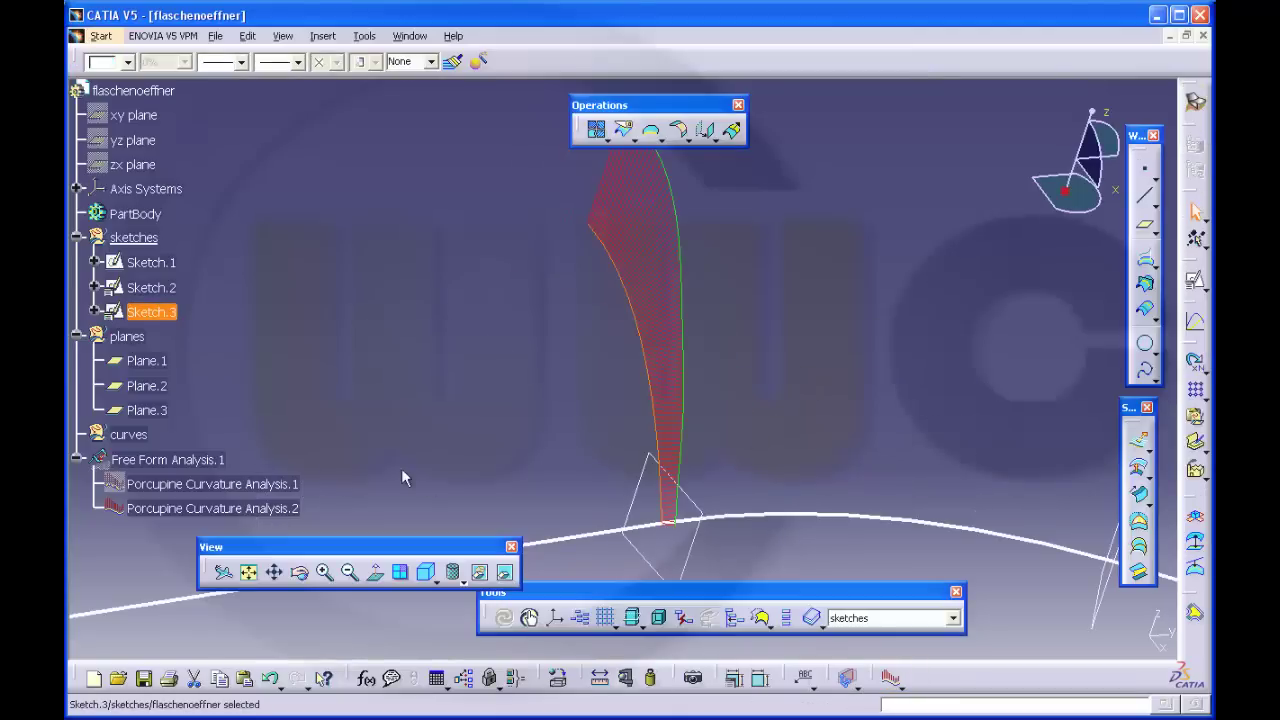
Hide Porcupine Curvature Analysis.2
right_click(235, 508)
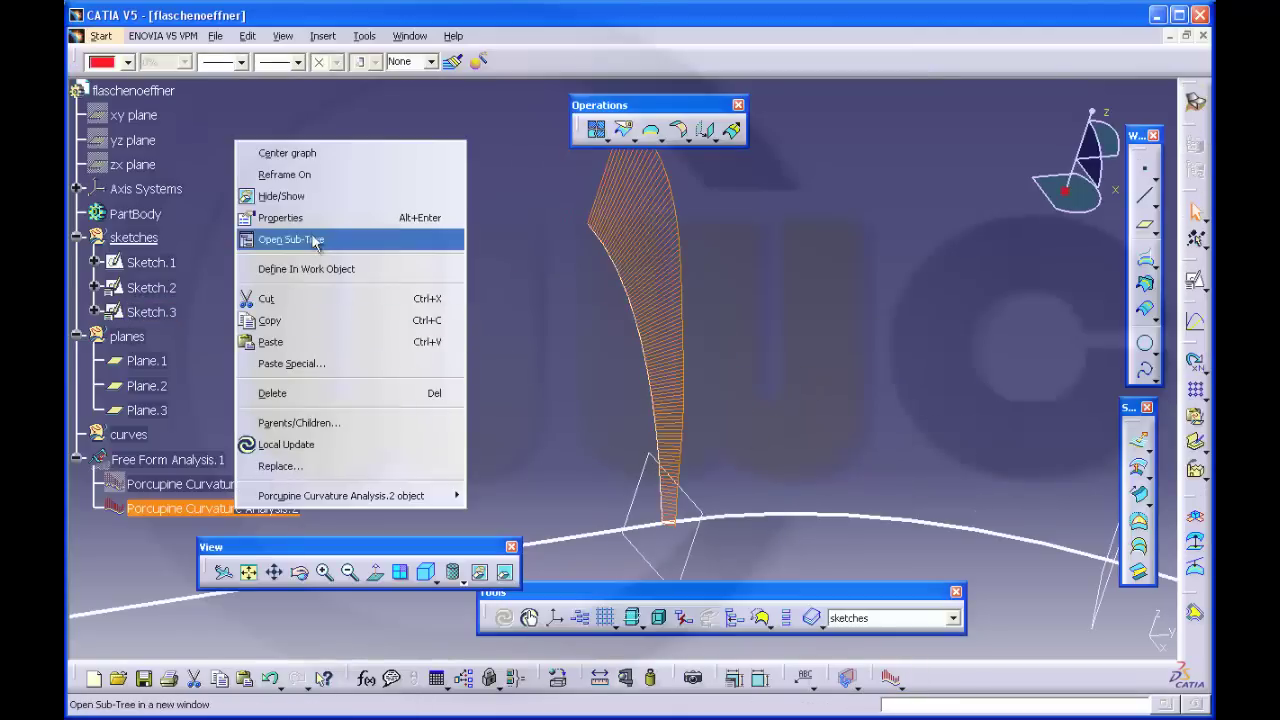
left_click(317, 196)
mouse_move(420, 257)
middle_mouse_down()
mouse_move(543, 360)
mouse_move(556, 392)
mouse_move(516, 438)
mouse_move(540, 455)
mouse_move(623, 457)
mouse_move(560, 473)
mouse_move(660, 483)
mouse_move(680, 432)
mouse_move(677, 471)
mouse_move(747, 478)
middle_mouse_up()
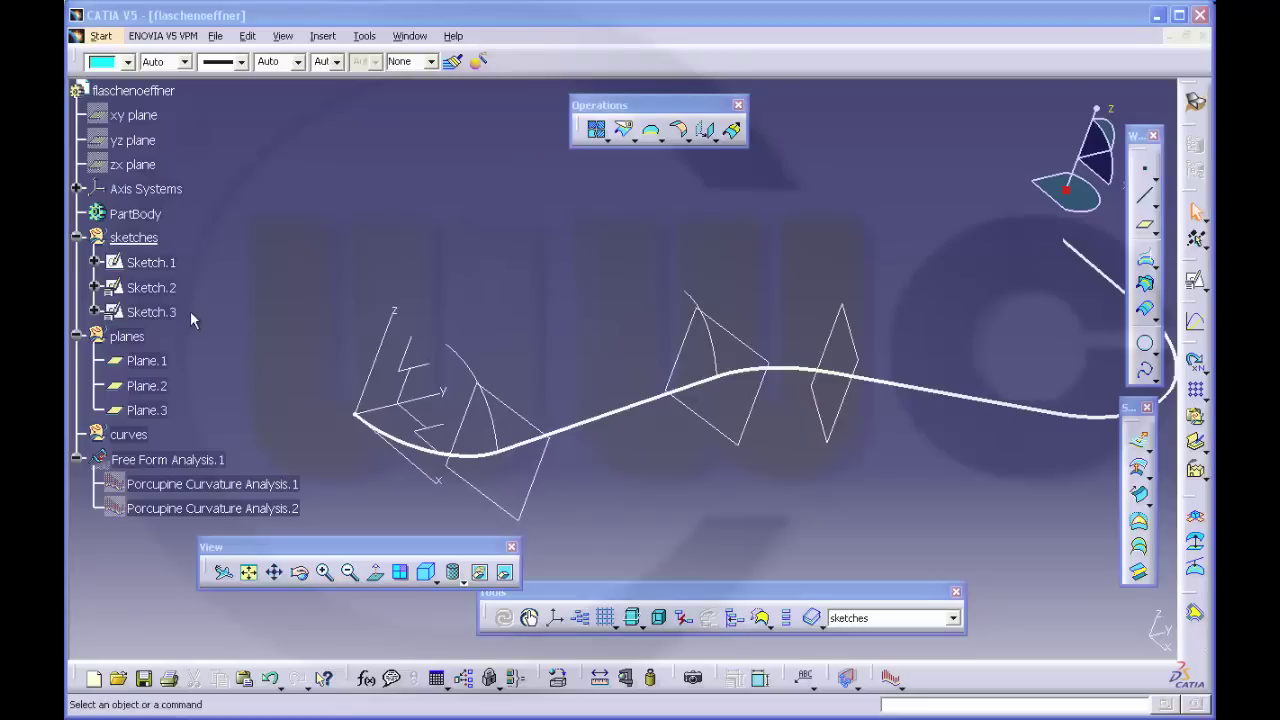
Create a positioned sketch on Plane.3 with implicit origin and orientation
left_click(1195, 282)
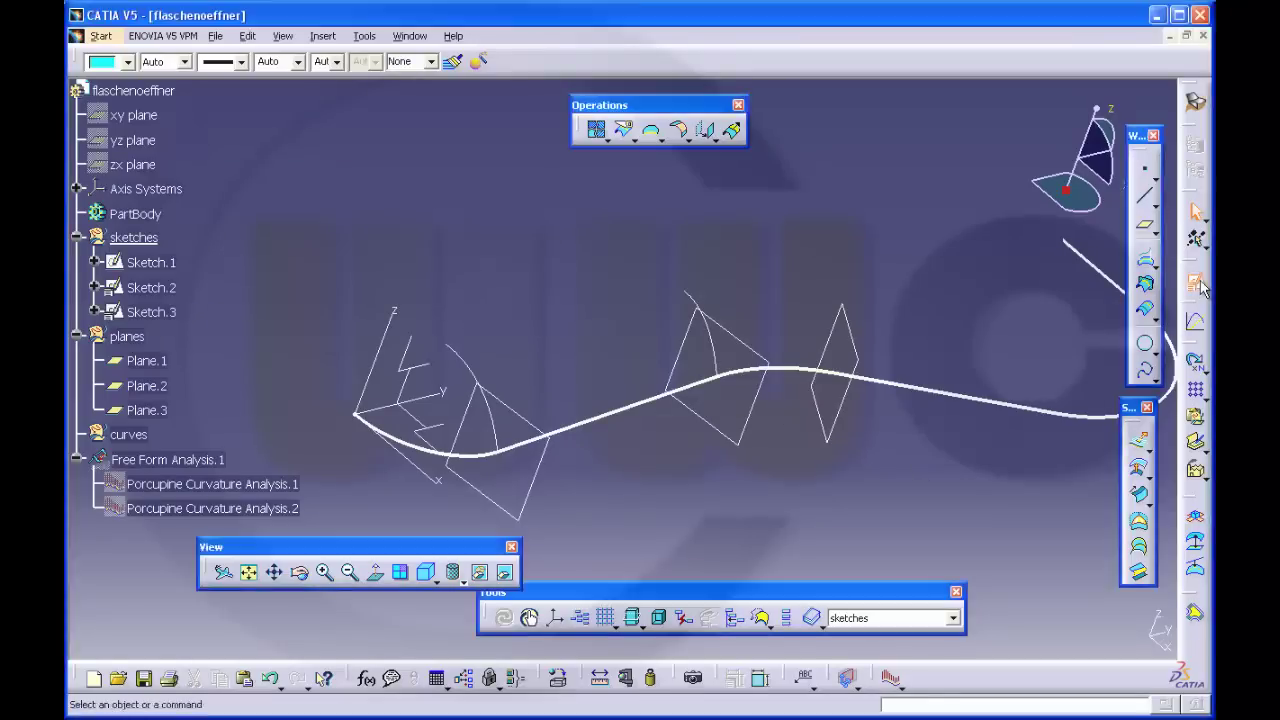
left_click(865, 374)
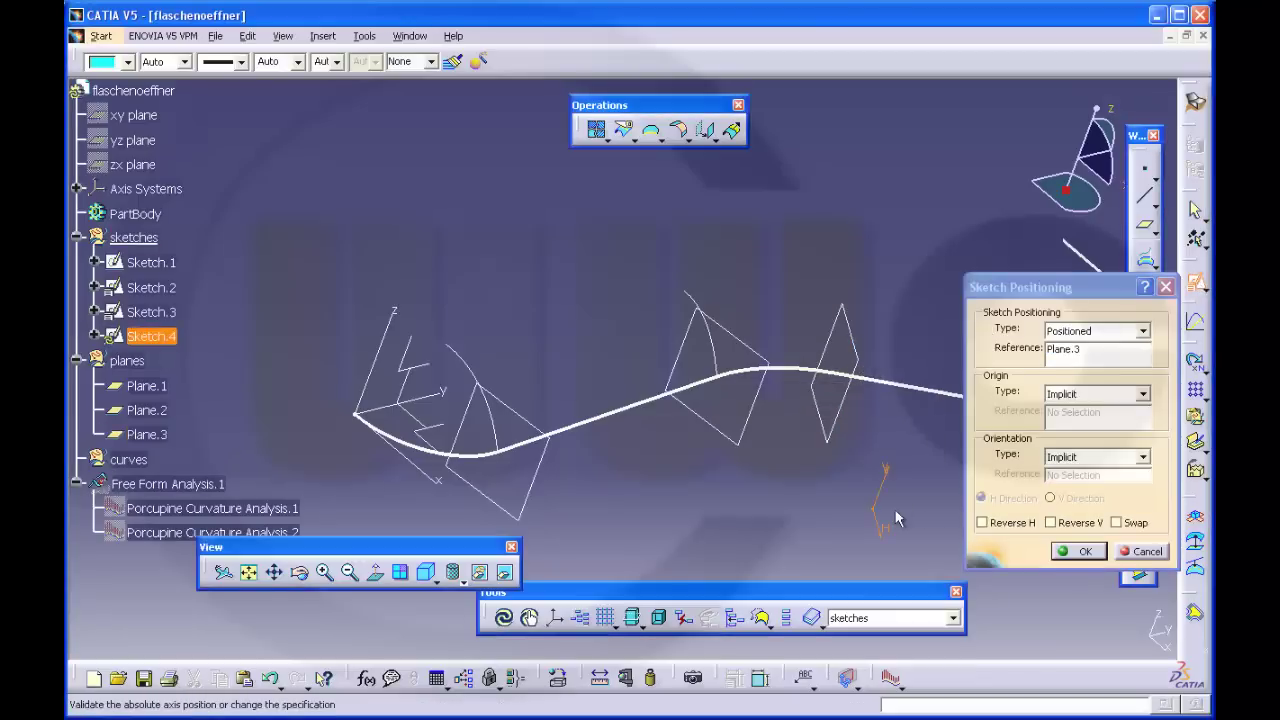
left_click(1077, 551)
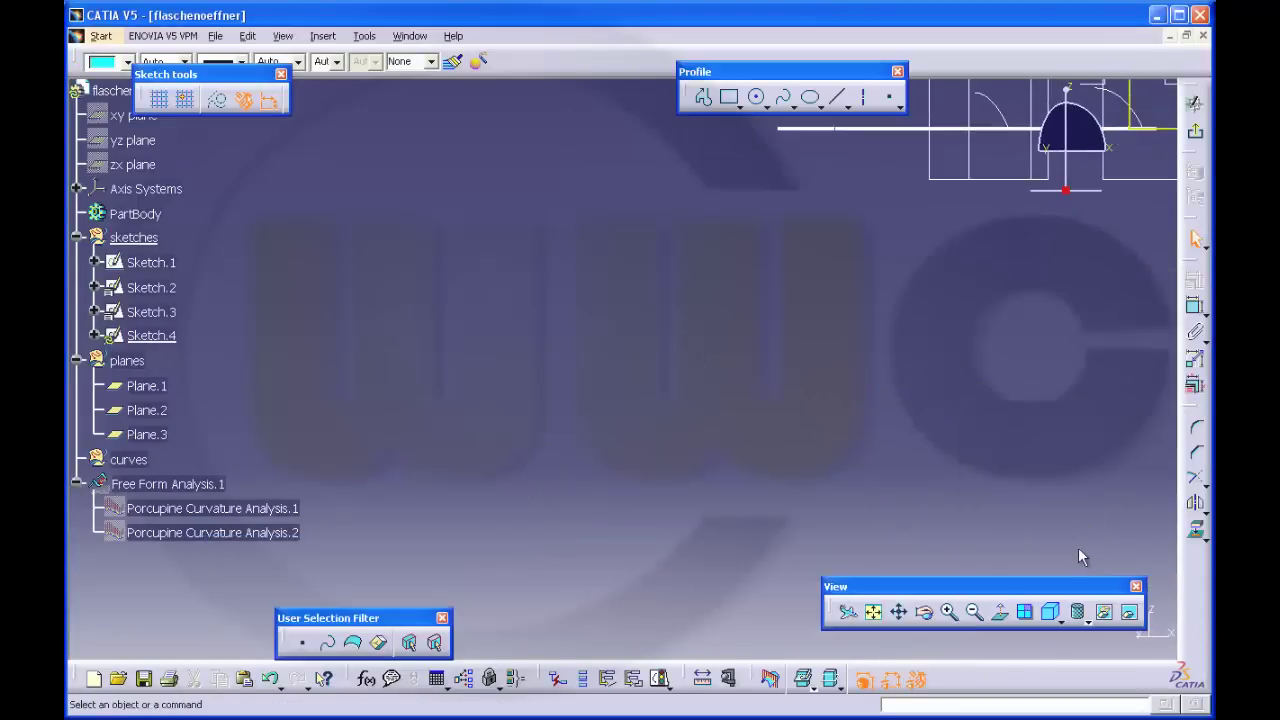
mouse_move(877, 278)
middle_mouse_down()
mouse_move(771, 434)
mouse_move(665, 542)
middle_mouse_up()
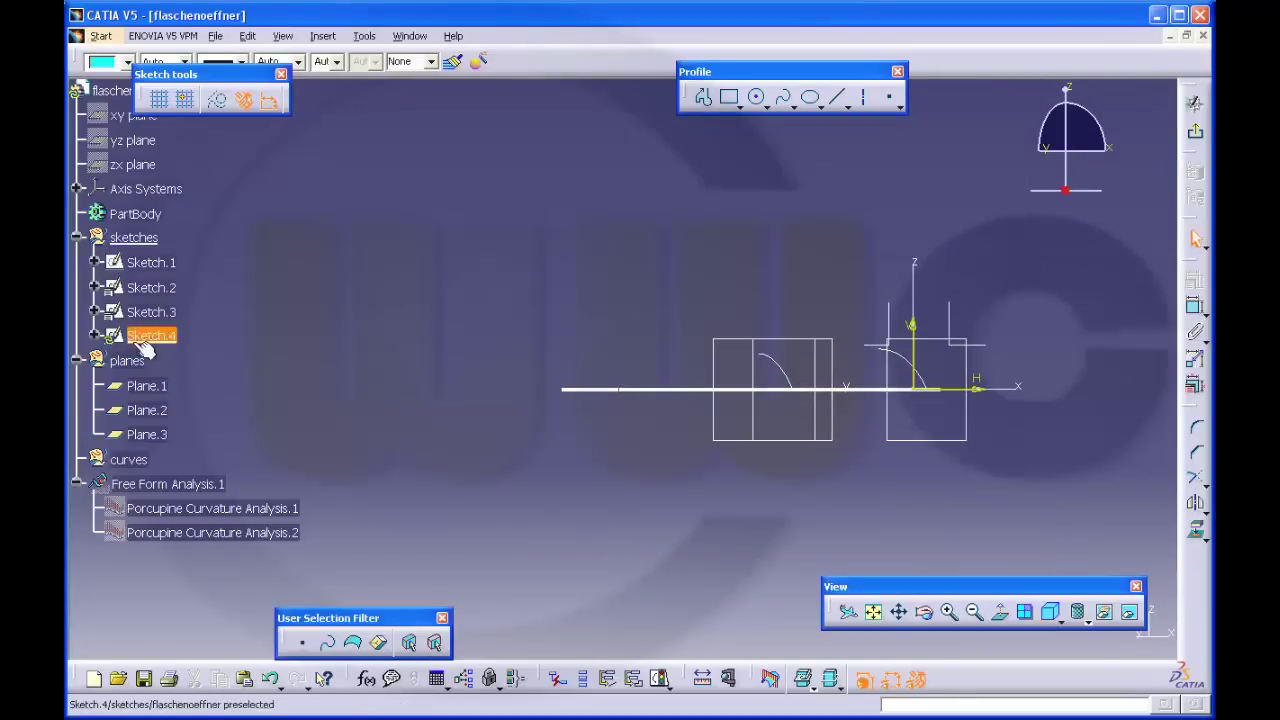
Hide the origin, horizontal direction and vertical direction of Sketch.4's absolute axis
left_click(94, 335)
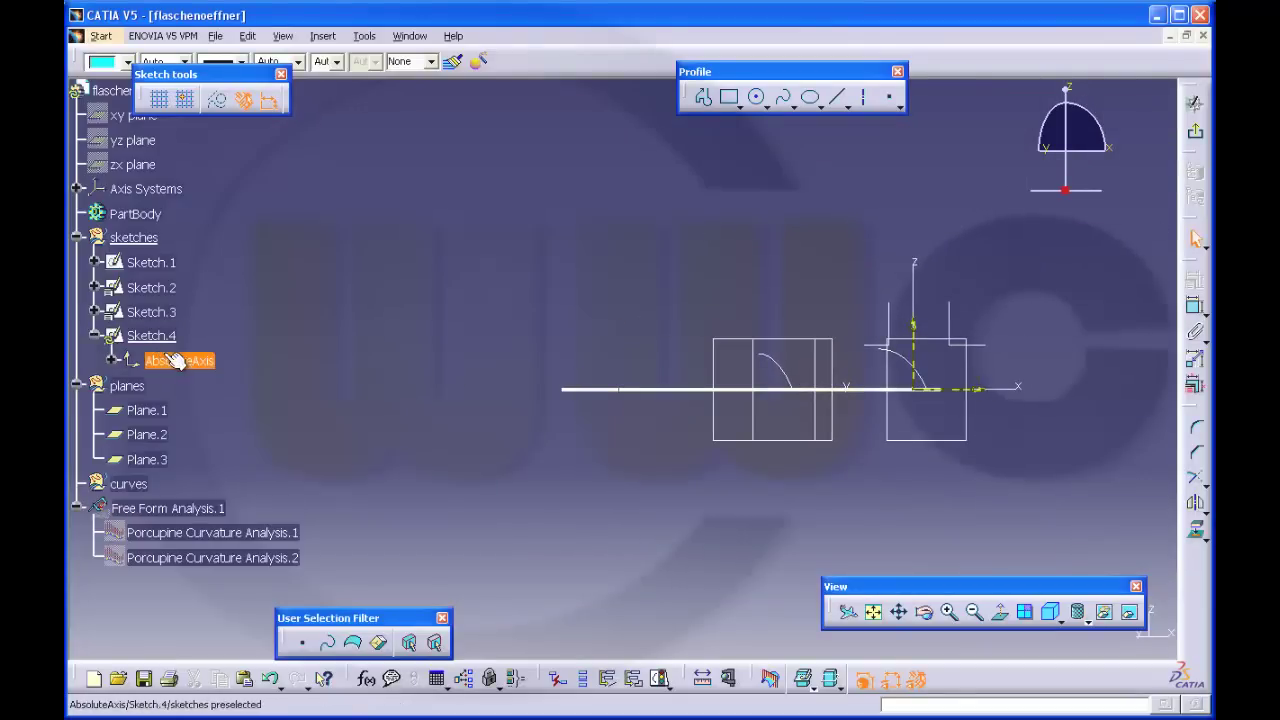
left_click(112, 360)
left_click(178, 385)
left_click(218, 410, "ctrl")
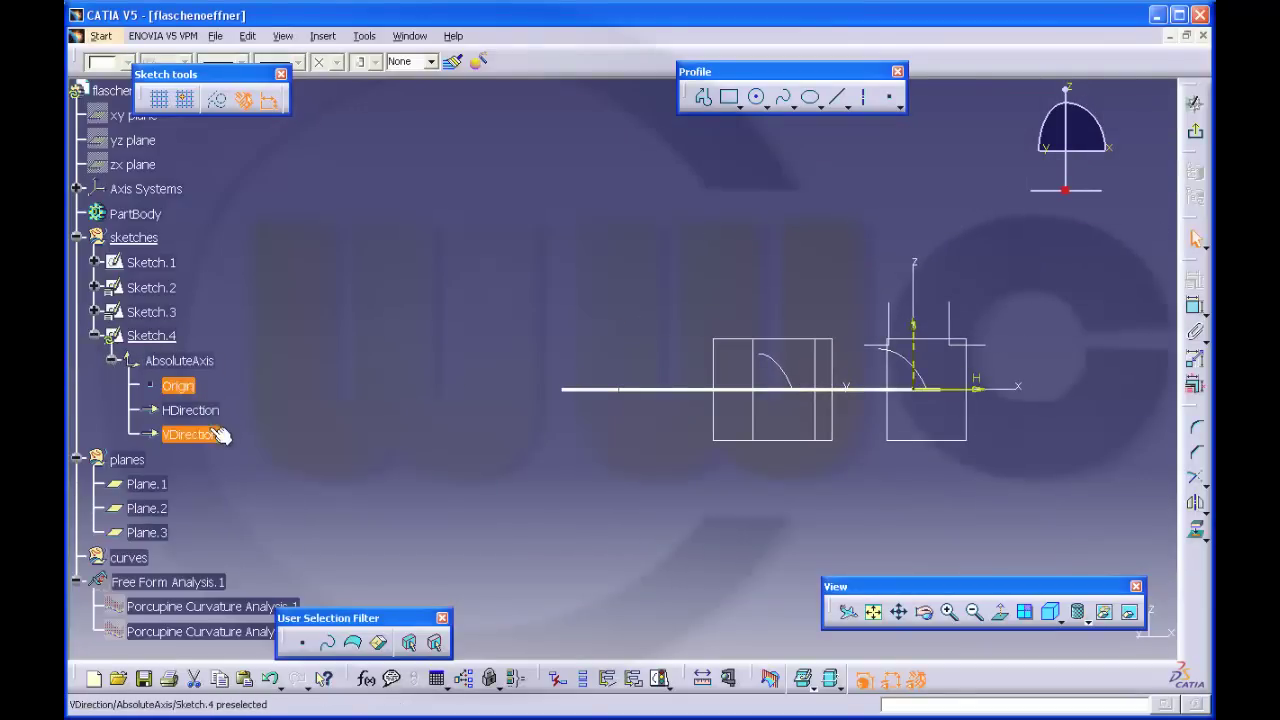
left_click(212, 434, "ctrl")
right_click(212, 434)
left_click(264, 485)
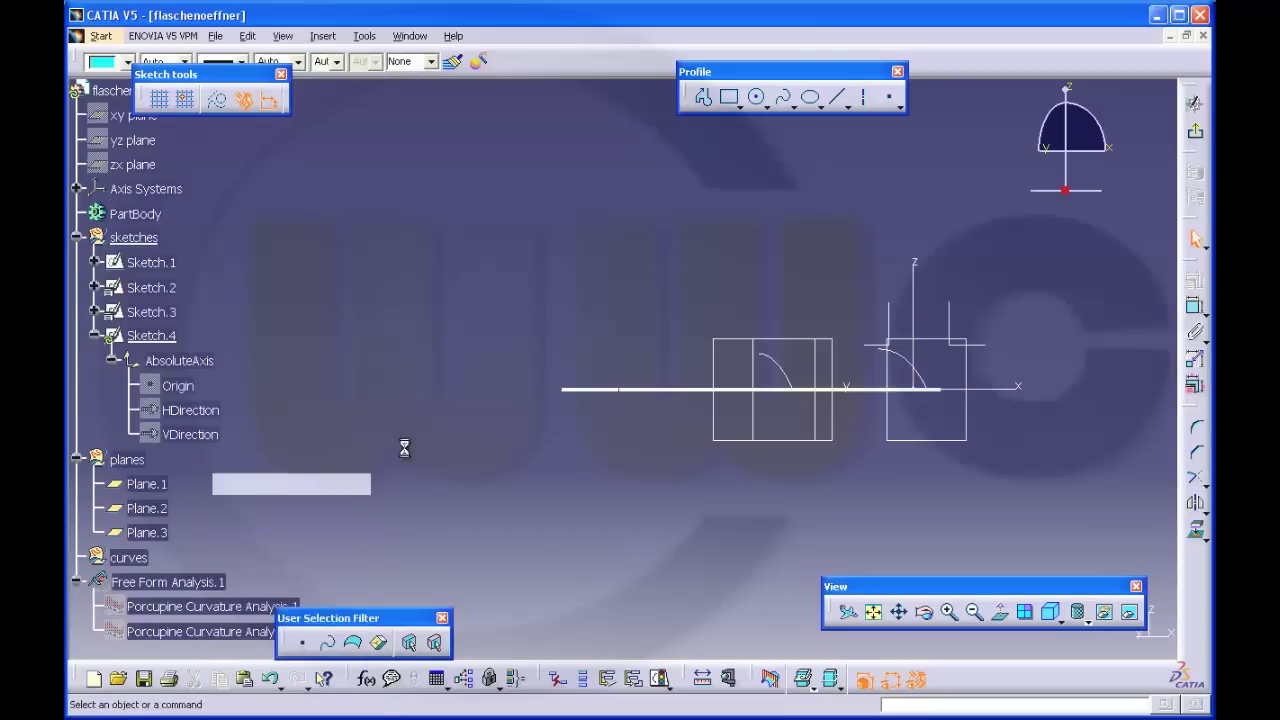
Draw an open arch-shaped spline about 10 mm wide through five control points in Sketch.4, starting near the outline curve
middle_click_drag(540, 377, 540, 419)
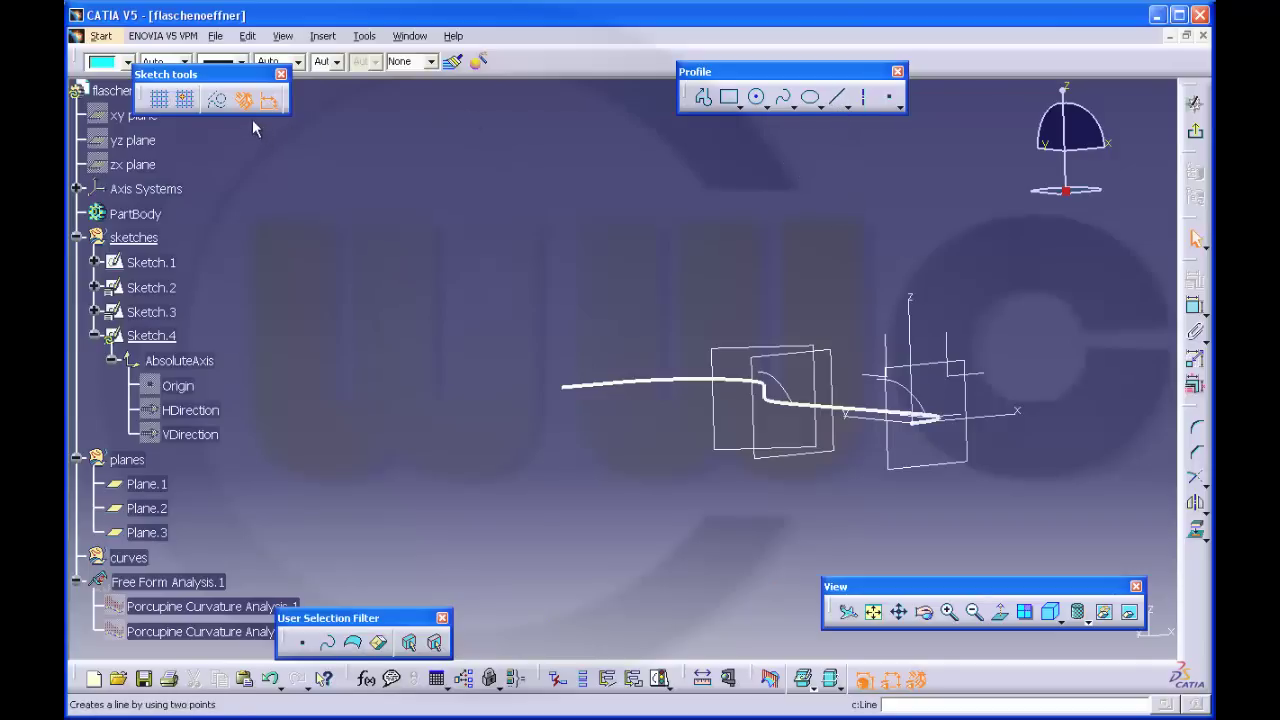
left_click(838, 98)
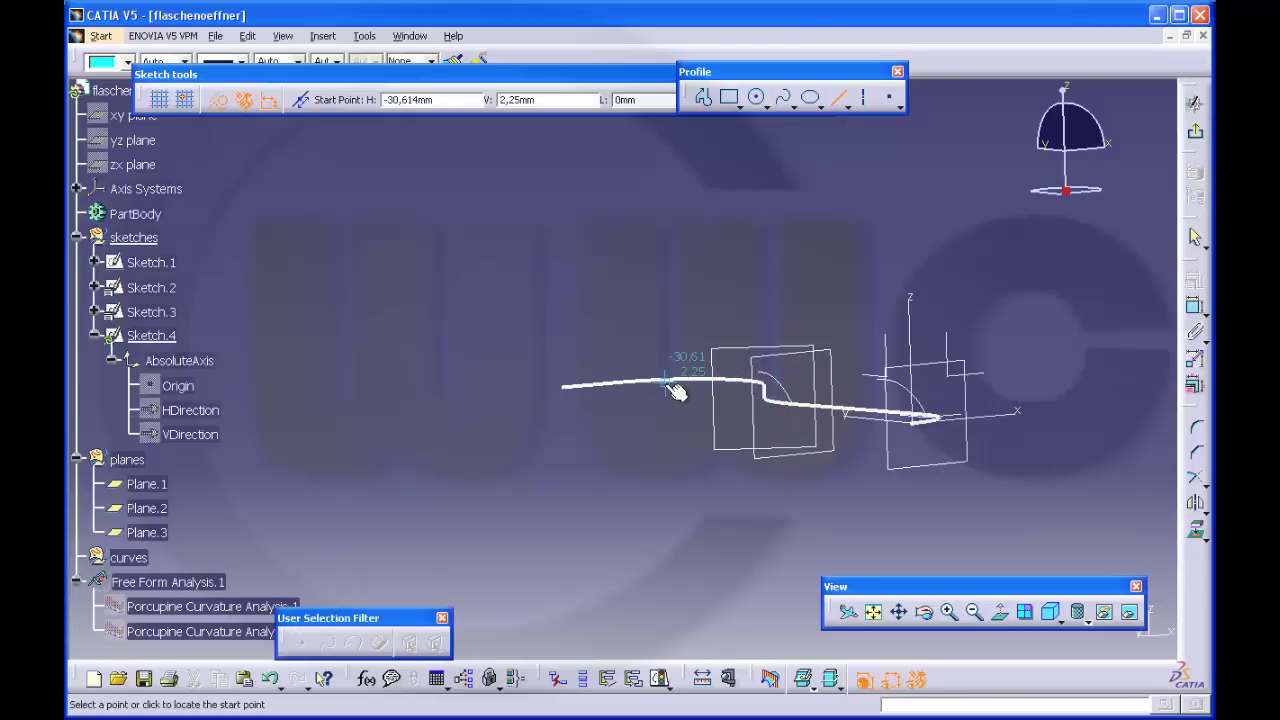
left_click(840, 98)
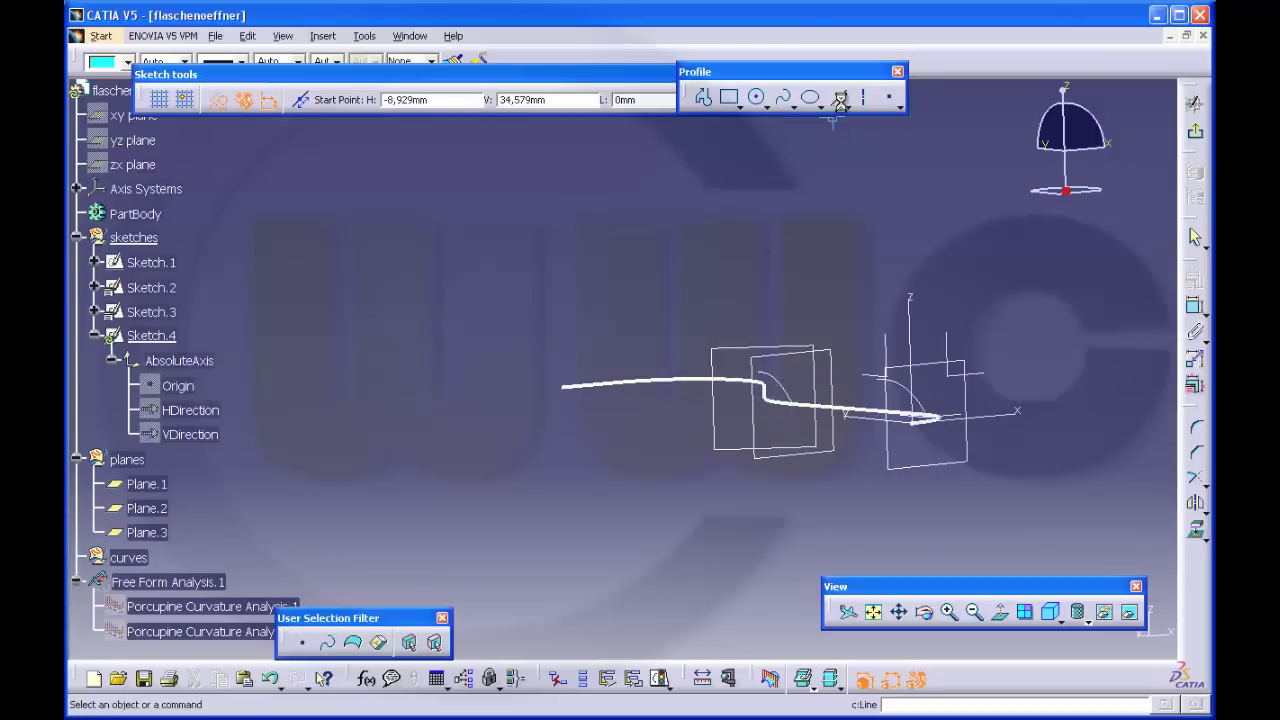
left_click(782, 100)
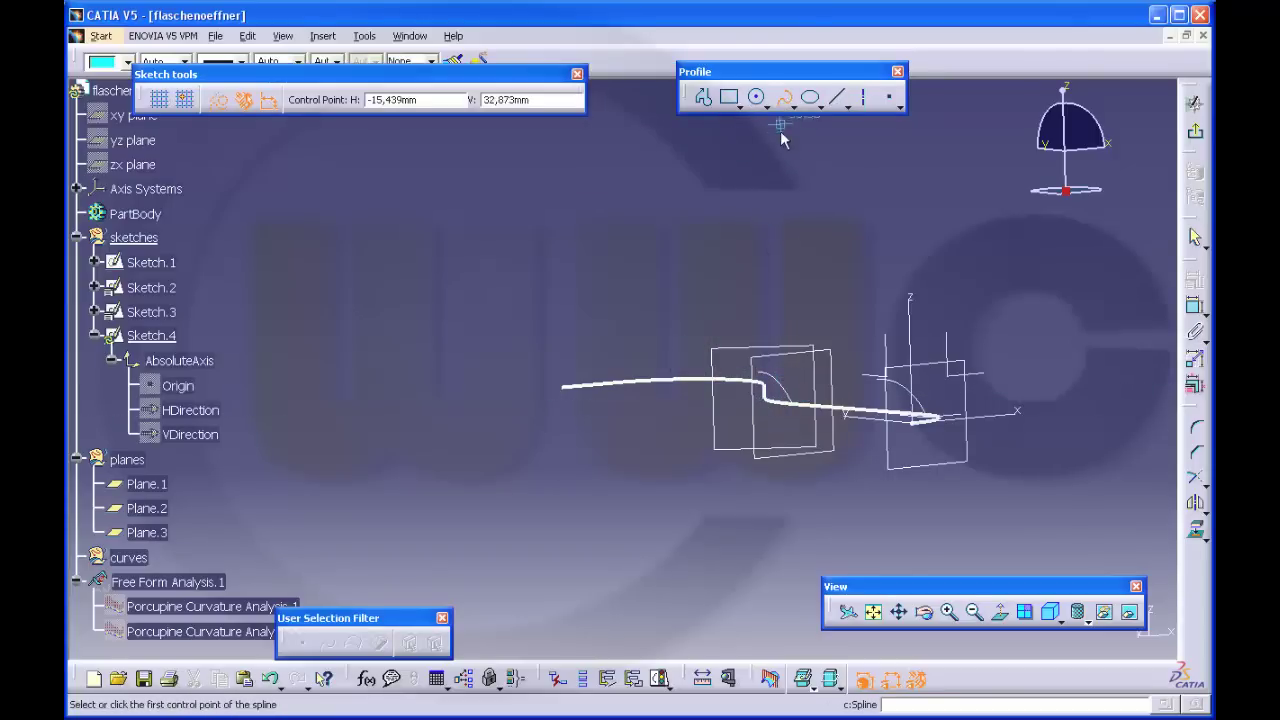
left_click(776, 396)
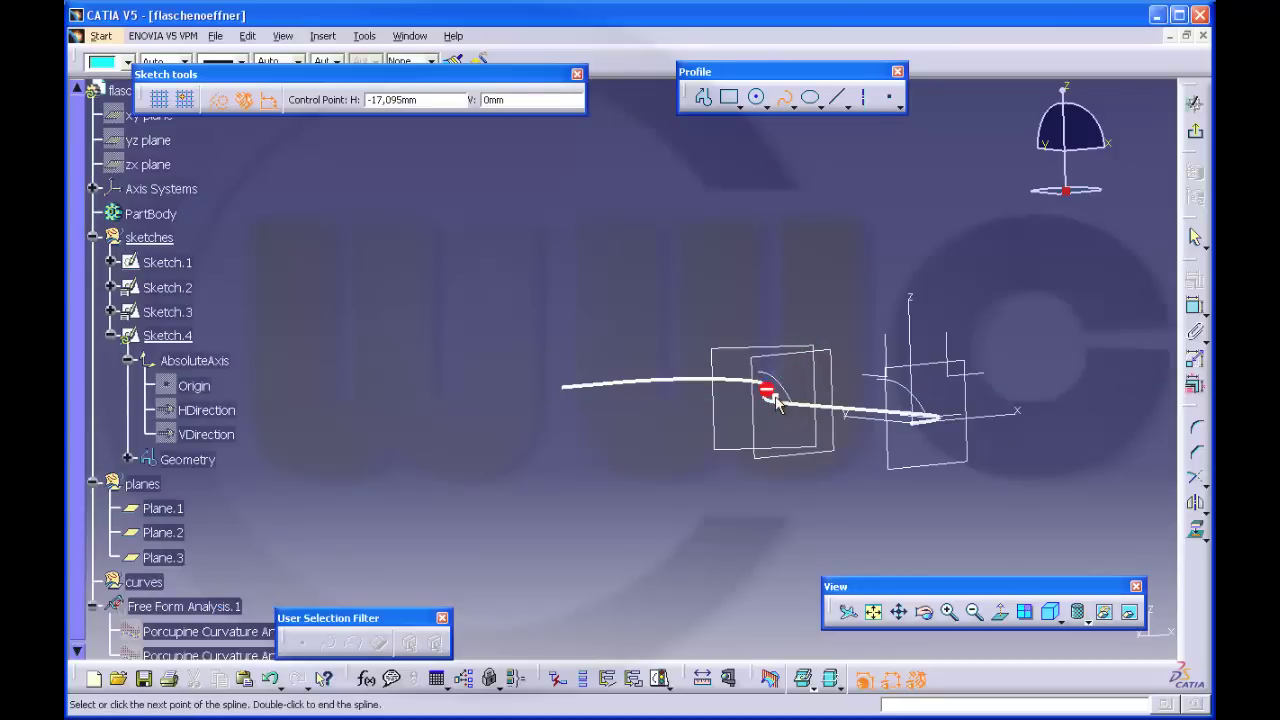
left_click(759, 369)
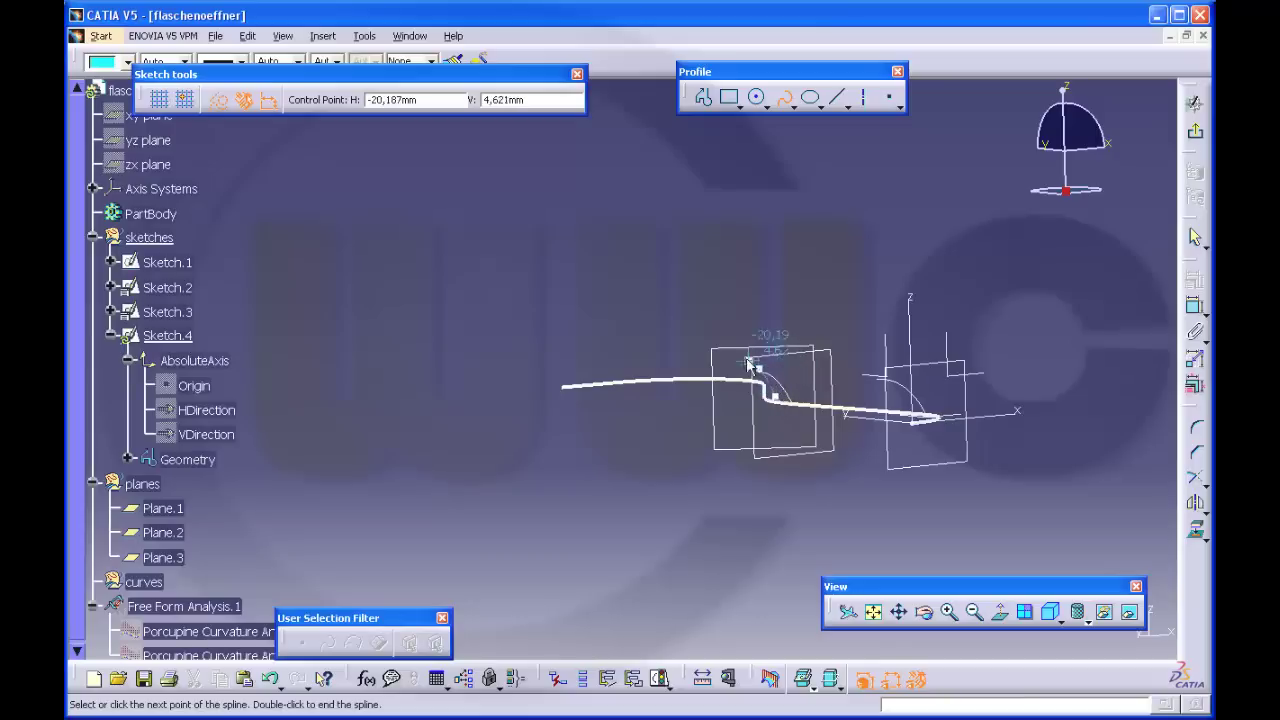
left_click(732, 349)
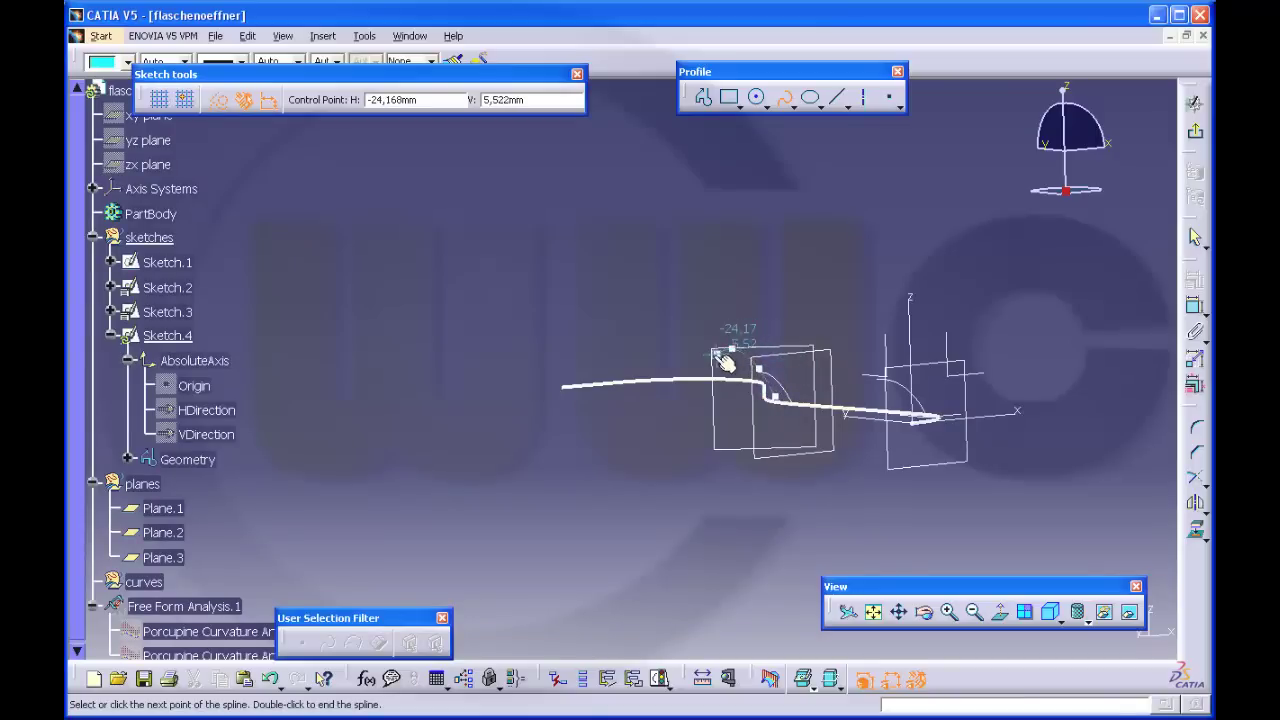
left_click(706, 364)
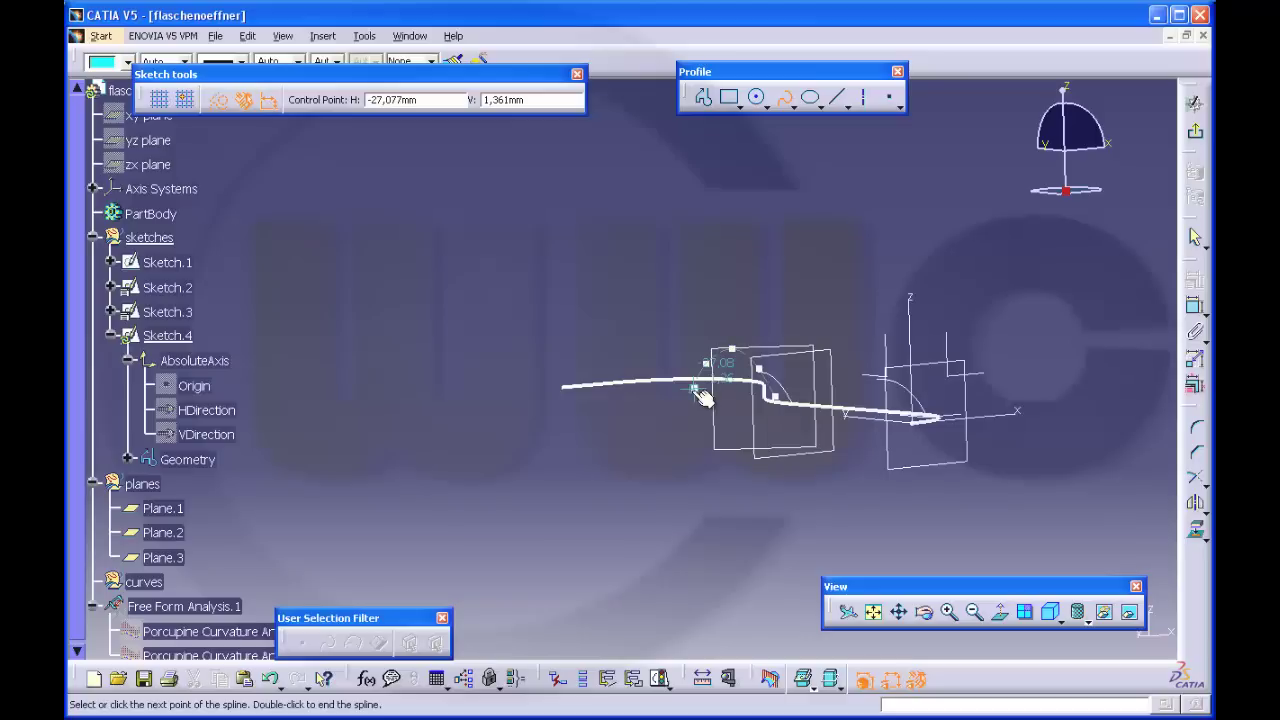
left_click(695, 389)
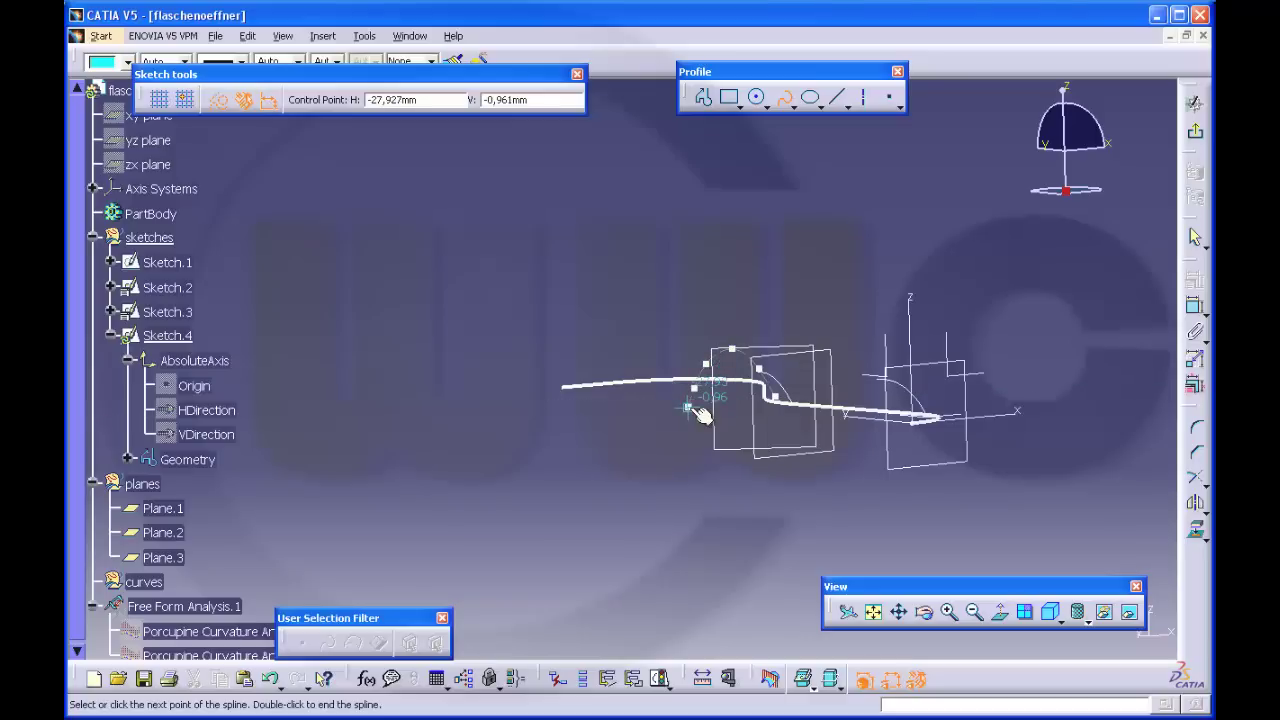
double_click(698, 410)
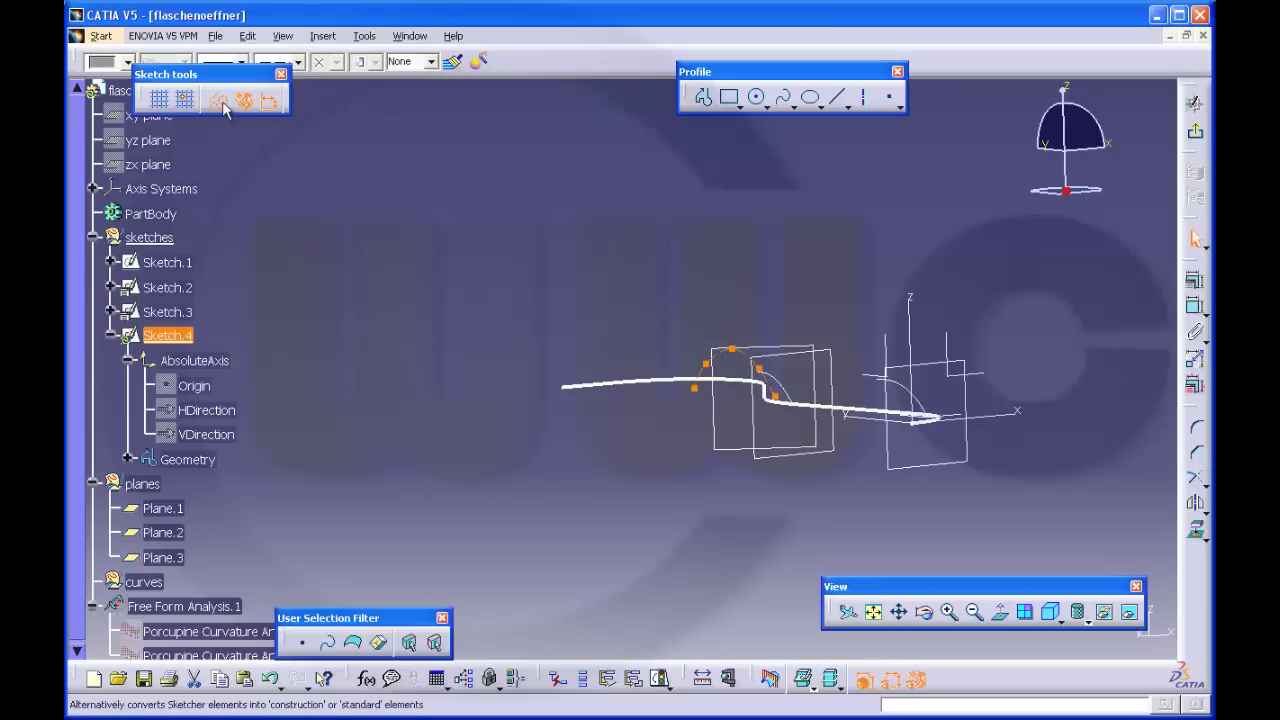
Convert the new spline from construction to standard geometry and view Sketch.4 normal to its plane
left_click(734, 289)
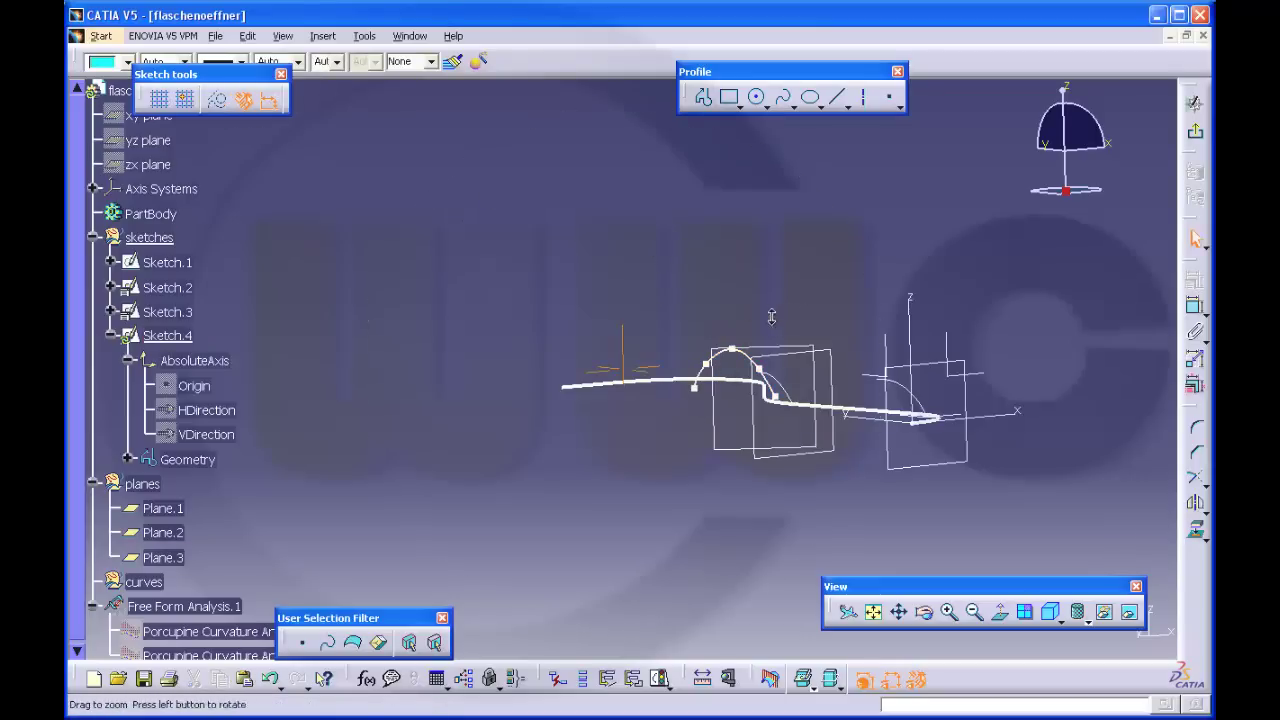
middle_click_drag(766, 314, 760, 342)
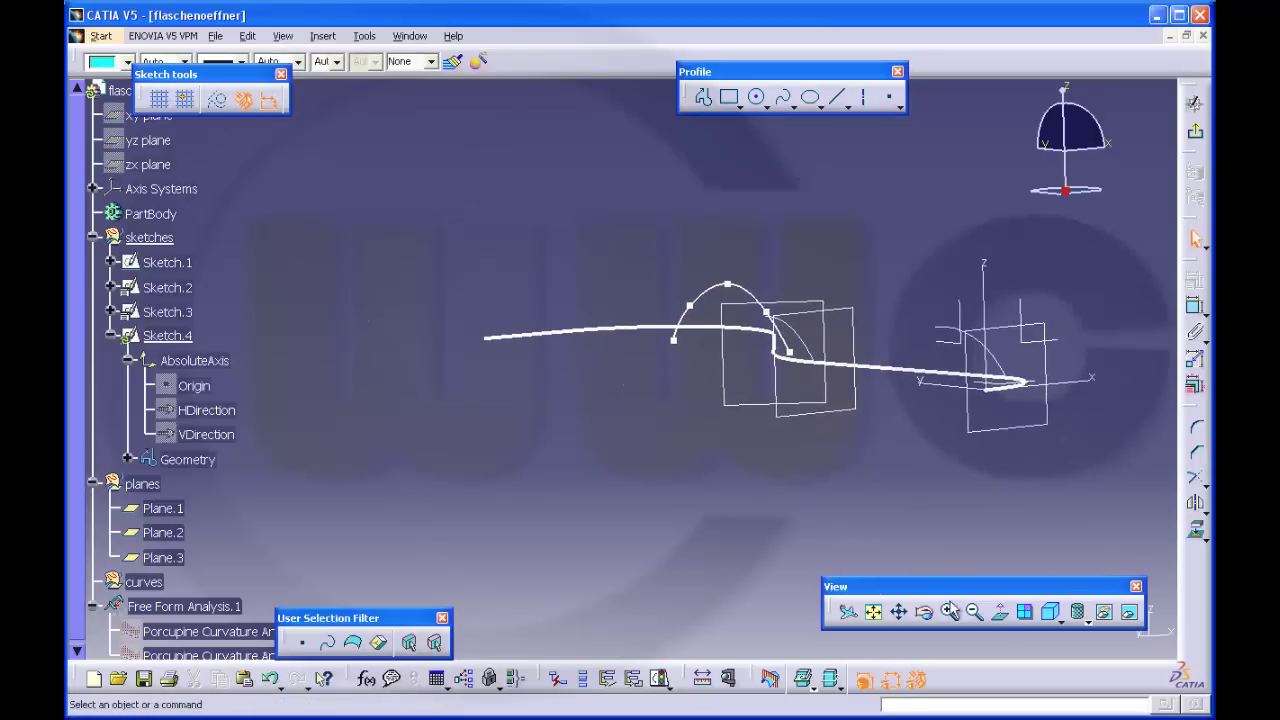
left_click(1001, 617)
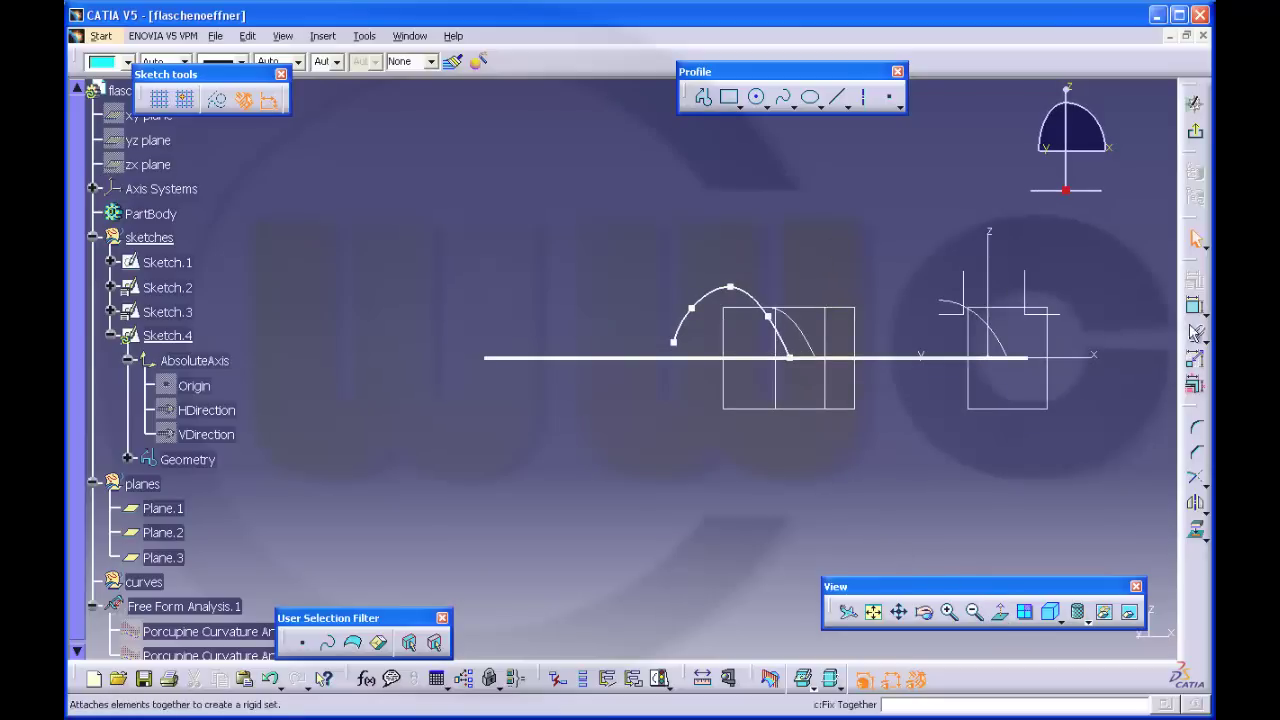
Draw a horizontal construction line about 12.8 mm long from the spline's start point towards its open end in Sketch.4
left_click(840, 99)
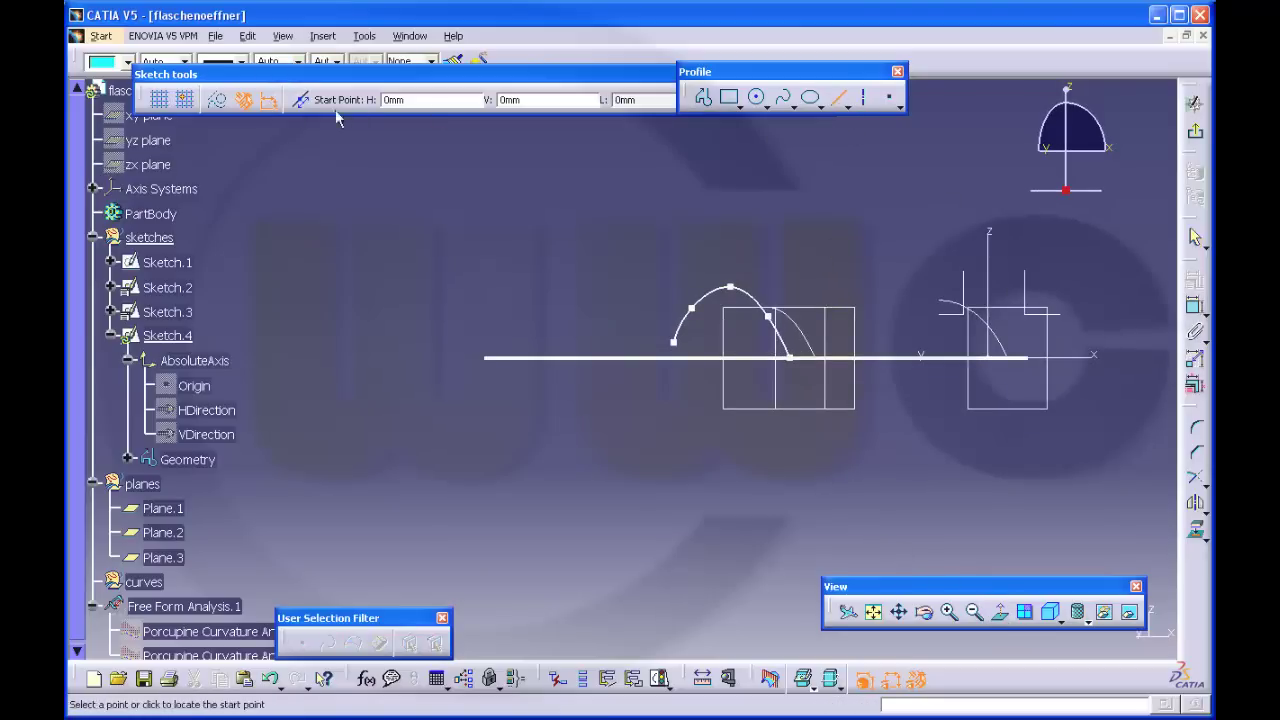
left_click(790, 357)
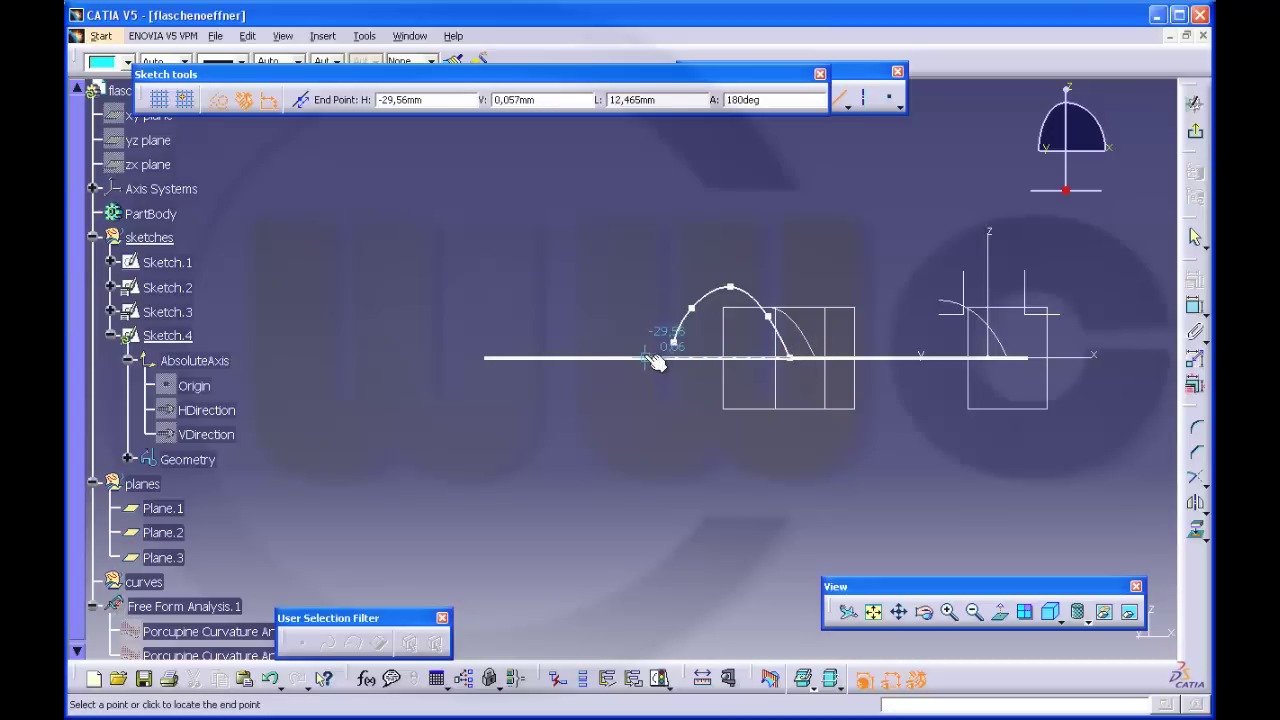
left_click(645, 357)
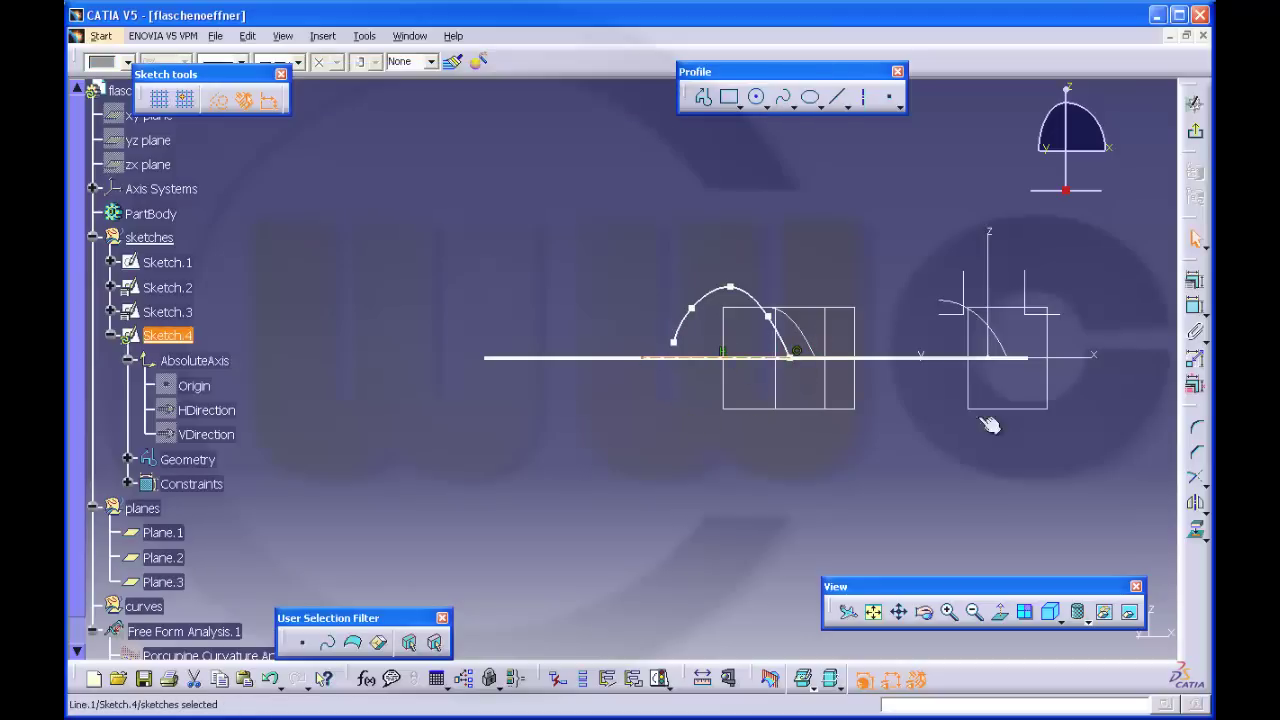
Dimension the length of the horizontal construction line and set it to 6 mm
left_click(1193, 306)
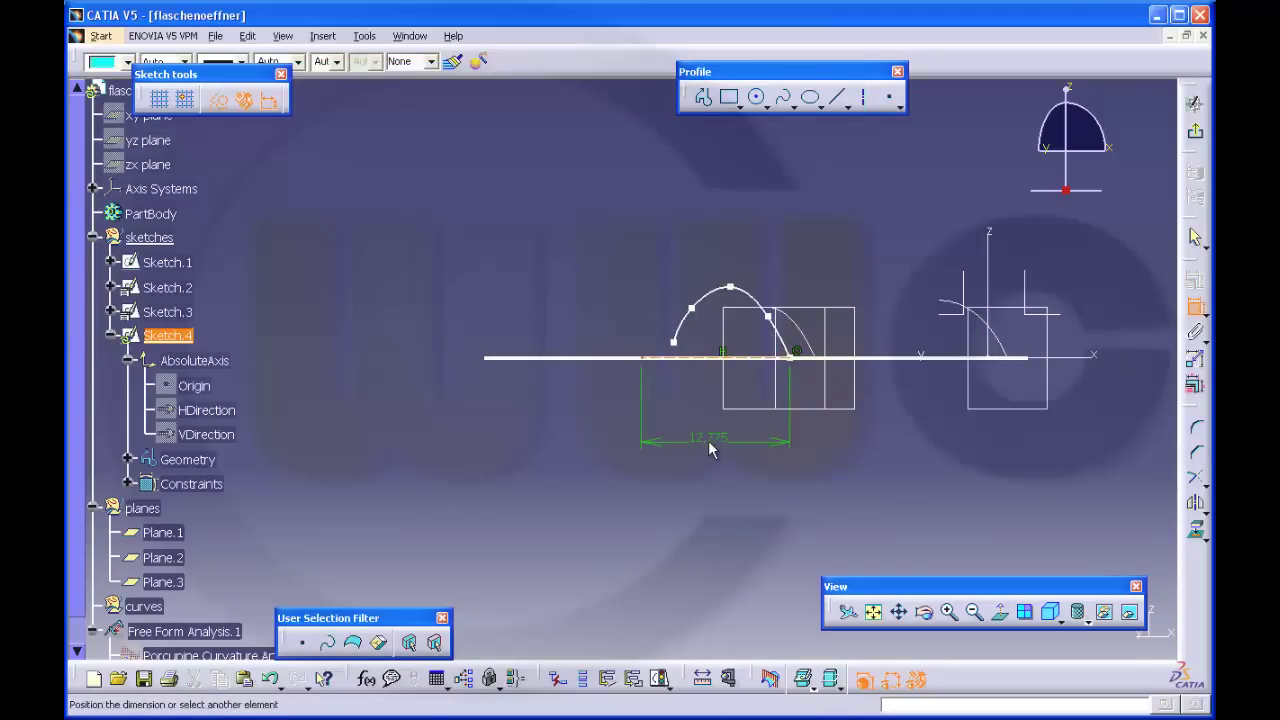
left_click(710, 445)
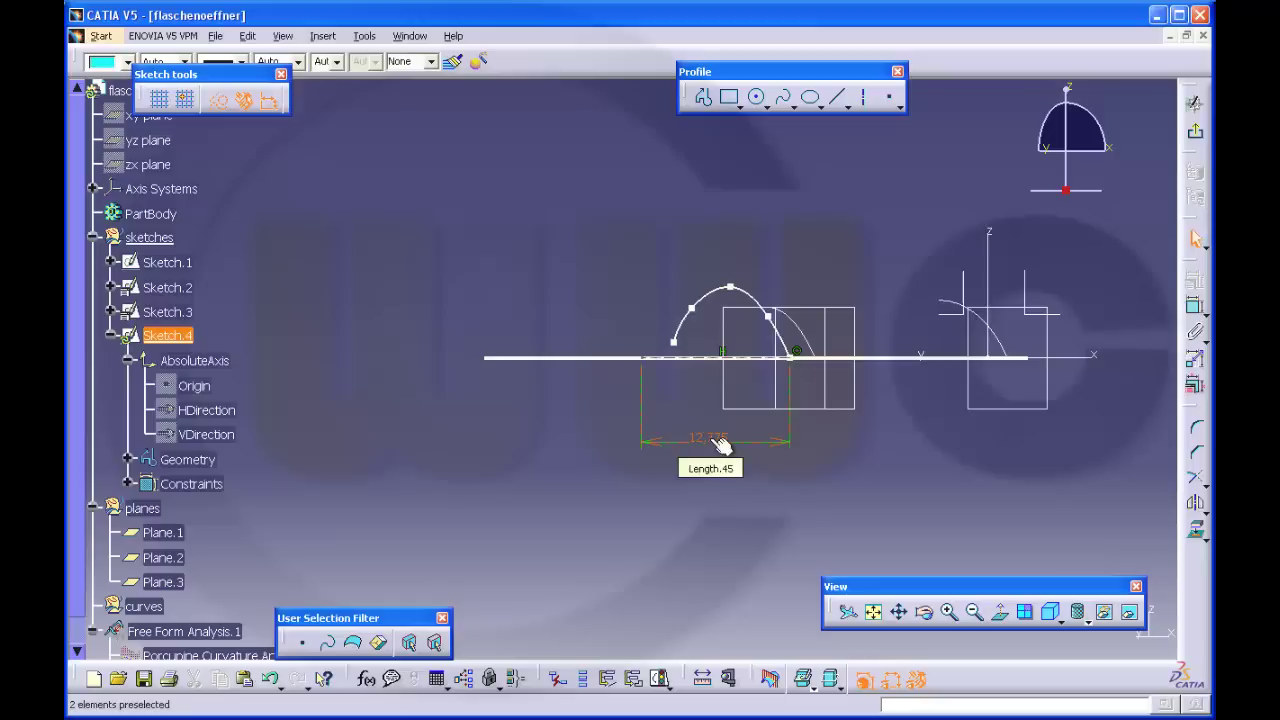
double_click(720, 445)
type("15")
key("Return")
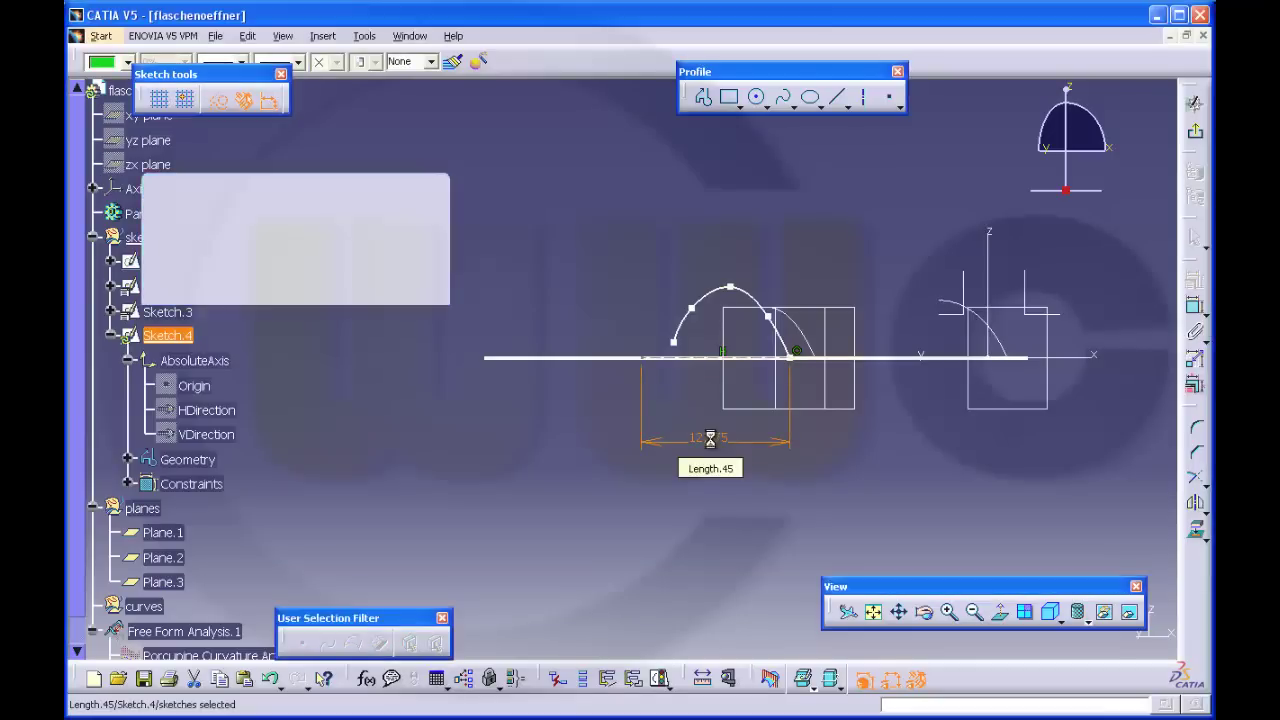
mouse_move(848, 428)
middle_mouse_down()
mouse_move(854, 437)
mouse_move(865, 378)
middle_mouse_up()
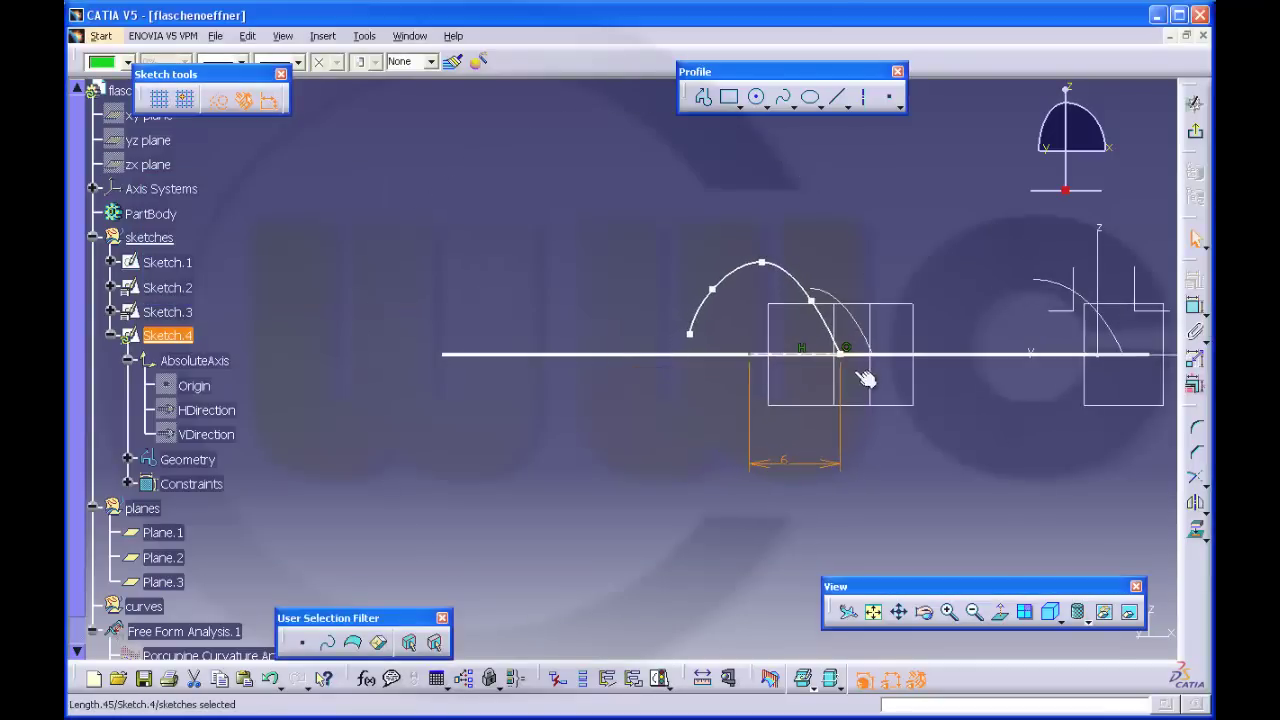
Constrain the shared start point of the spline and construction line to coincide with the outline curve's intersection point on the sketch plane
left_click(1195, 310)
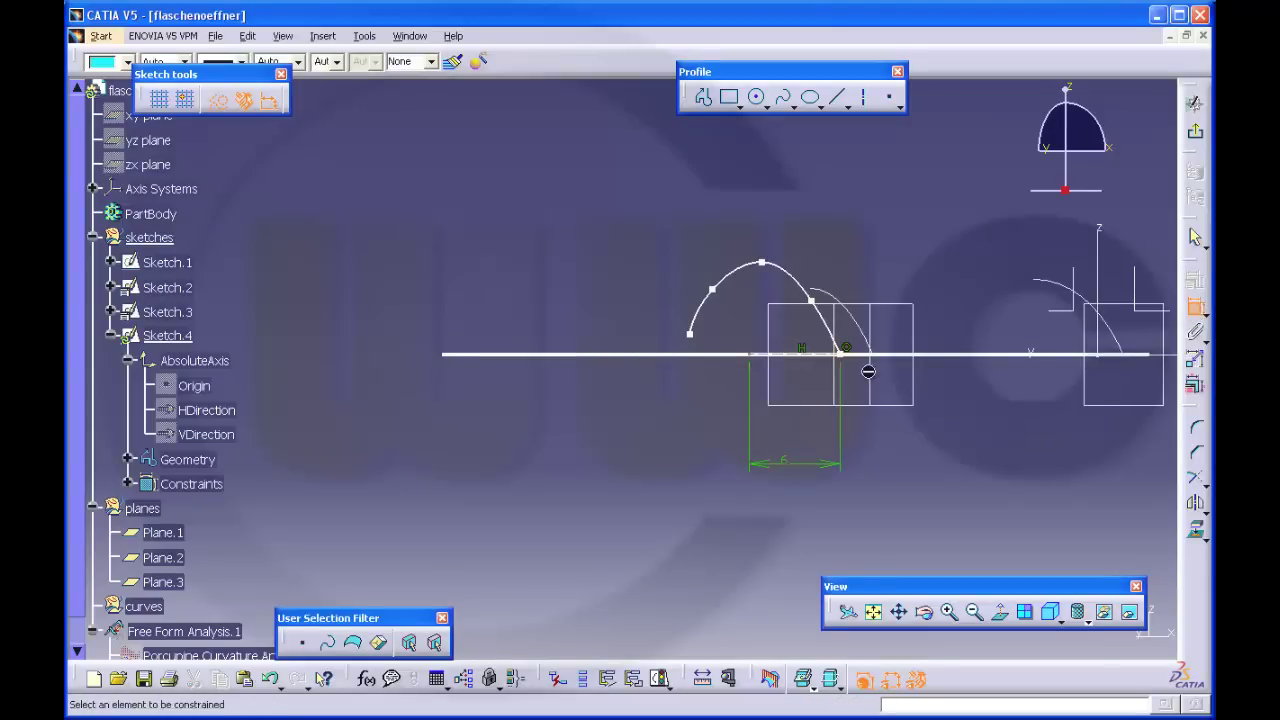
mouse_move(868, 371)
middle_mouse_down()
mouse_move(820, 449)
mouse_move(829, 423)
middle_mouse_up()
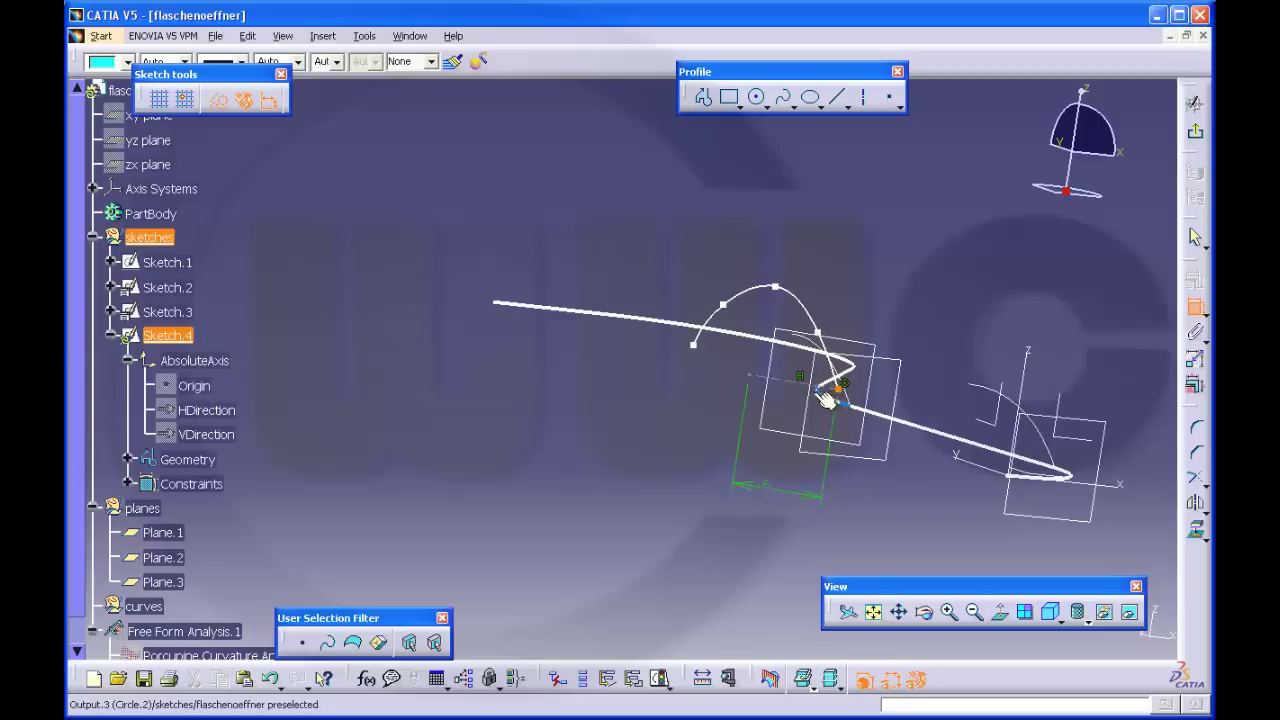
left_click(827, 393)
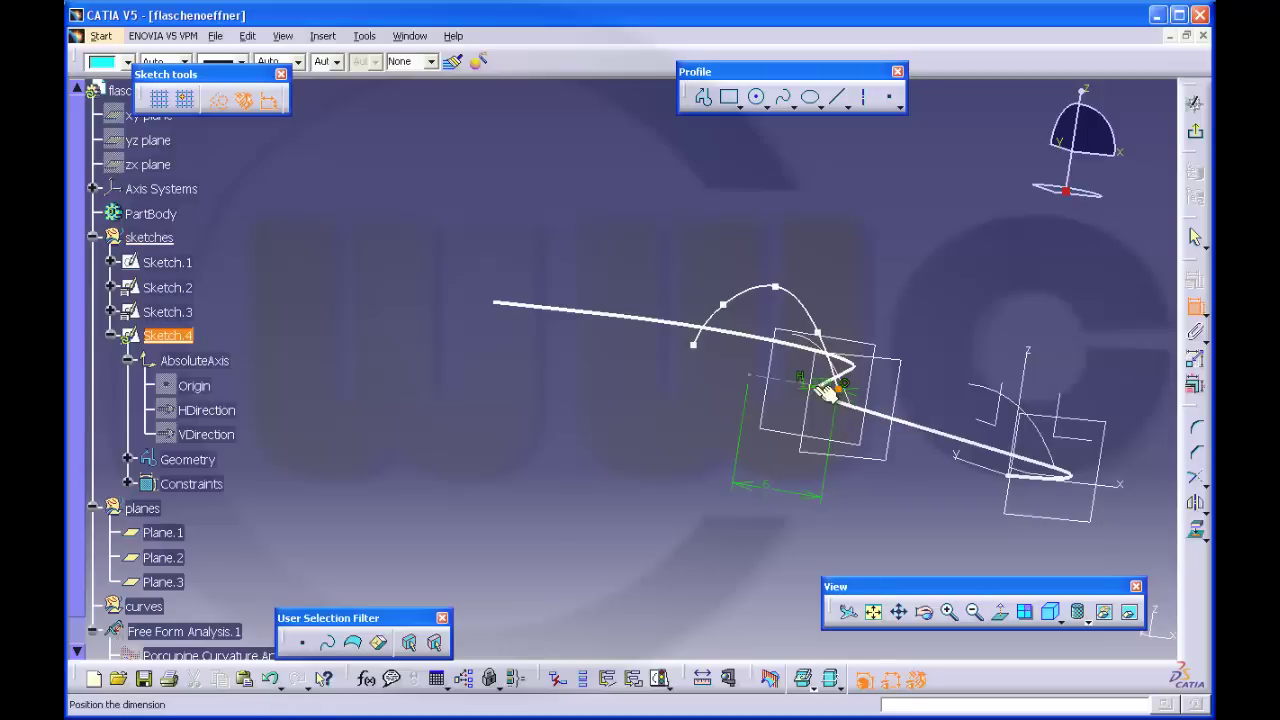
right_click(891, 320)
left_click(940, 451)
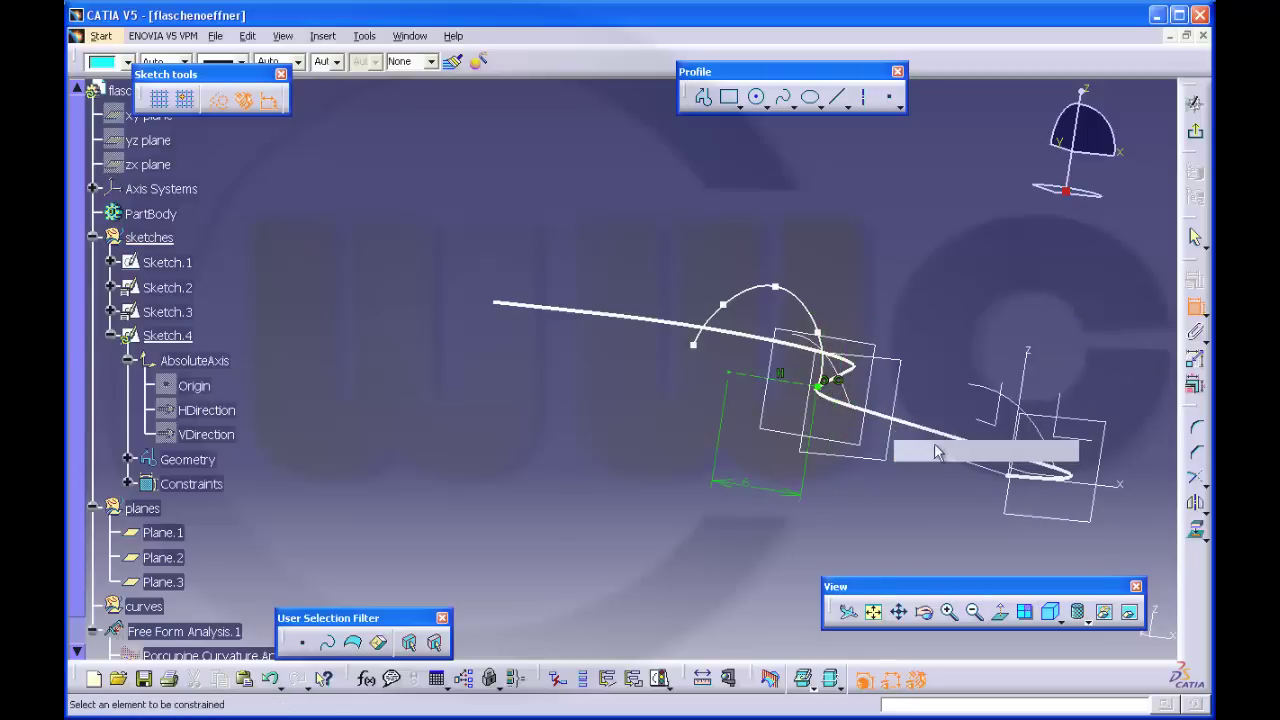
Reshape the spline arch by moving its intermediate control points and lowering its peak
middle_click_drag(762, 455, 851, 443)
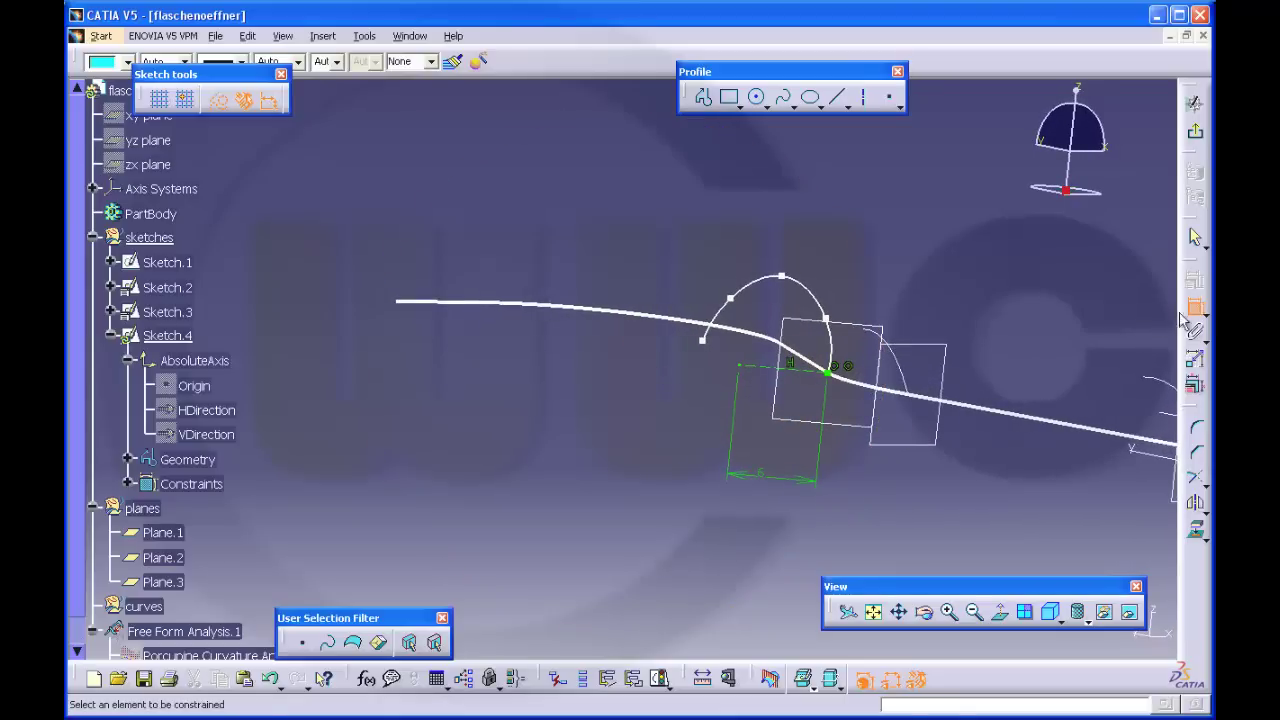
left_click_drag(825, 318, 812, 320)
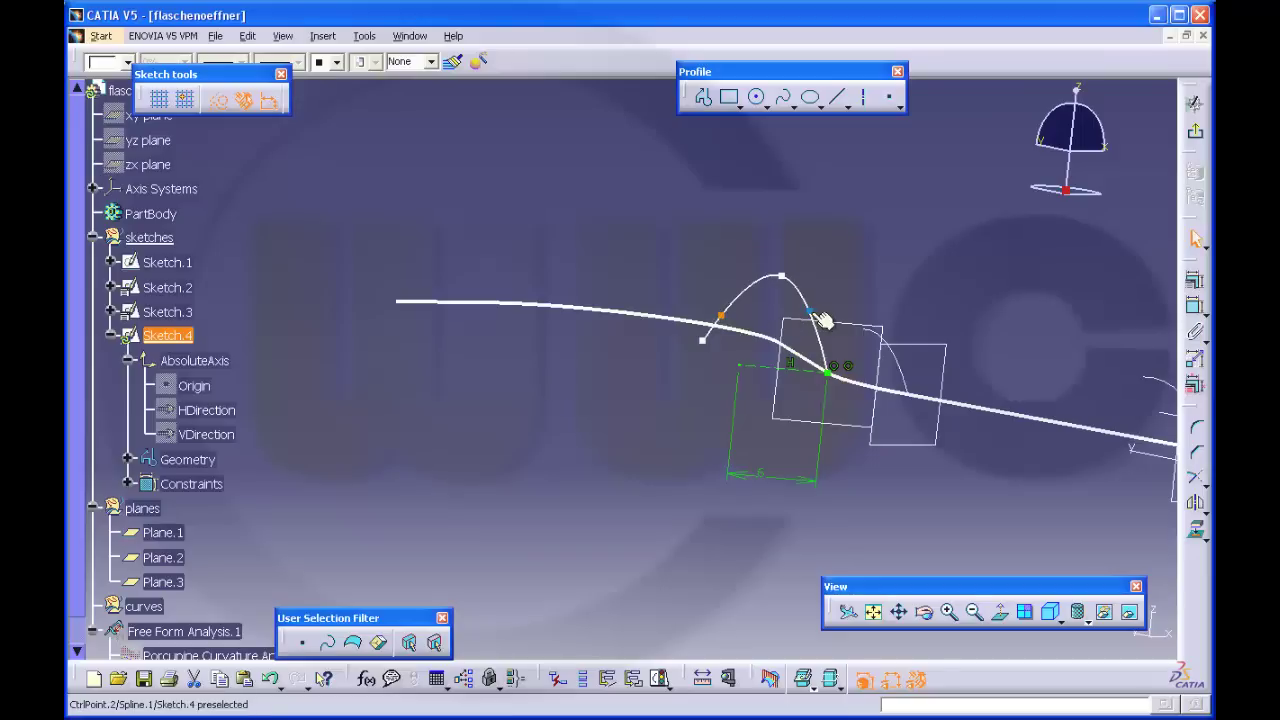
left_click_drag(810, 312, 811, 333)
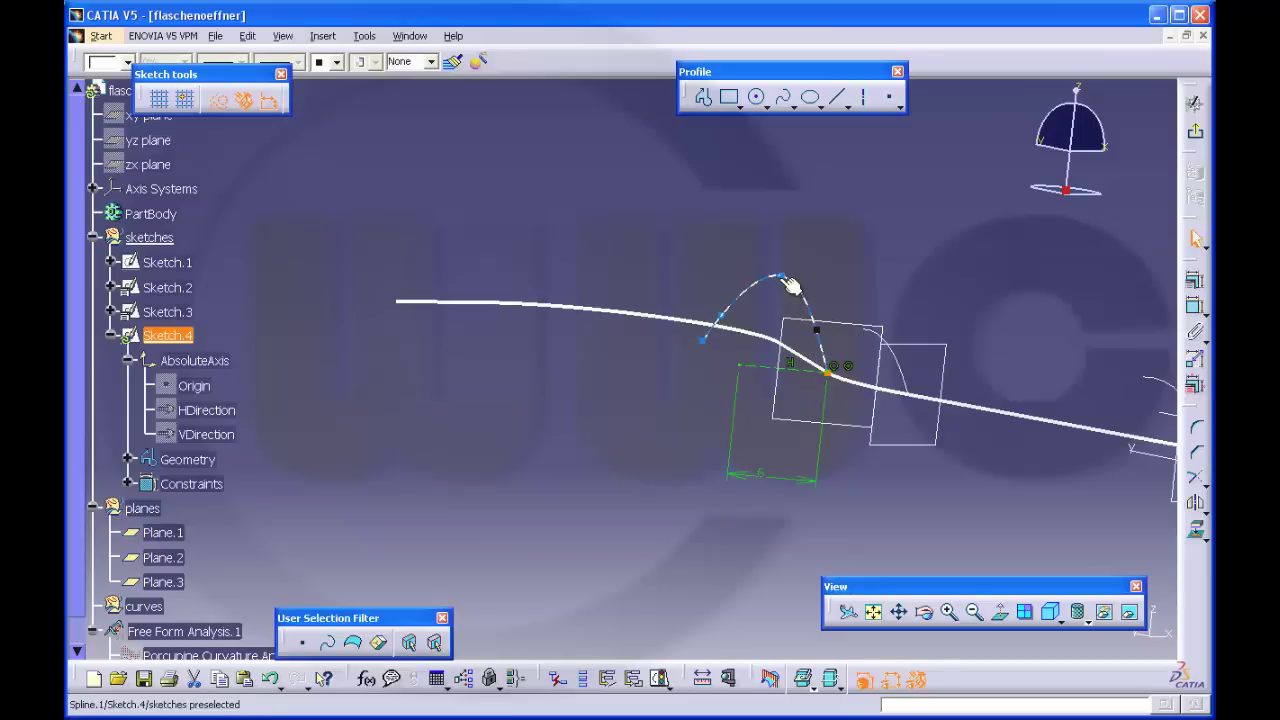
left_click_drag(781, 276, 783, 284)
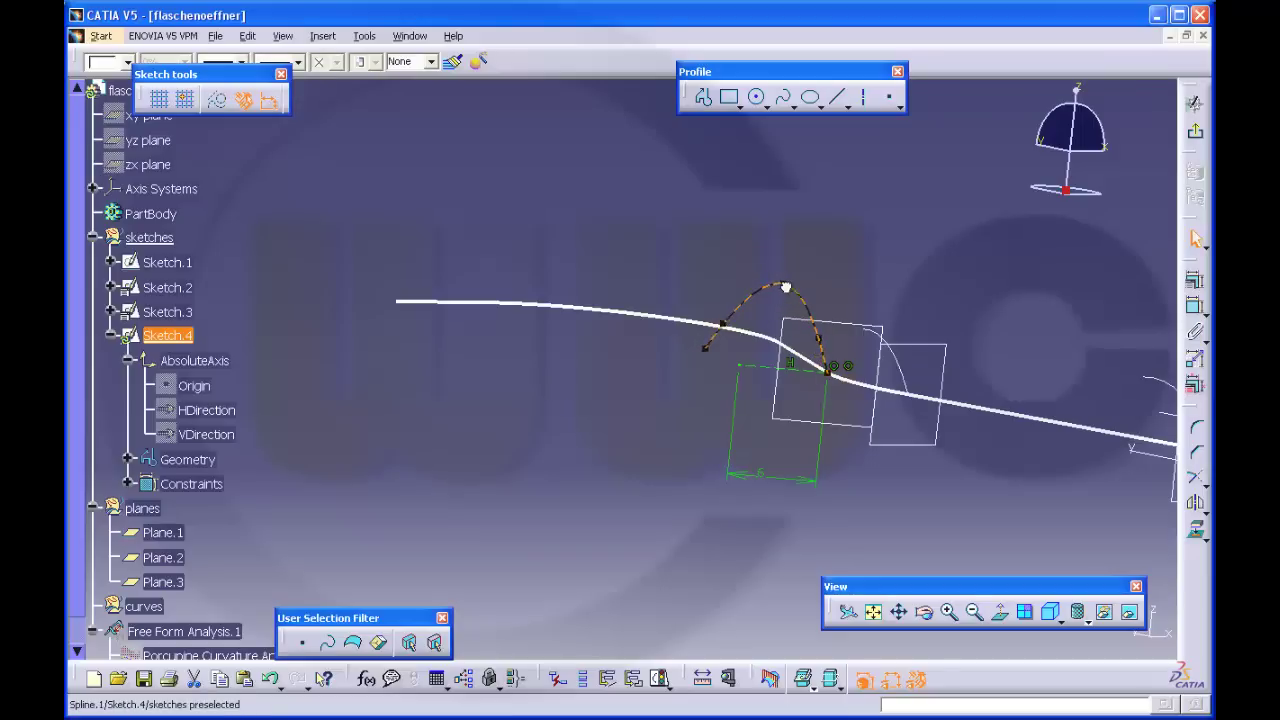
left_click(723, 325)
left_click_drag(730, 327, 745, 301)
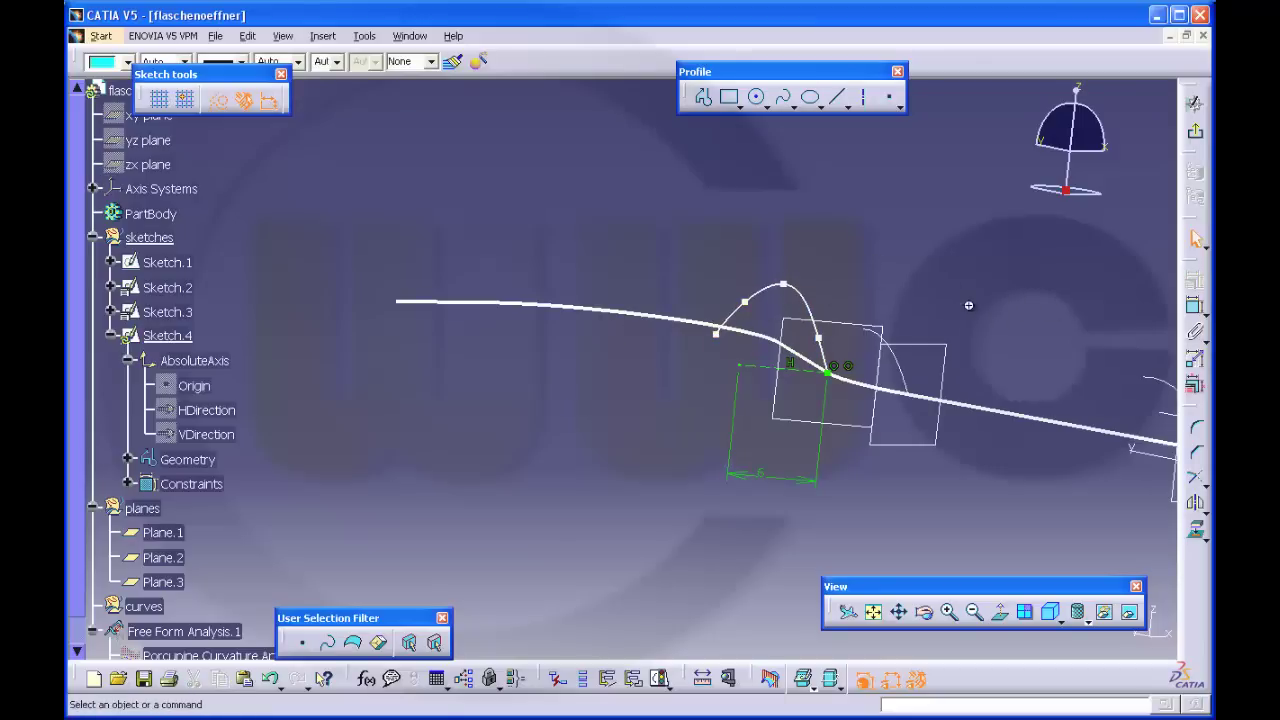
Impose tangency on control points 1, 3 and 5 of the spline
middle_click_drag(968, 305, 956, 312)
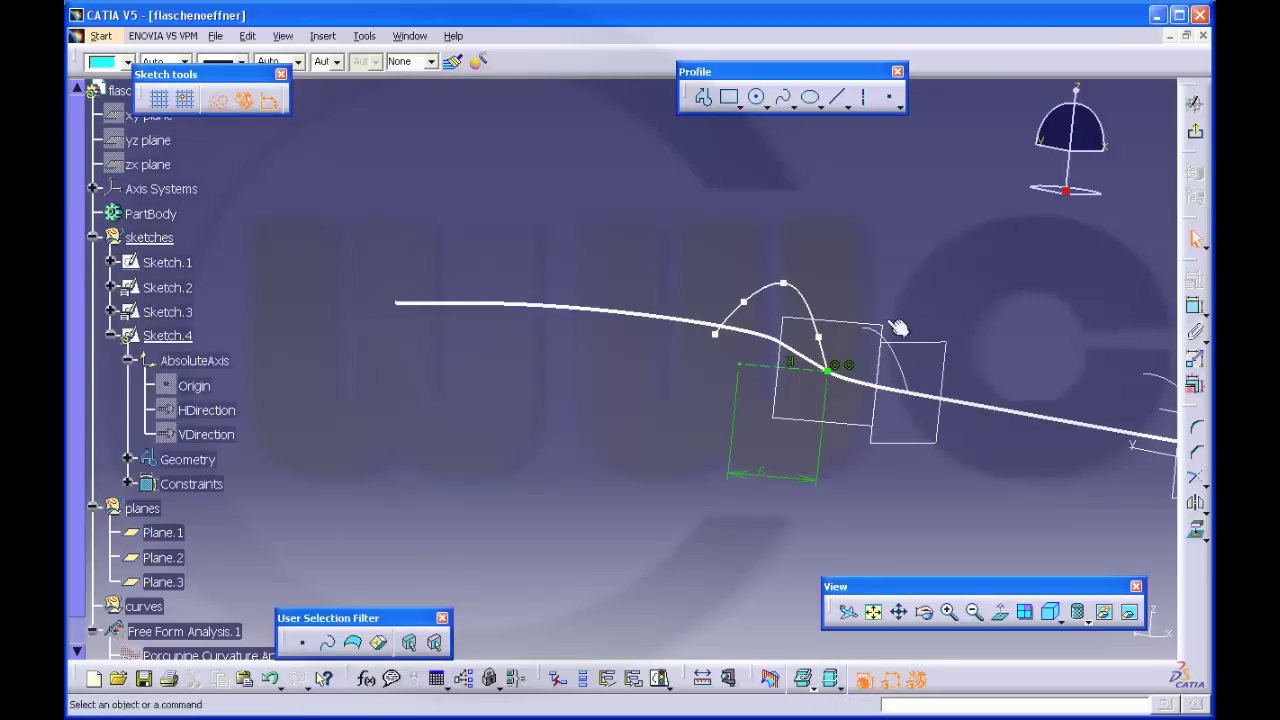
double_click(832, 356)
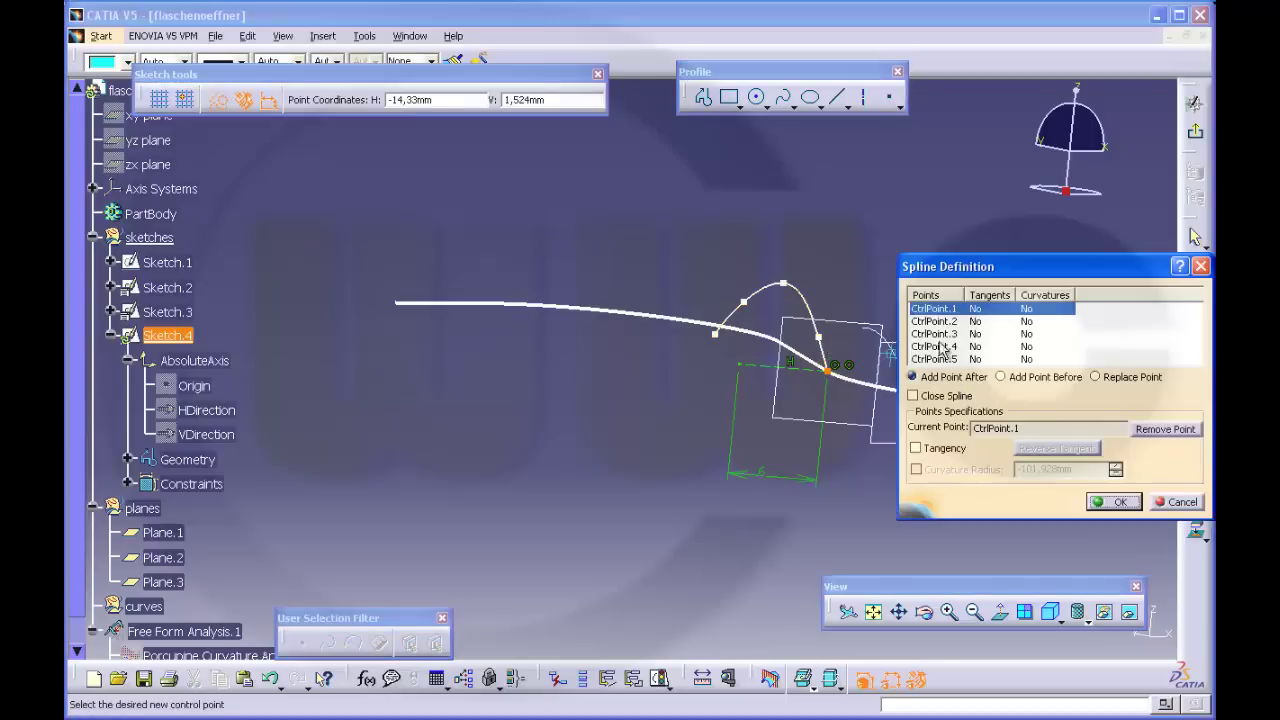
left_click(915, 448)
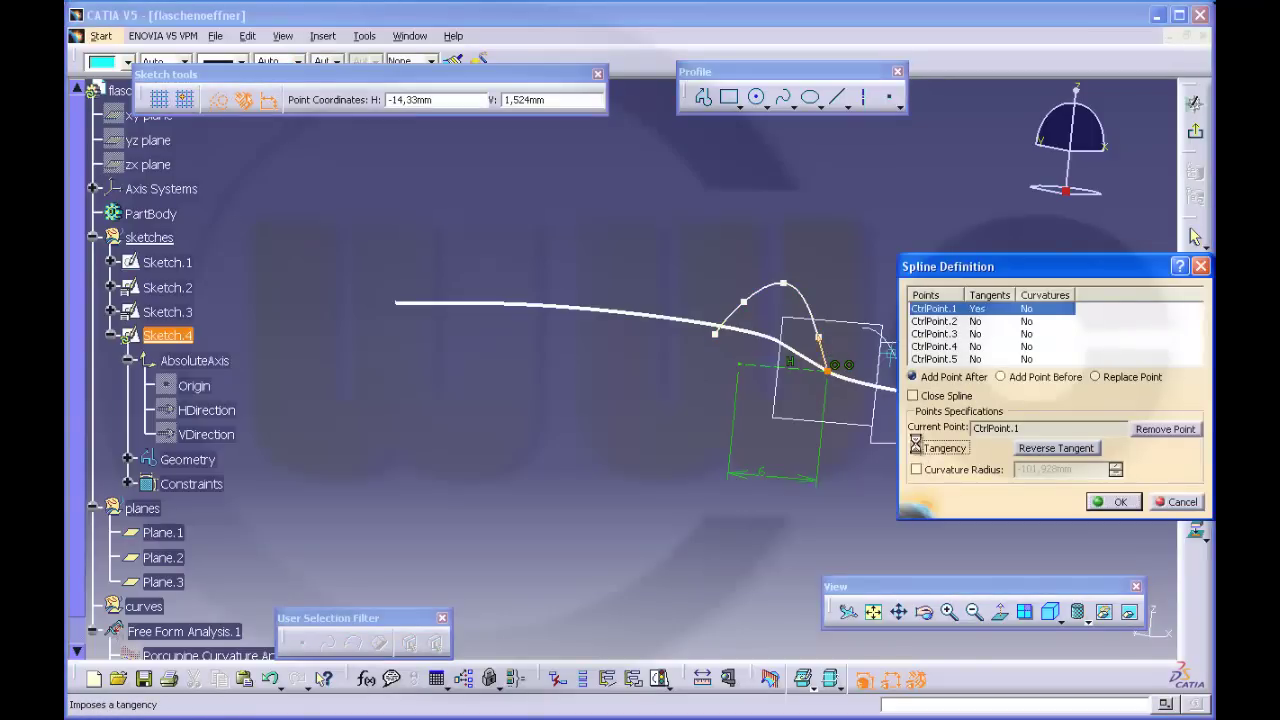
left_click(933, 334)
left_click(915, 448)
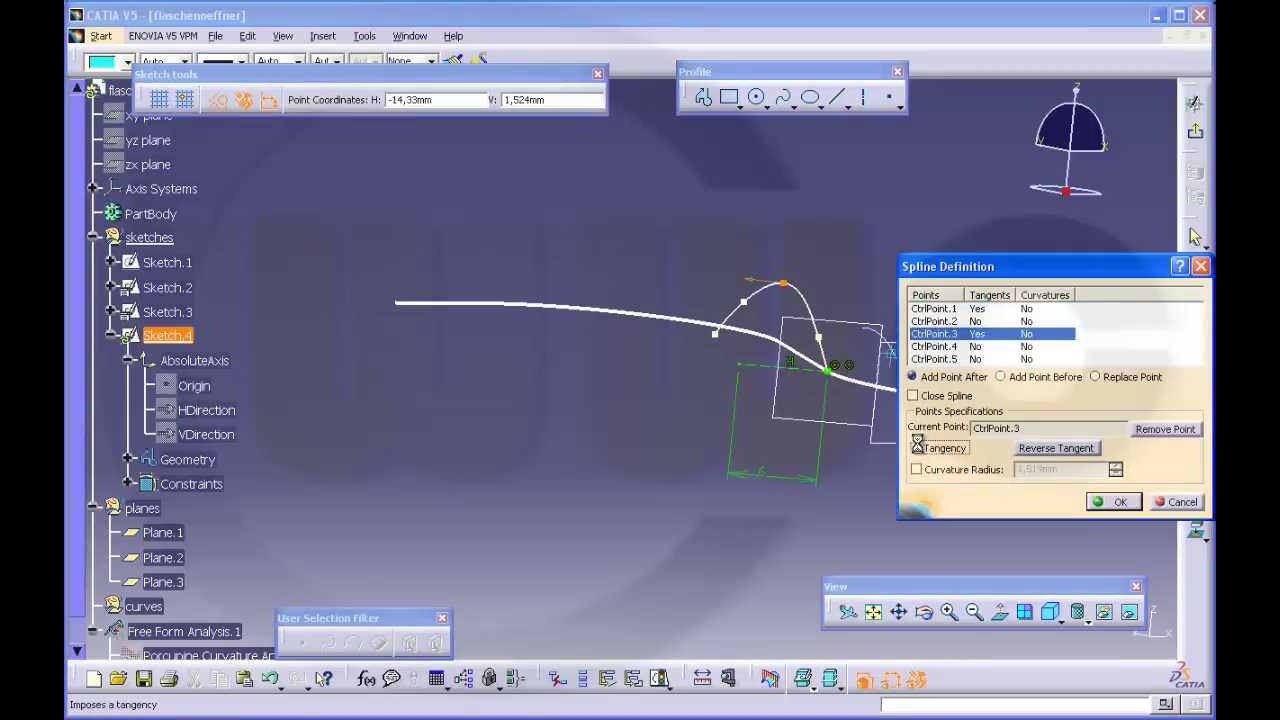
left_click(926, 359)
left_click(915, 448)
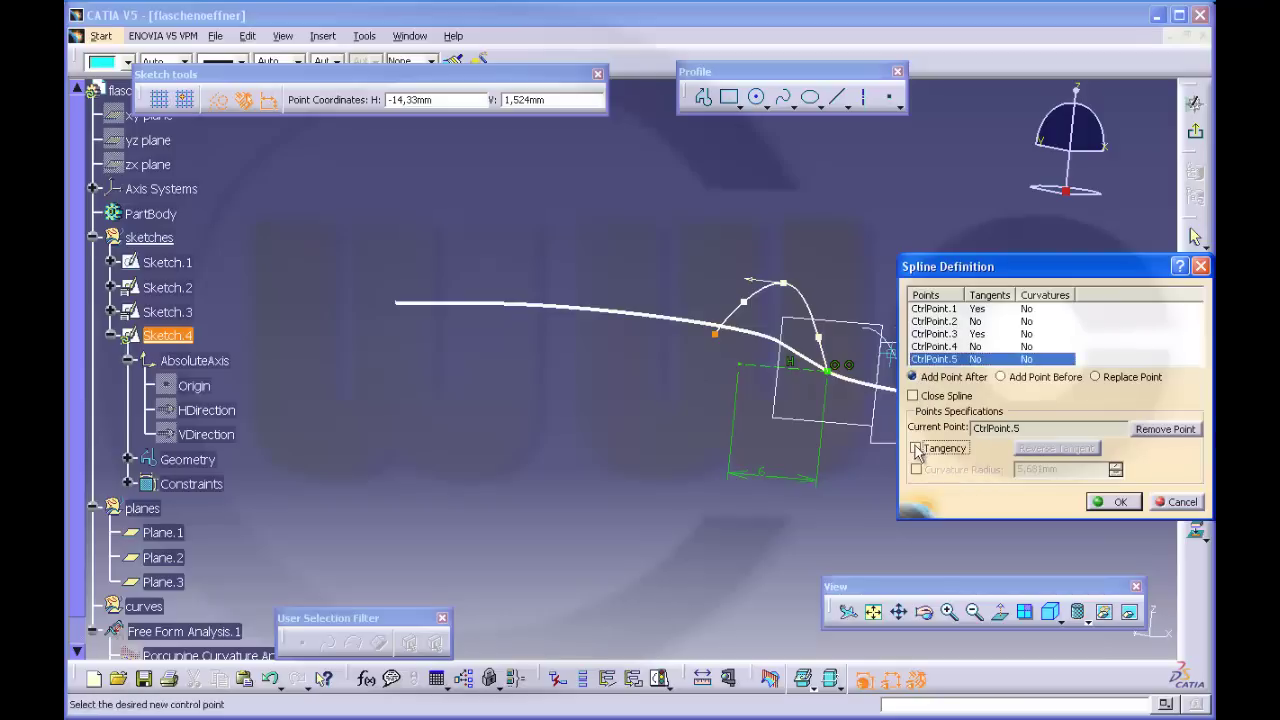
left_click(1092, 502)
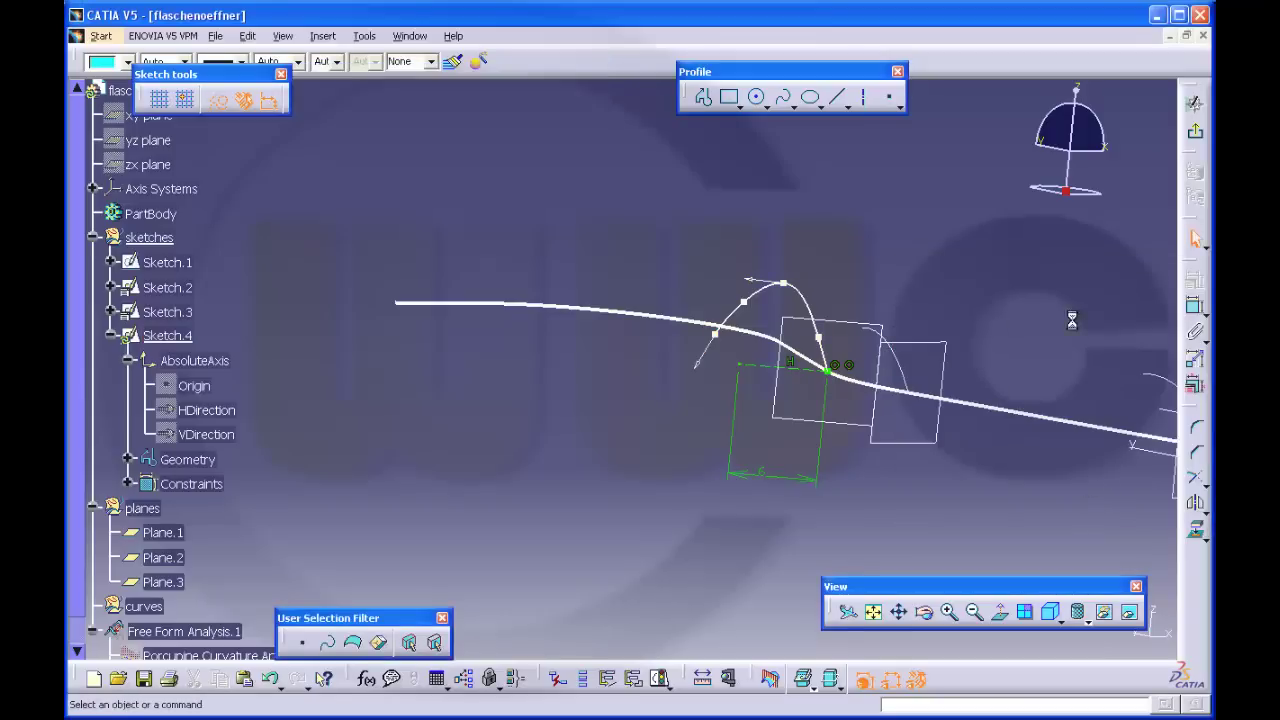
Add a distance constraint between the tangent at the spline's peak and the horizontal construction line
left_click(1194, 310)
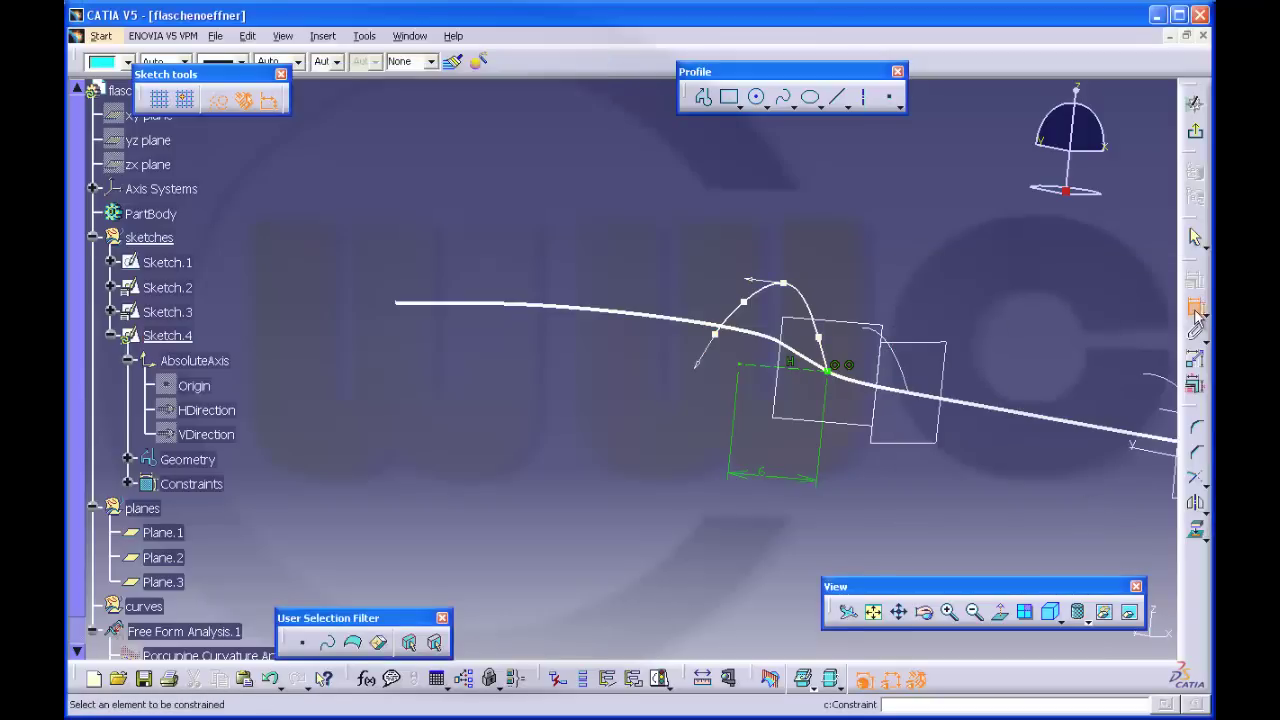
left_click(756, 280)
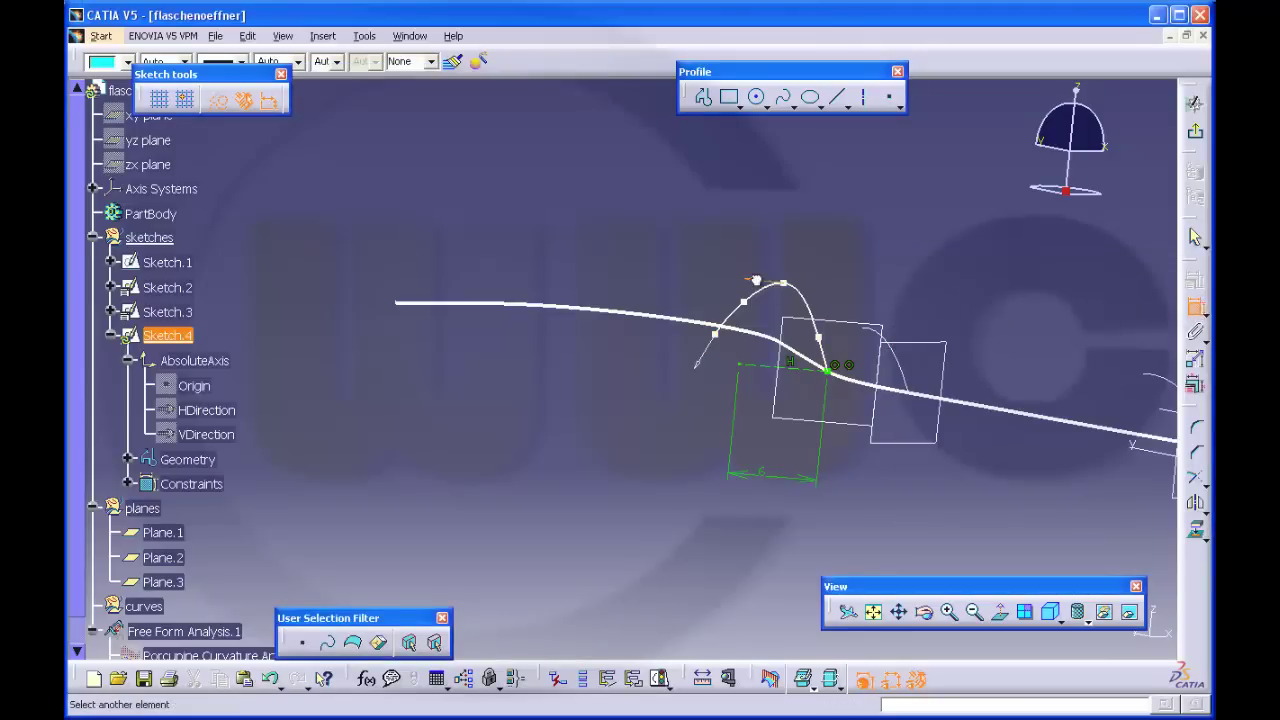
left_click(749, 368)
right_click(620, 292)
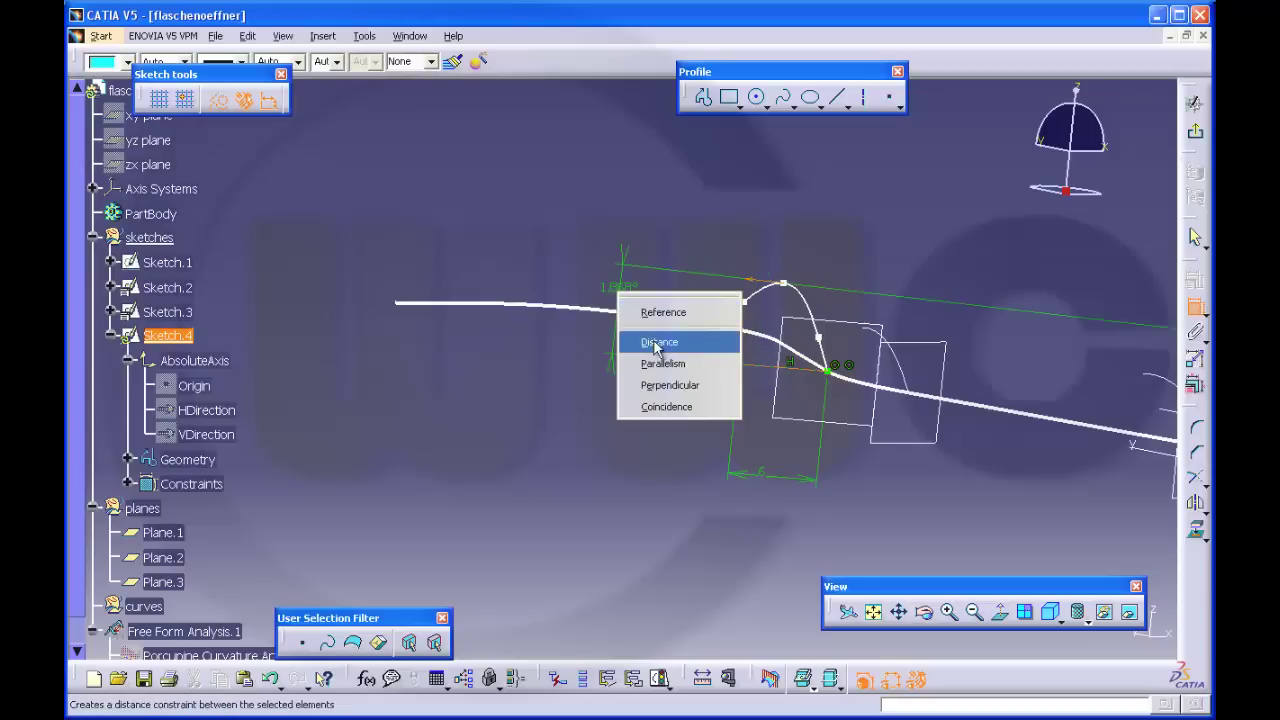
left_click(656, 343)
left_click(627, 318)
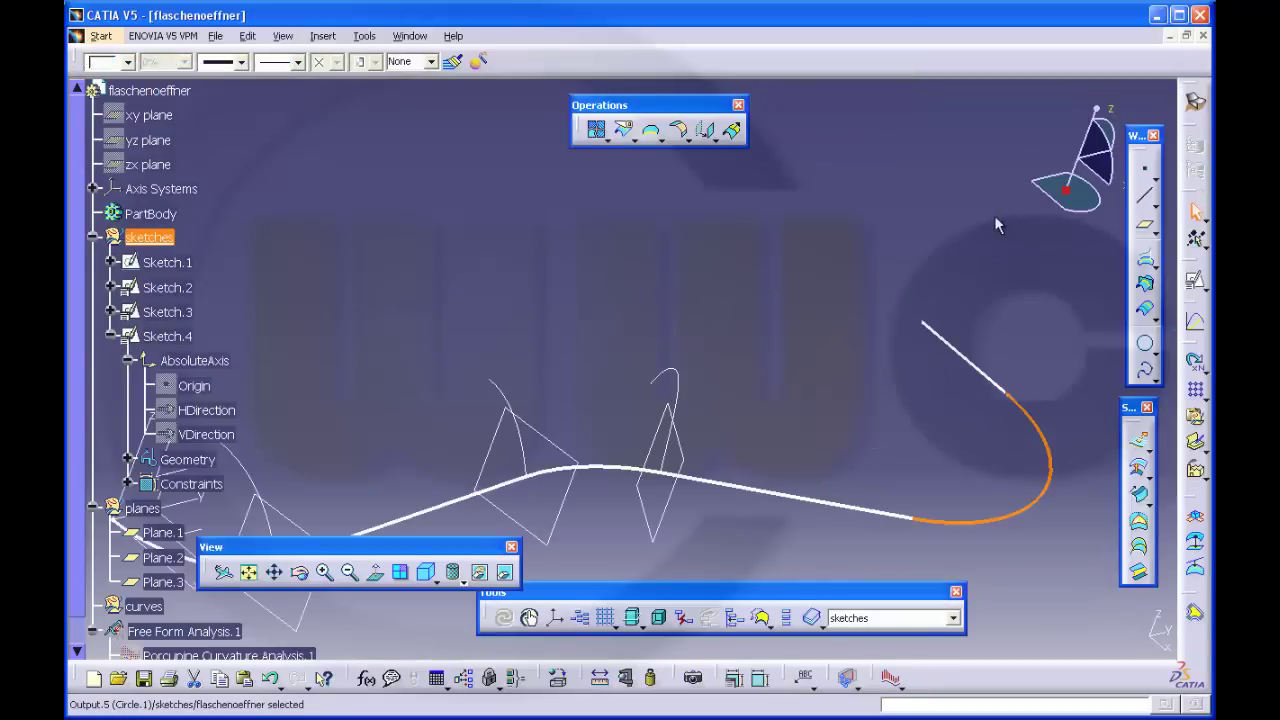
Reopen Sketch.4 and set the distance between the spline's peak tangent and the construction line to 4 mm
left_click(746, 362)
double_click(167, 336)
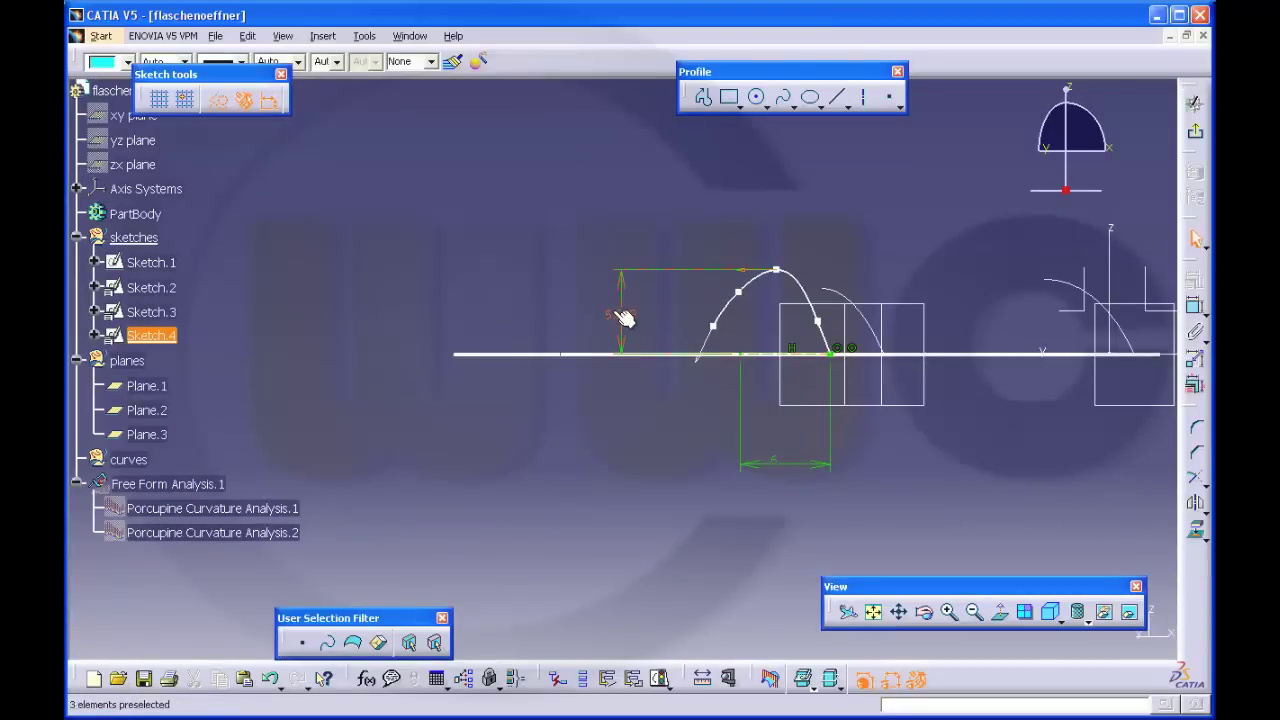
double_click(620, 315)
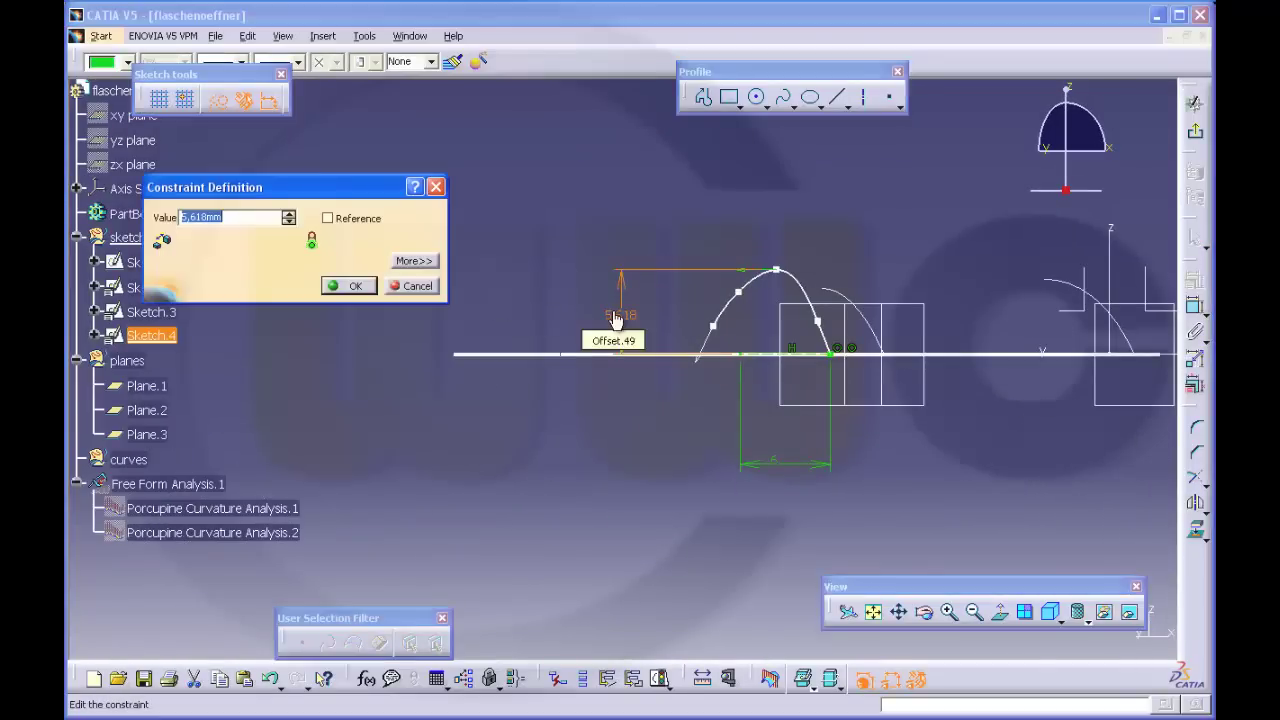
type("4")
key("Return")
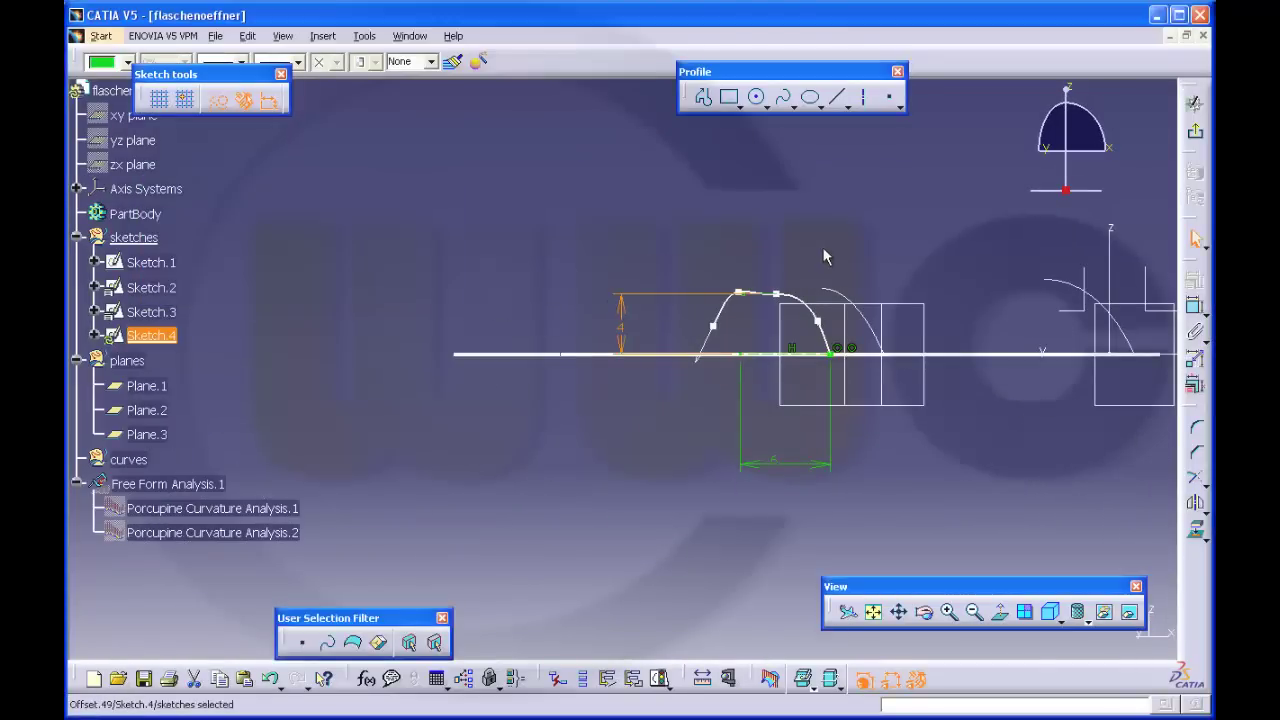
left_click(825, 243)
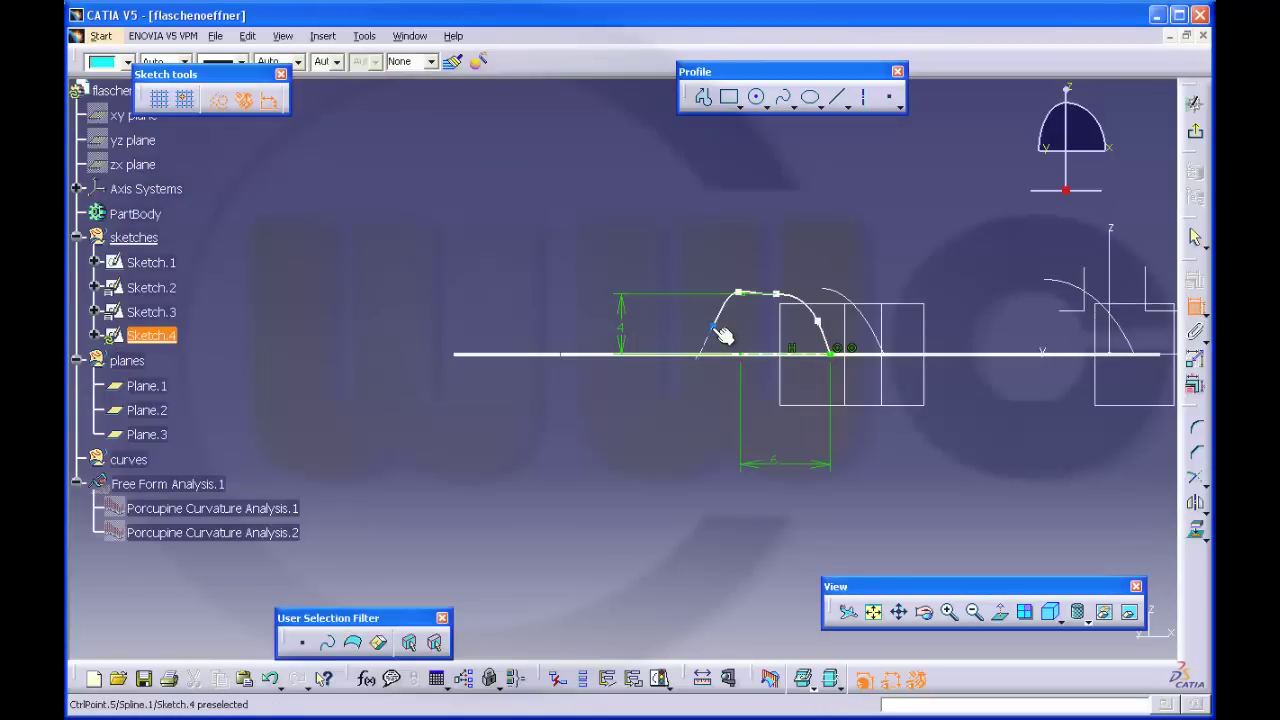
Dimension the horizontal distance between the spline's free end point and its start point and set it to 6 mm
left_click(716, 329)
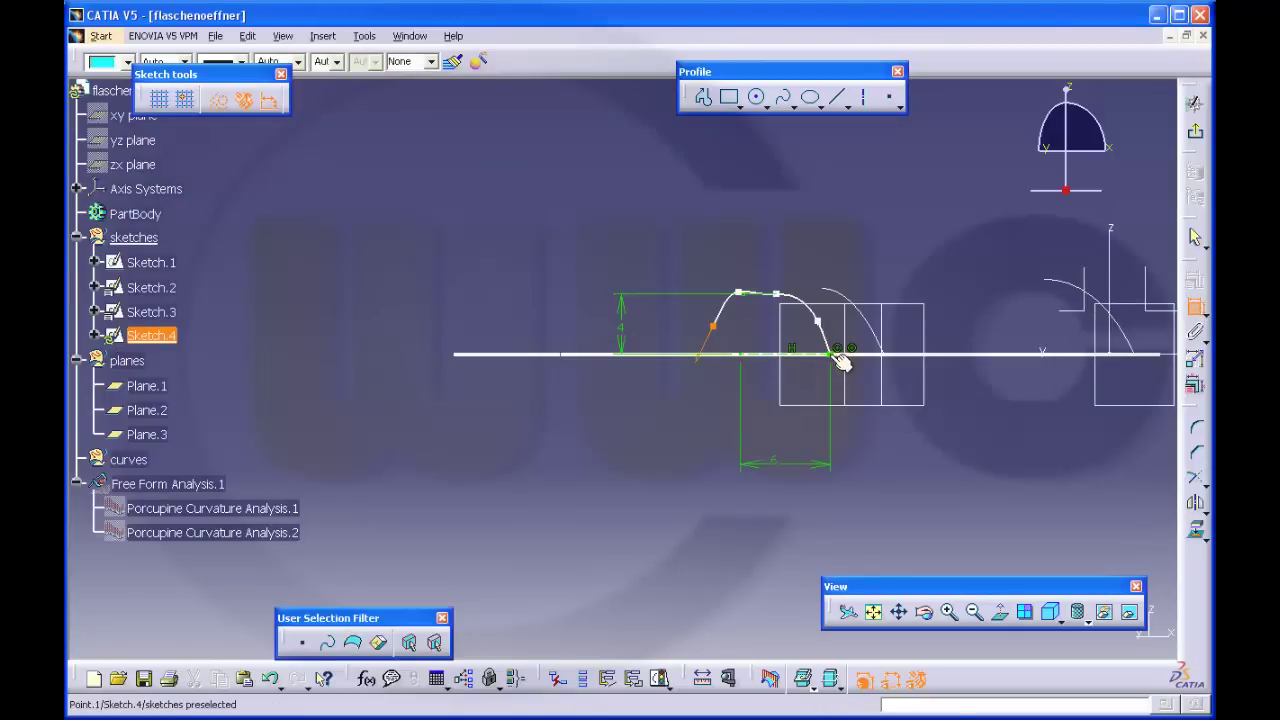
left_click(832, 360)
right_click(770, 461)
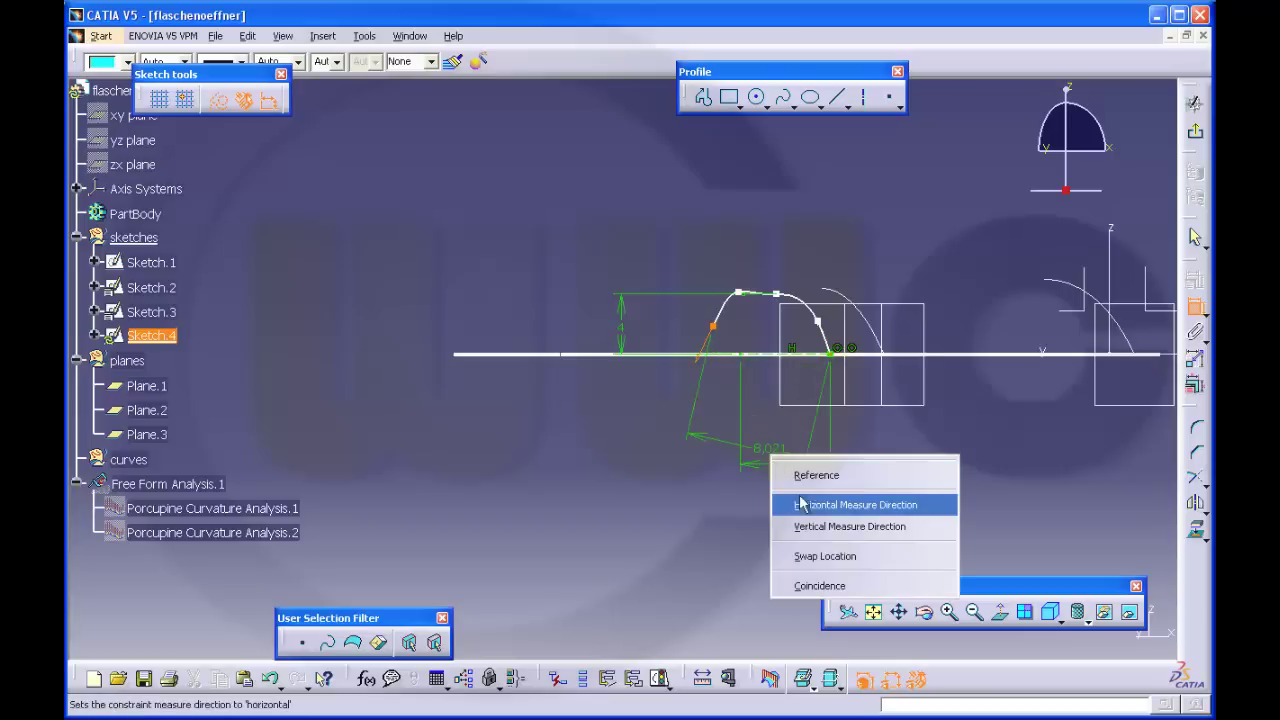
left_click(800, 500)
left_click(772, 503)
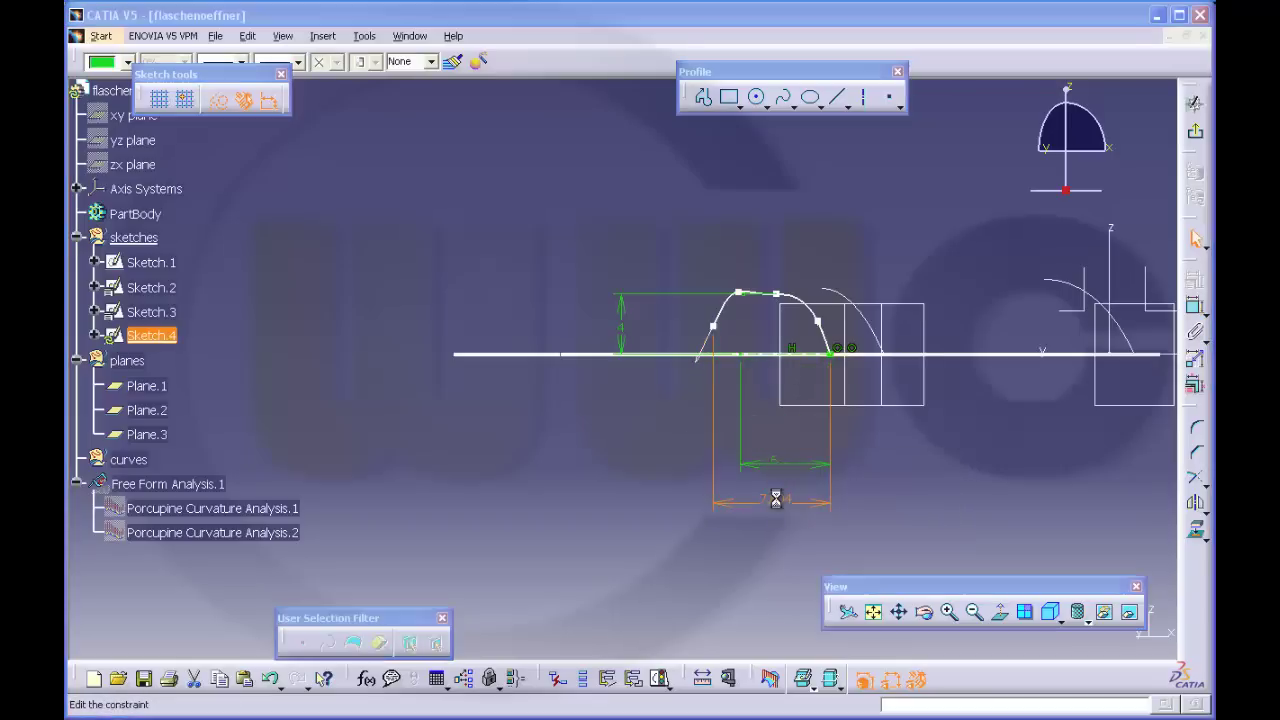
double_click(774, 500)
type("7")
key("Return")
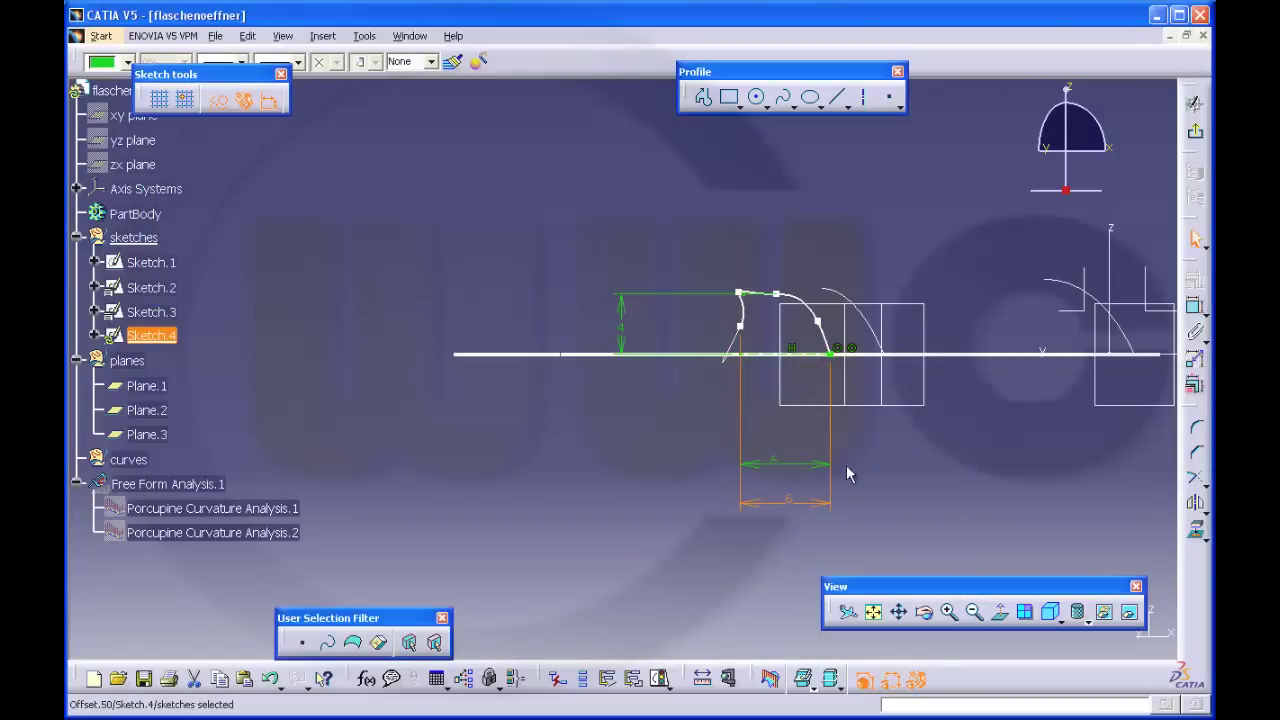
Set the spline's free end point 2 mm above the horizontal construction line and pull the peak control point inward to round the arch
left_click(740, 326)
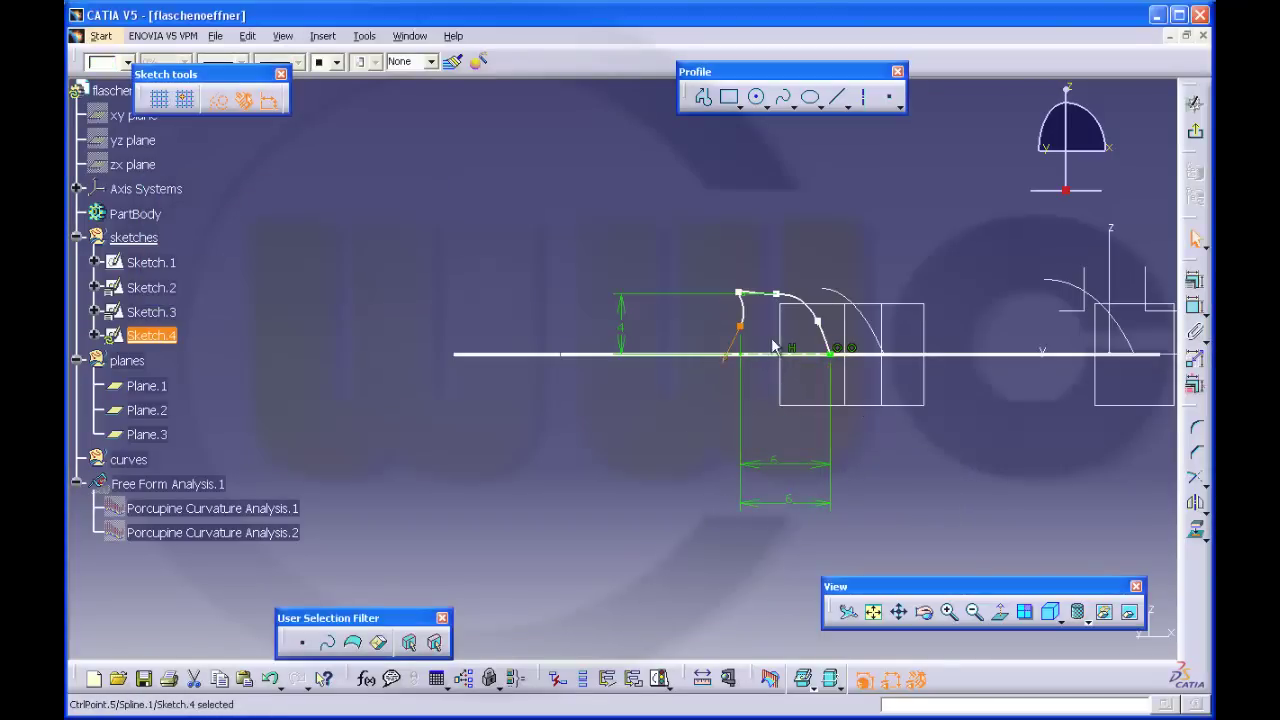
left_click(990, 340)
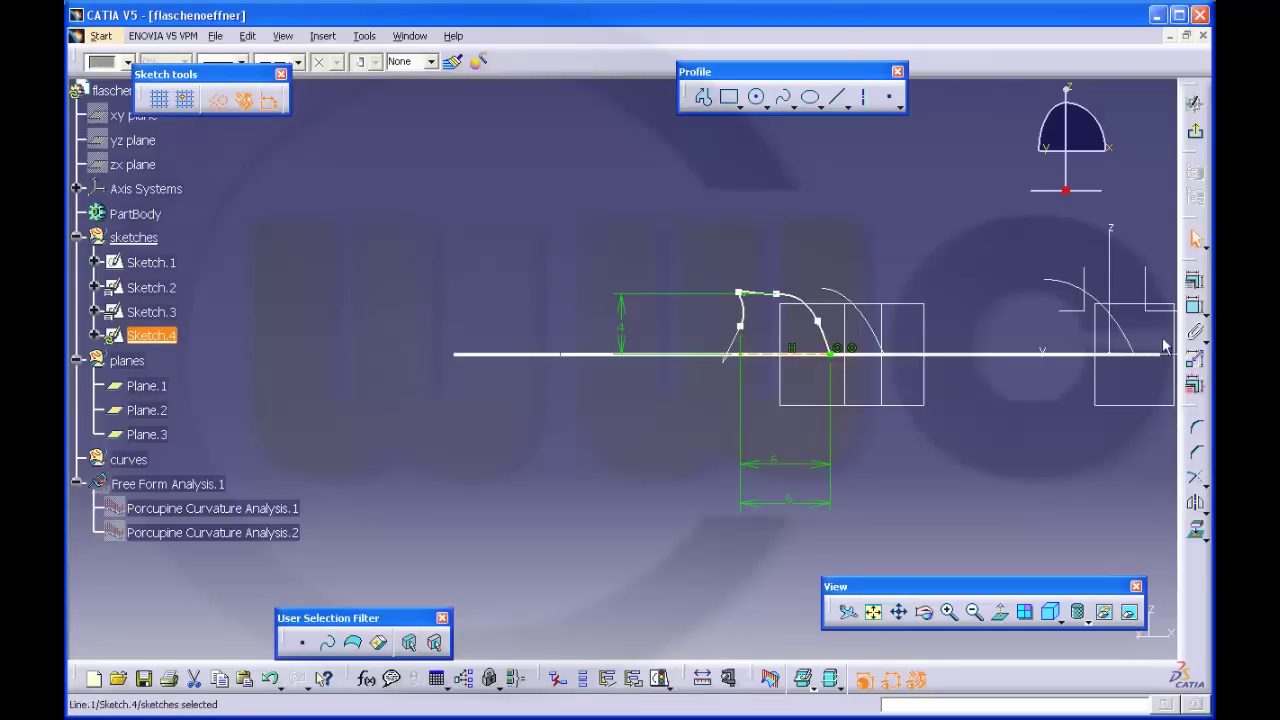
left_click(1192, 316)
left_click(740, 326)
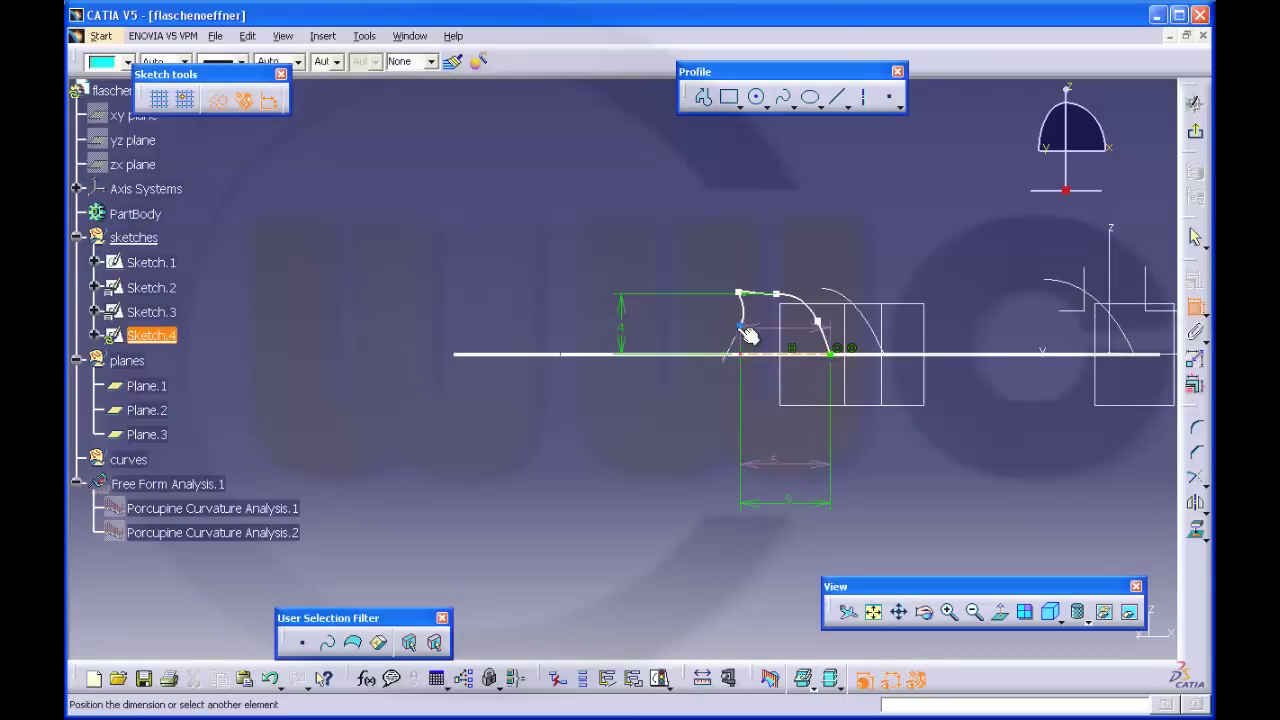
left_click(671, 338)
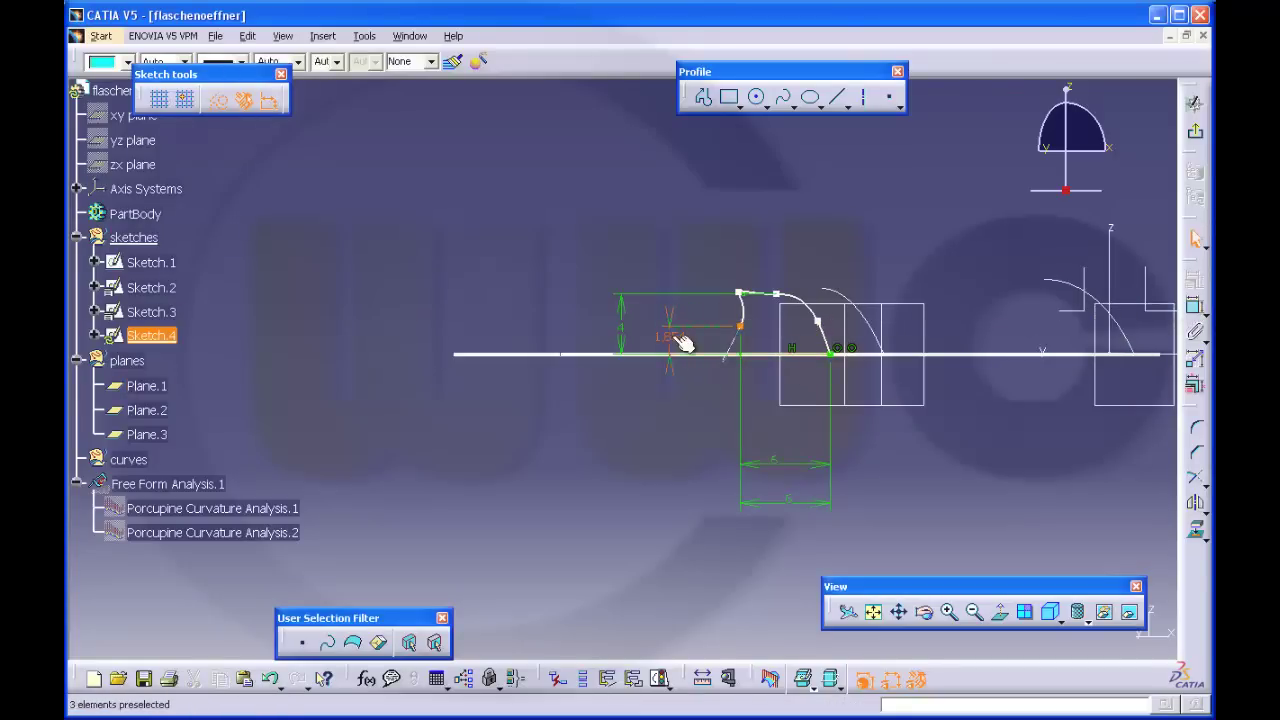
type("2")
key("Return")
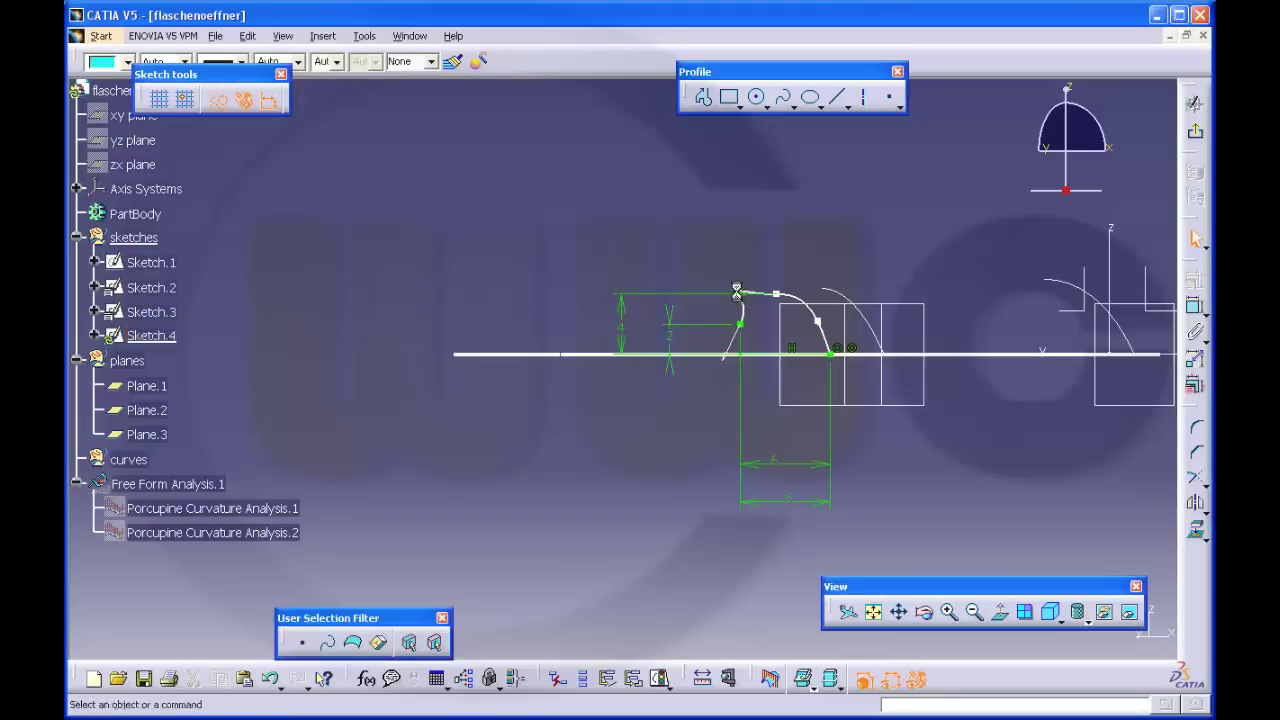
left_click_drag(737, 290, 781, 294)
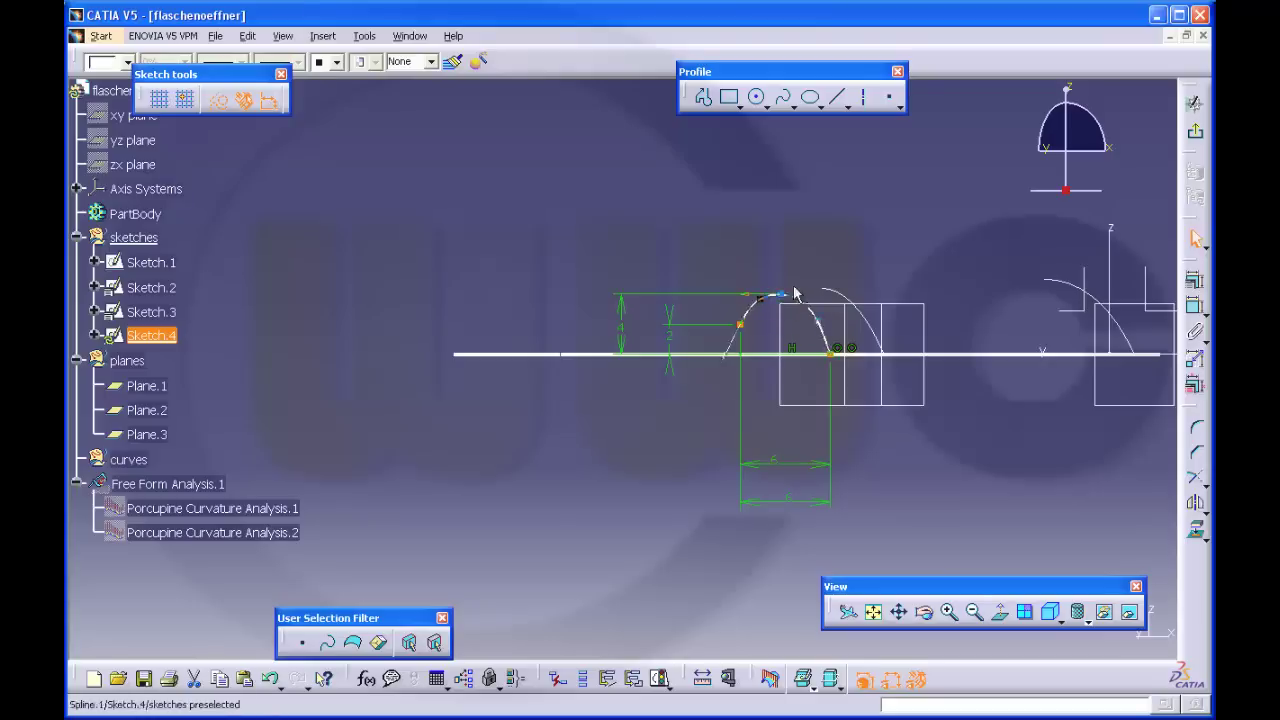
Constrain the angle between the tangent at the spline's free end and the construction line to 60 degrees
mouse_move(851, 348)
middle_mouse_down()
mouse_move(877, 350)
mouse_move(737, 362)
mouse_move(740, 344)
mouse_move(933, 396)
mouse_move(800, 372)
middle_mouse_up()
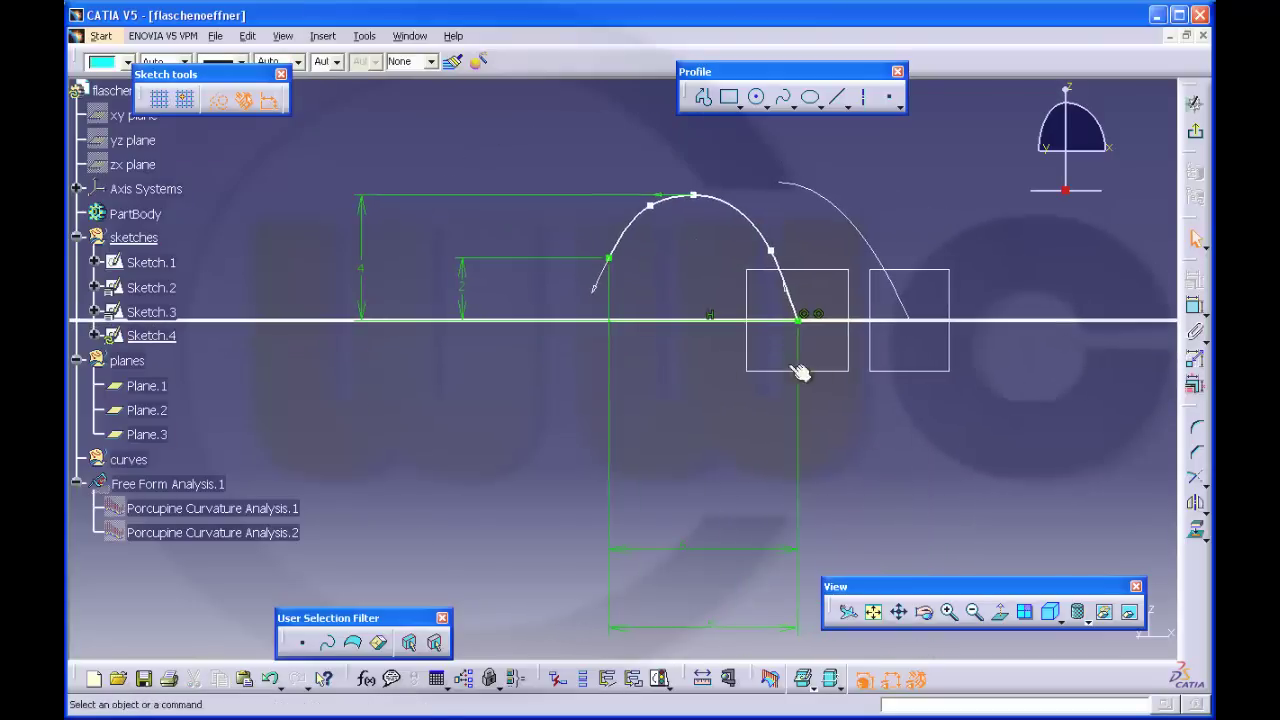
left_click(1196, 311)
left_click(1196, 314)
left_click(1196, 314)
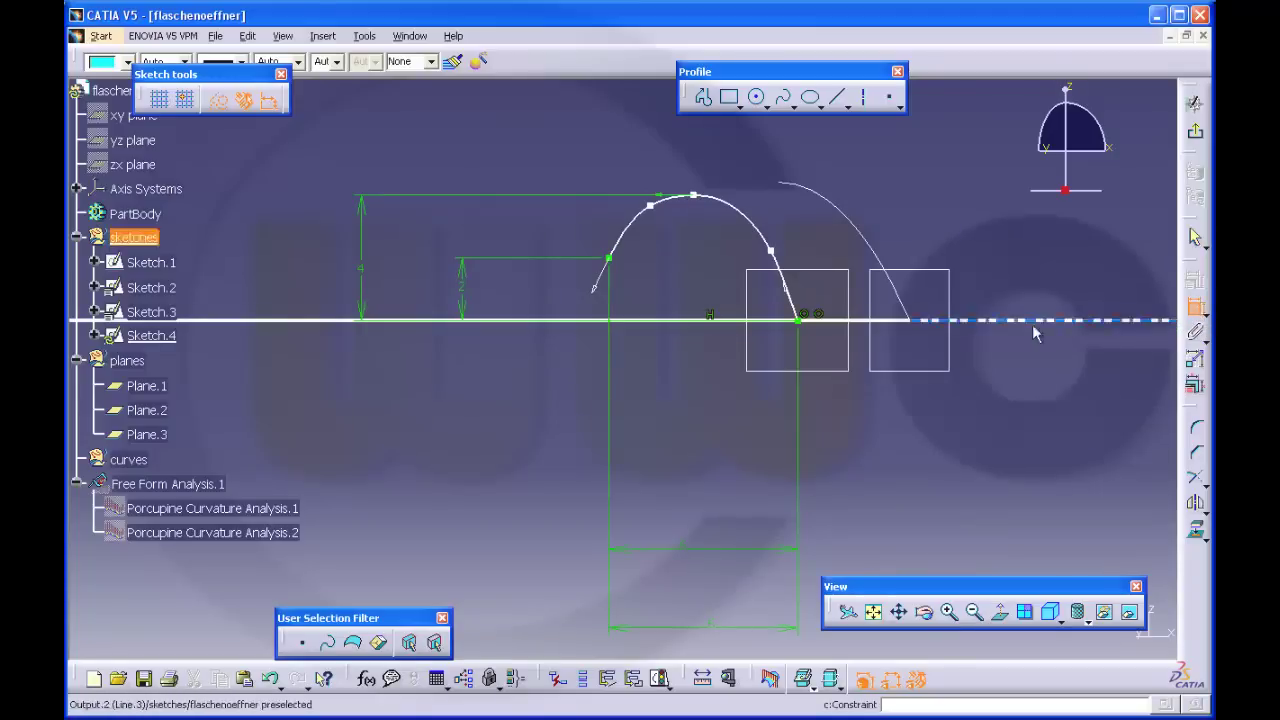
left_click(670, 321)
left_click(657, 305)
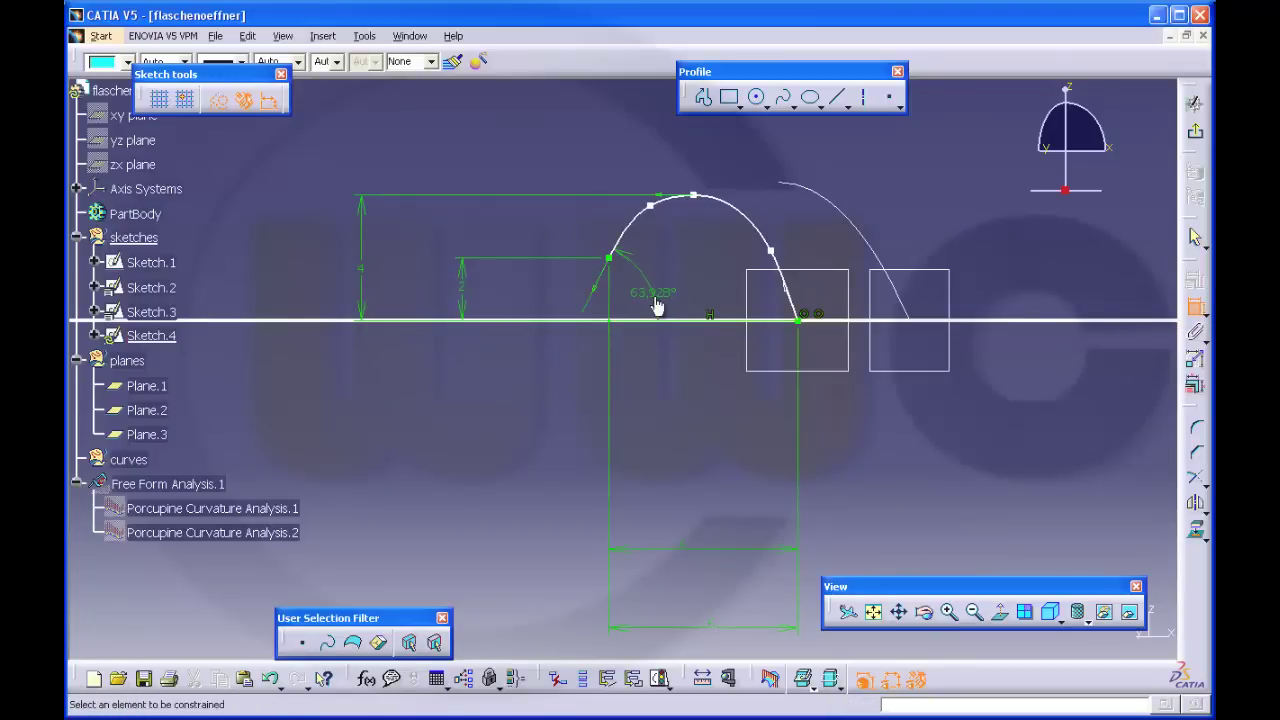
double_click(655, 294)
type("60")
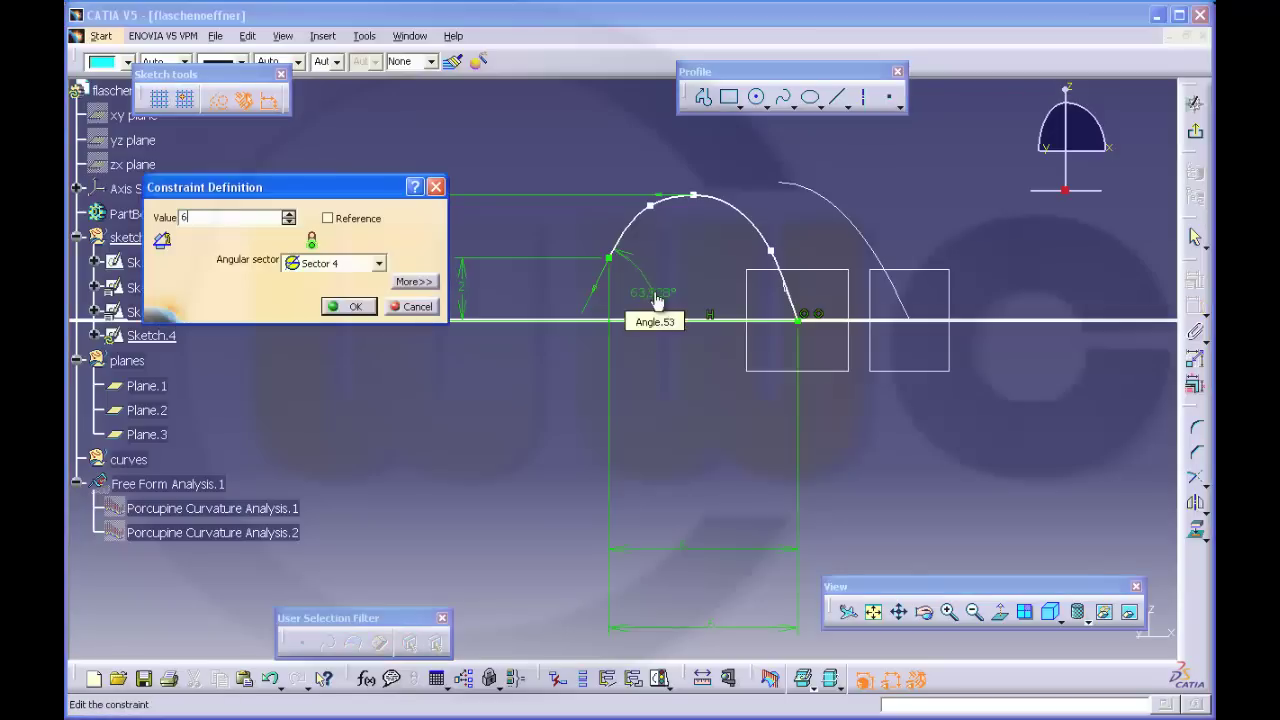
key("Return")
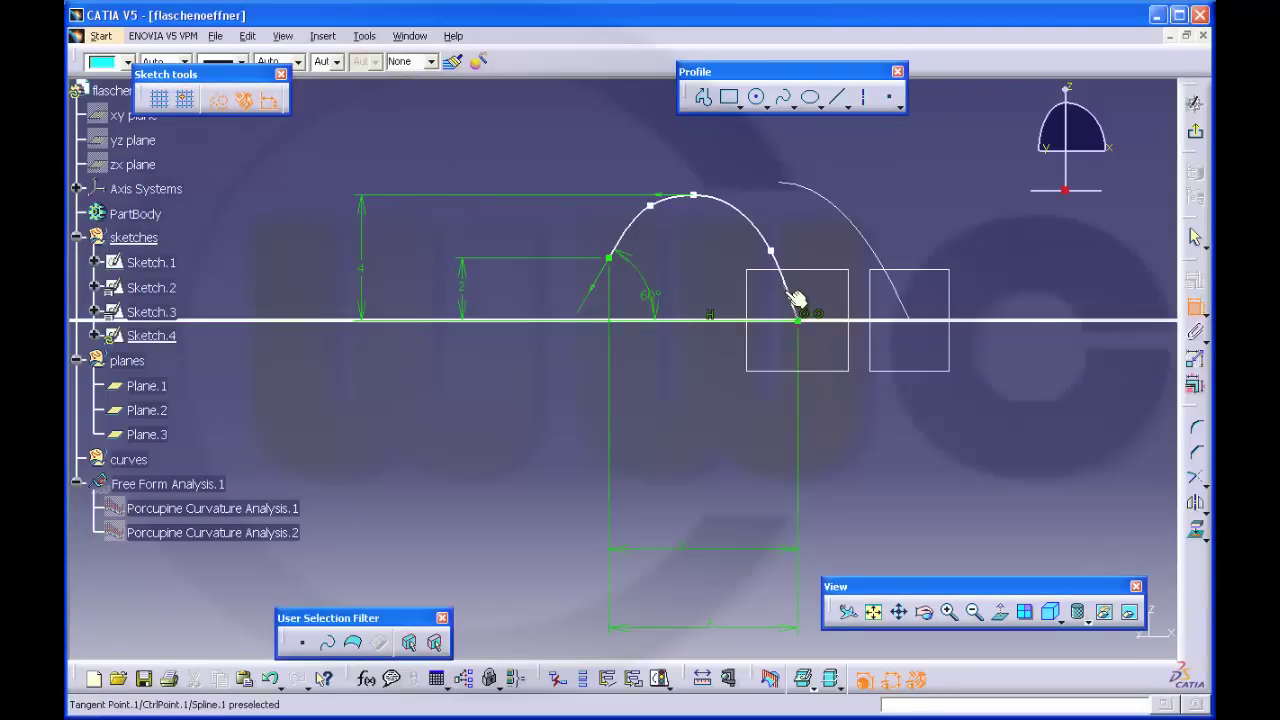
Constrain the angle between the tangent at the spline's start point and the construction line to 65 degrees
left_click(792, 297)
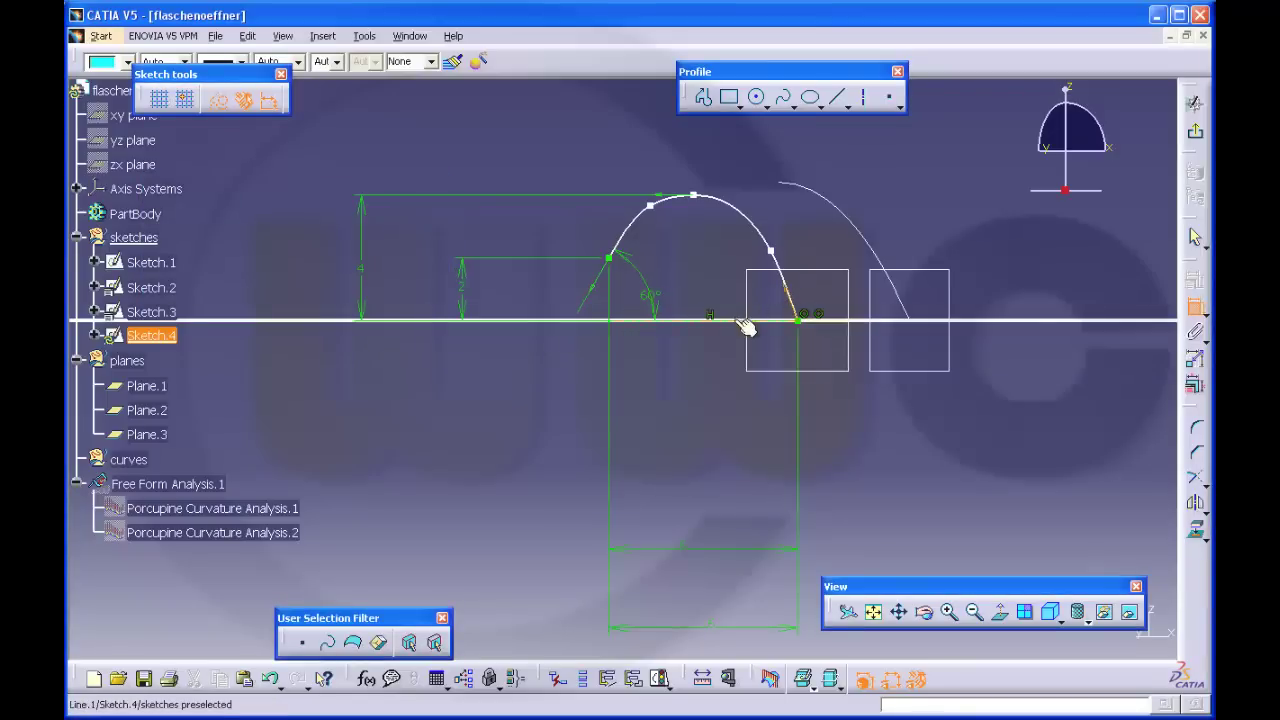
left_click(750, 320)
left_click(762, 309)
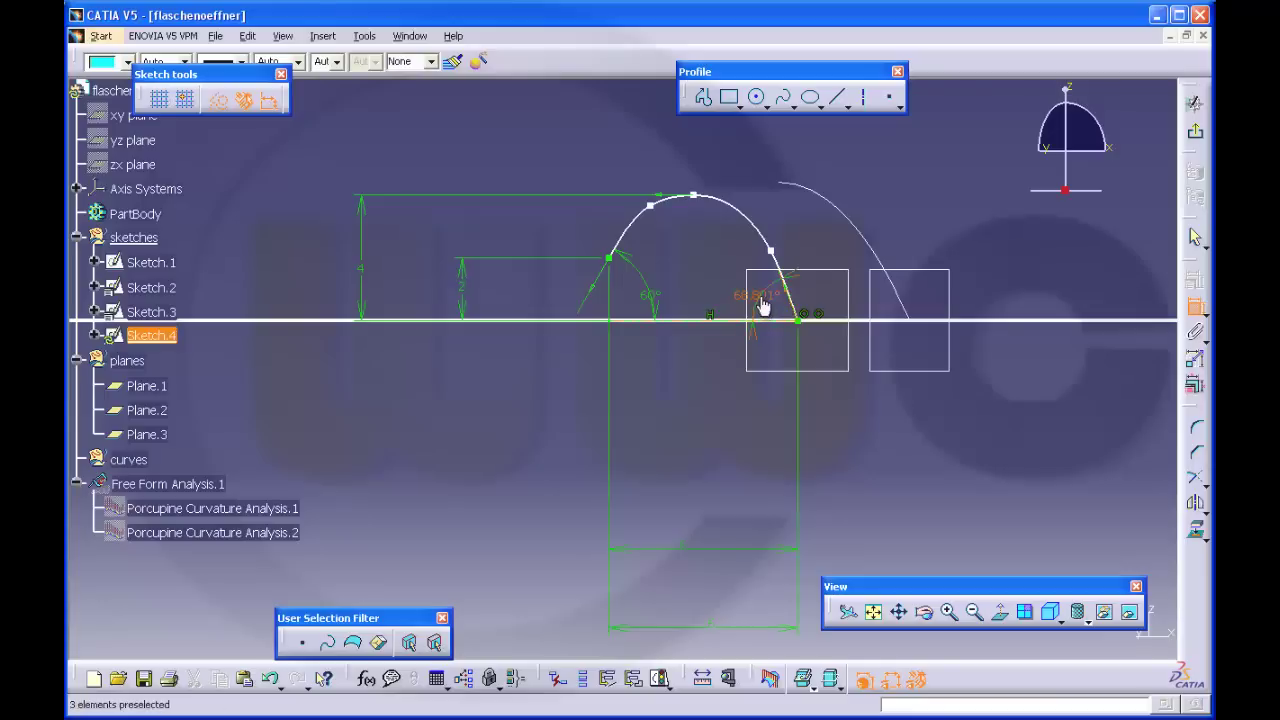
double_click(762, 309)
type("65deg")
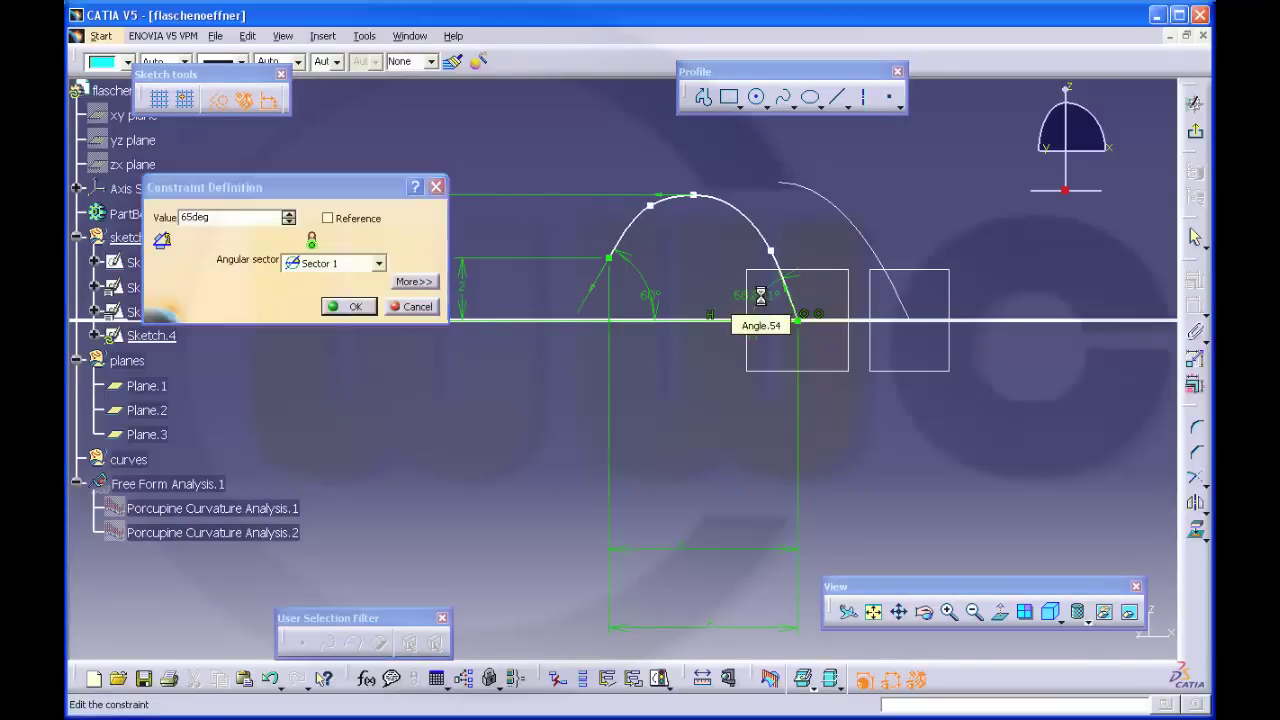
key("Return")
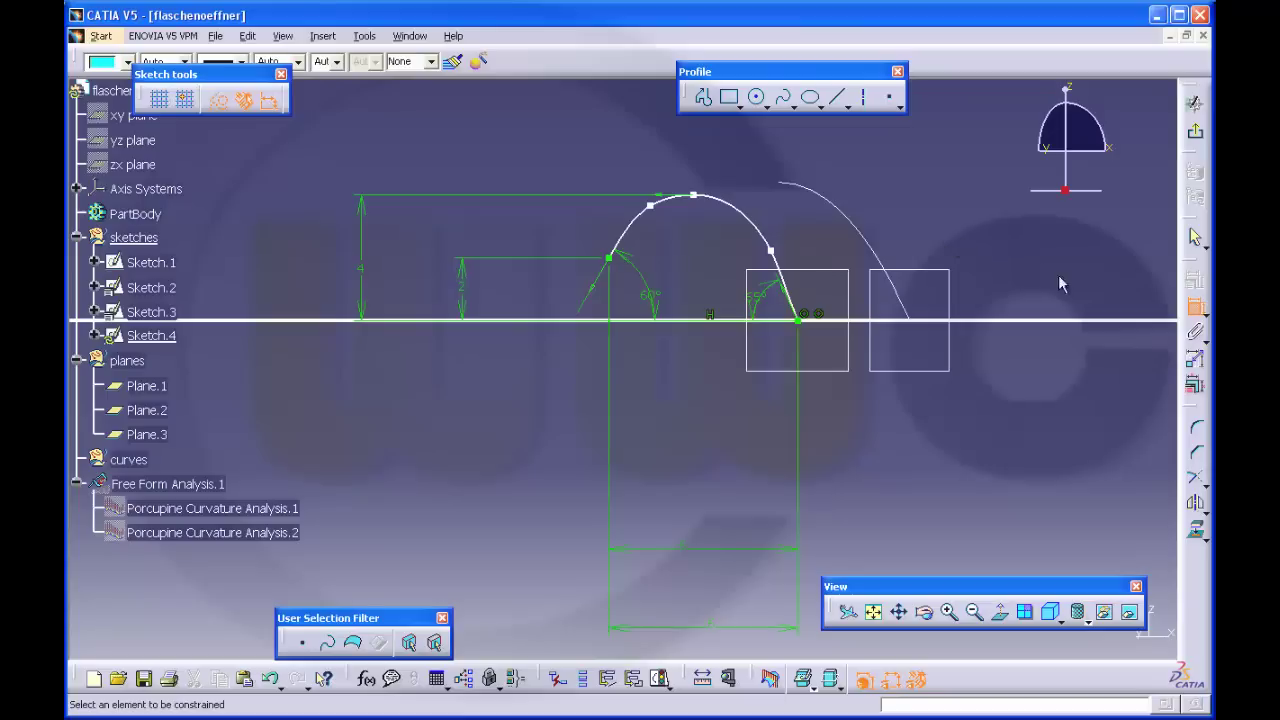
left_click(1195, 307)
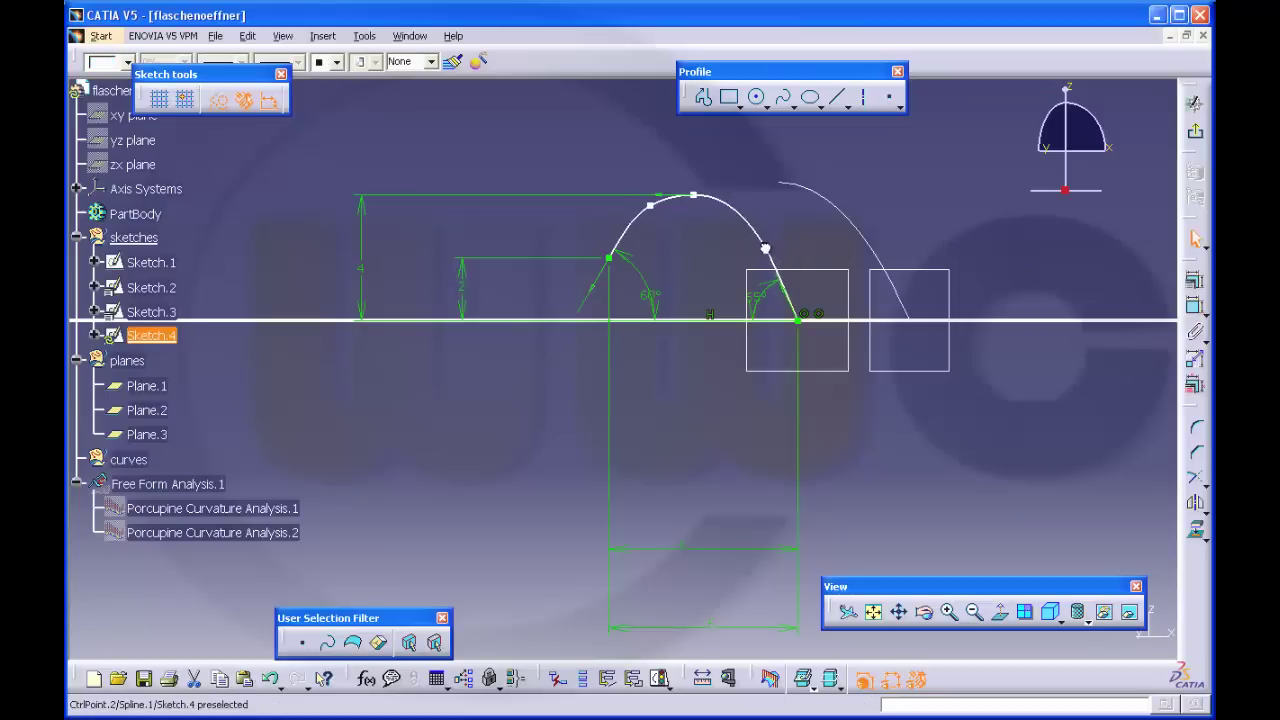
Reshape the spline by repositioning its two intermediate control points on either side of the peak, and exit the sketch
left_click_drag(765, 248, 645, 214)
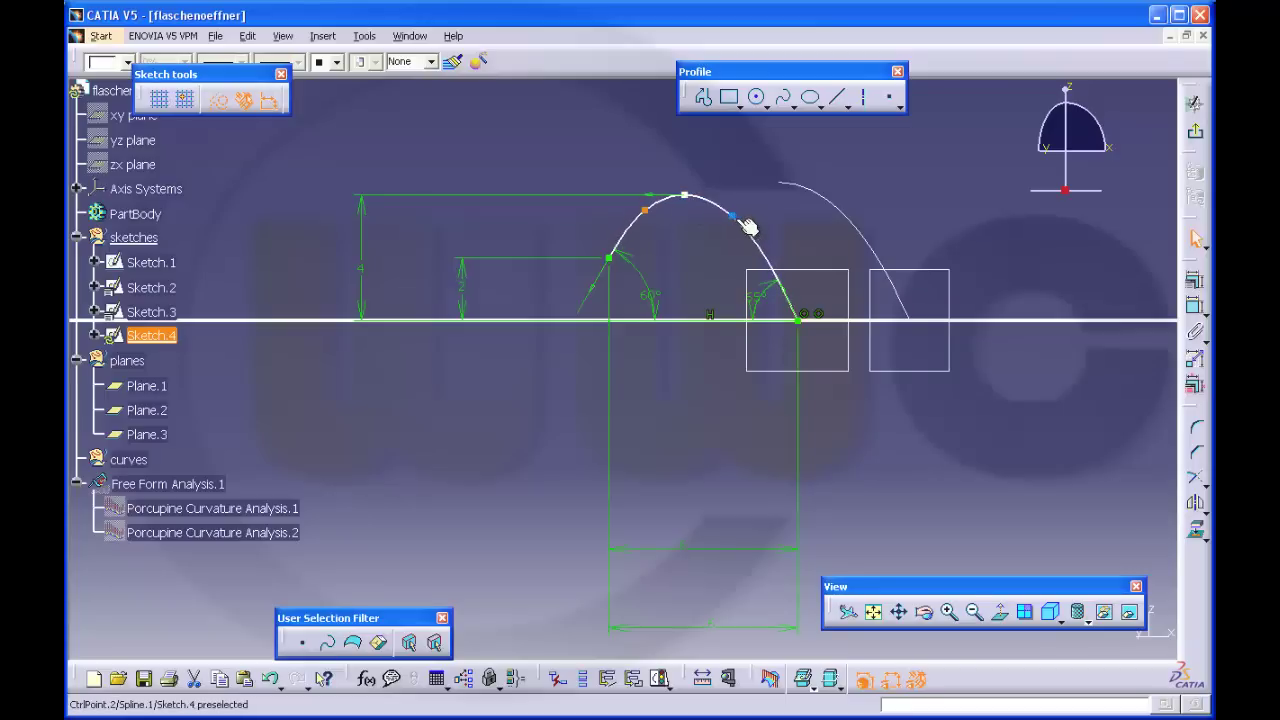
left_click_drag(730, 213, 722, 209)
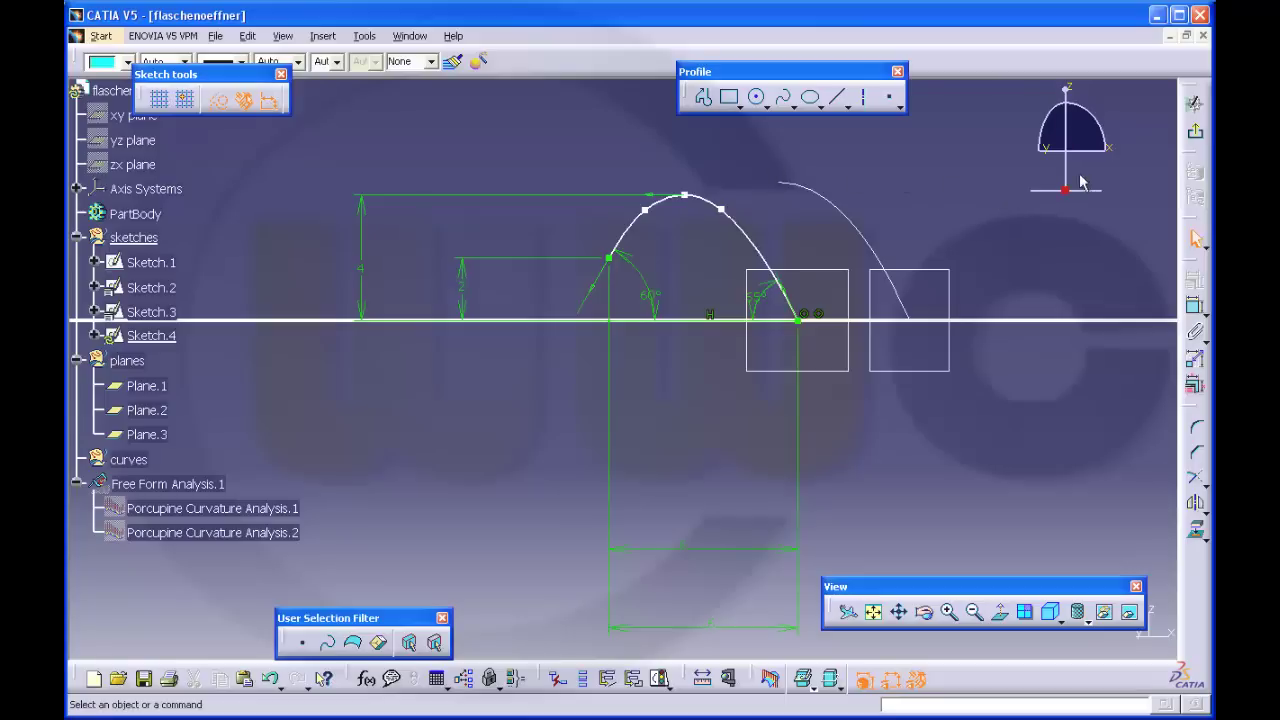
left_click(1194, 132)
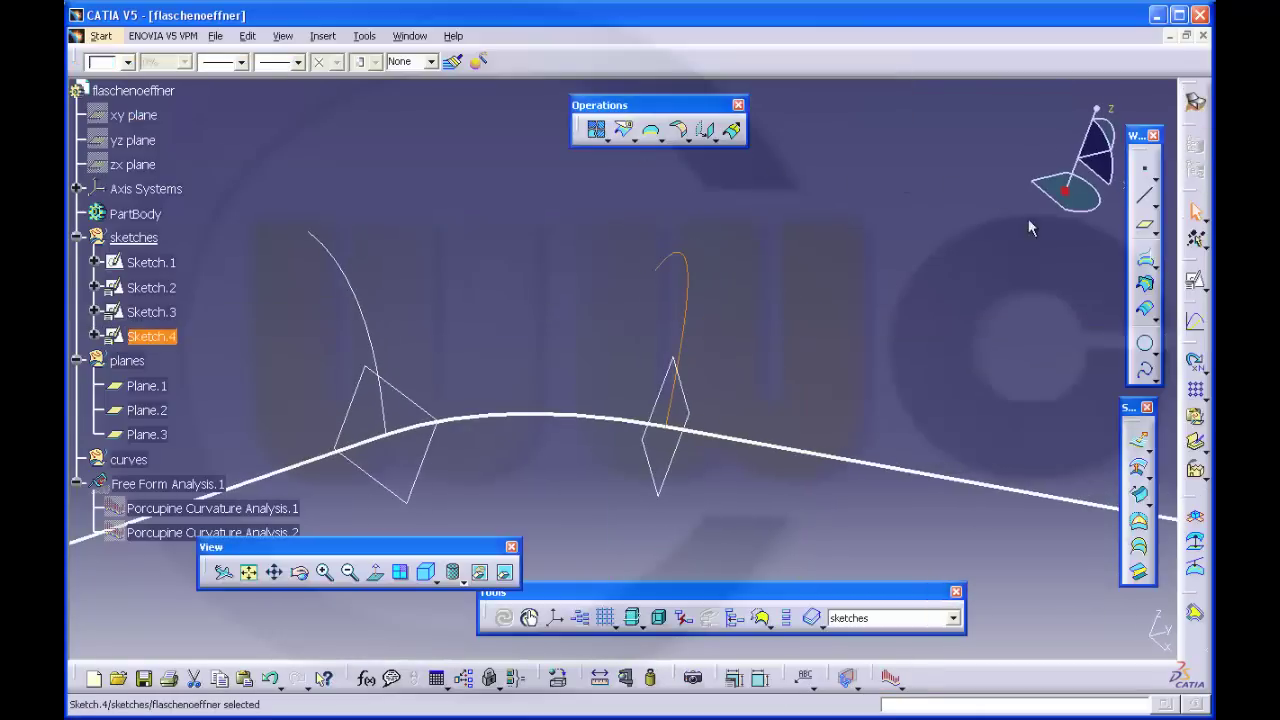
Add a porcupine curvature analysis to the spline of Sketch.4
left_click(891, 678)
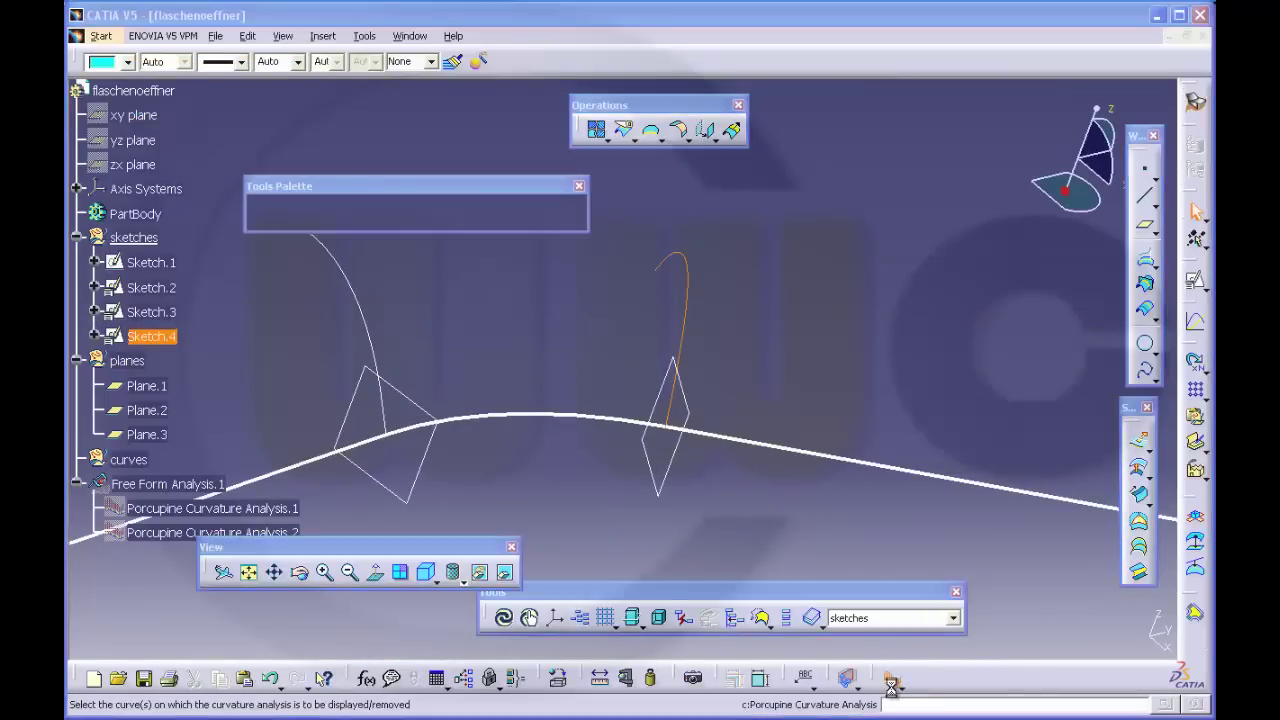
left_click(1000, 633)
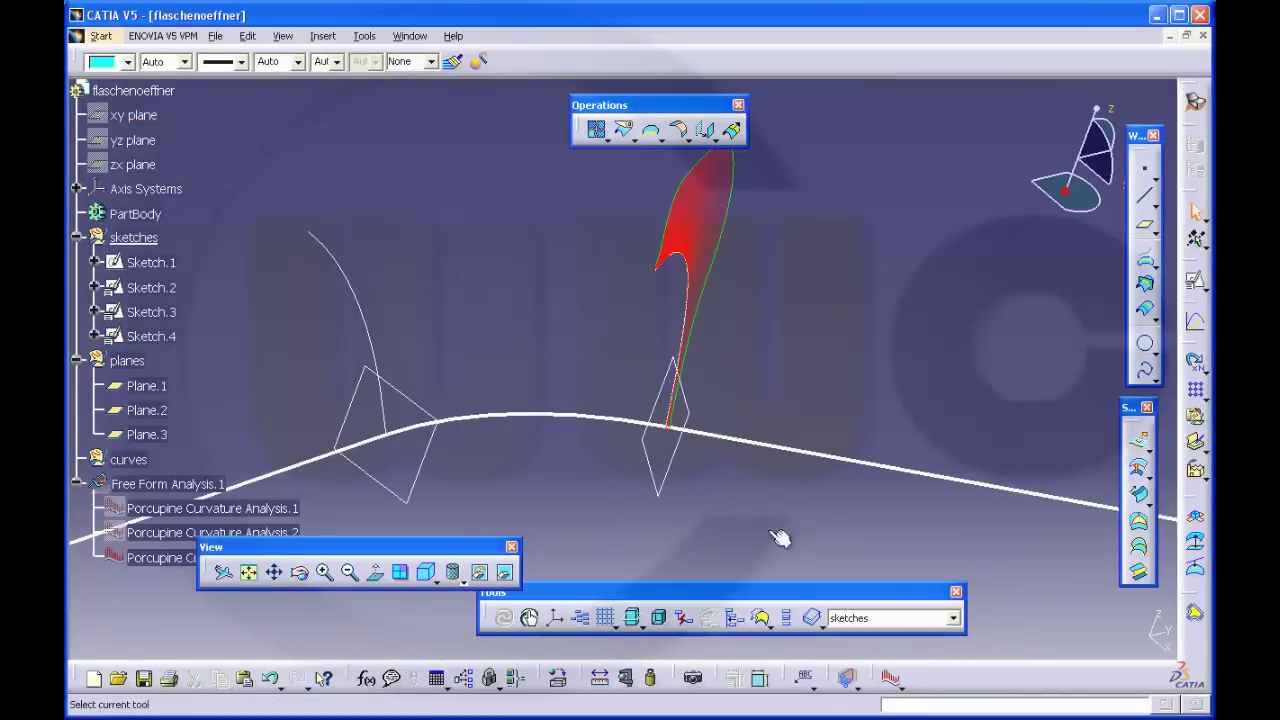
middle_click_drag(540, 440, 485, 469)
Reopen Sketch.4, move control point 4 toward the peak and control point 2 slightly down, and exit to update the curvature comb
double_click(152, 336)
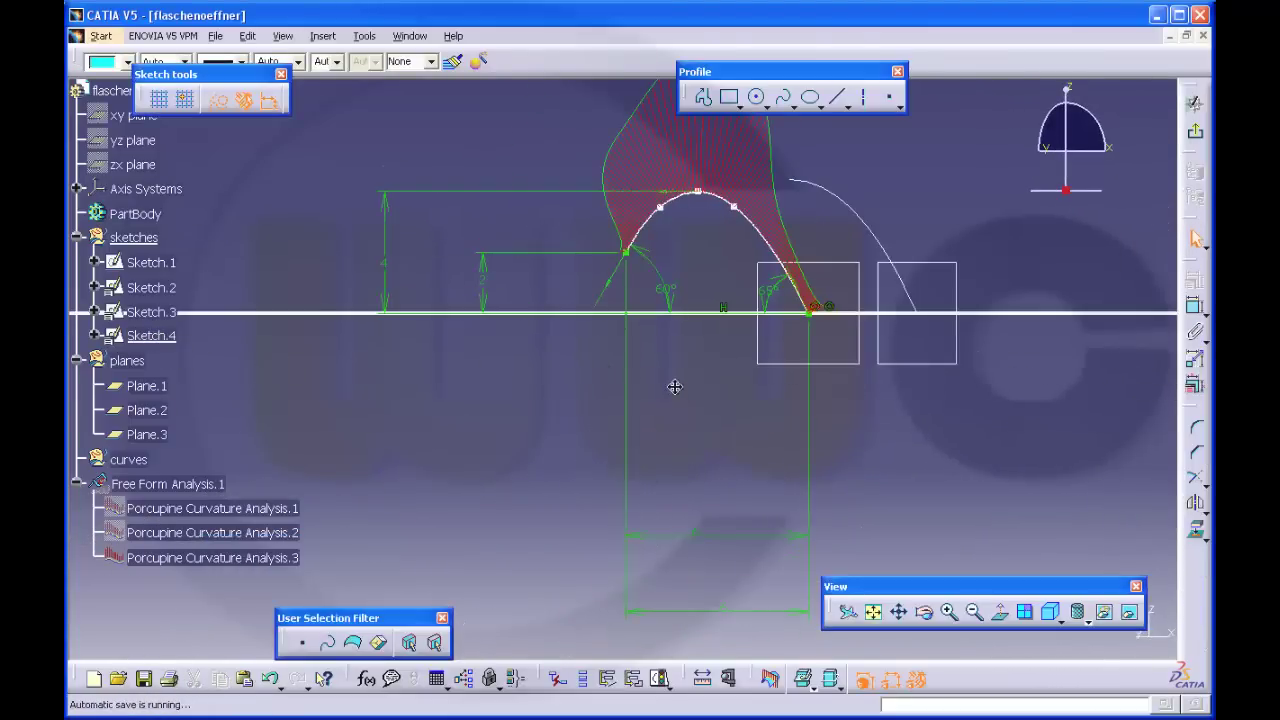
mouse_move(674, 383)
middle_mouse_down()
mouse_move(706, 343)
mouse_move(706, 280)
mouse_move(681, 439)
middle_mouse_up()
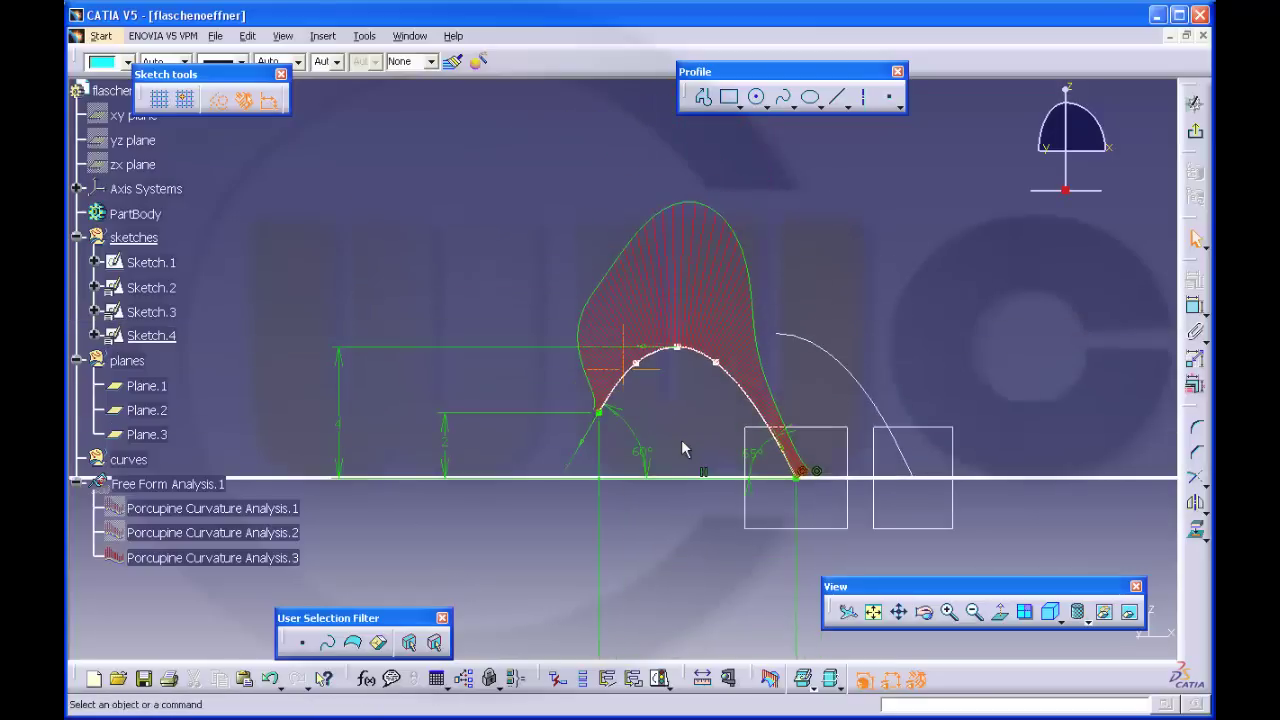
left_click(636, 363)
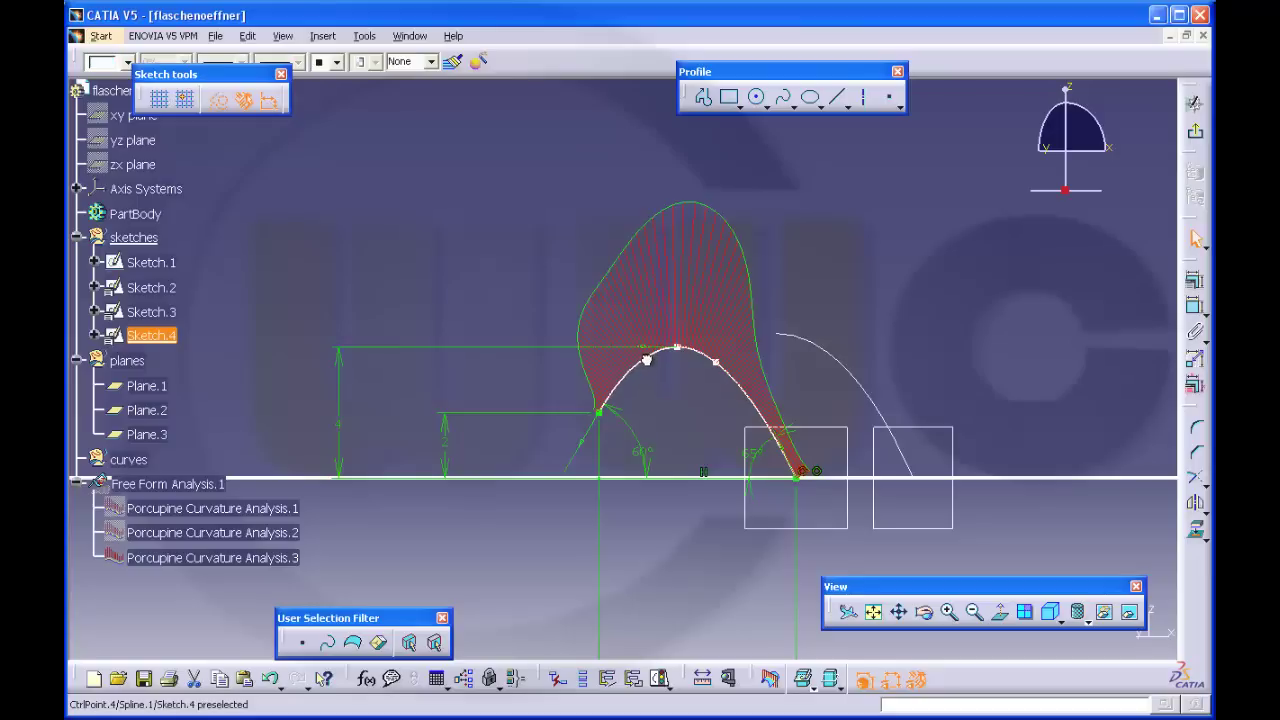
left_click(1151, 273)
left_click_drag(720, 366, 722, 372)
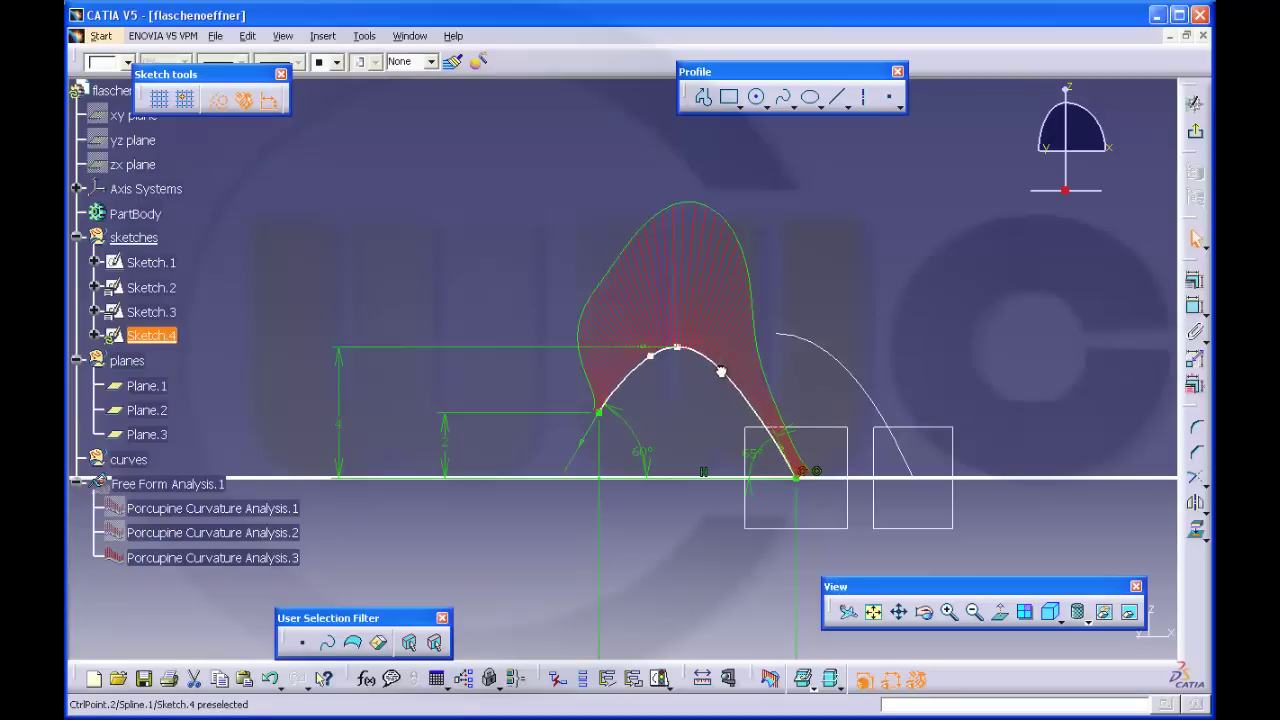
left_click(721, 372)
left_click(1193, 103)
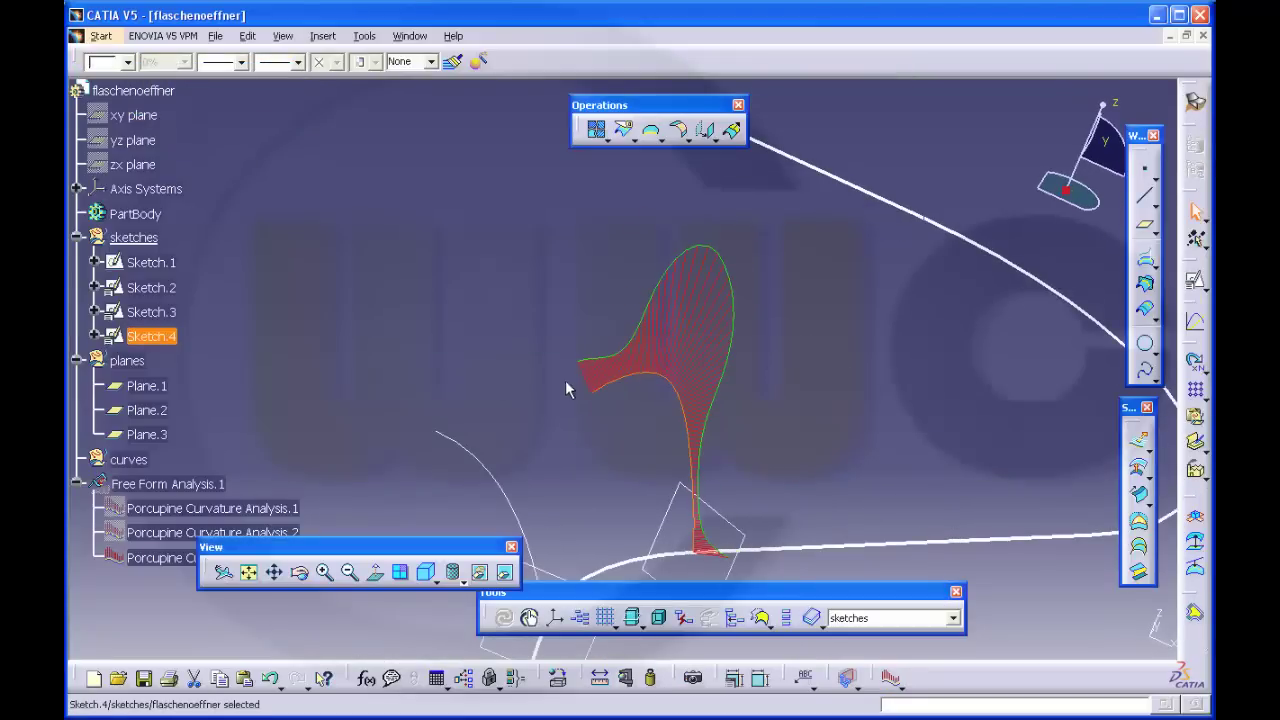
Reopen Sketch.4, move control point 2 up toward the spline's peak, and exit to check the curvature comb
double_click(160, 338)
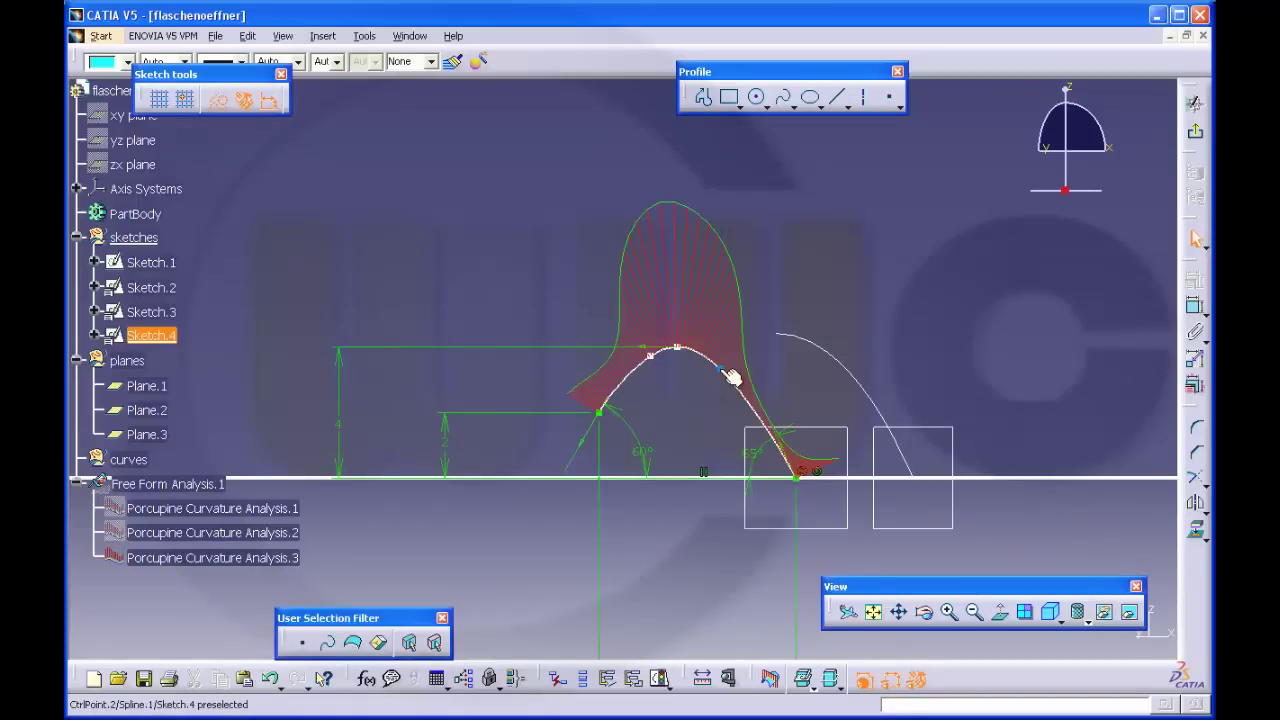
left_click(721, 370)
left_click_drag(721, 370, 708, 357)
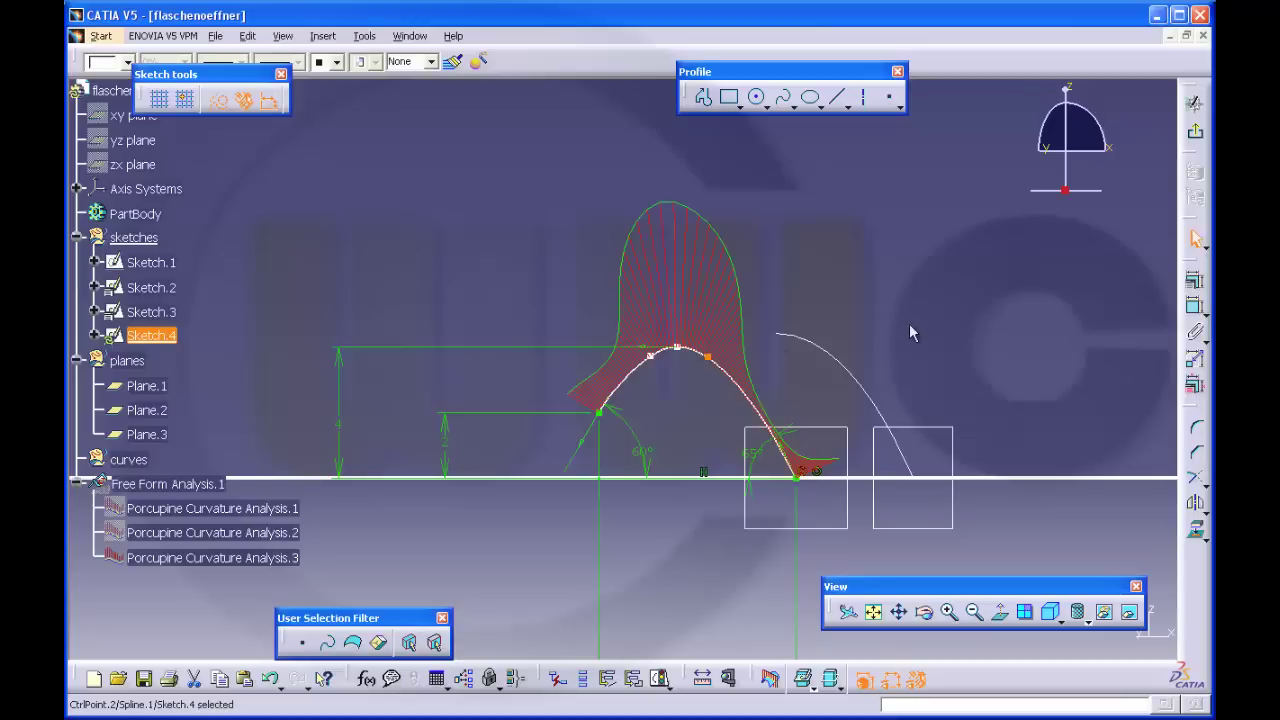
left_click(1200, 135)
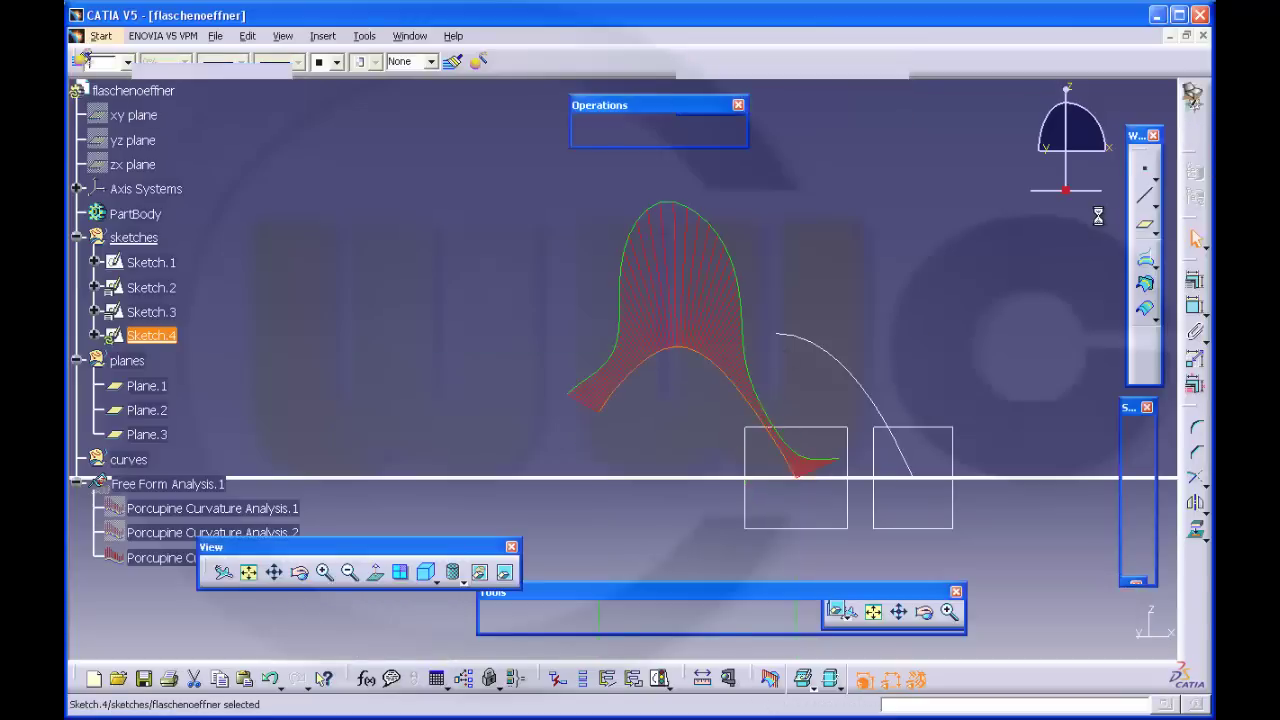
middle_click_drag(857, 357, 842, 407)
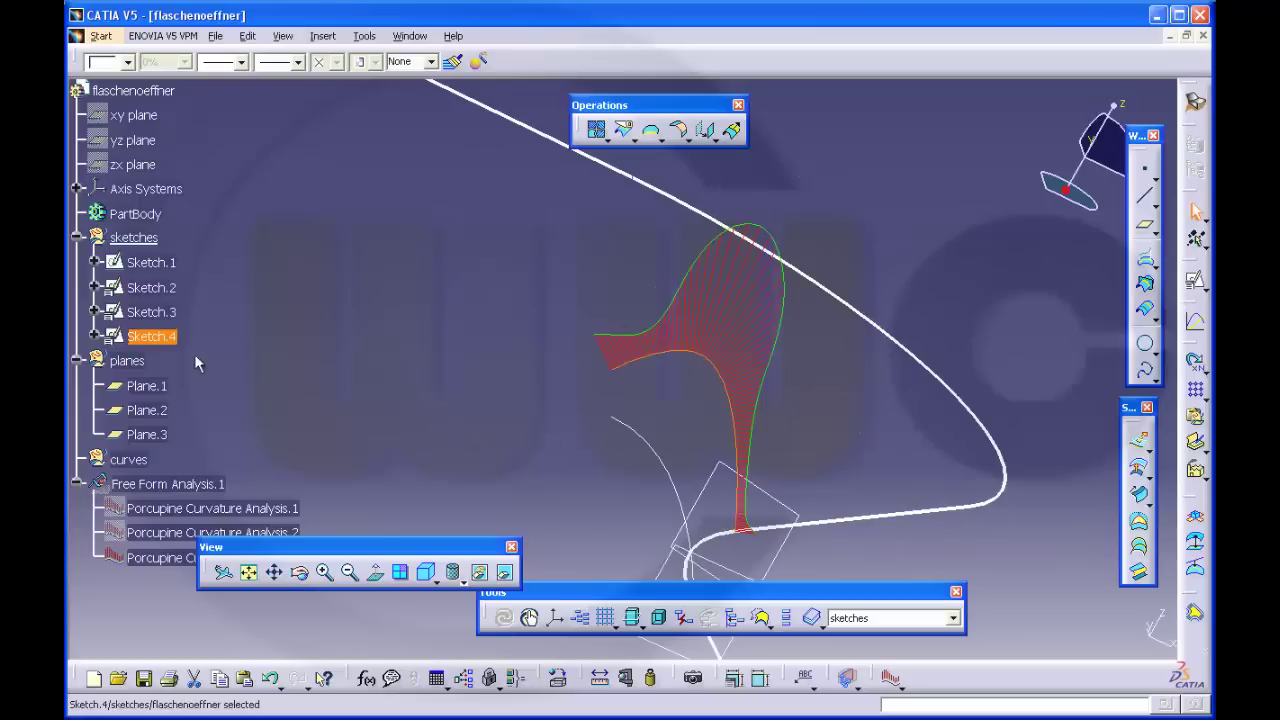
Edit Sketch.4 again, shift control point 2 slightly away from the peak, and exit the sketch
double_click(172, 338)
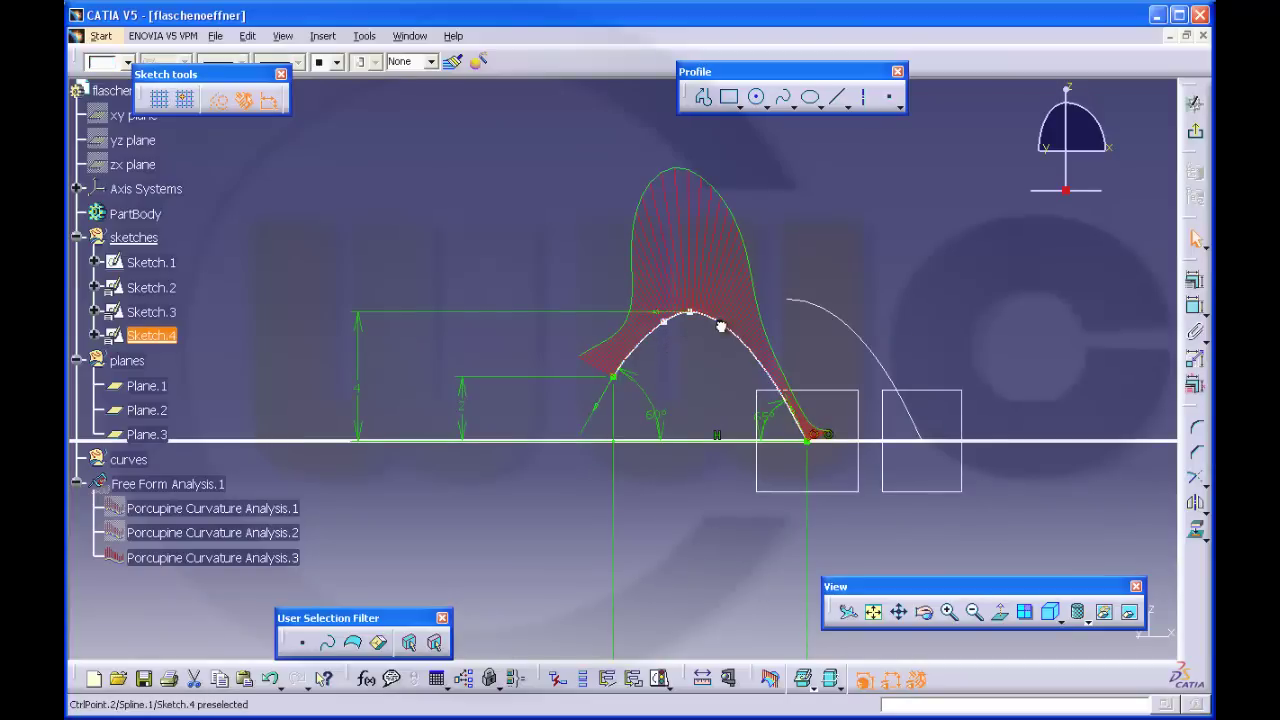
left_click_drag(722, 326, 727, 327)
left_click(747, 325)
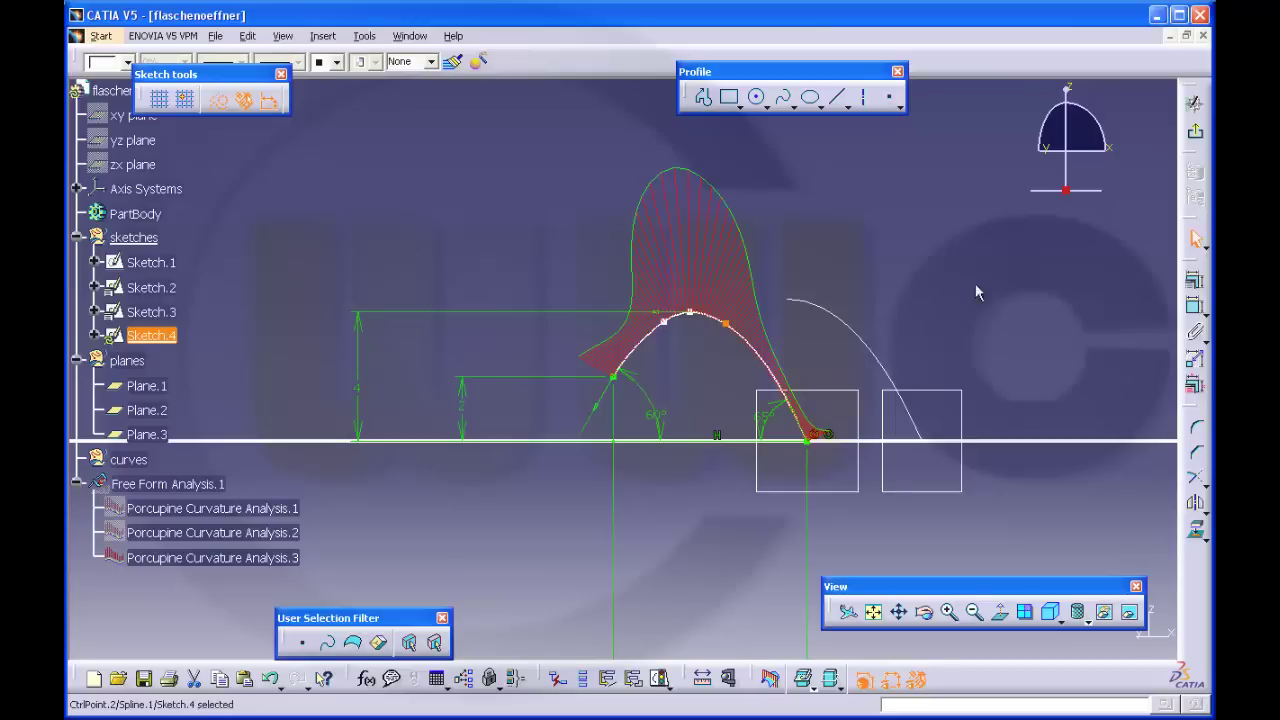
left_click(1196, 136)
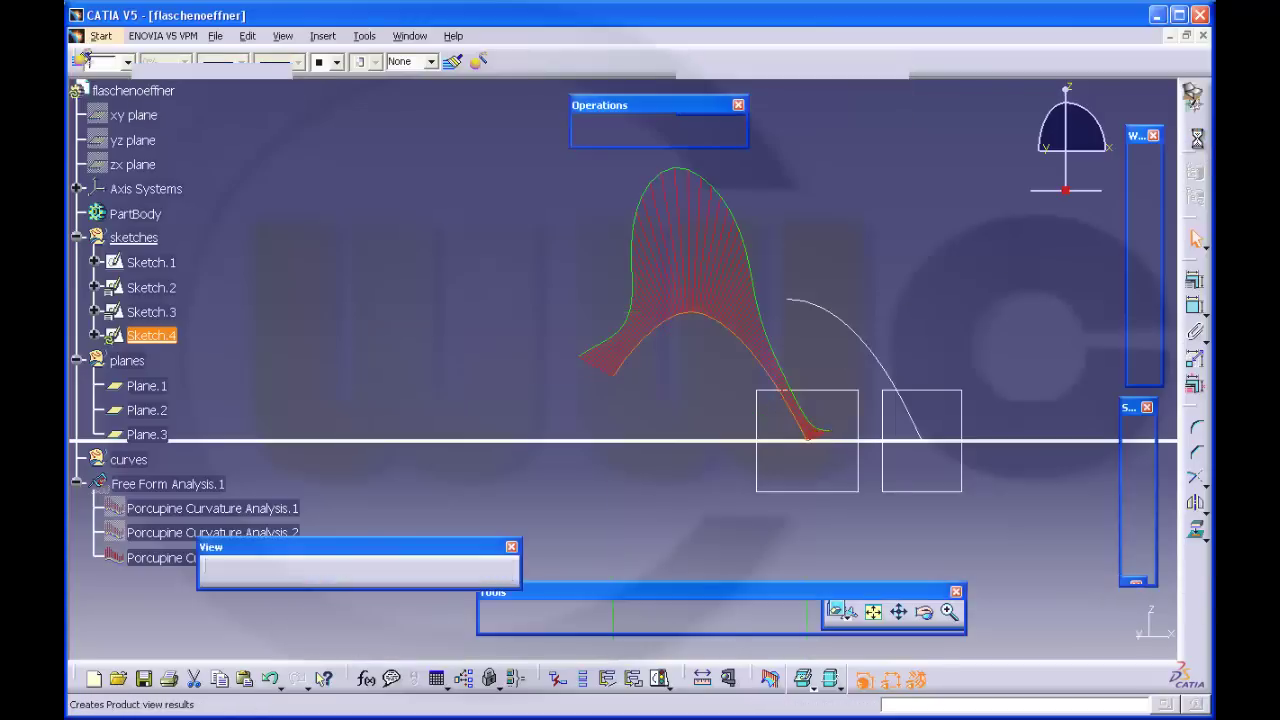
Reopen Sketch.4, nudge control point 2 slightly up toward the spline's peak, and exit to update the curvature comb
double_click(160, 337)
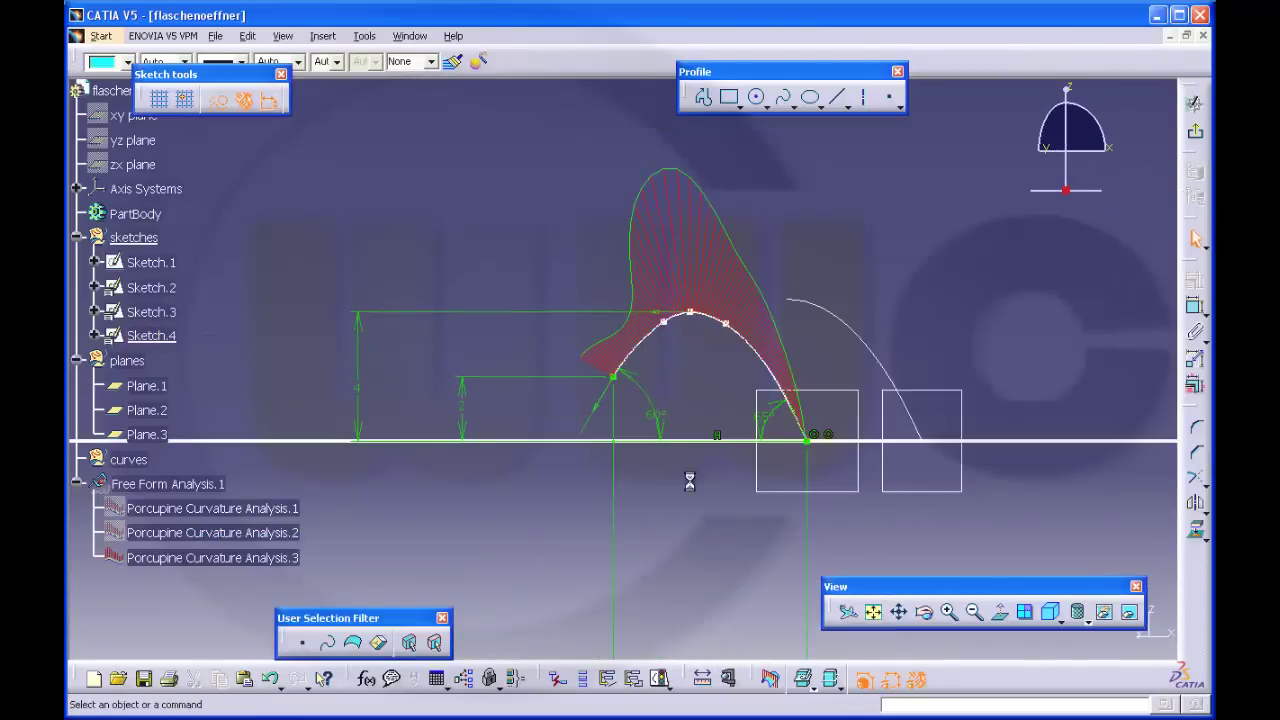
mouse_move(846, 523)
middle_mouse_down()
mouse_move(843, 491)
mouse_move(762, 482)
mouse_move(737, 427)
mouse_move(812, 415)
middle_mouse_up()
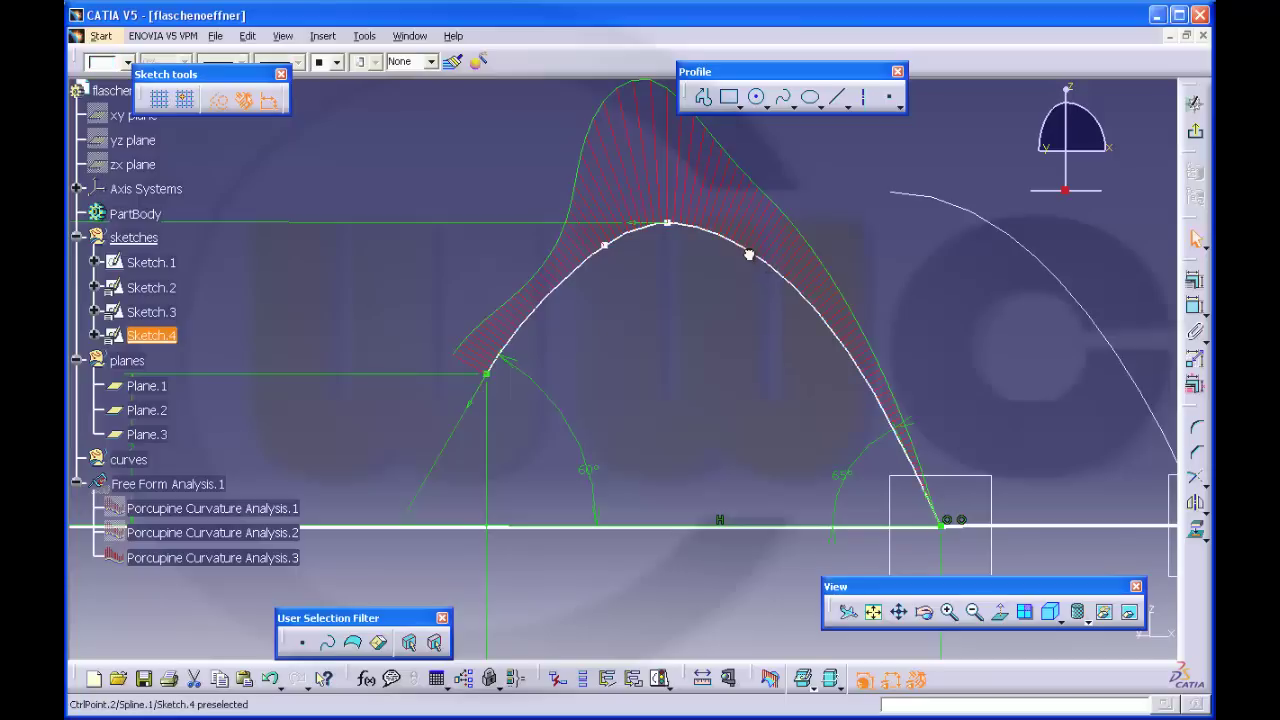
left_click_drag(749, 255, 746, 254)
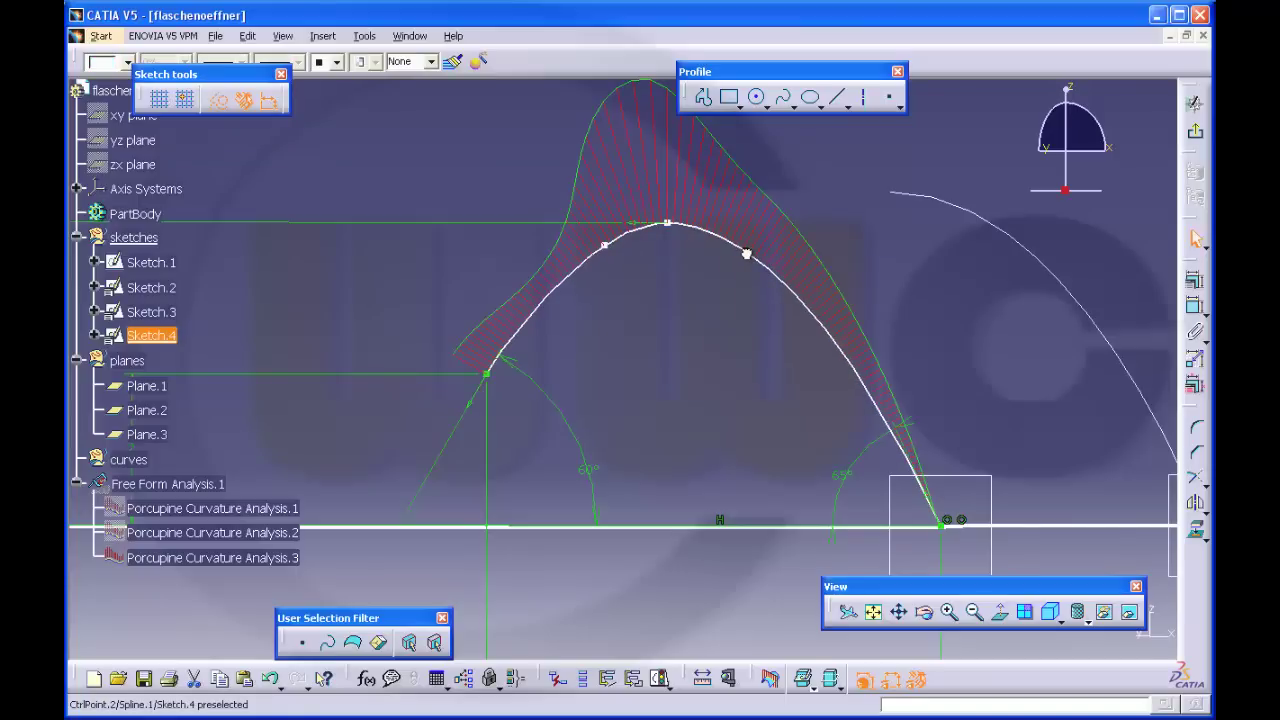
left_click(746, 254)
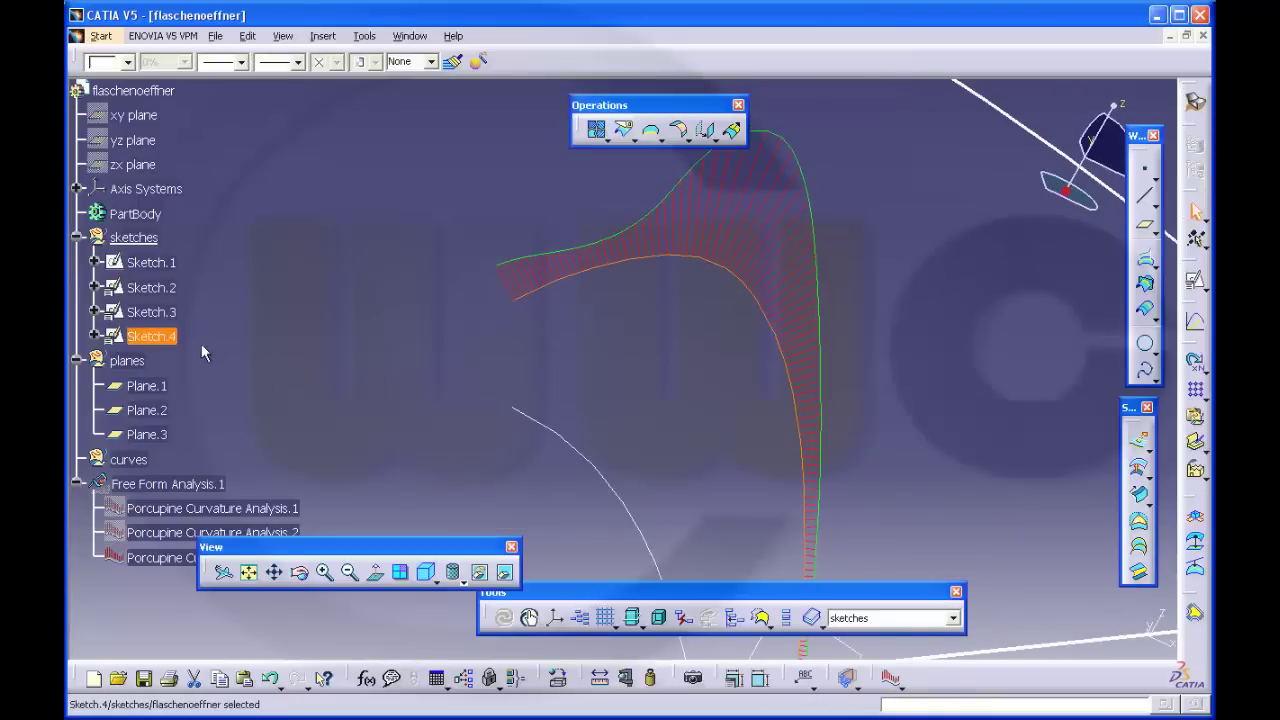
Edit Sketch.4 and add a horizontal dimension between control point 4 and the spline's raised endpoint at the 60° tangent
double_click(152, 336)
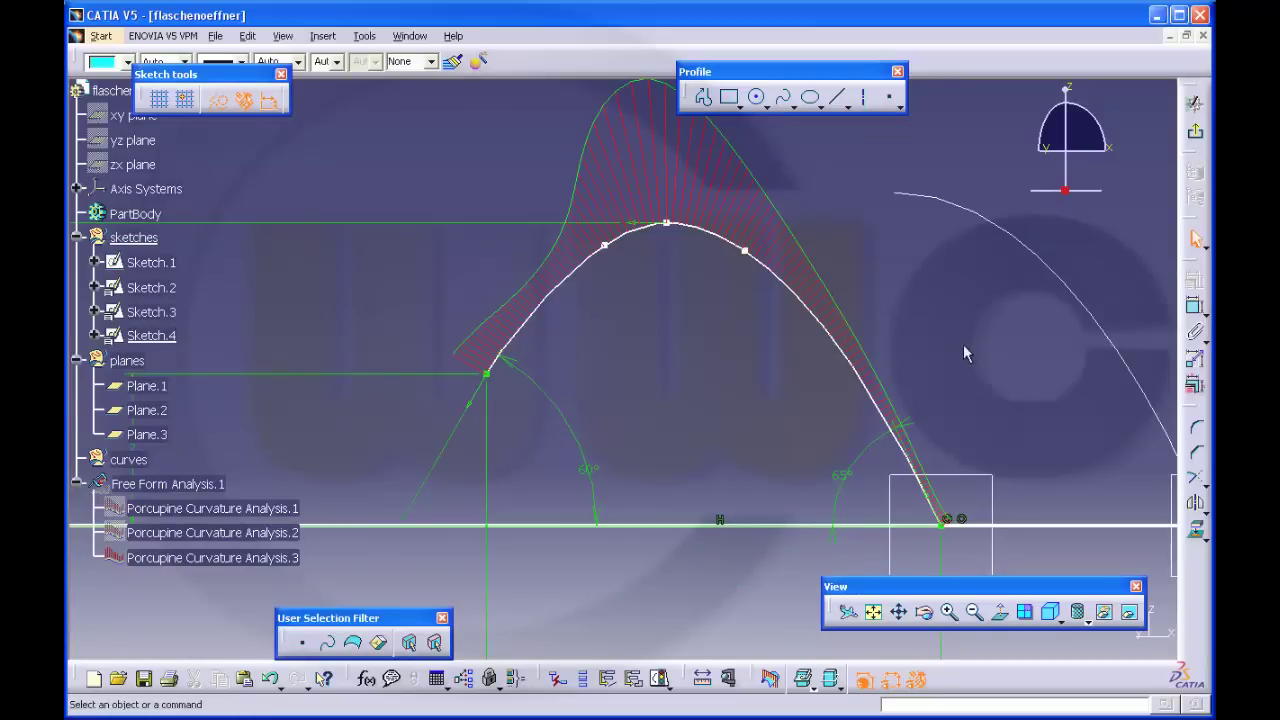
left_click(1193, 307)
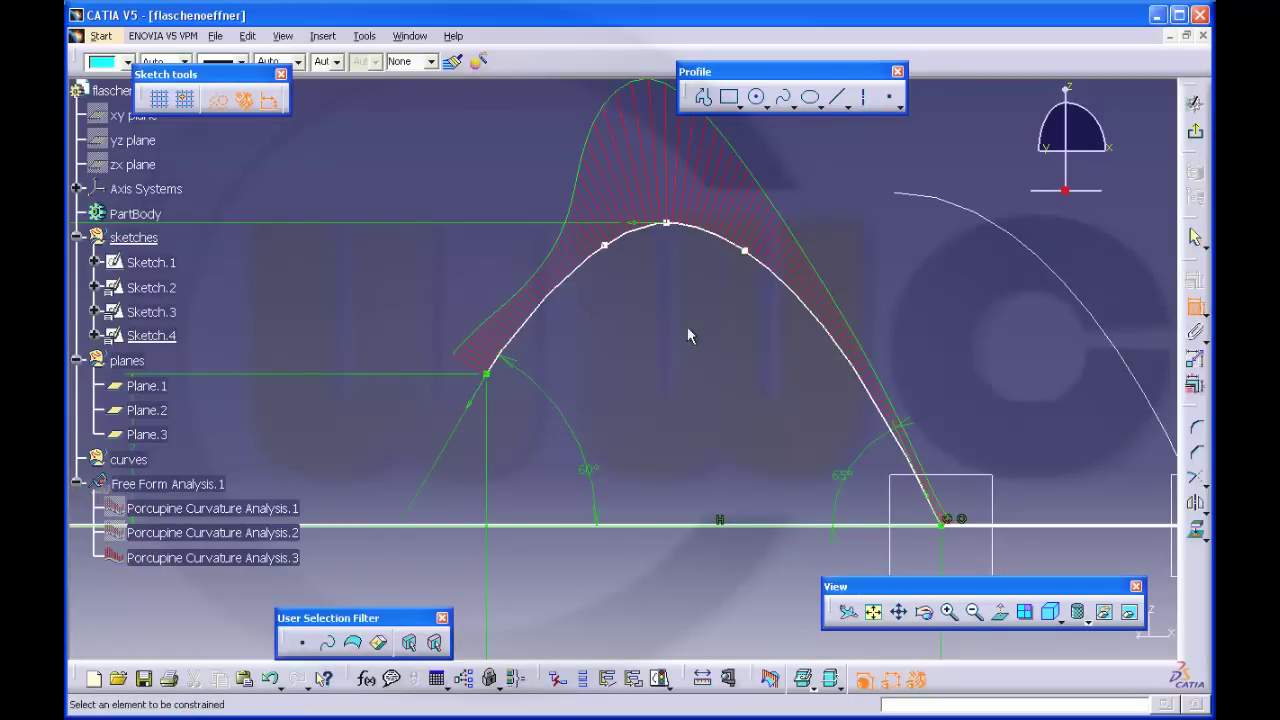
left_click(605, 246)
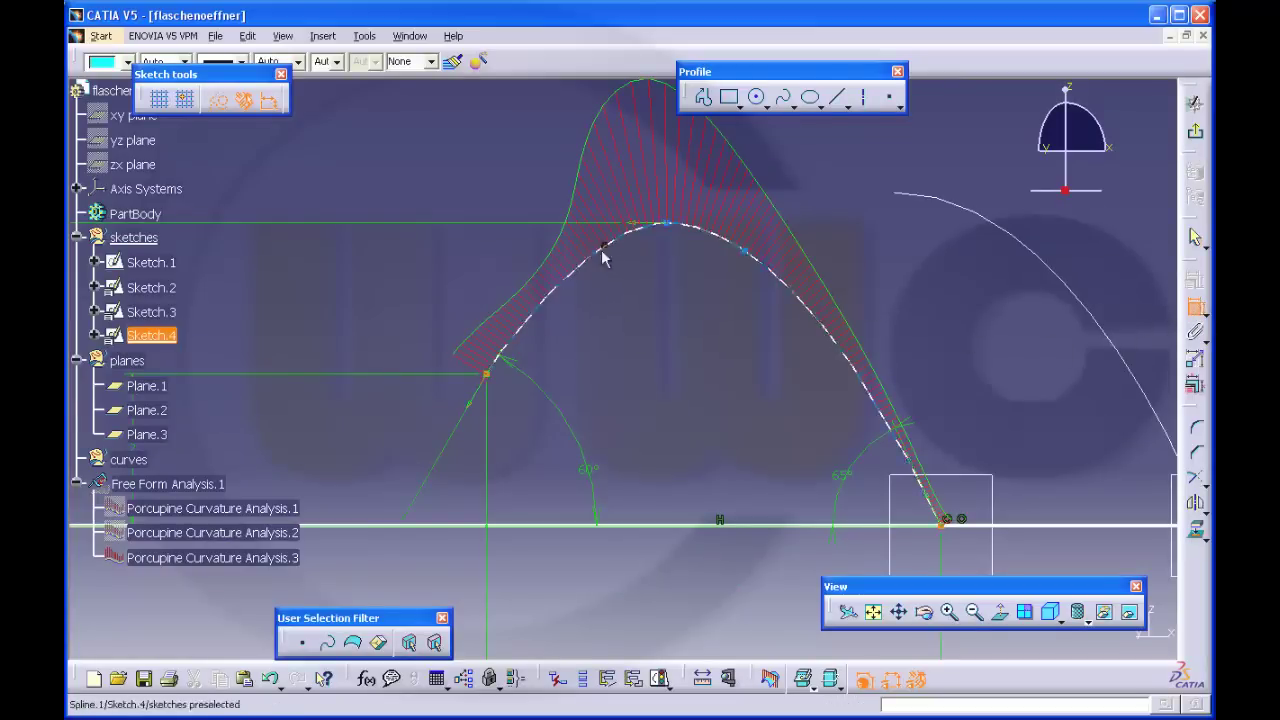
left_click(487, 375)
right_click(589, 358)
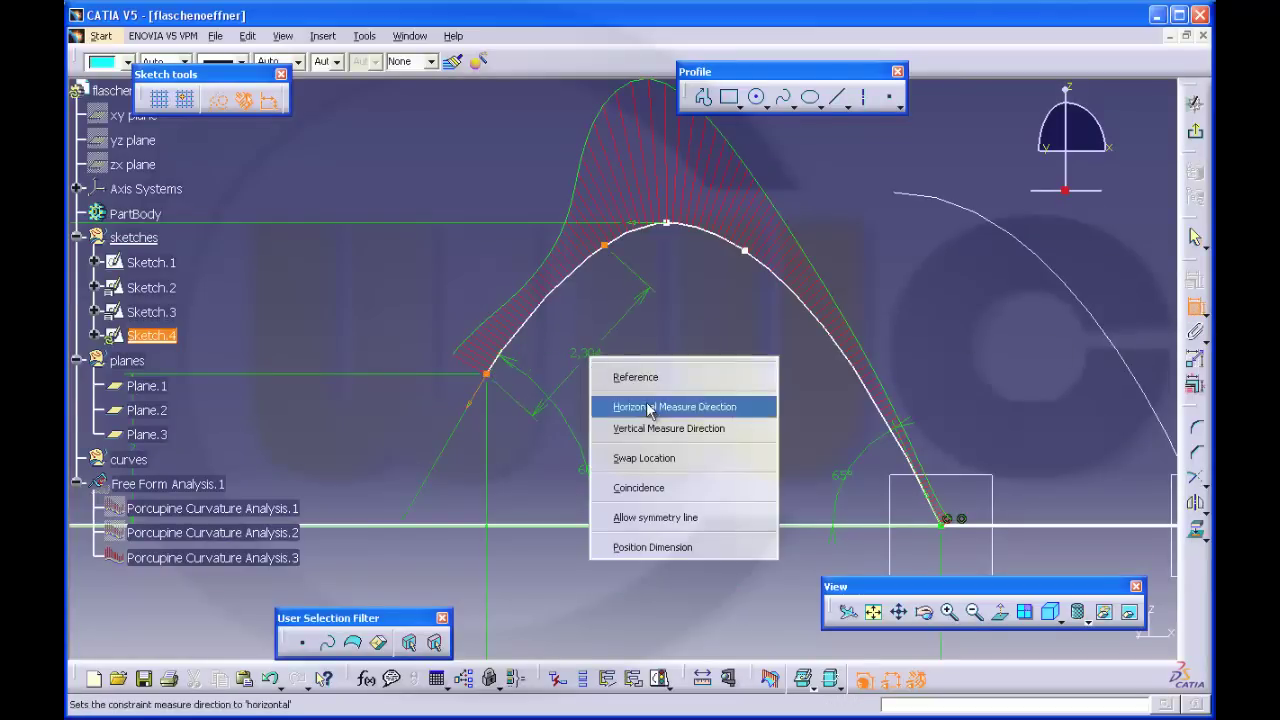
left_click(650, 407)
left_click(572, 362)
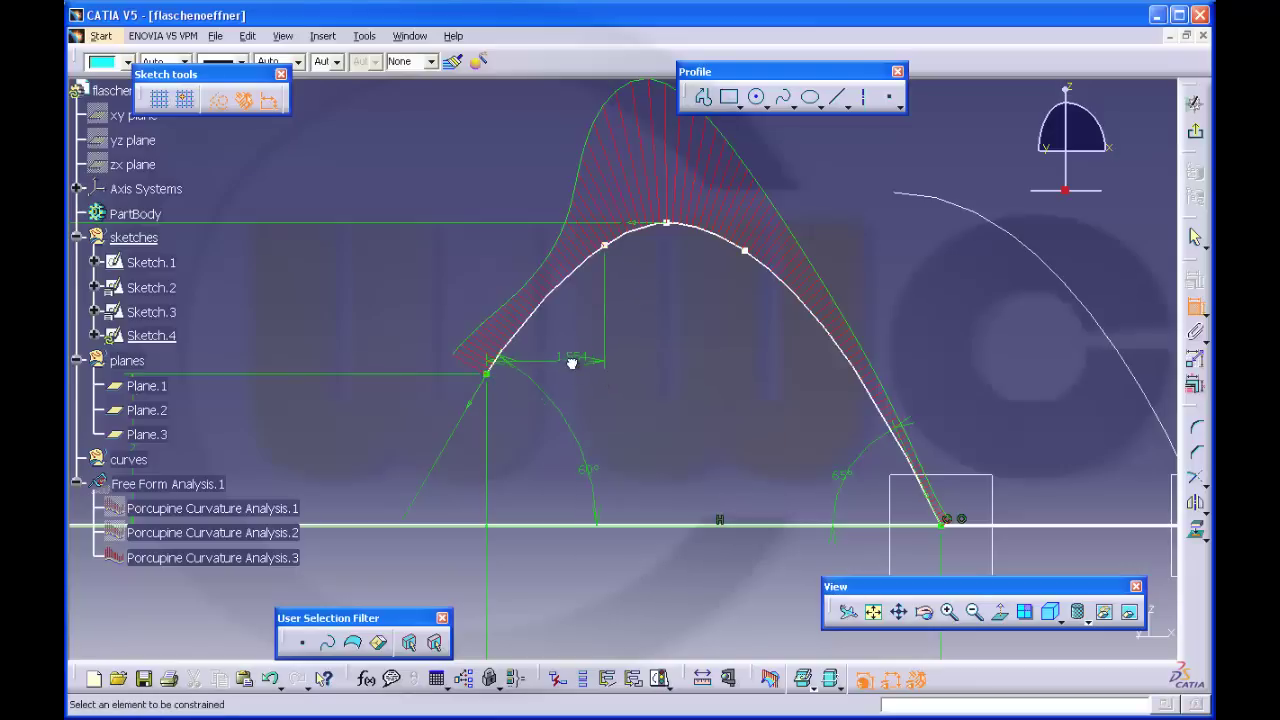
Add a vertical dimension between control point 4 and the spline, placed beside the curve's raised end
left_click(606, 247)
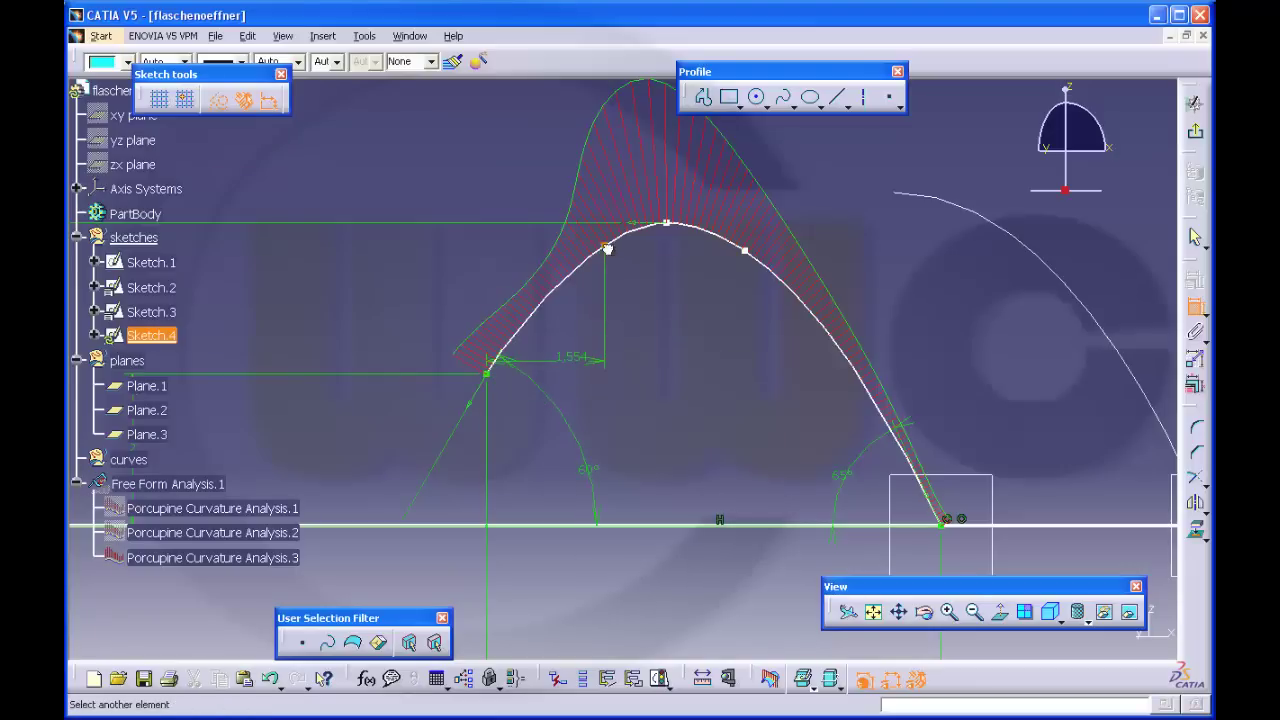
left_click(492, 364)
right_click(586, 337)
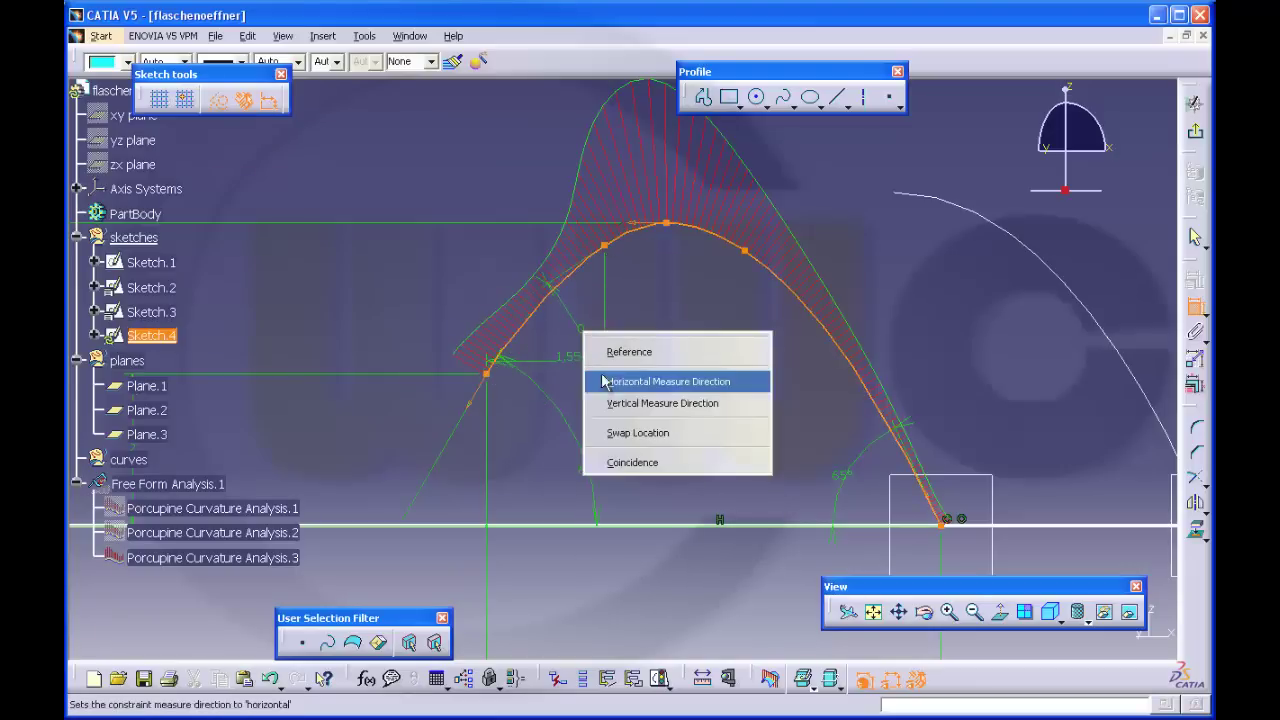
left_click(615, 403)
left_click(421, 314)
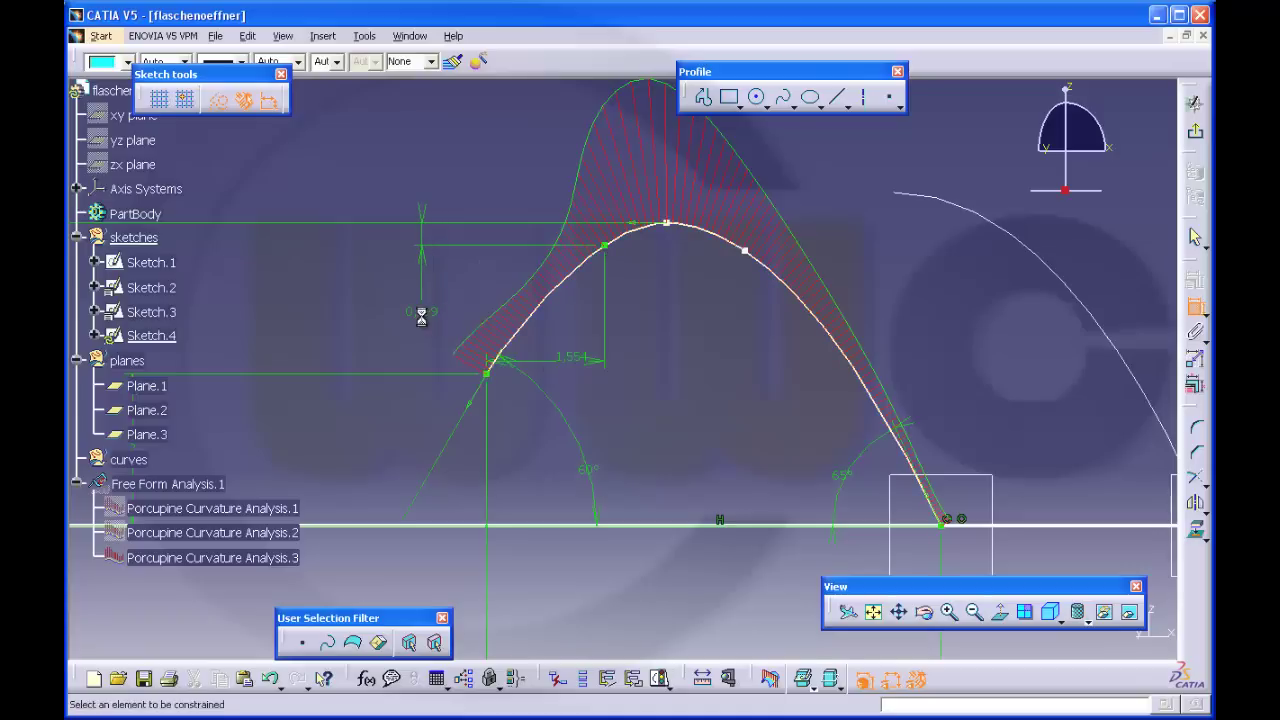
Add a horizontal dimension between the peak control point and the spline's raised endpoint
left_click(668, 223)
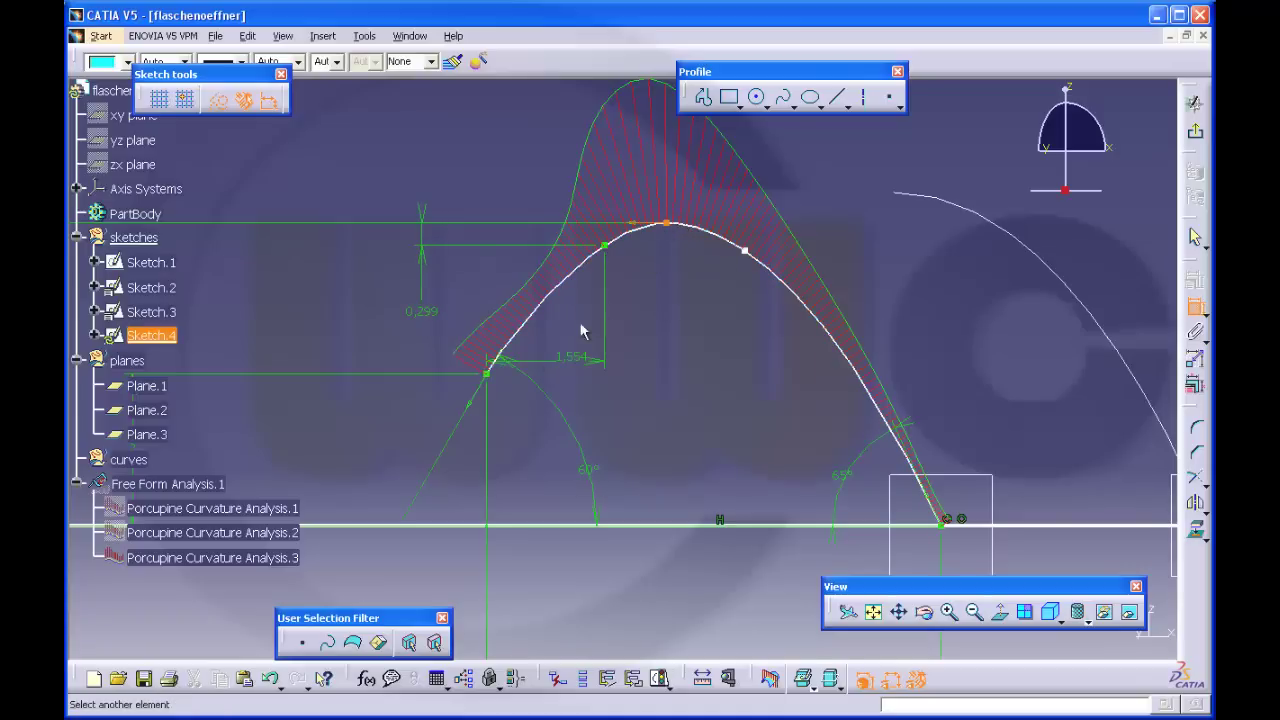
left_click(487, 374)
right_click(608, 395)
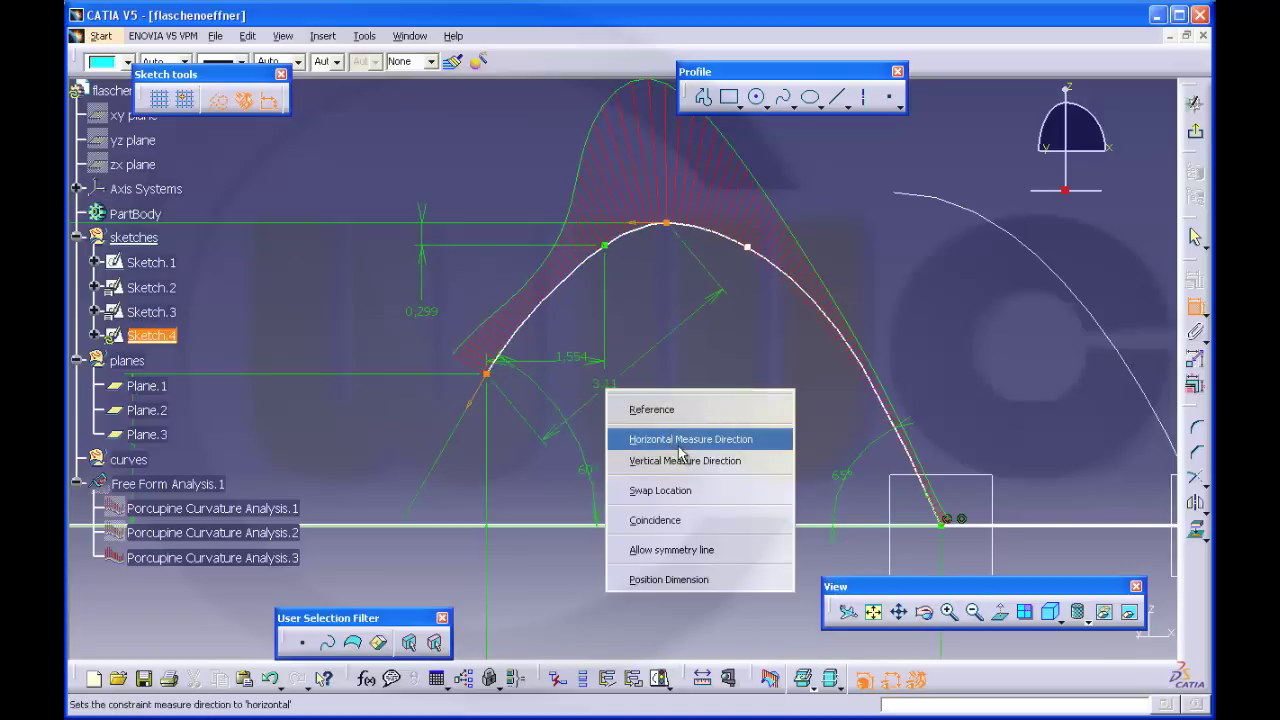
left_click(624, 436)
left_click(629, 408)
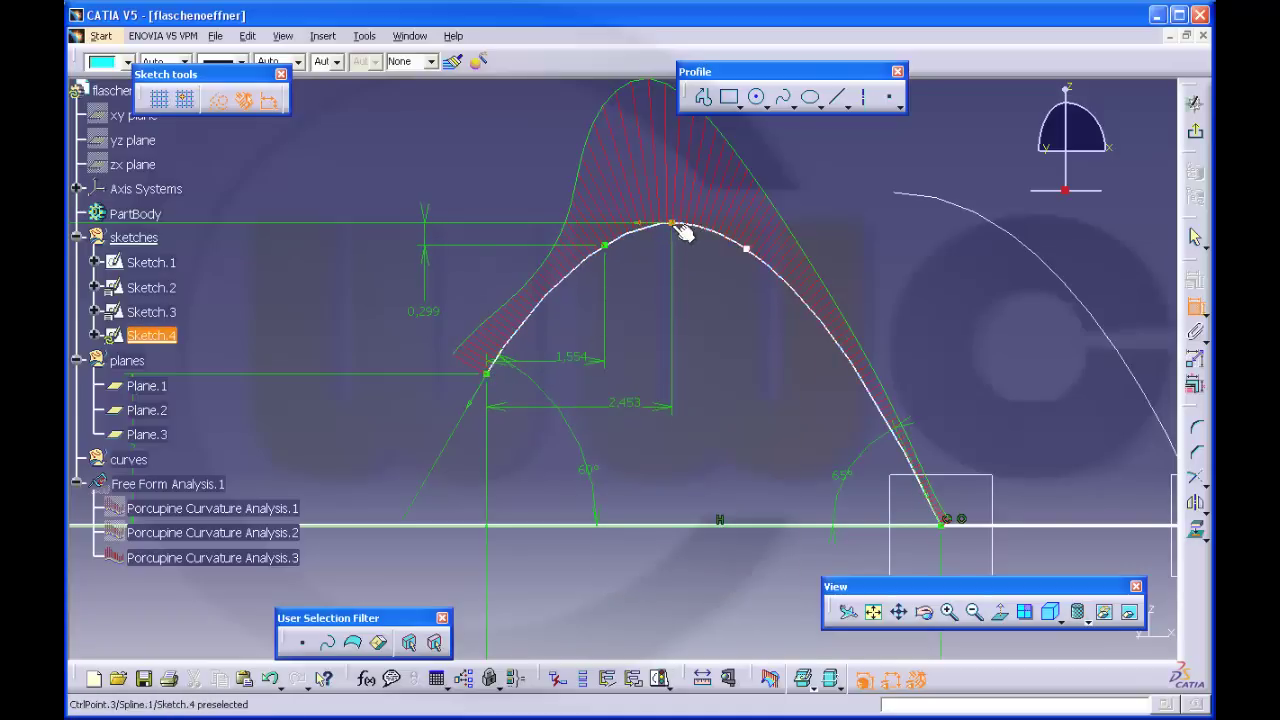
Try to add a vertical dimension between the peak control point and the spline's raised endpoint
left_click(682, 227)
left_click(488, 374)
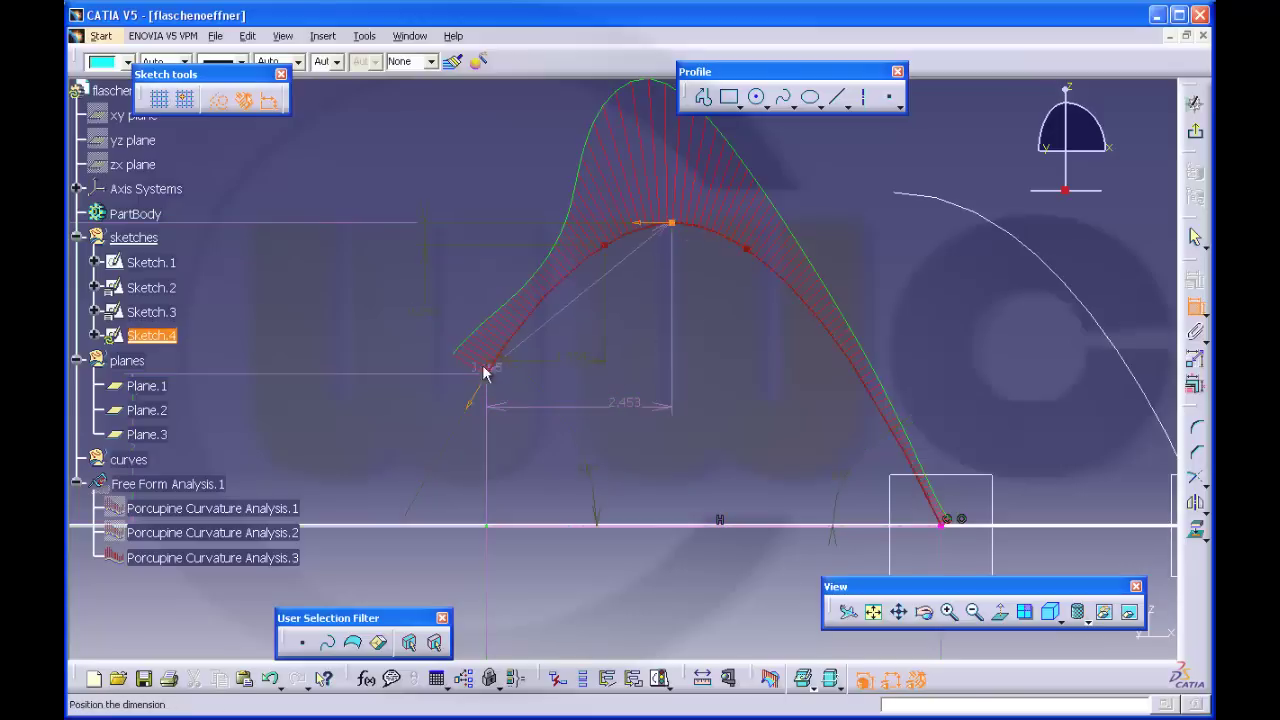
right_click(488, 318)
left_click(533, 384)
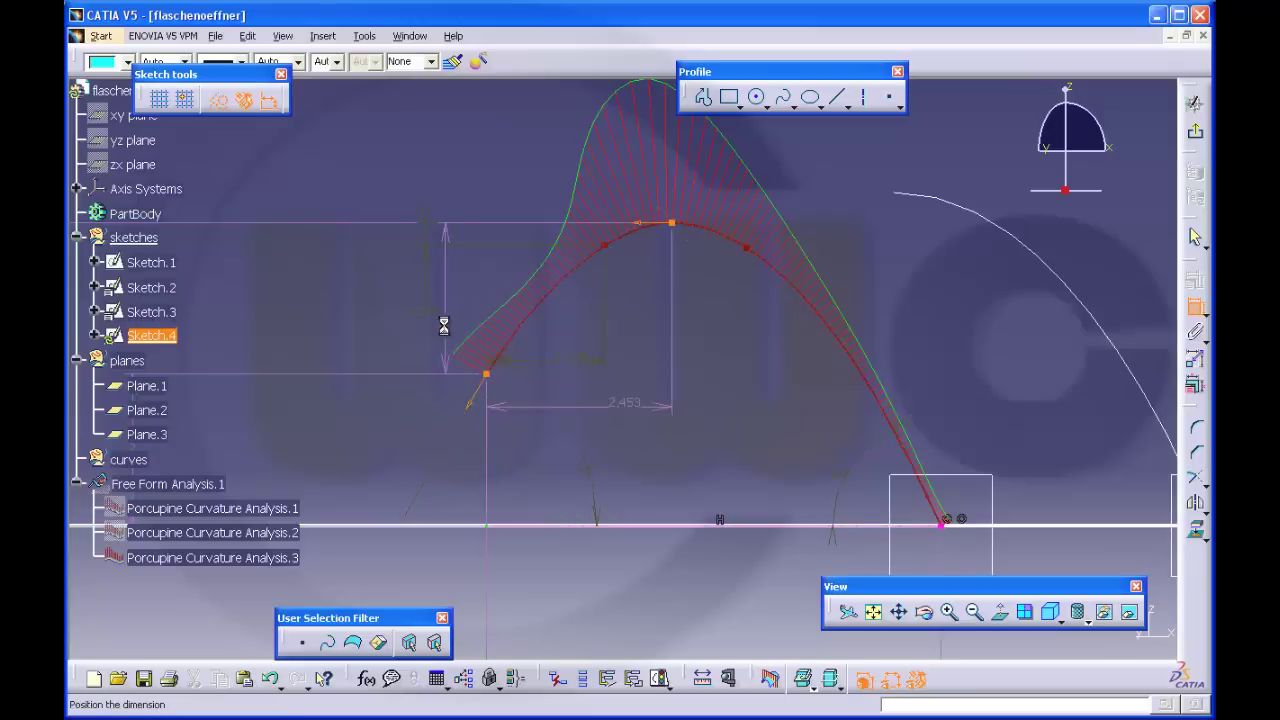
left_click(507, 331)
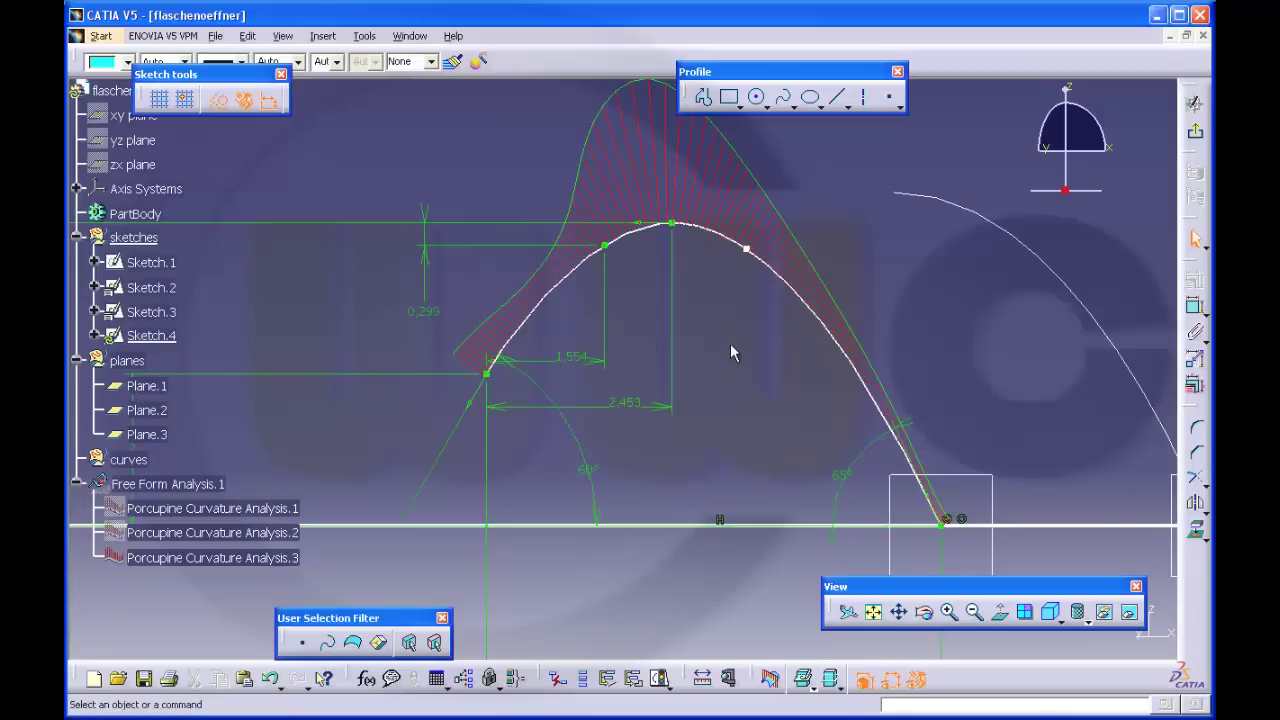
left_click(1196, 314)
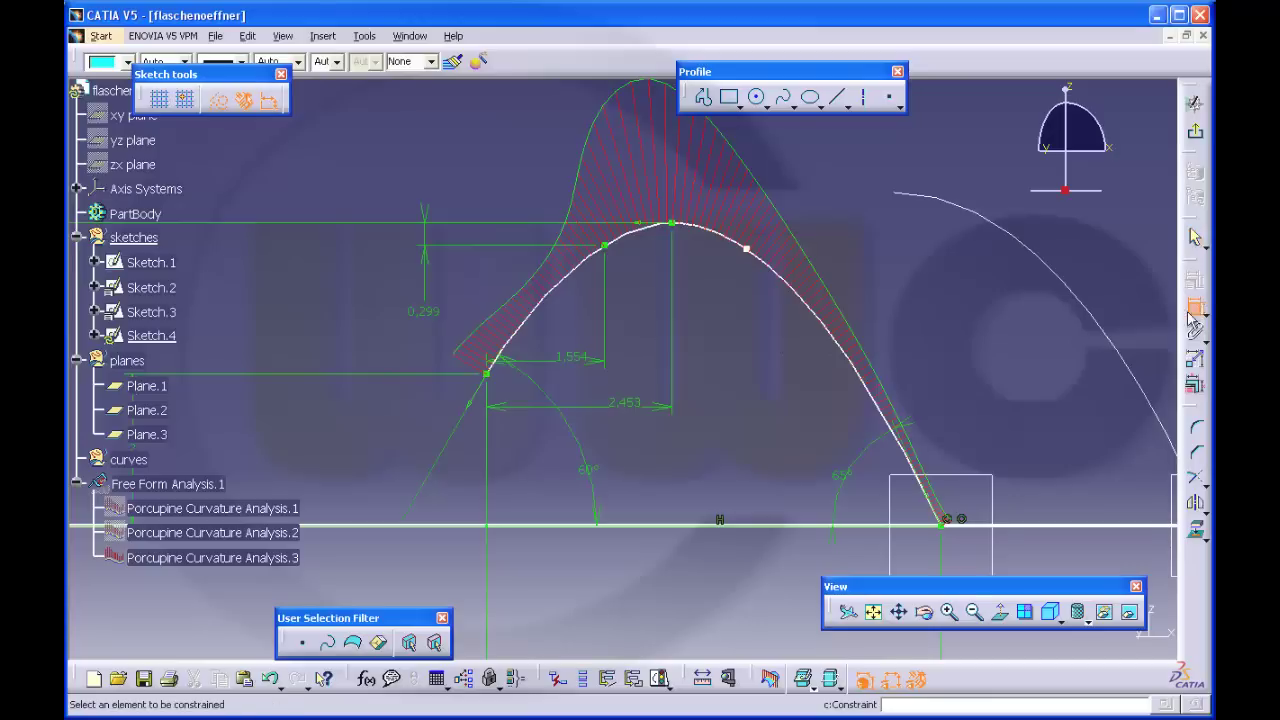
left_click(745, 247)
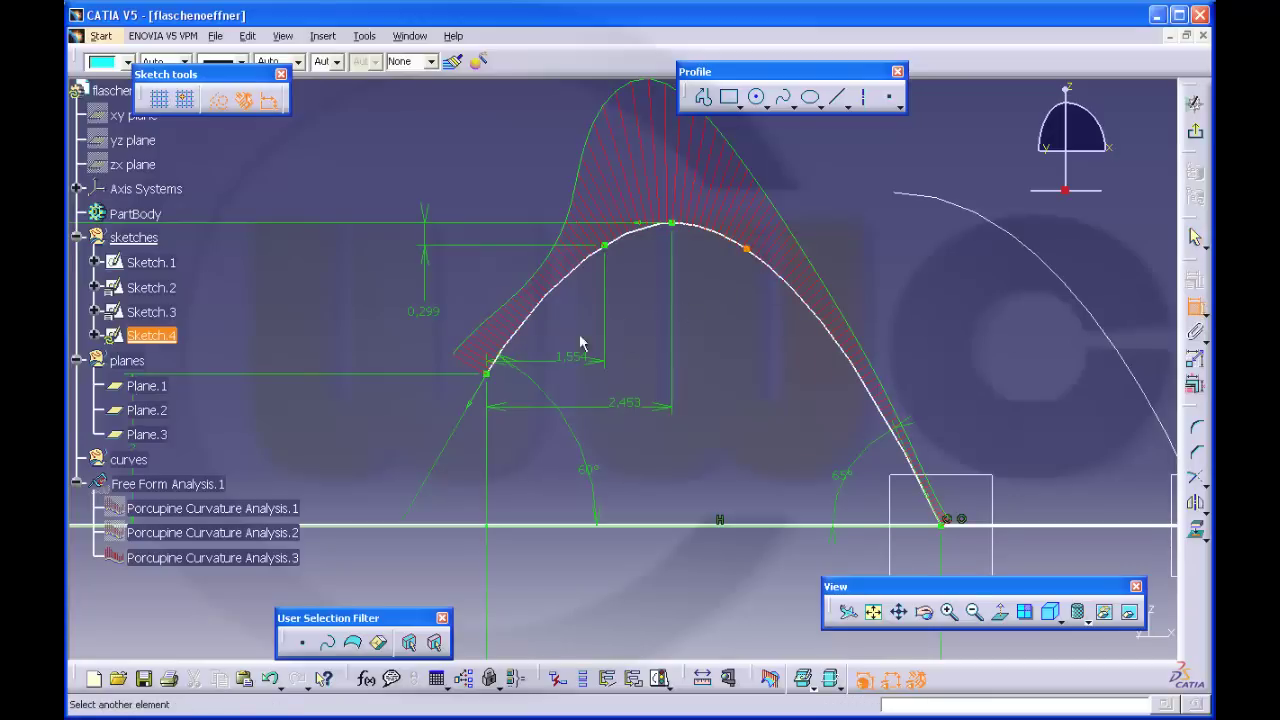
left_click(488, 373)
right_click(606, 352)
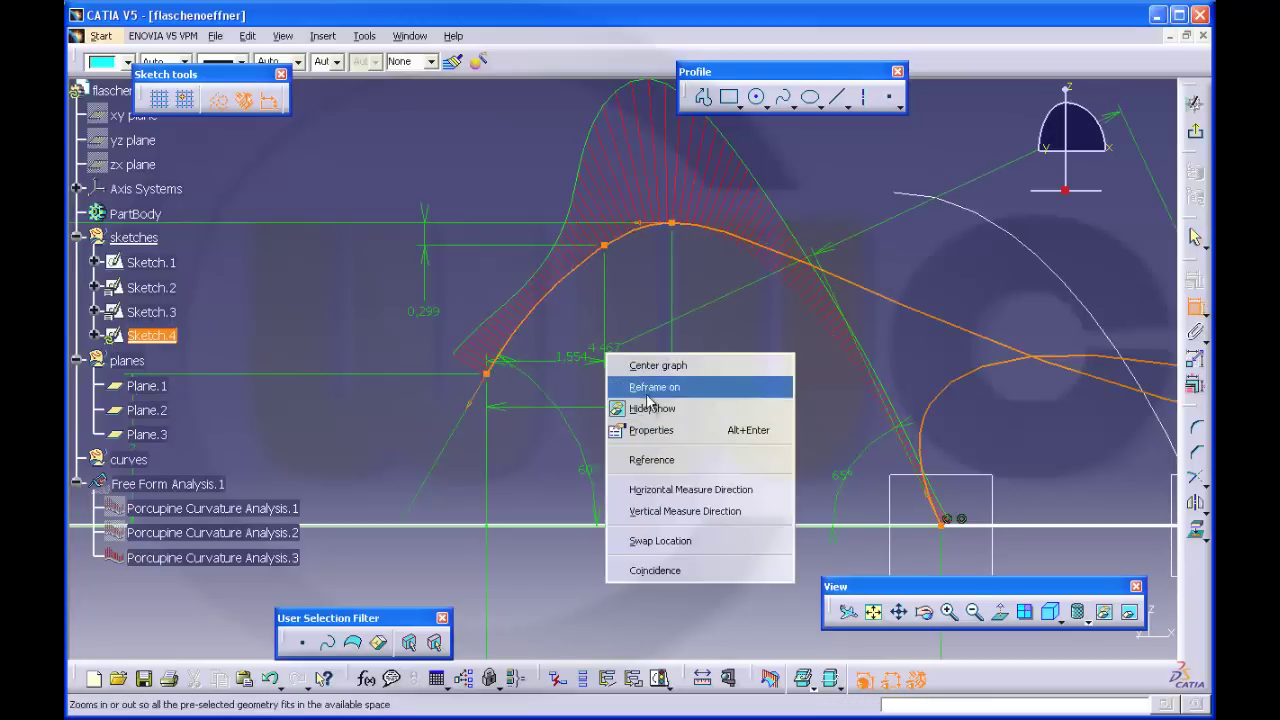
left_click(713, 369)
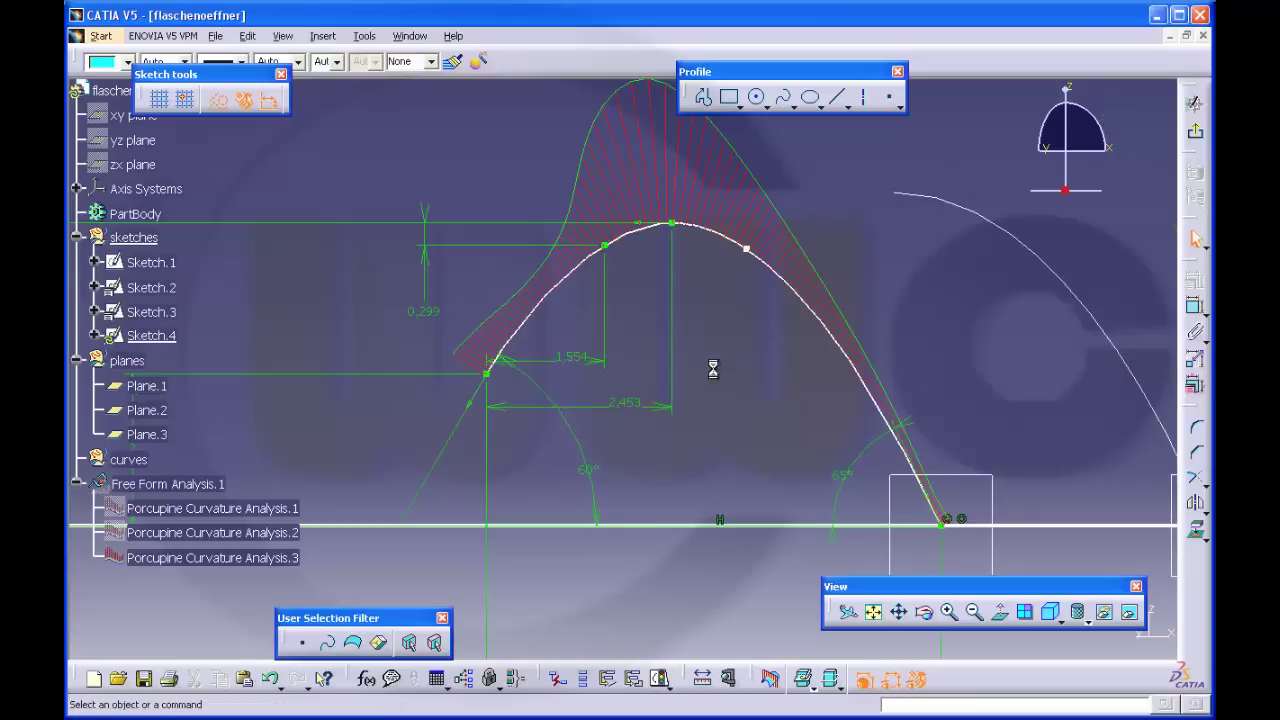
left_click(1196, 310)
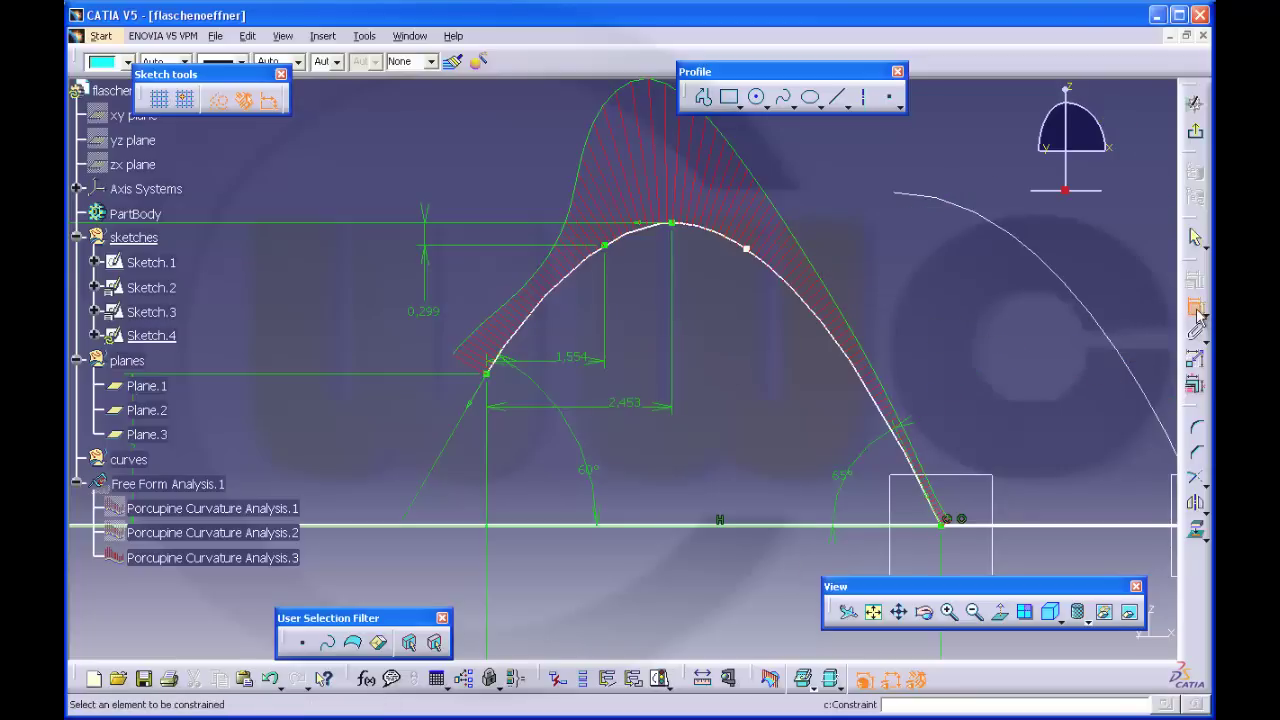
left_click(753, 252)
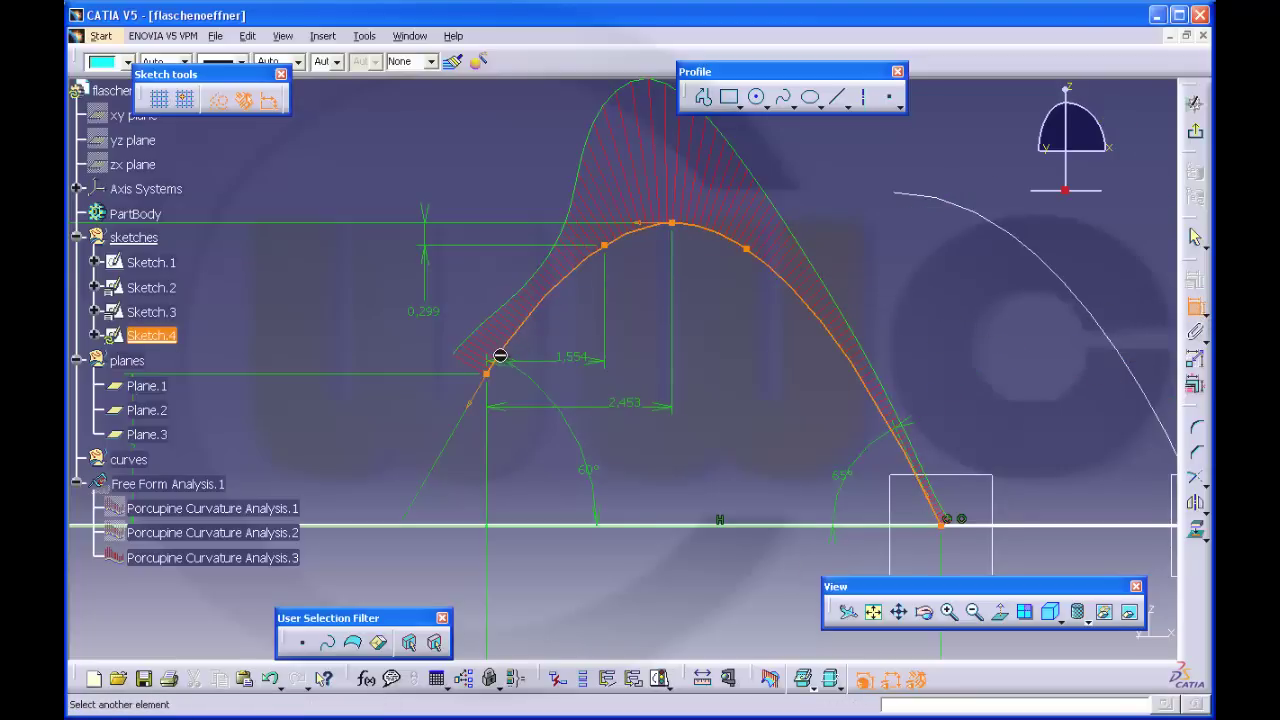
key("Escape")
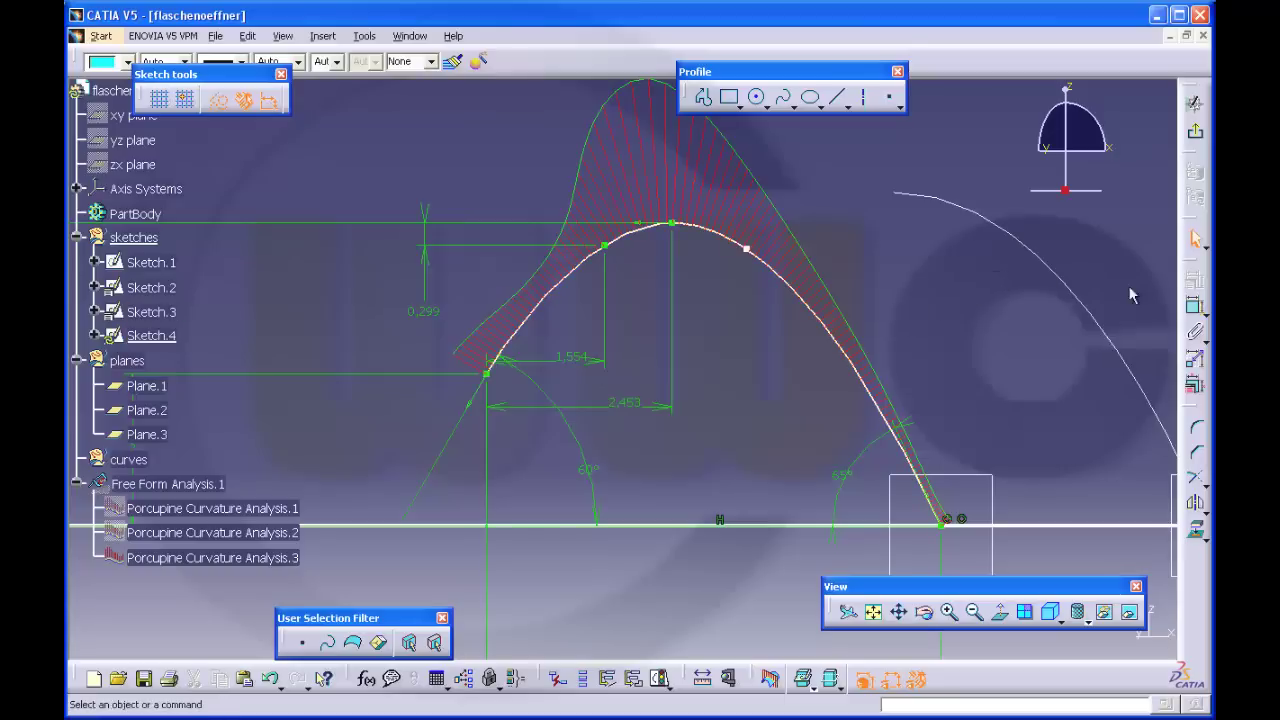
Add a horizontal dimension between control point 2 and the spline's raised endpoint, placed below the existing horizontal dimensions
left_click(1195, 308)
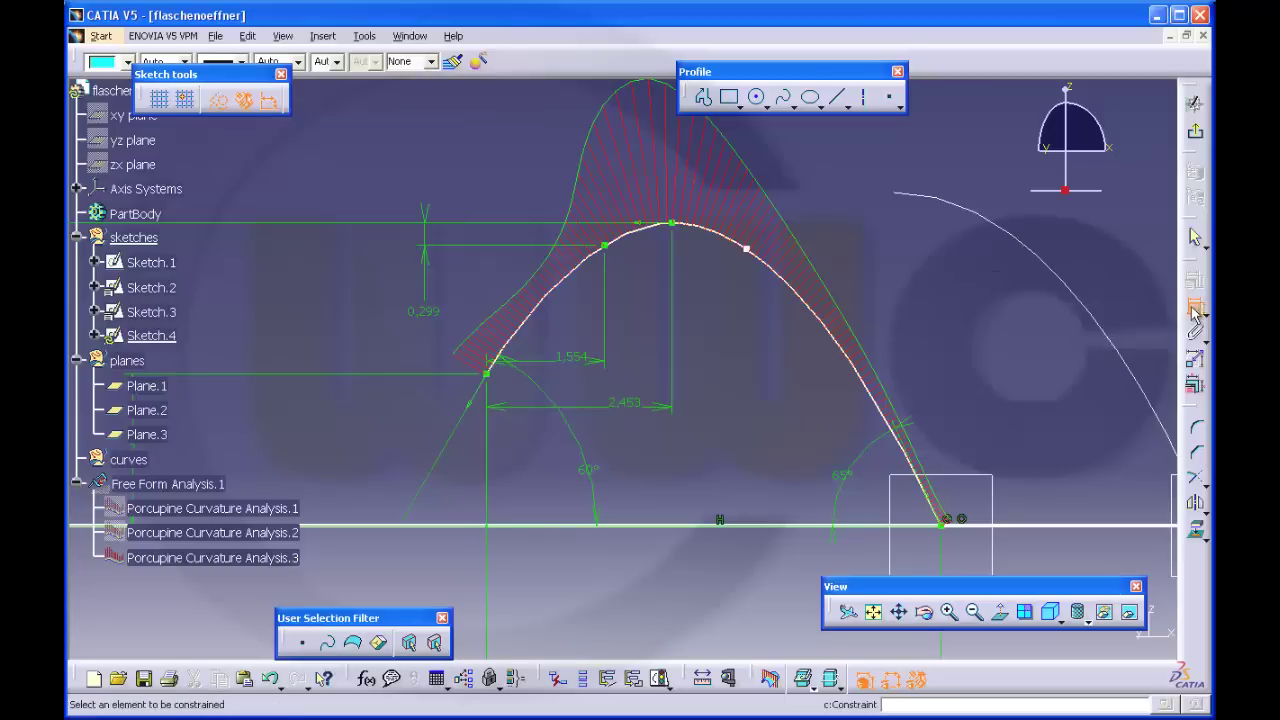
left_click(748, 248)
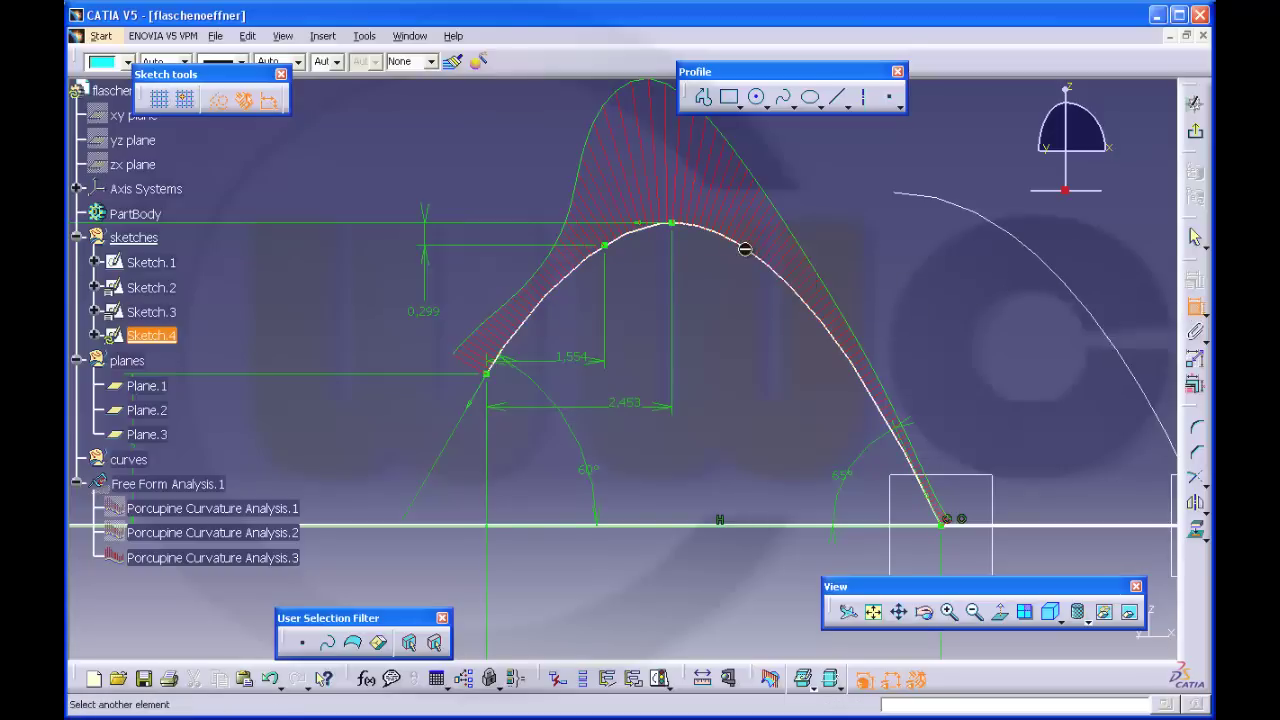
left_click(493, 378)
right_click(583, 356)
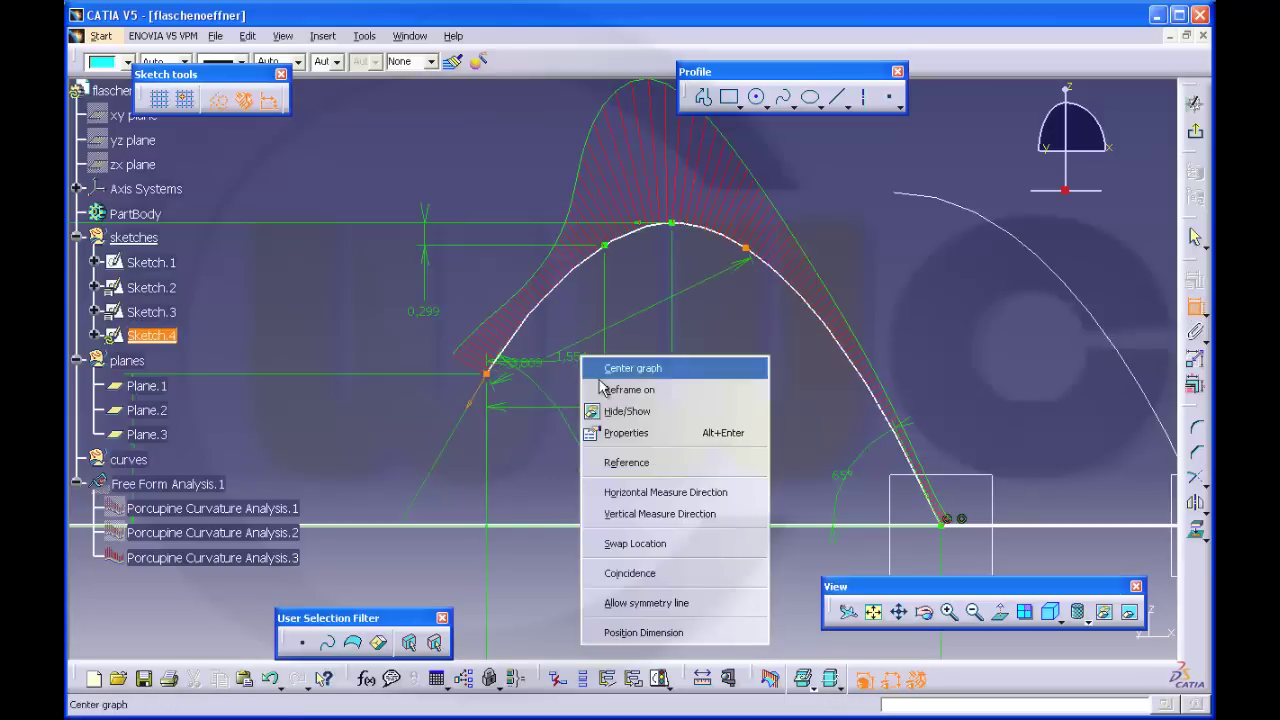
left_click(640, 492)
left_click(597, 447)
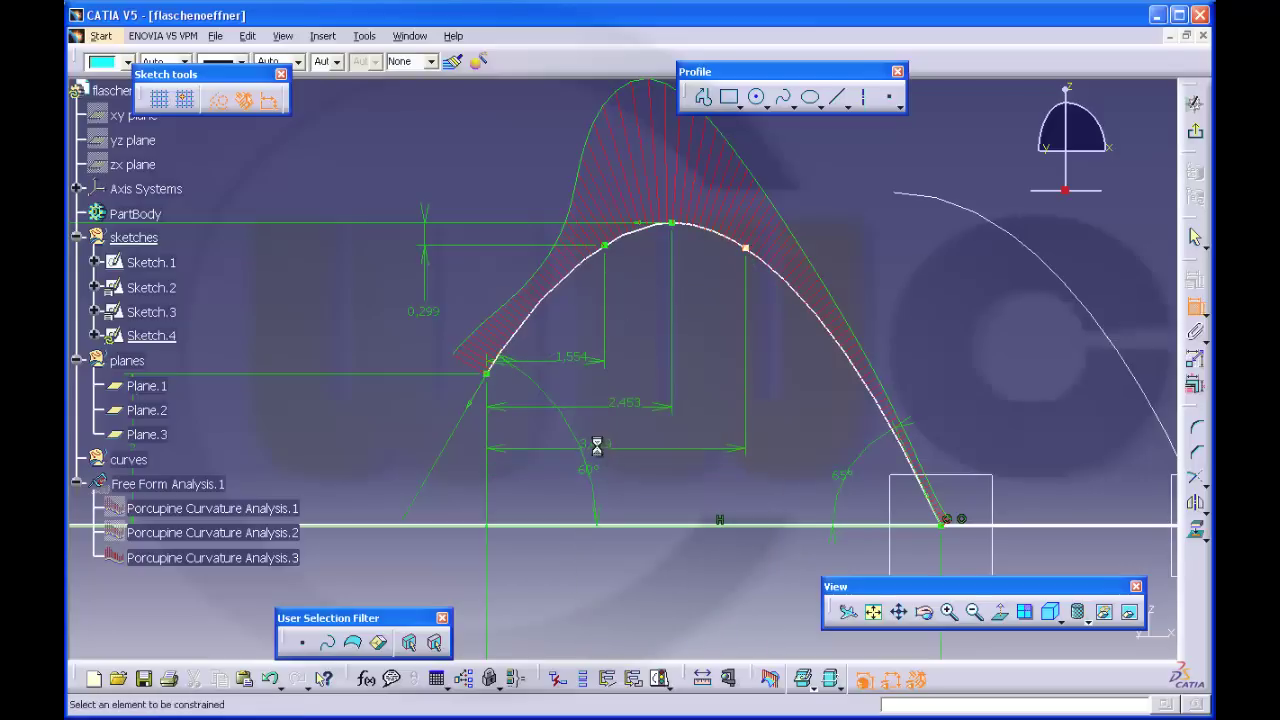
Add a vertical dimension between control point 2 and the spline's raised endpoint, placed beside the curve
left_click(745, 248)
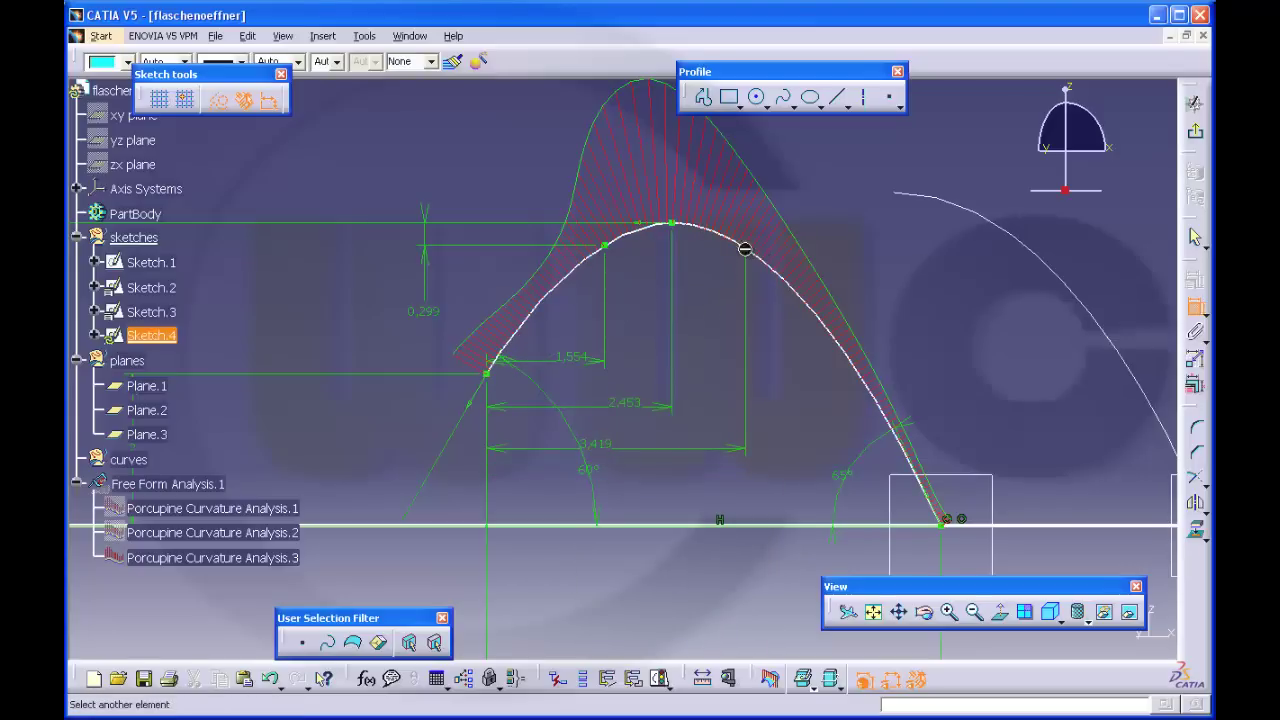
left_click(488, 373)
right_click(490, 286)
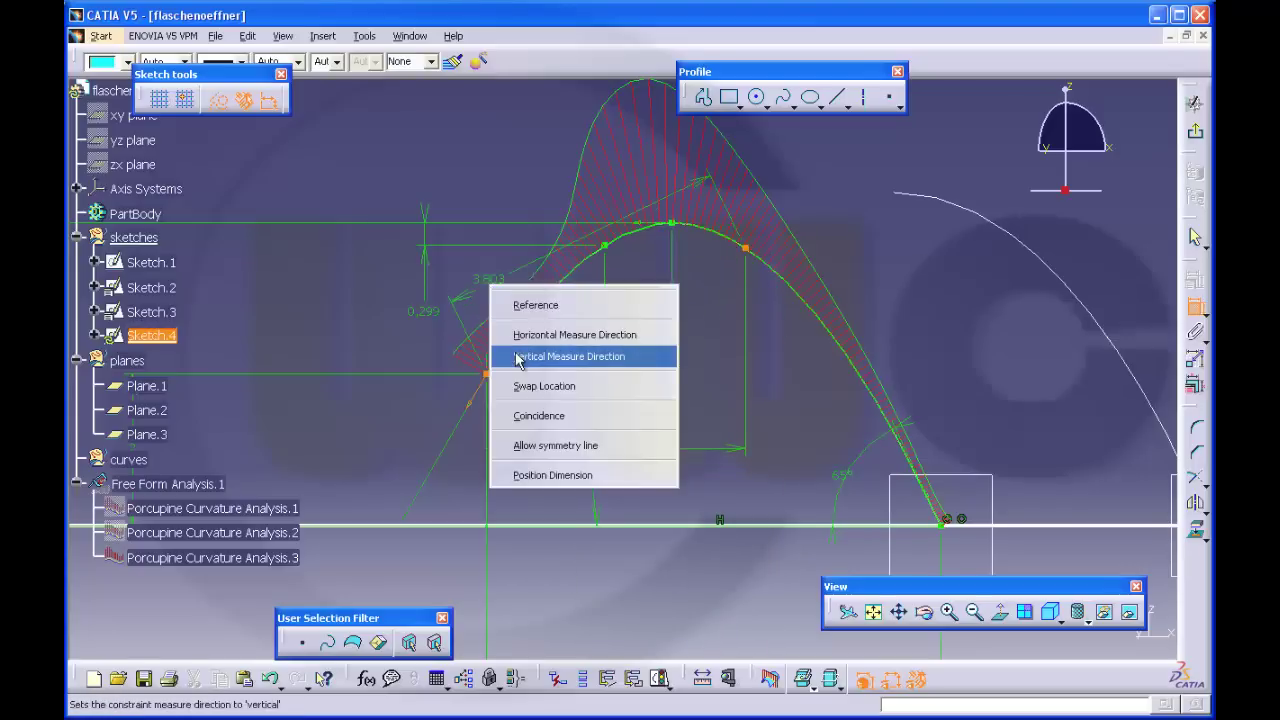
left_click(518, 357)
left_click(345, 338)
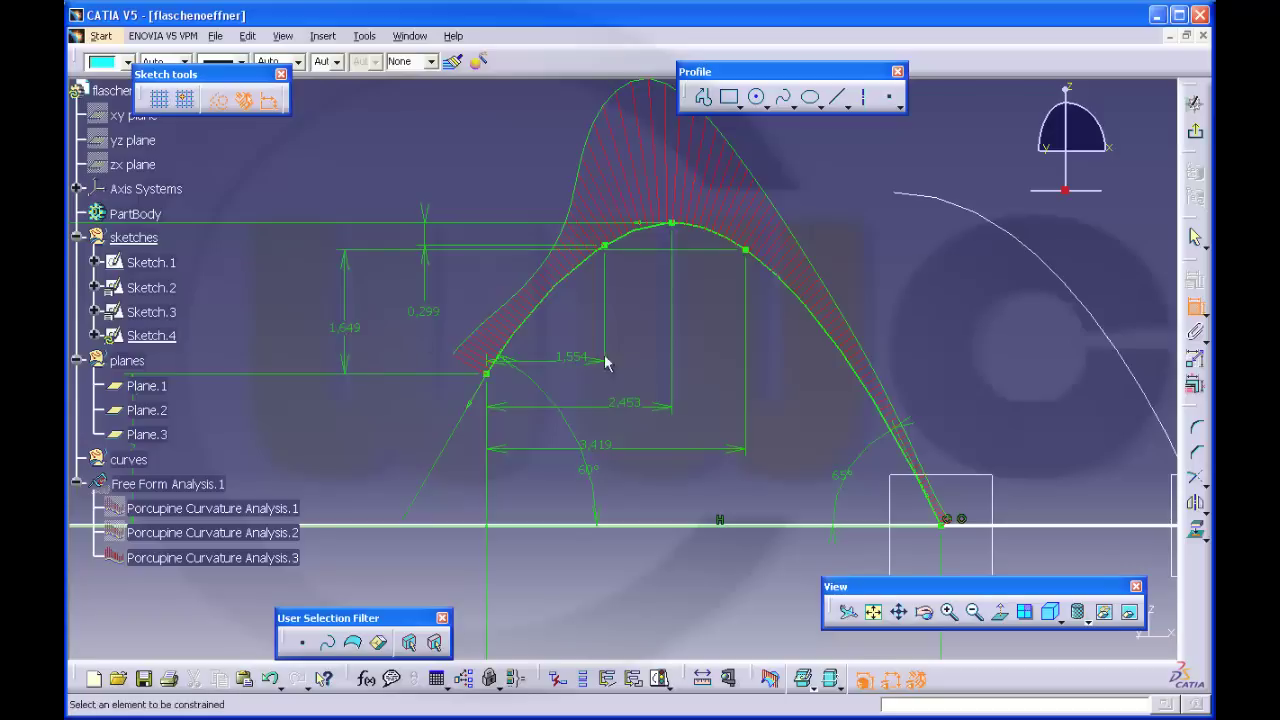
Exit Sketch.4 and hide Porcupine Curvature Analysis.3
left_click(1194, 131)
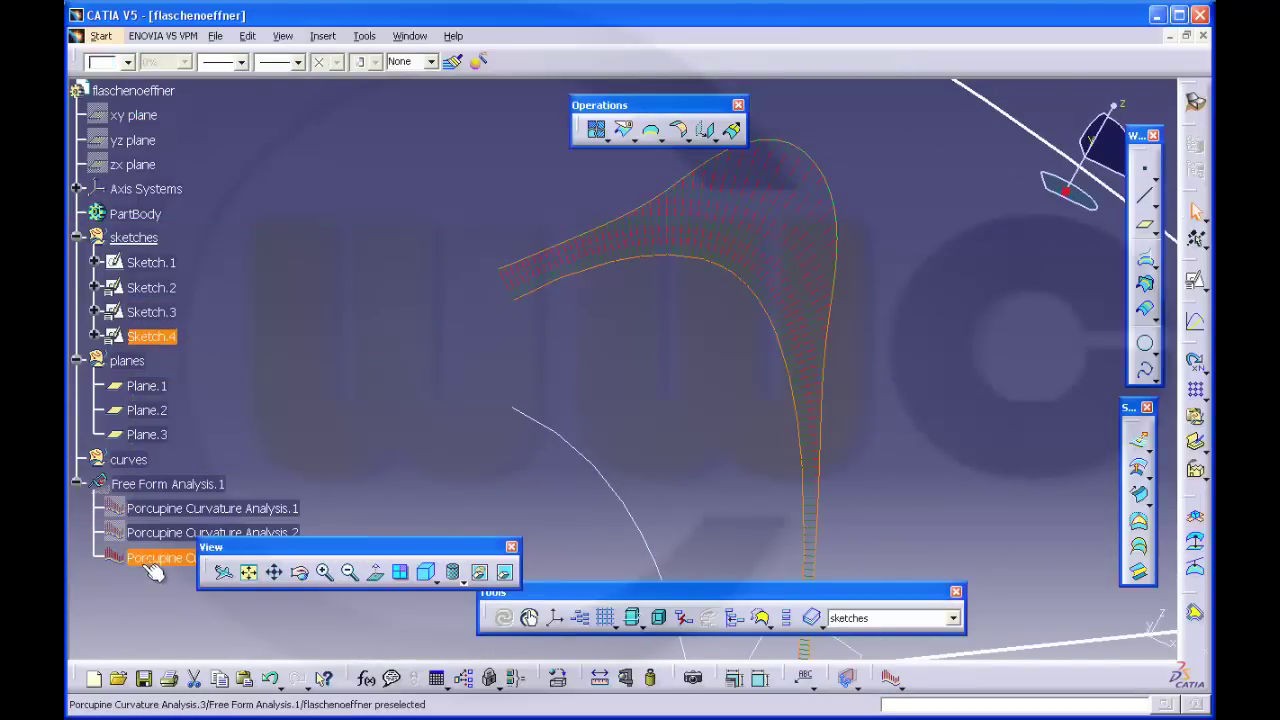
right_click(149, 557)
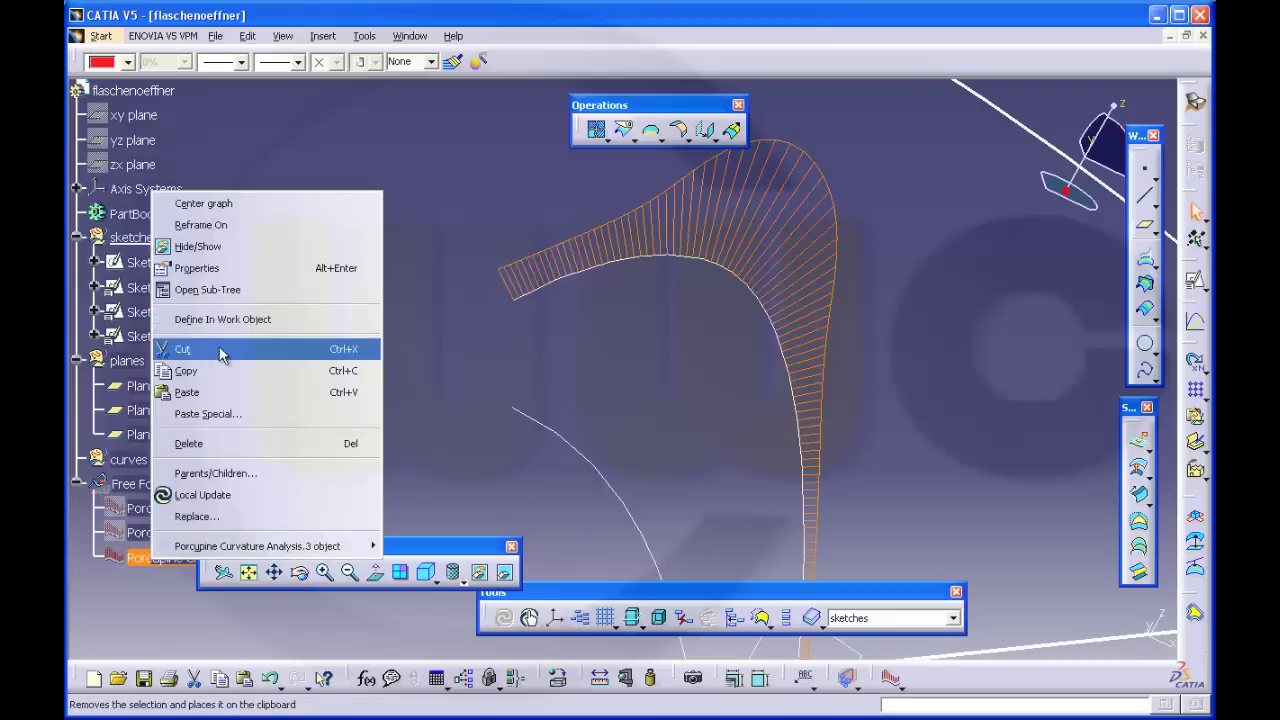
left_click(282, 247)
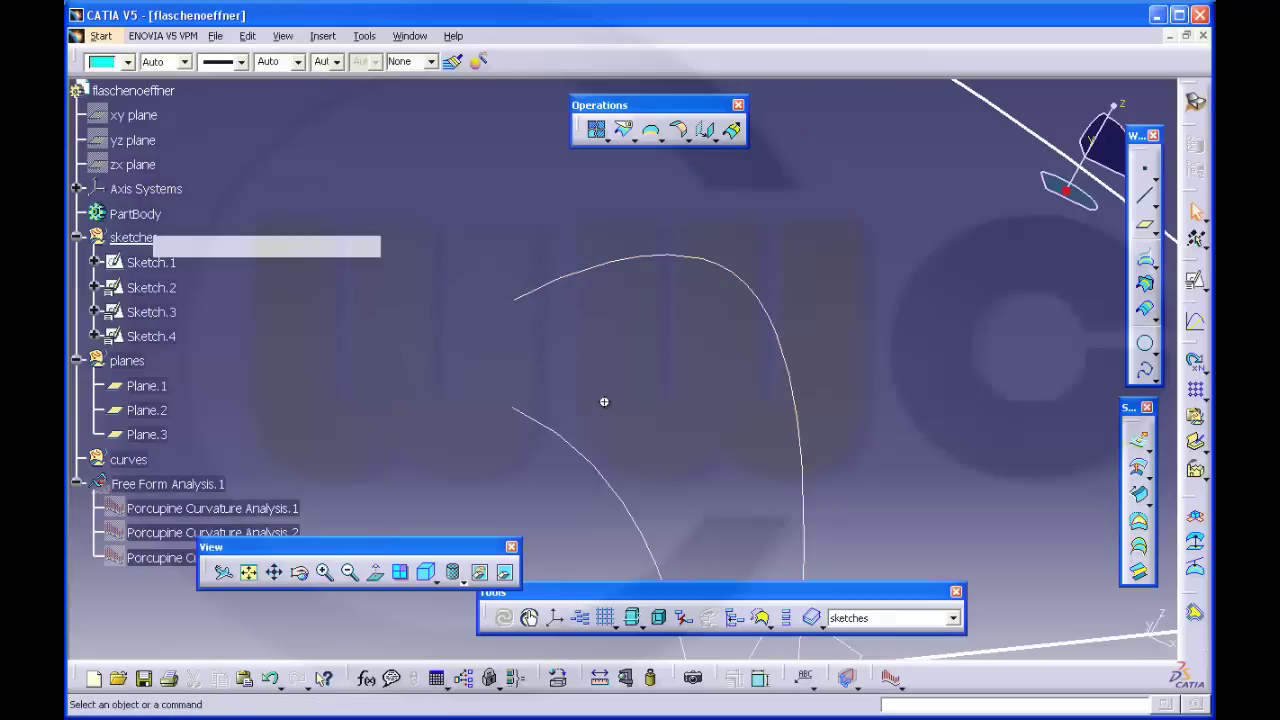
Make the curves geometrical set the active work object
mouse_move(604, 401)
middle_mouse_down()
mouse_move(694, 367)
mouse_move(580, 449)
mouse_move(583, 427)
mouse_move(771, 450)
mouse_move(754, 466)
mouse_move(726, 461)
middle_mouse_up()
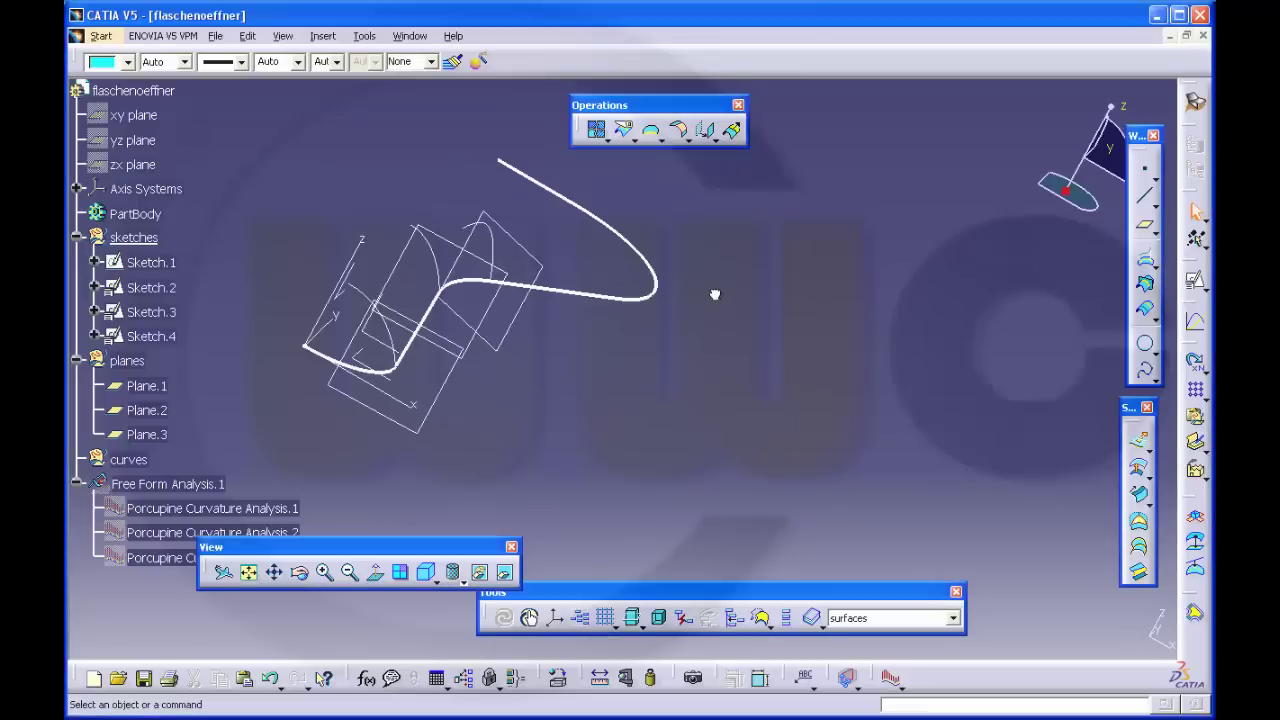
left_click(128, 459)
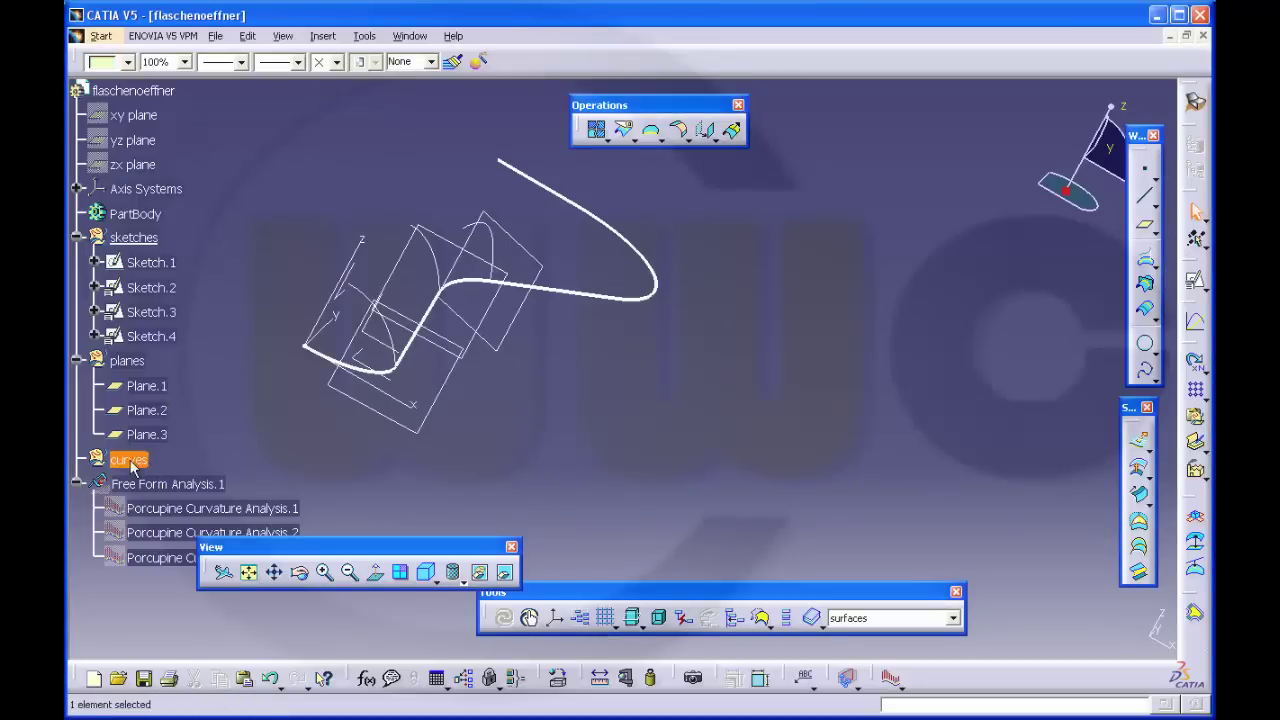
right_click(130, 460)
left_click(229, 217)
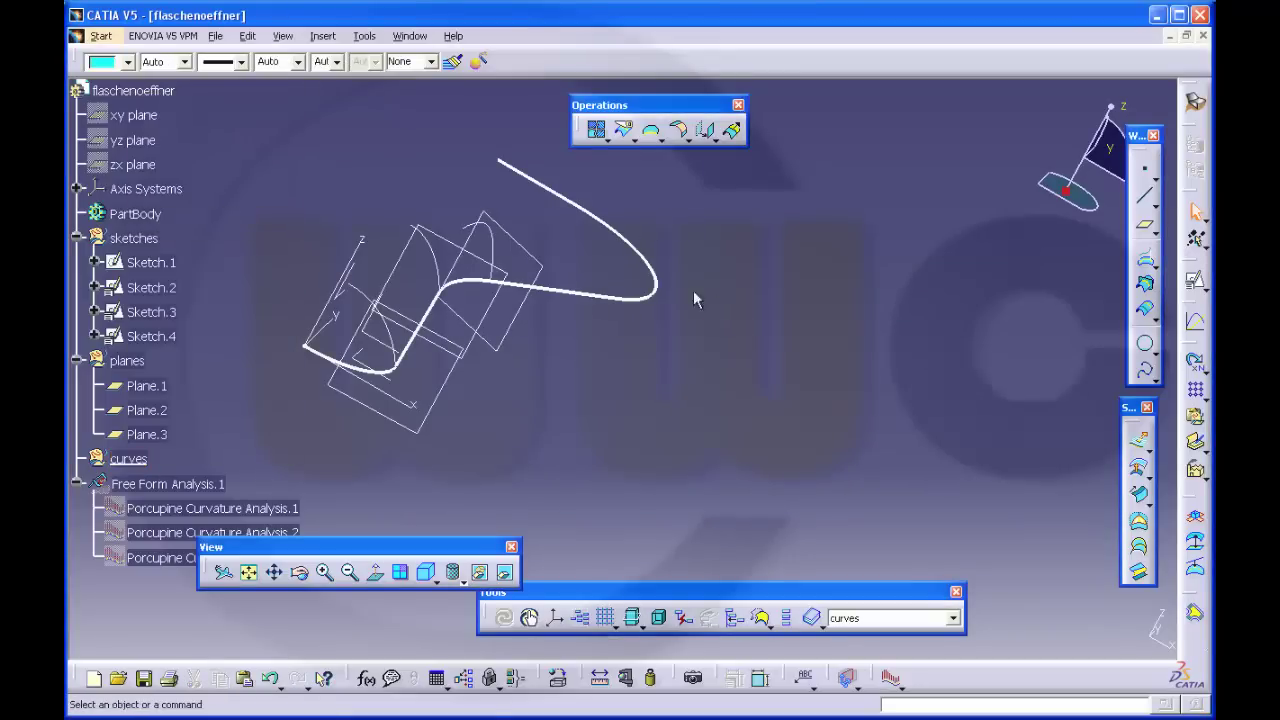
Join Line.1, Circle.1 and Line.2 of the outline sketch's hooked end into one curve with a 0,001mm merging distance
left_click(596, 129)
left_click(565, 199)
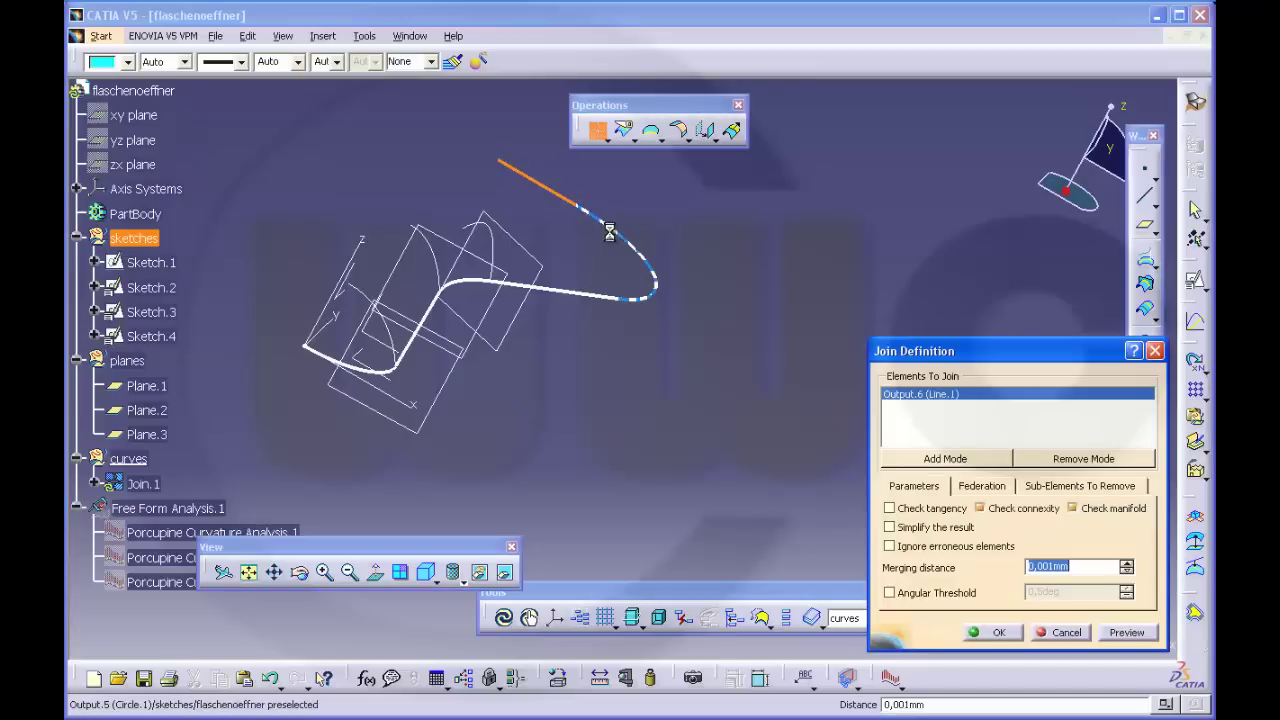
left_click(609, 228)
left_click(600, 292)
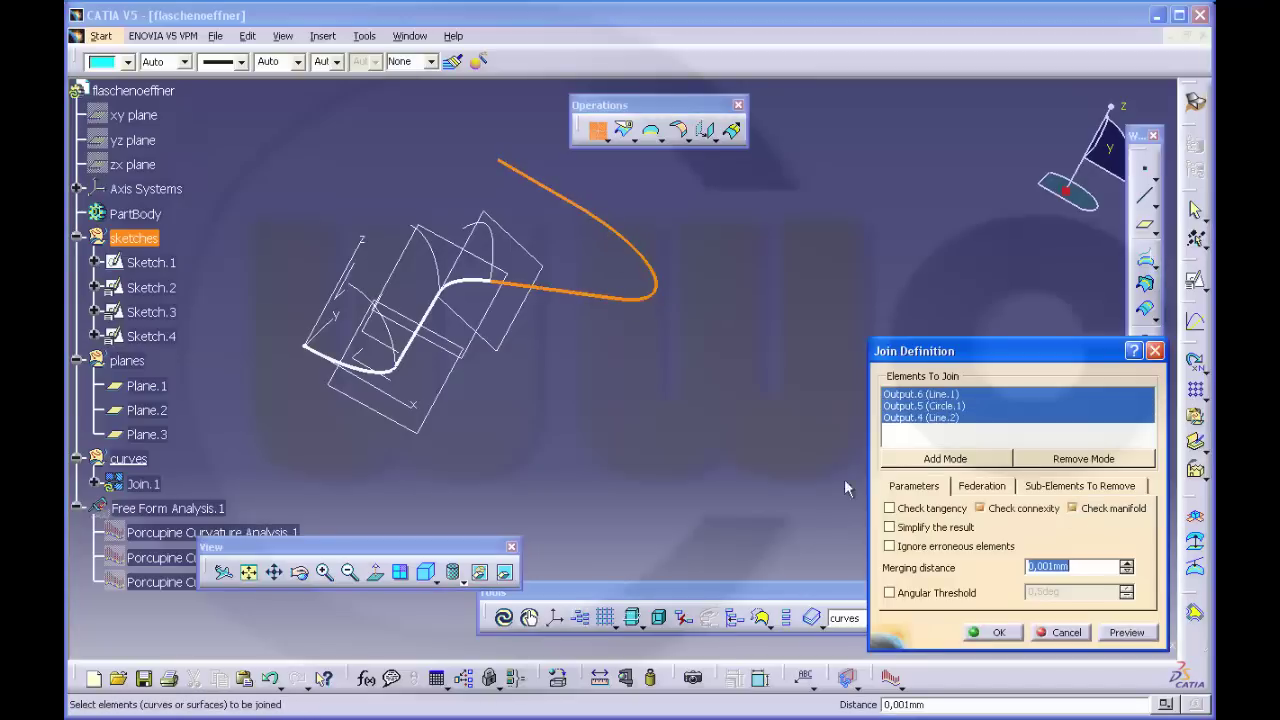
left_click(1000, 630)
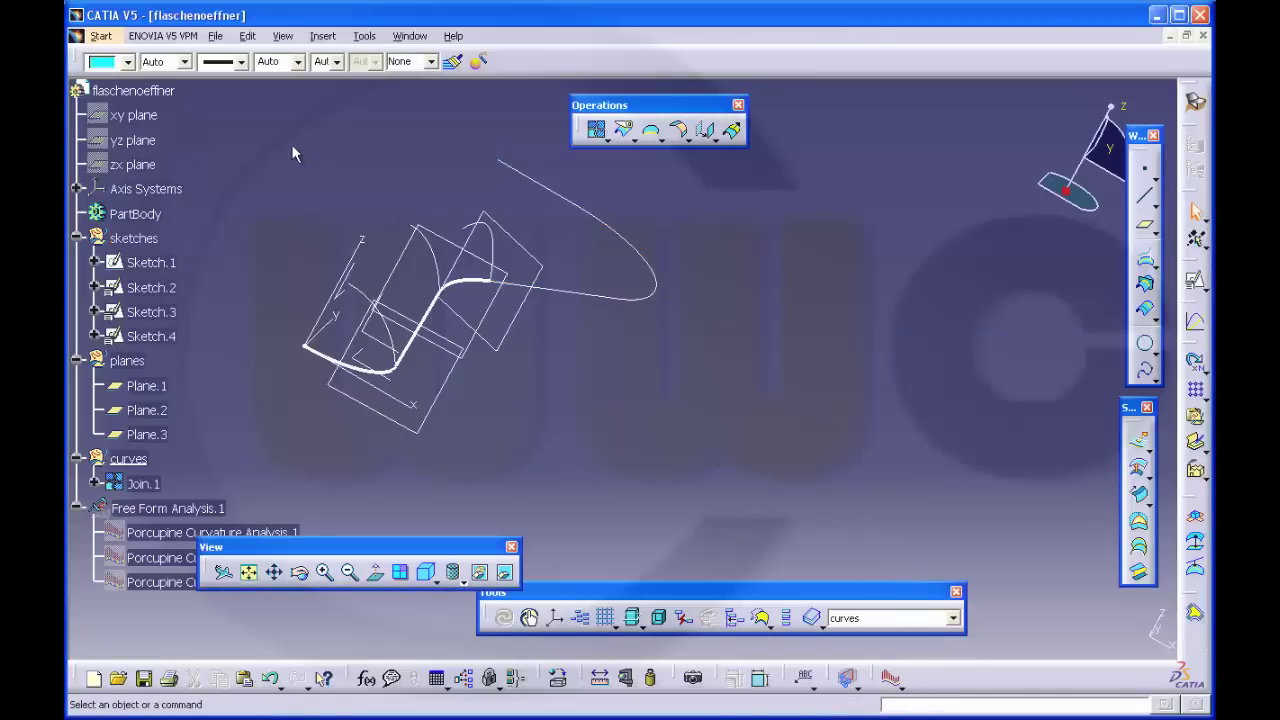
Insert a new geometrical set named surfaces under flaschenoeffner
left_click(322, 36)
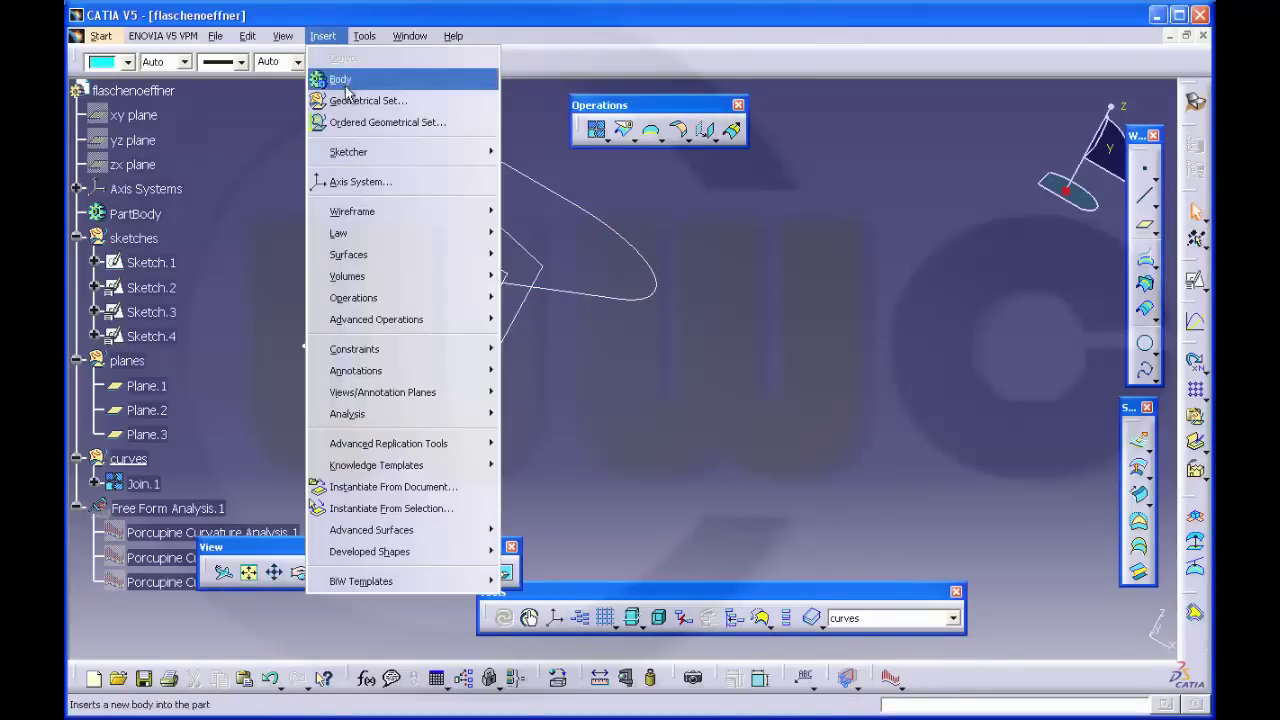
left_click(346, 100)
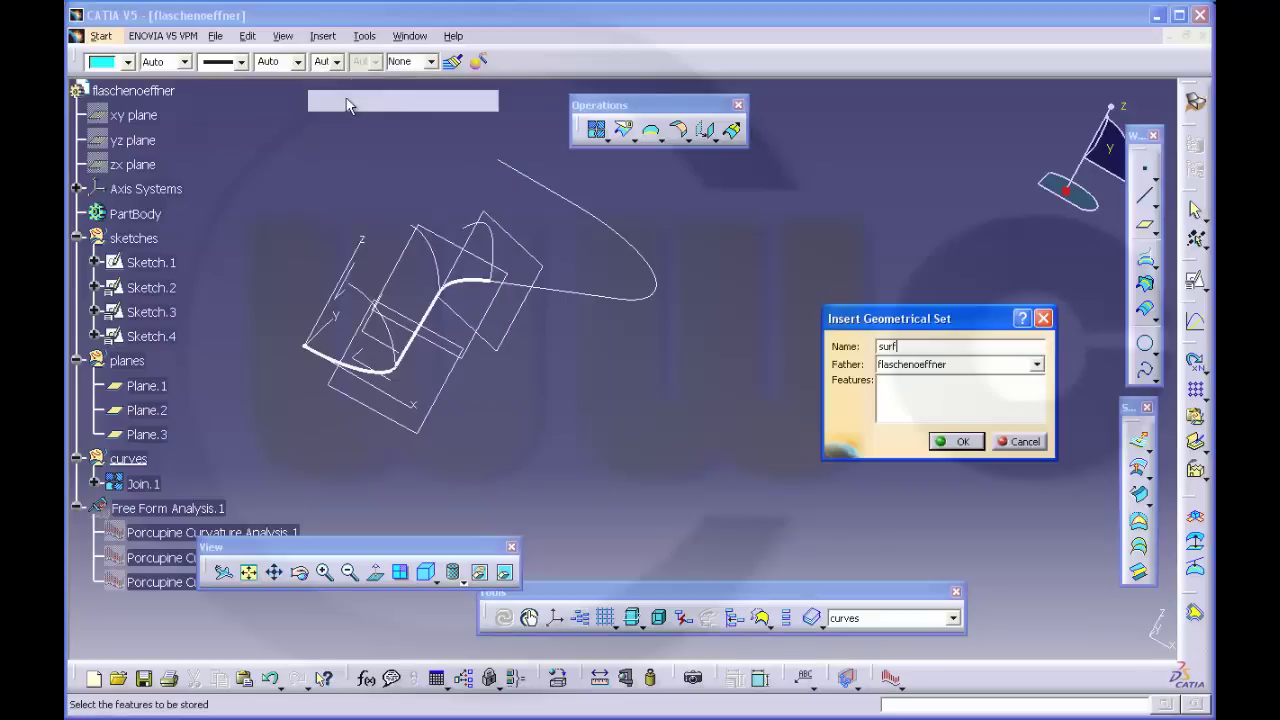
type("surfaces")
key("Return")
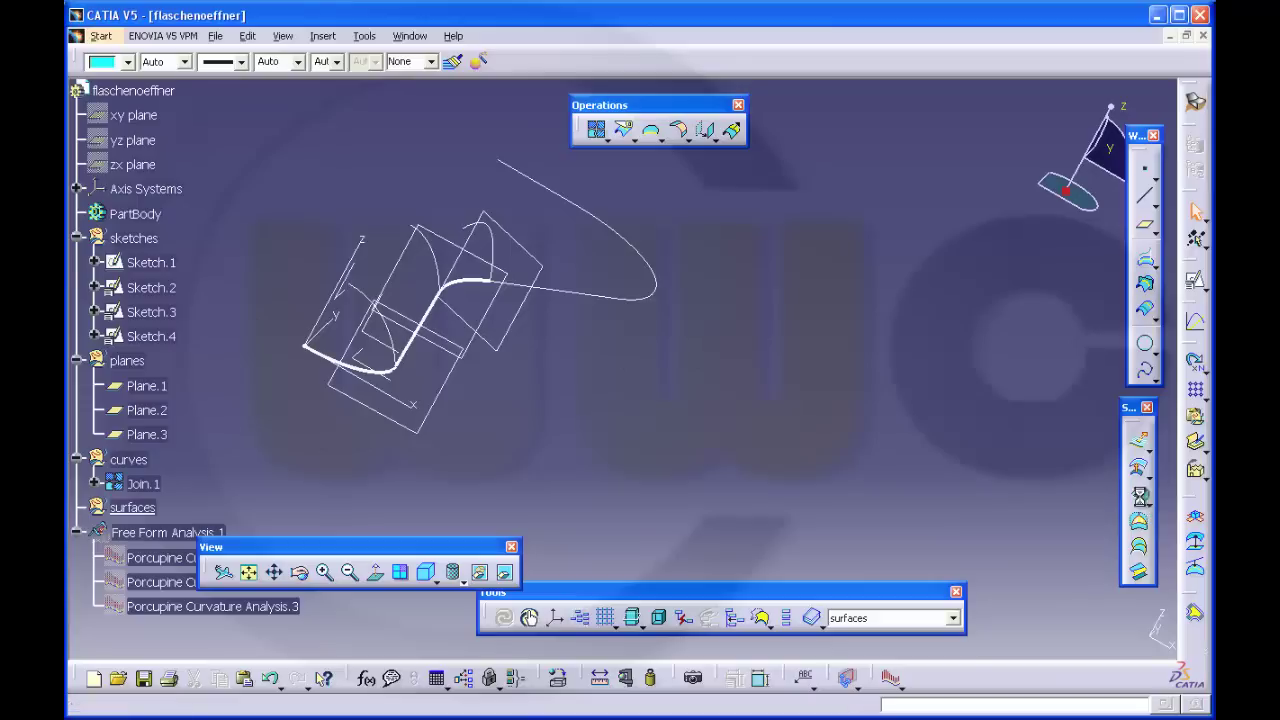
Sweep the Sketch.4 profile along the joined curve, using the absolute axis system's XY plane as reference surface at 0deg
left_click(1139, 494)
left_click(498, 254)
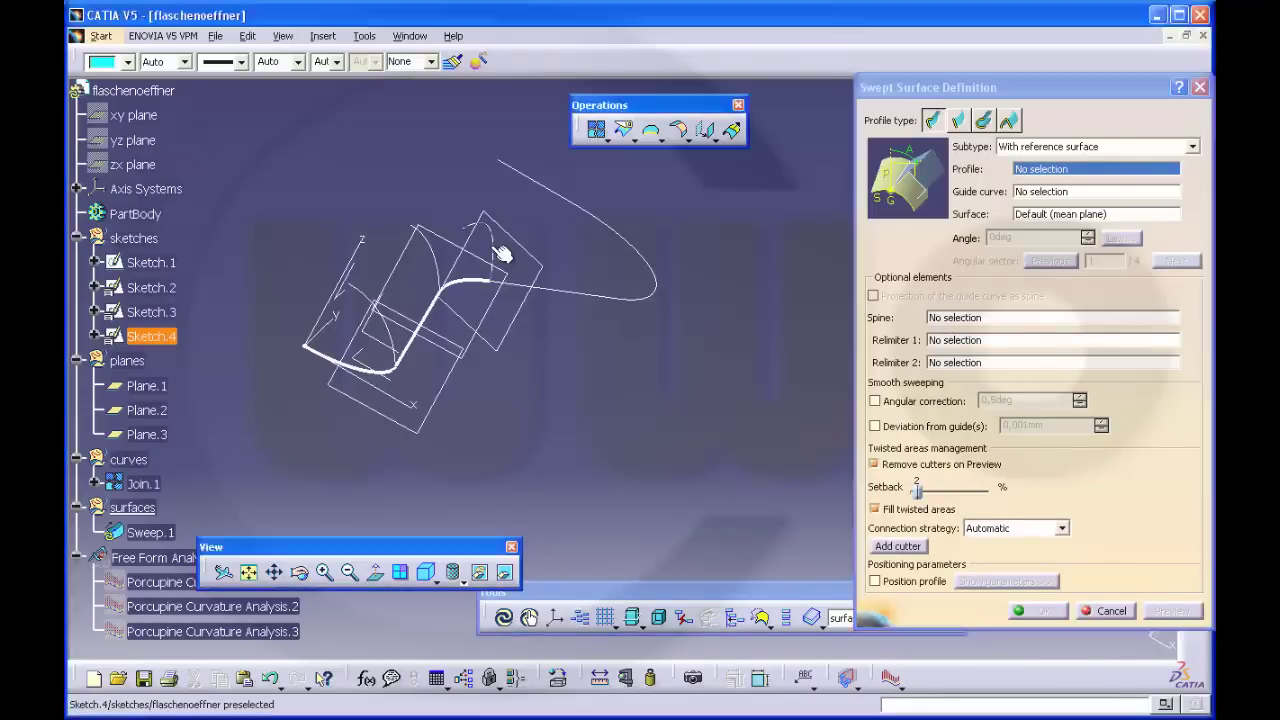
left_click(602, 296)
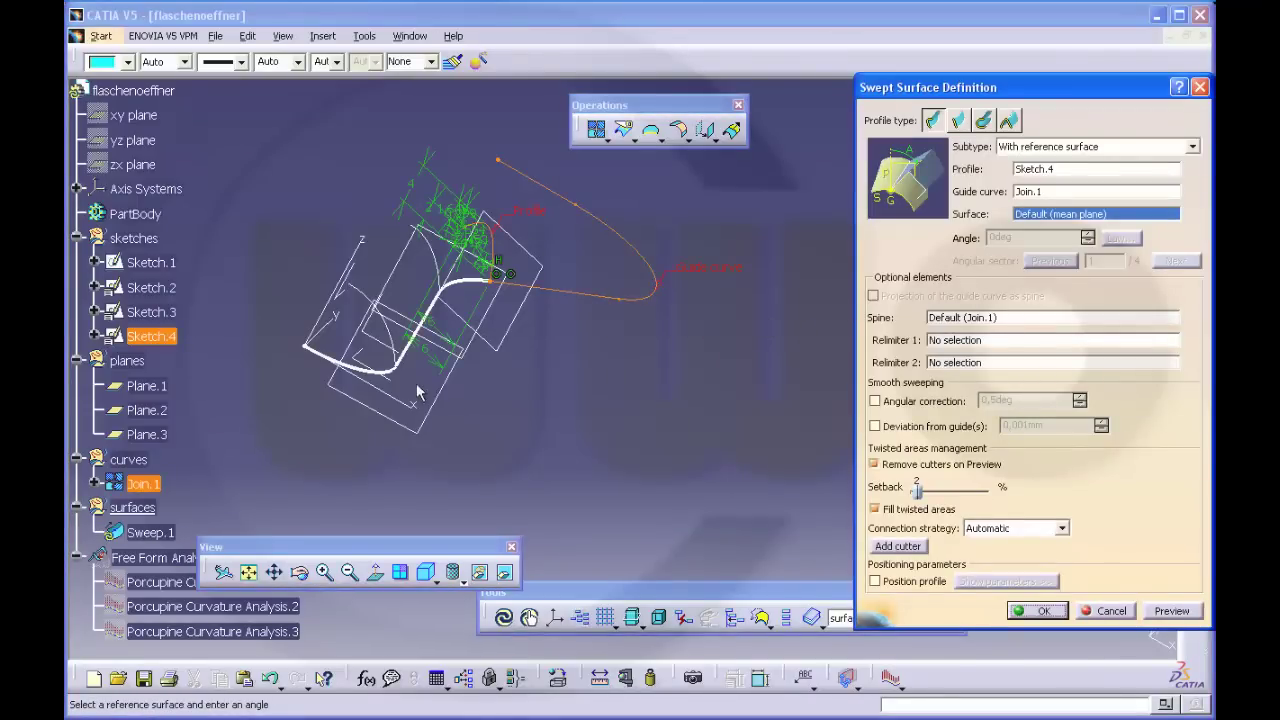
left_click(369, 360)
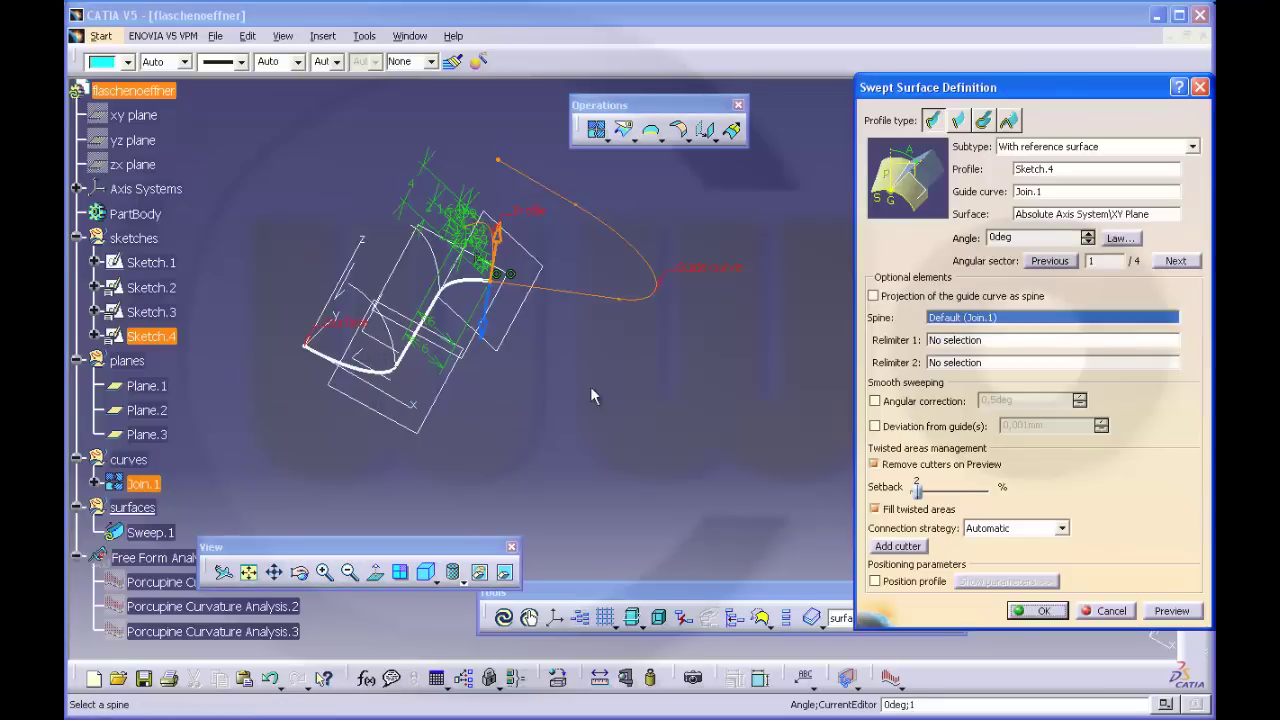
left_click(1163, 612)
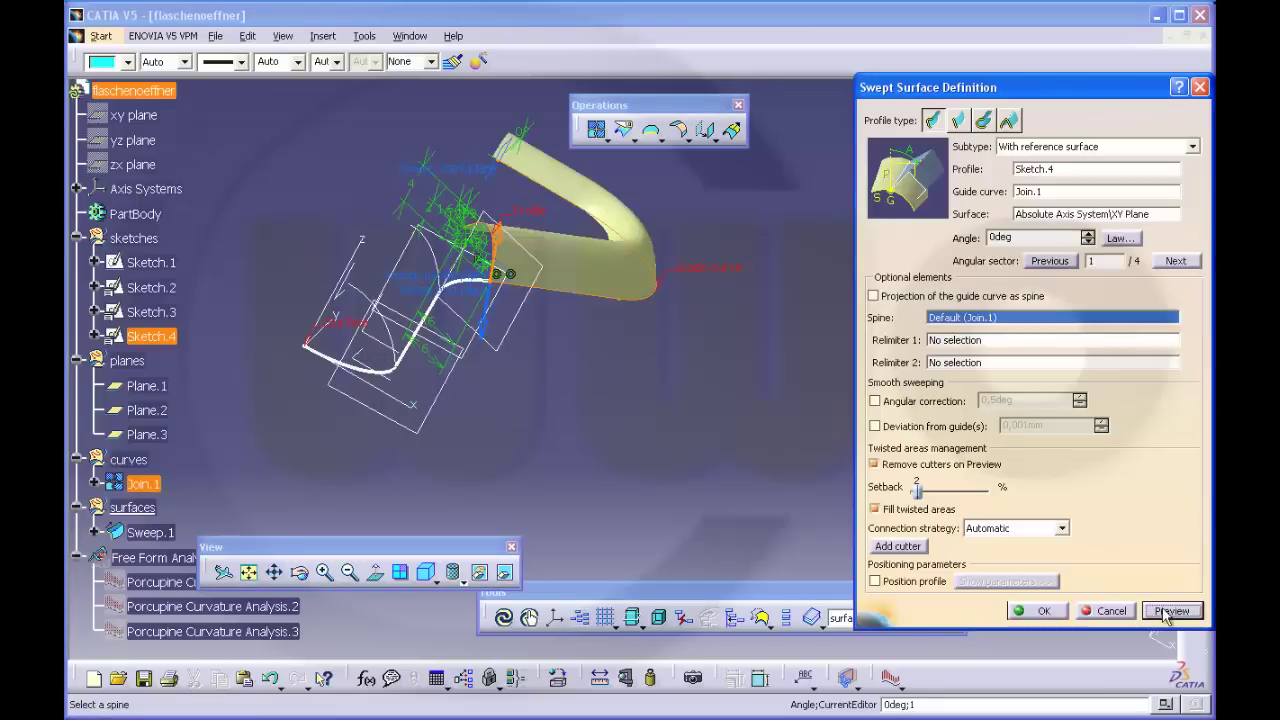
left_click(1041, 611)
Sweep the Sketch.2 profile along the outline's Circle.3 arc, using the absolute axis system's XY plane as reference surface at 0deg
middle_click_drag(552, 358, 726, 405)
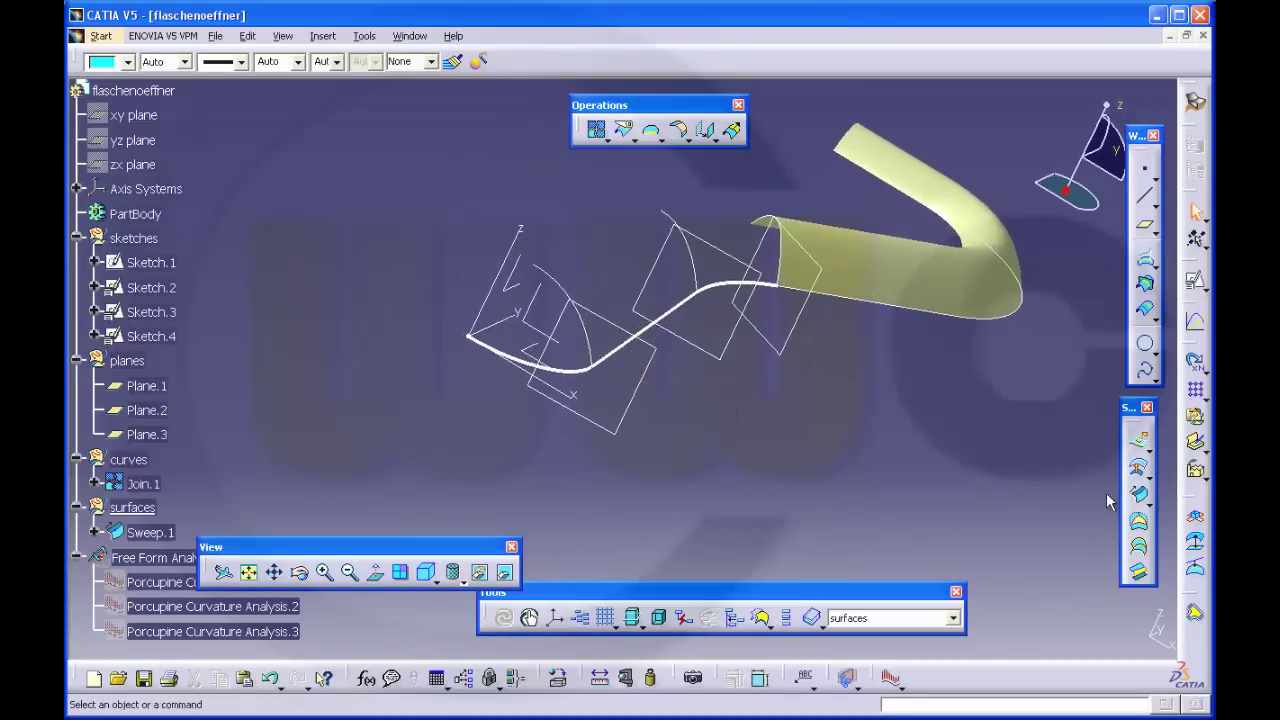
left_click(1141, 505)
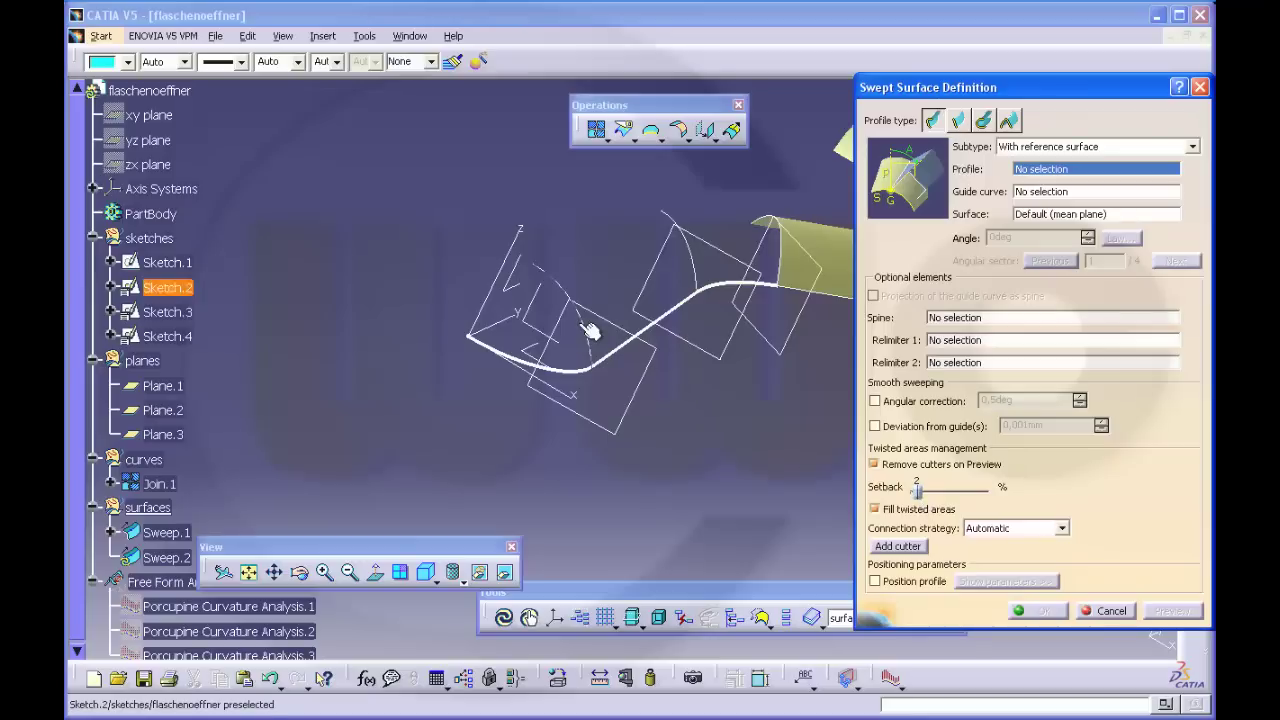
left_click(592, 332)
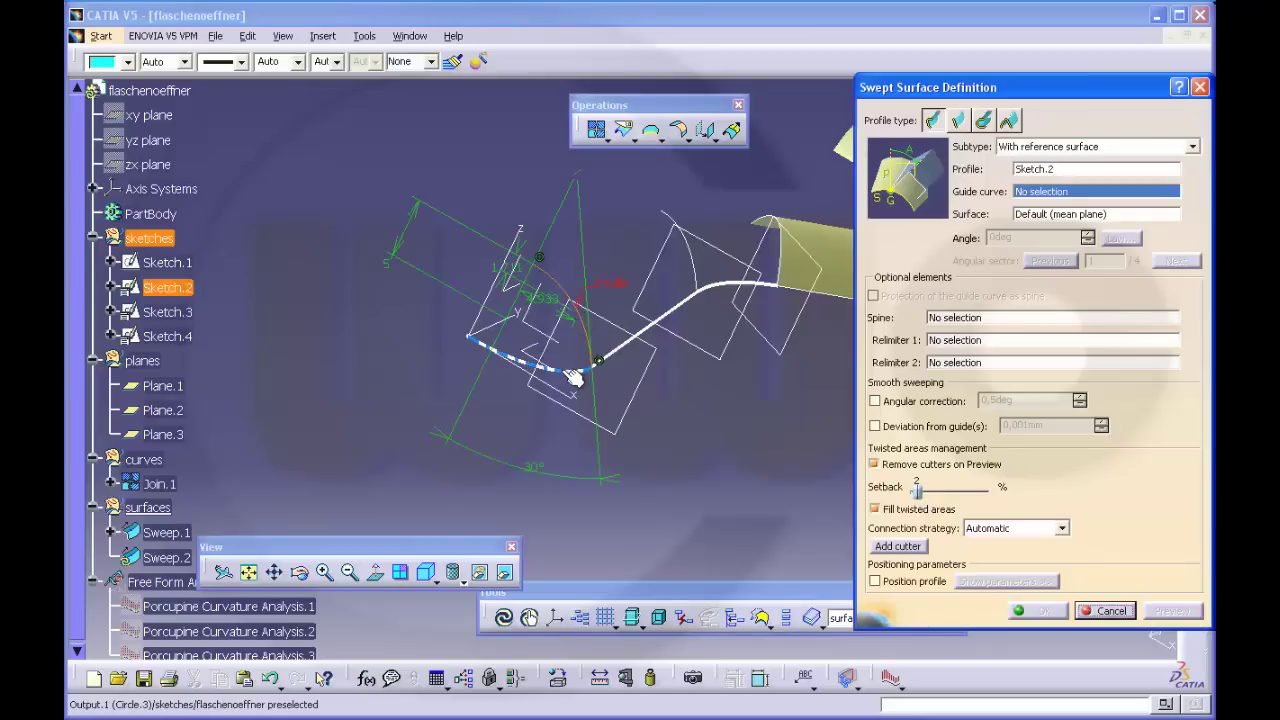
left_click(572, 376)
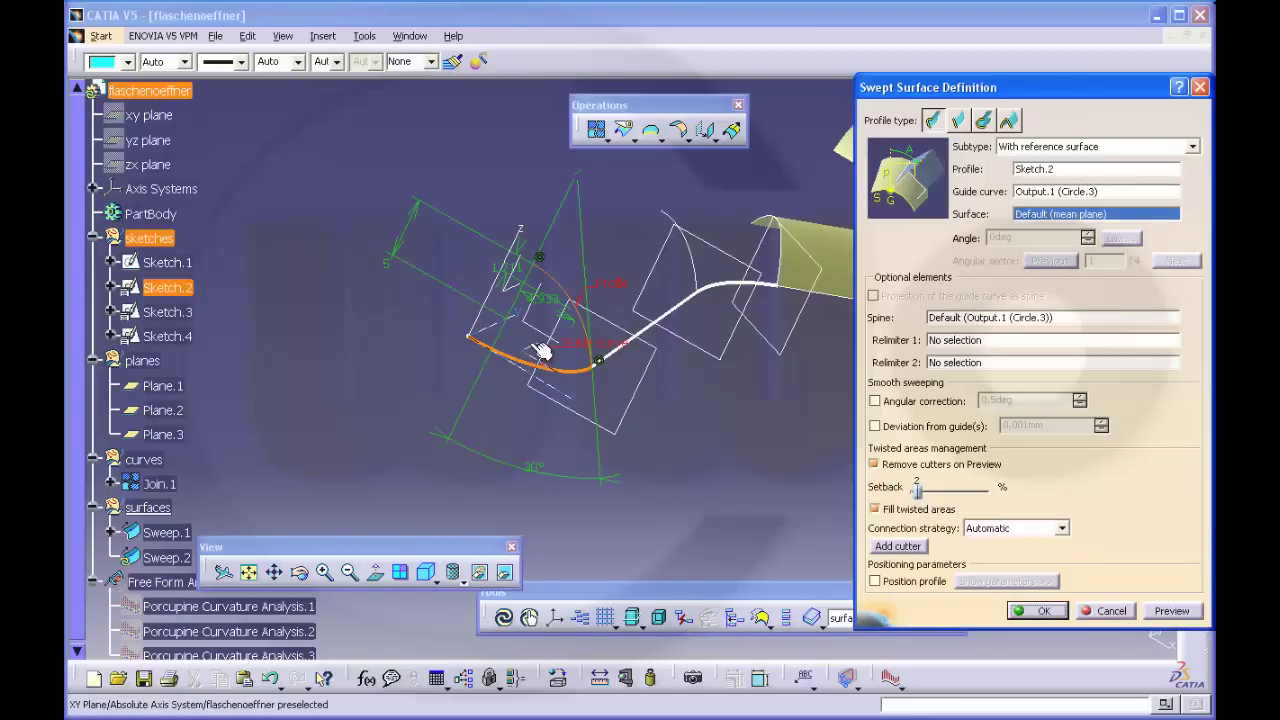
left_click(541, 351)
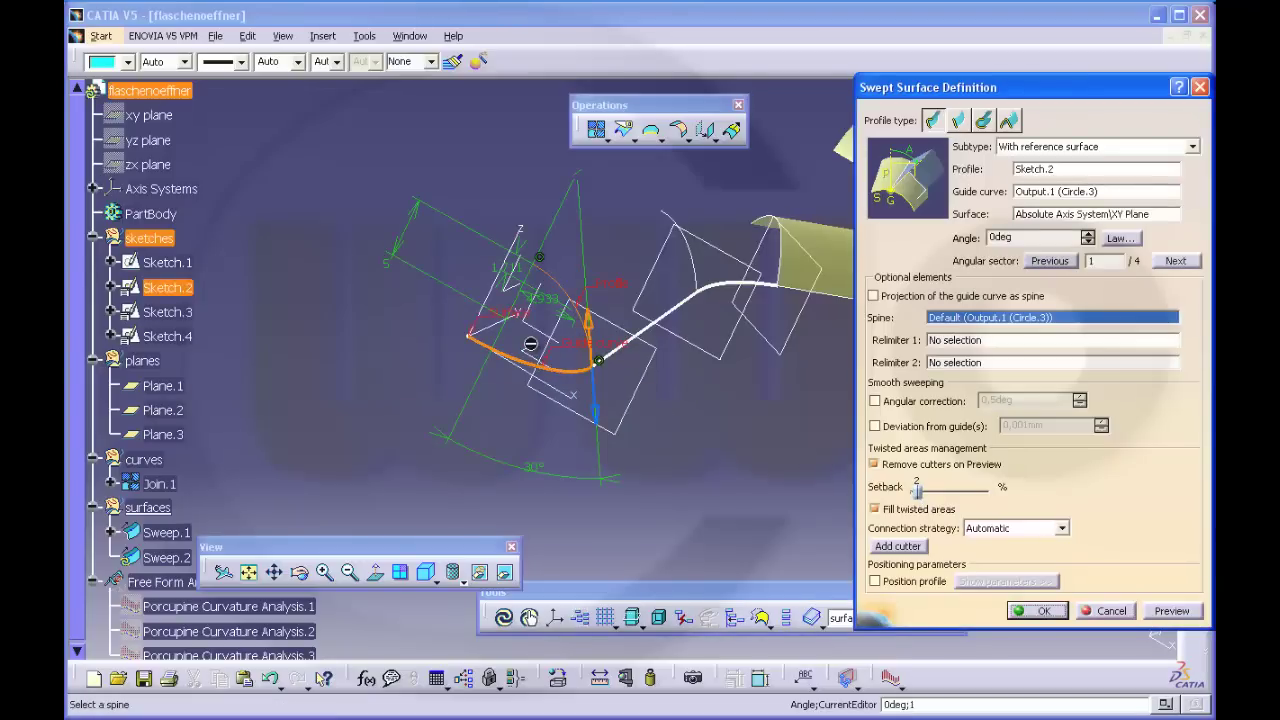
left_click(1172, 611)
left_click(1037, 611)
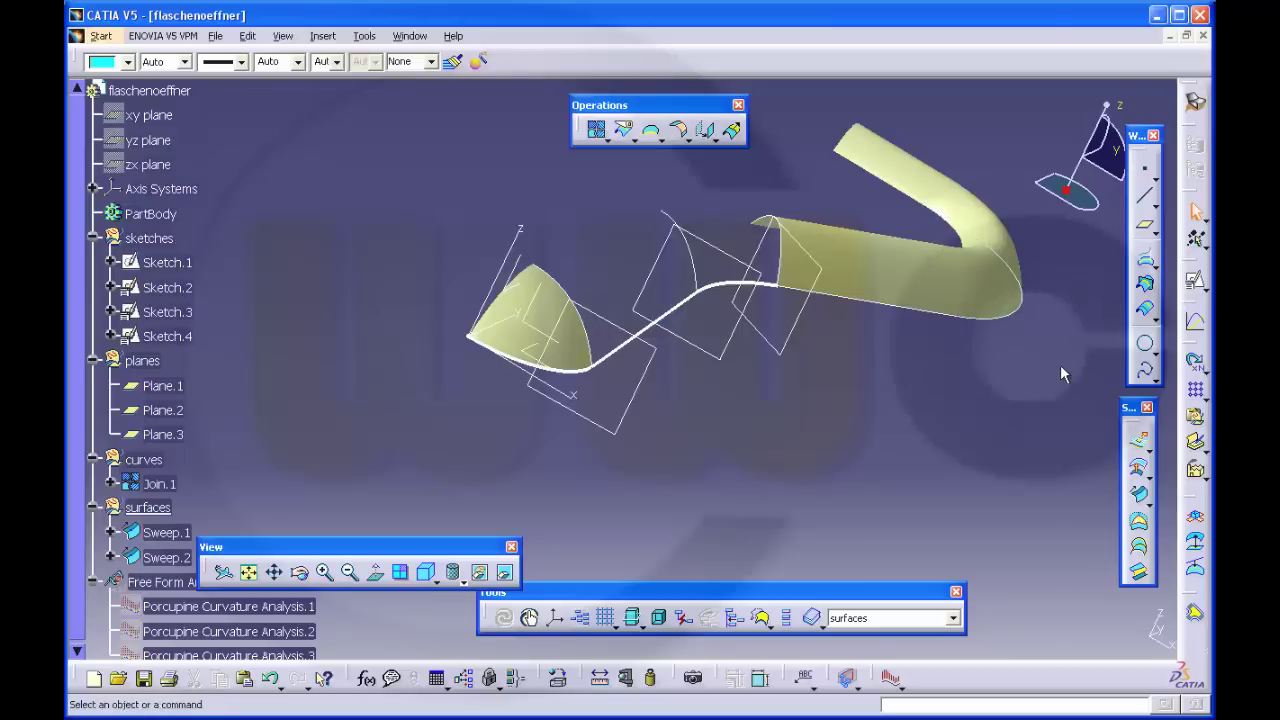
Create a multi-sections surface from Sketch.2 to Sketch.3 with outline Line.3 as guide and sections coupling set to Tangency then curvature
left_click(1139, 547)
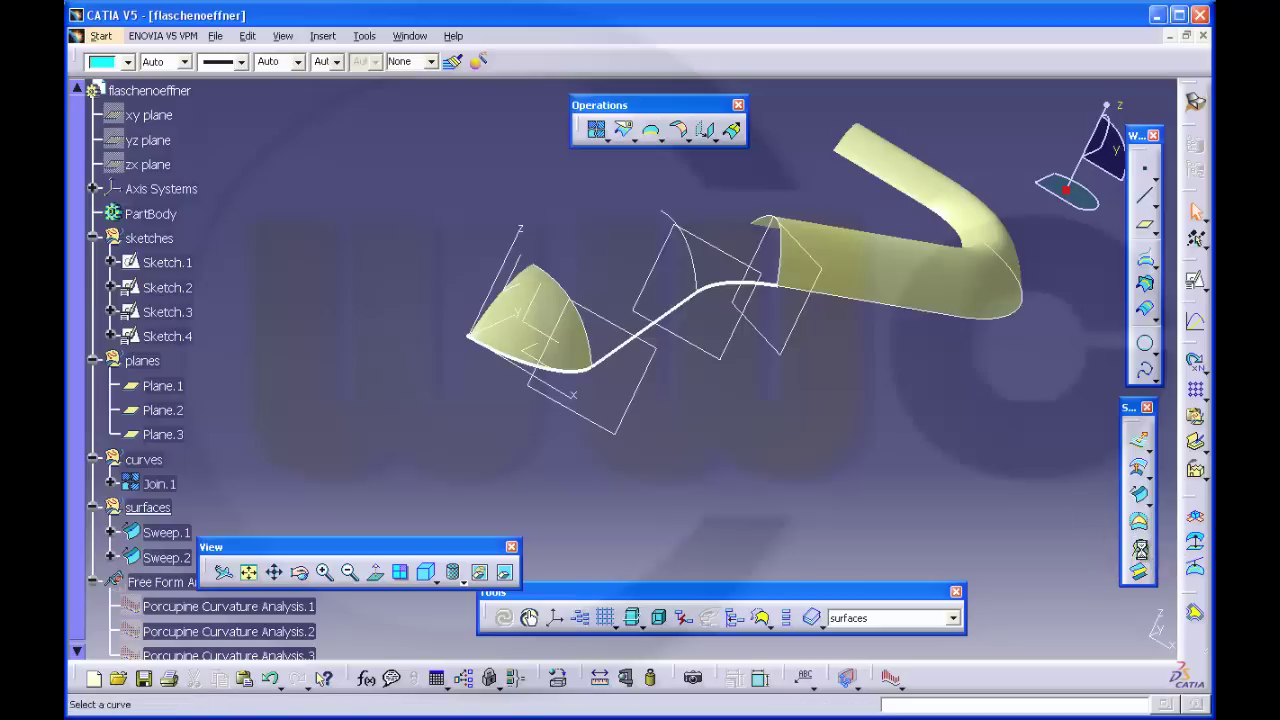
left_click(592, 338)
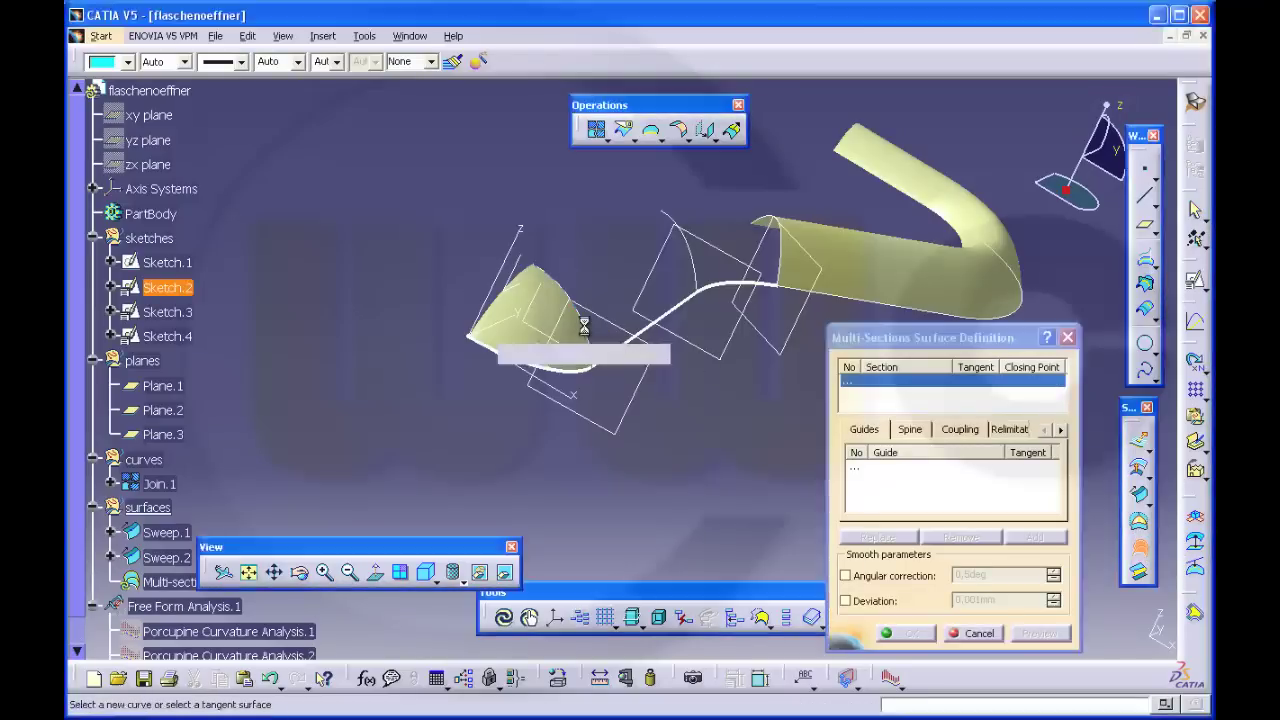
left_click(697, 266)
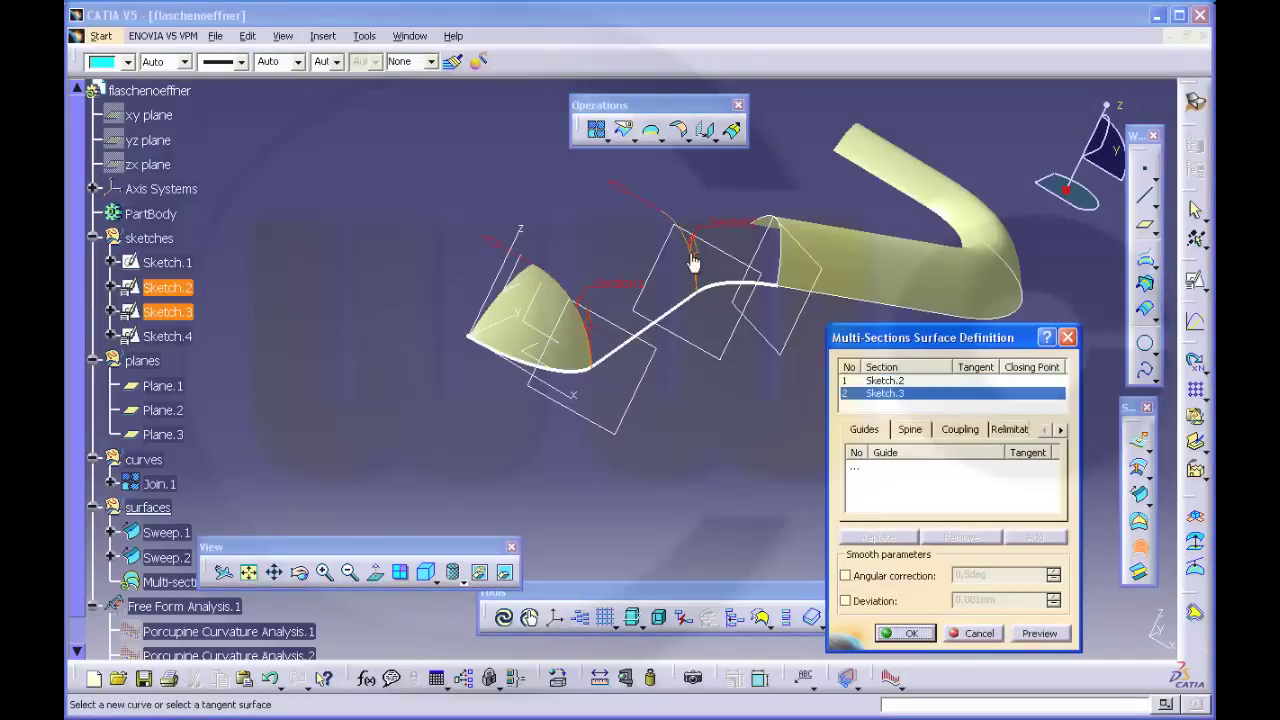
left_click(857, 475)
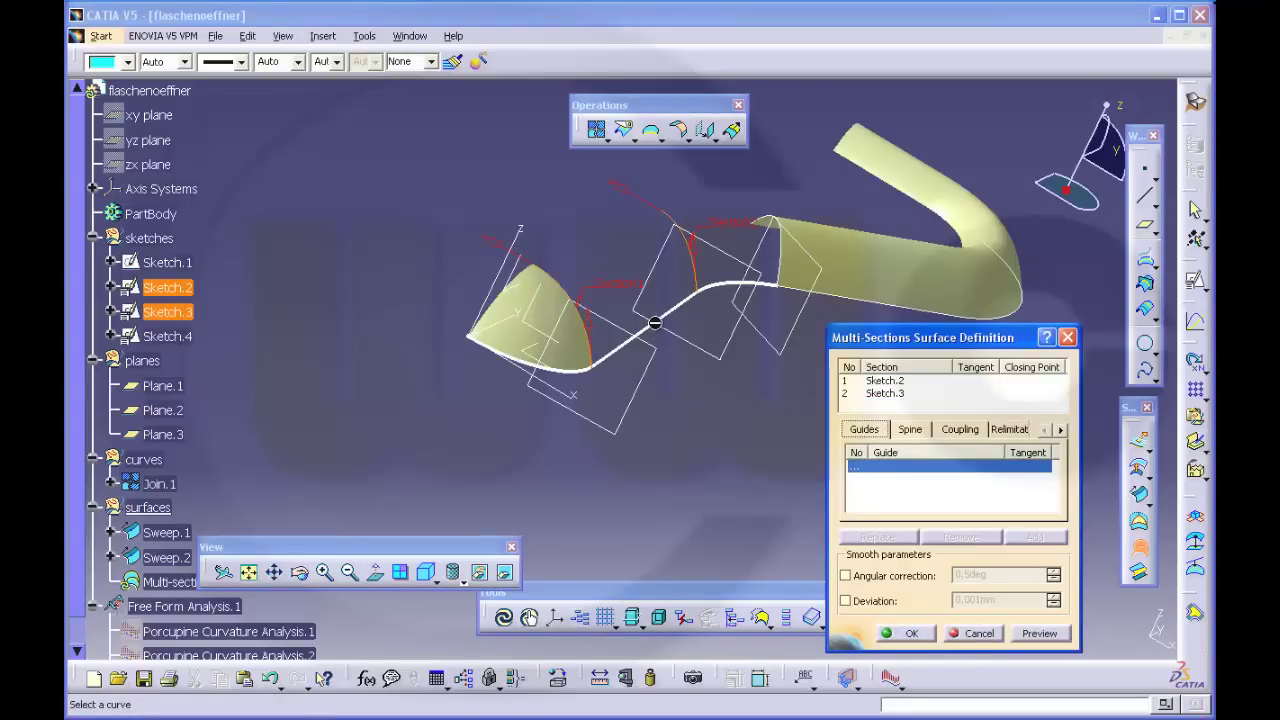
left_click(674, 307)
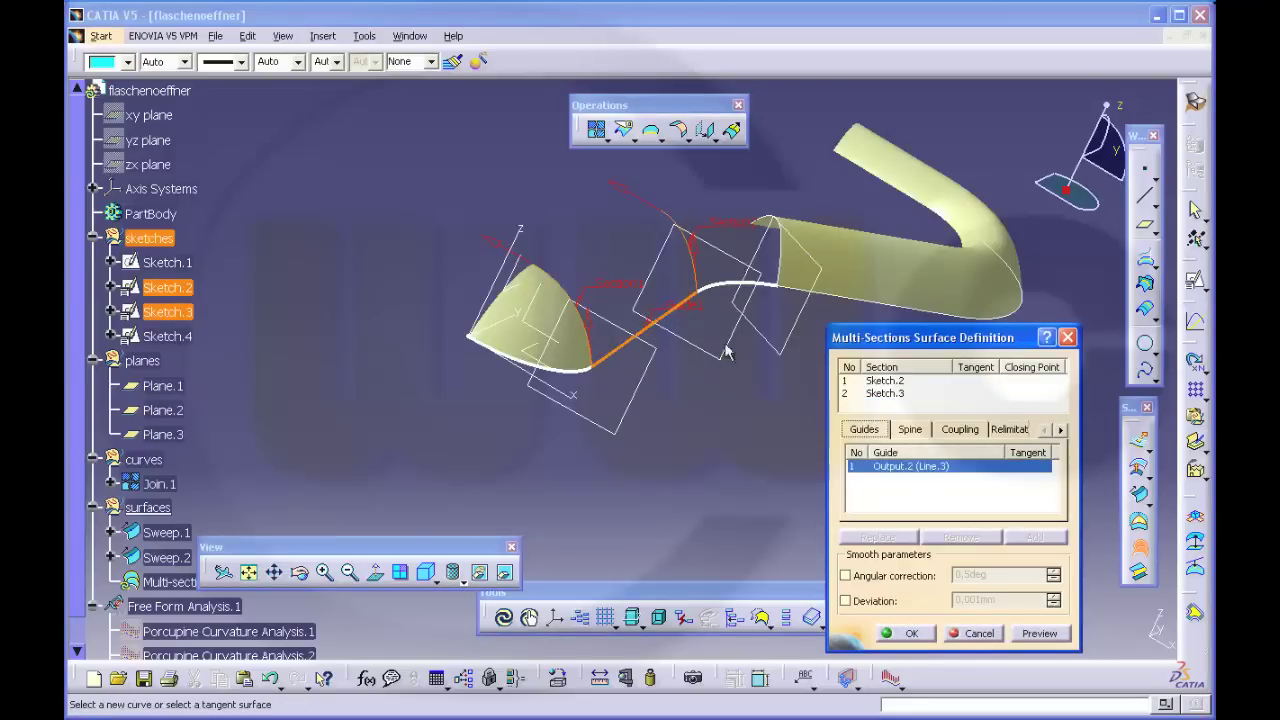
left_click(975, 430)
left_click(1053, 452)
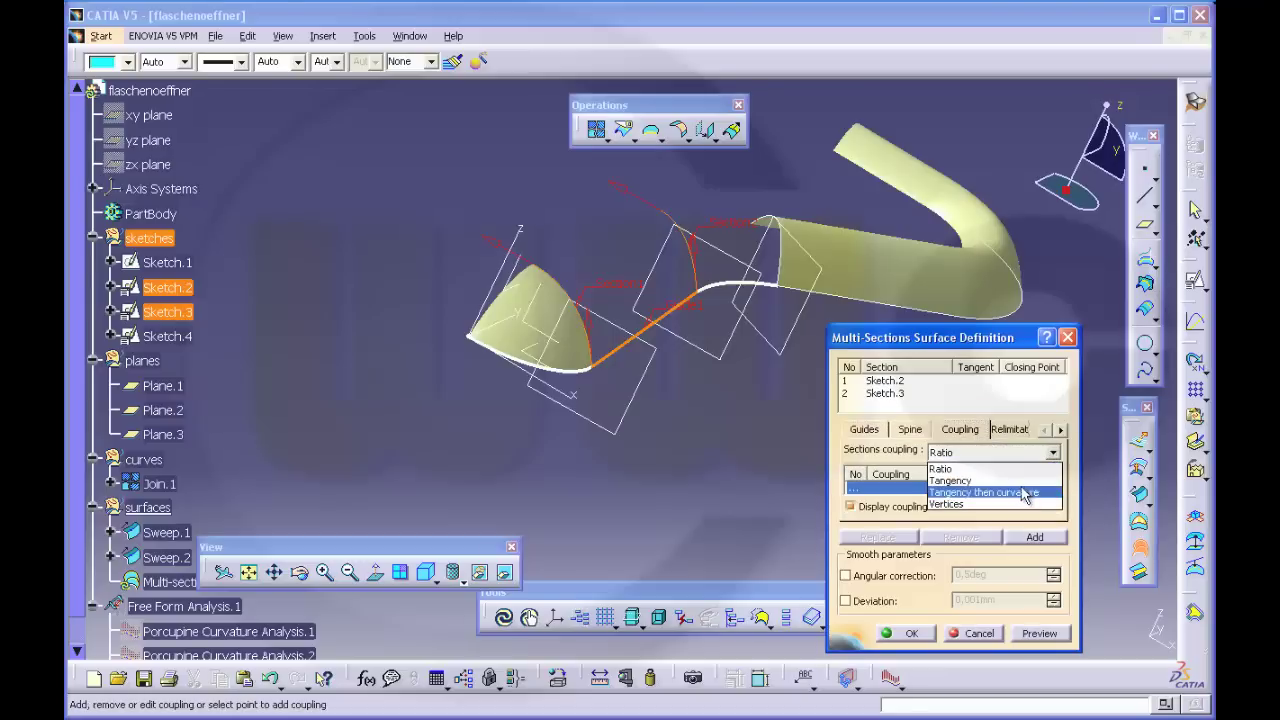
left_click(1018, 487)
left_click(912, 632)
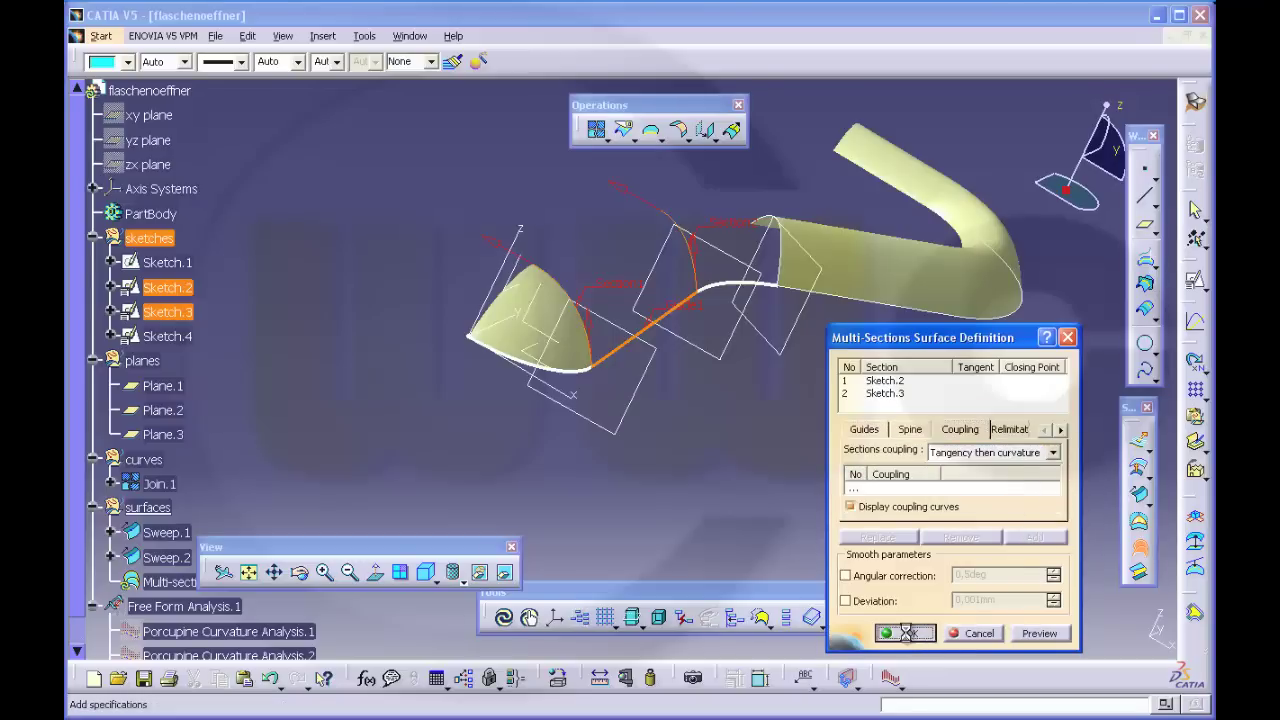
Open Sketch.4 for editing and place a point on the spline's peak control point
middle_click_drag(724, 390, 815, 314)
middle_click_drag(830, 268, 731, 298)
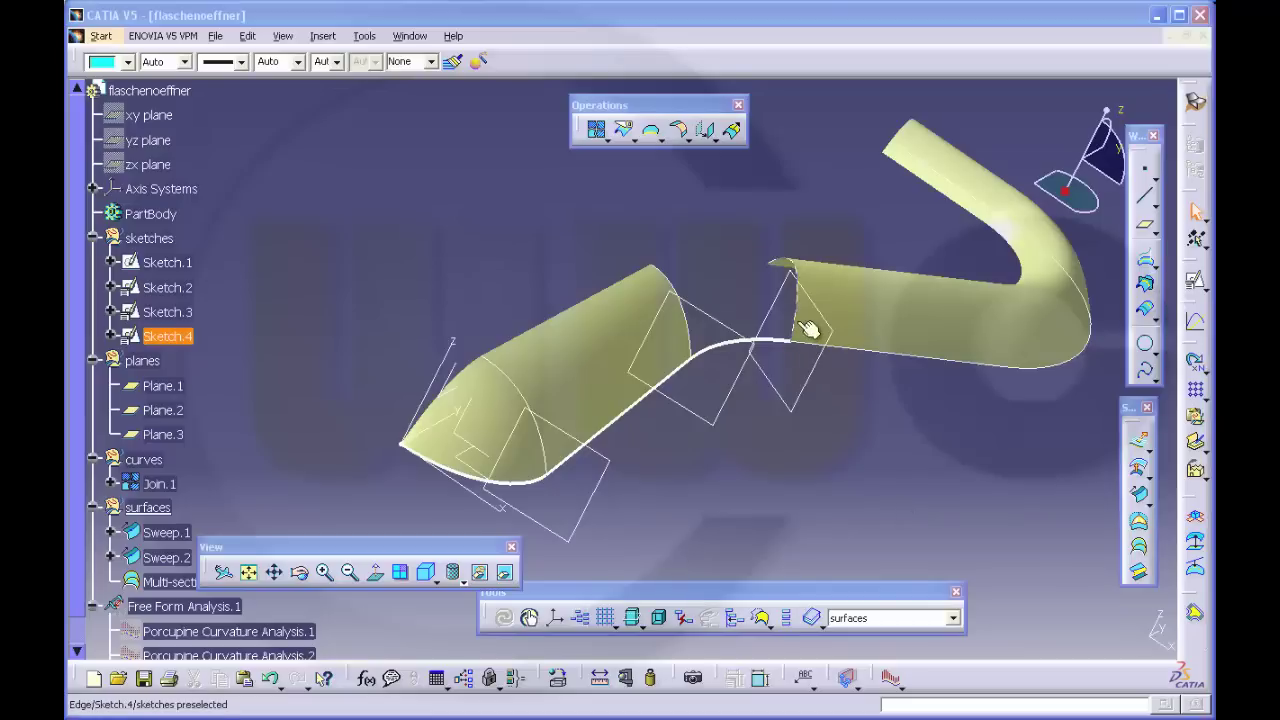
double_click(180, 338)
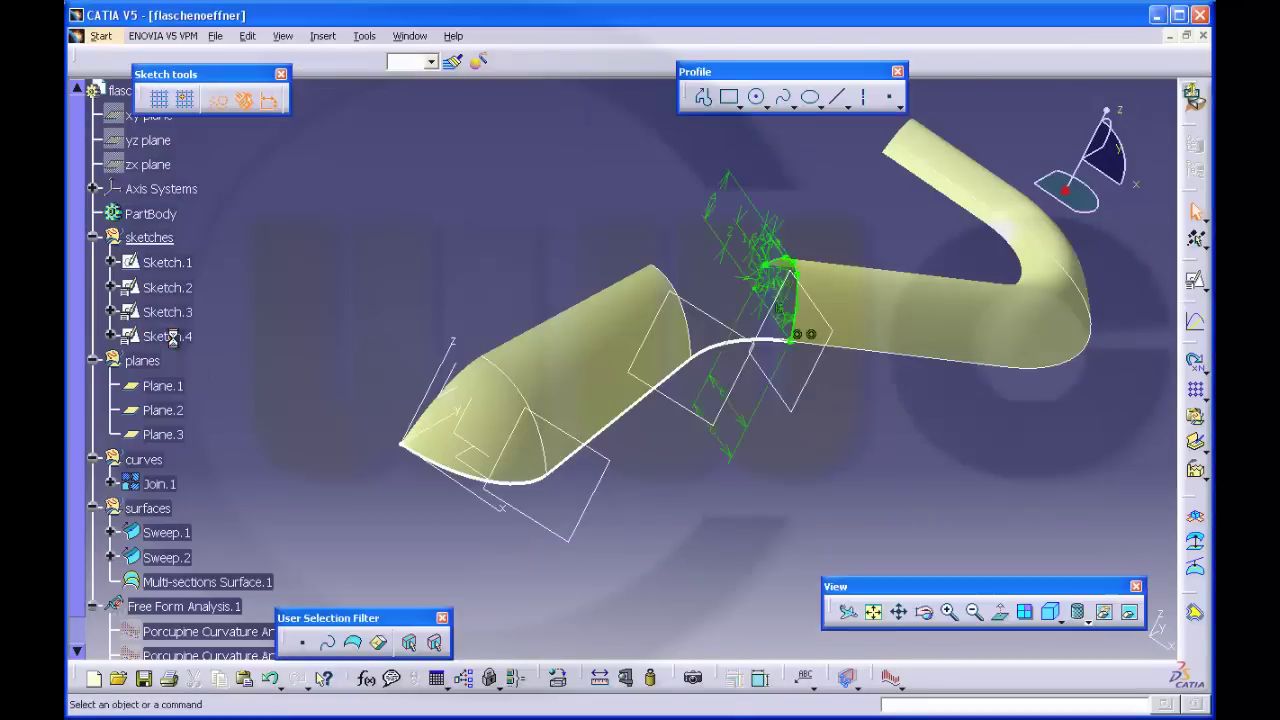
mouse_move(795, 485)
middle_mouse_down()
mouse_move(803, 437)
mouse_move(770, 537)
mouse_move(758, 454)
middle_mouse_up()
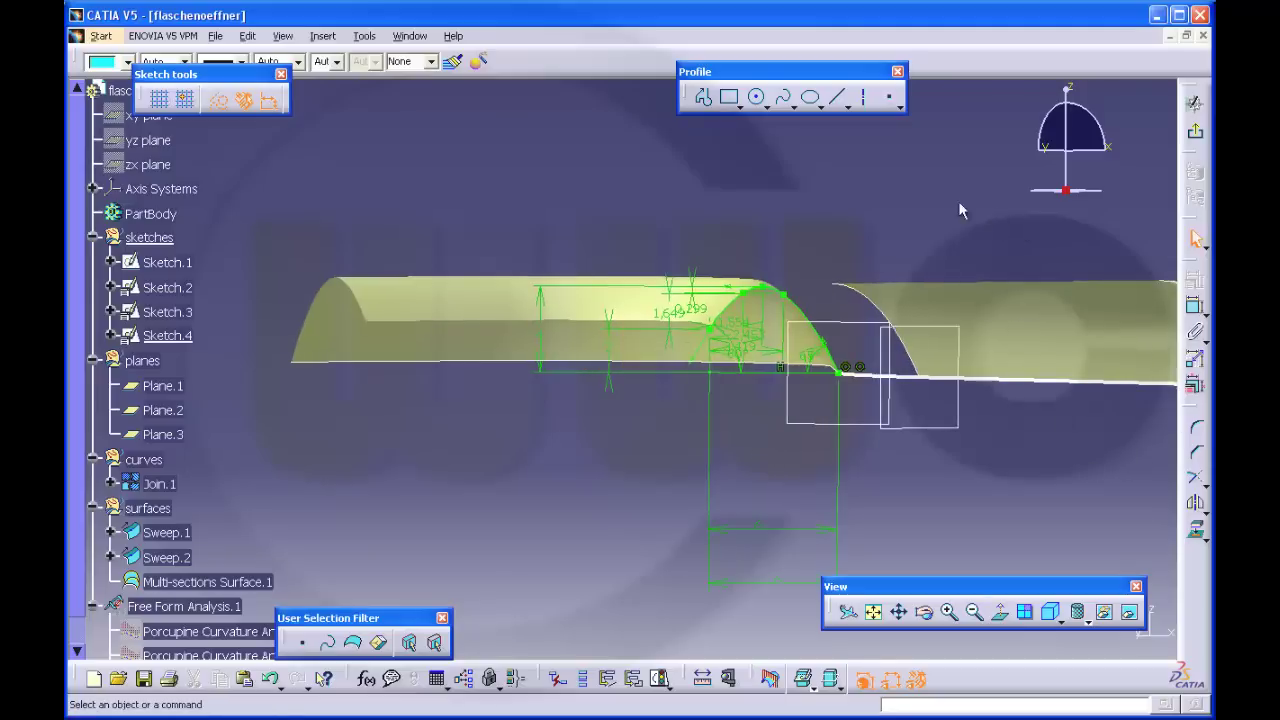
left_click(887, 97)
left_click(891, 100)
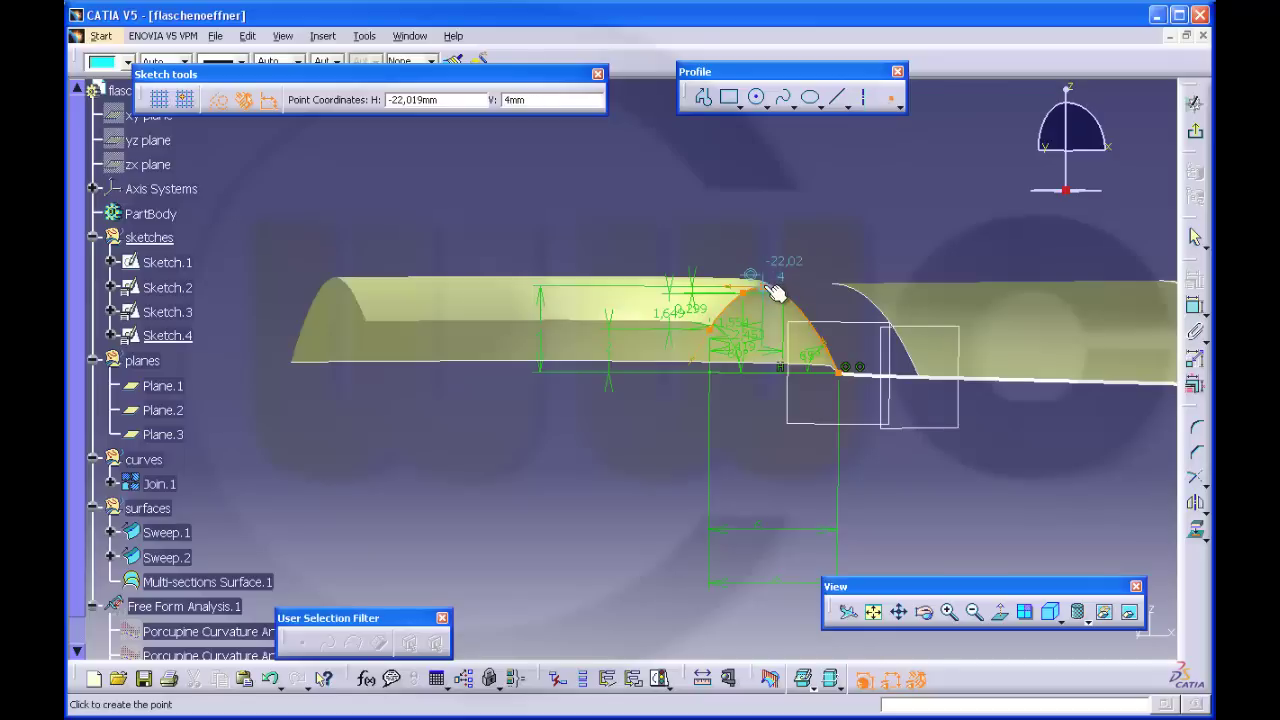
left_click(766, 287)
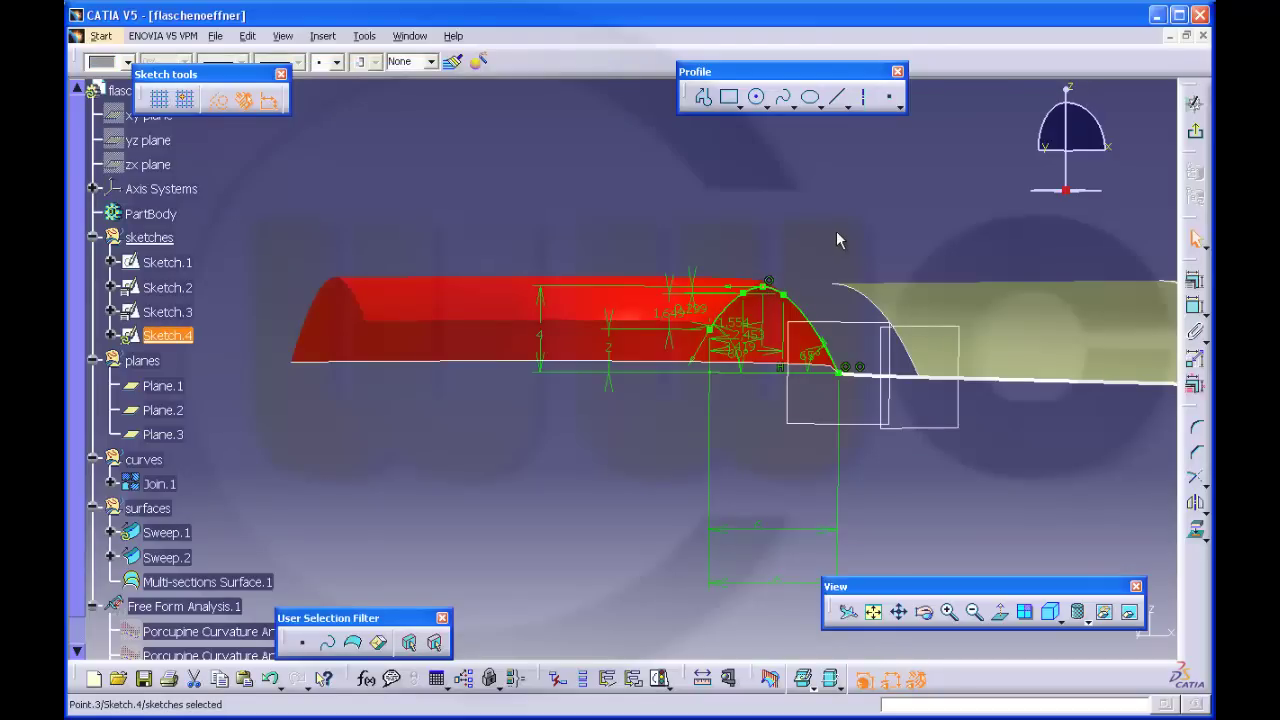